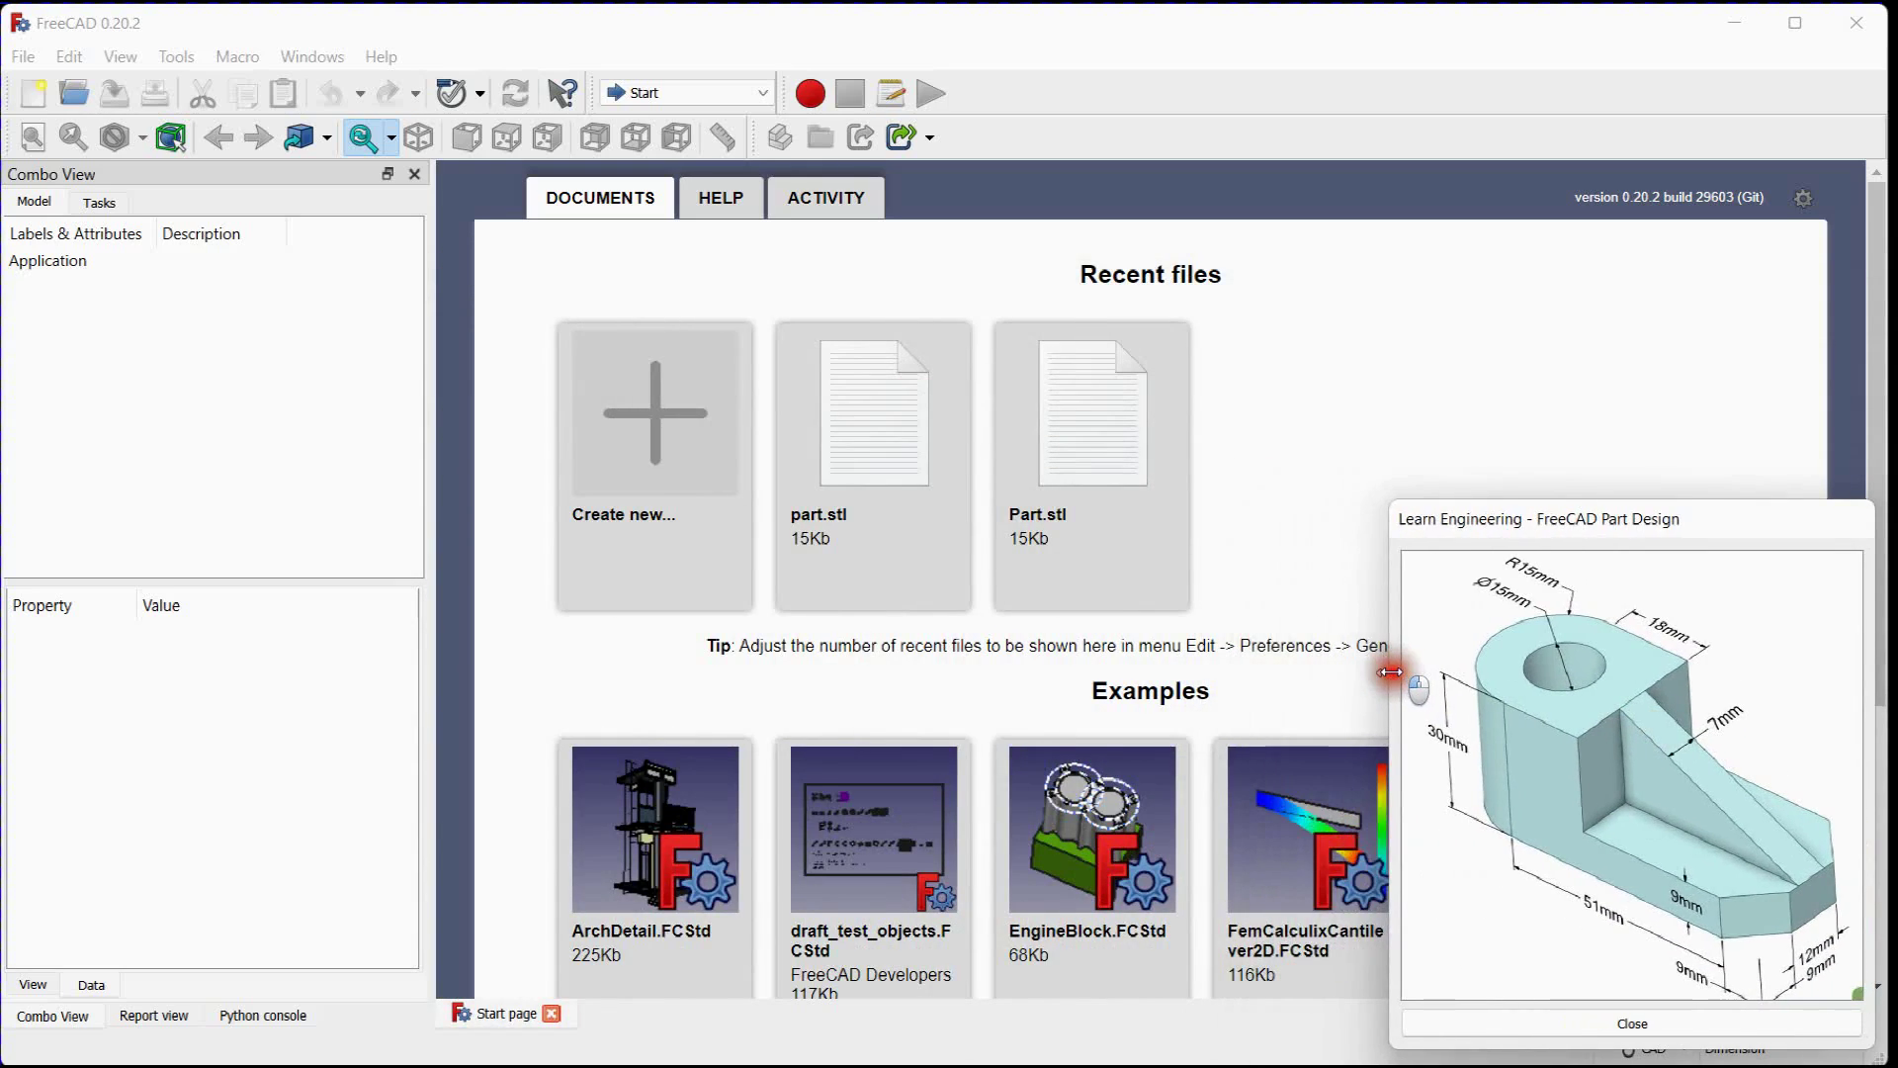
Step: Create a new Part Design document and add an empty body to it
click(631, 94)
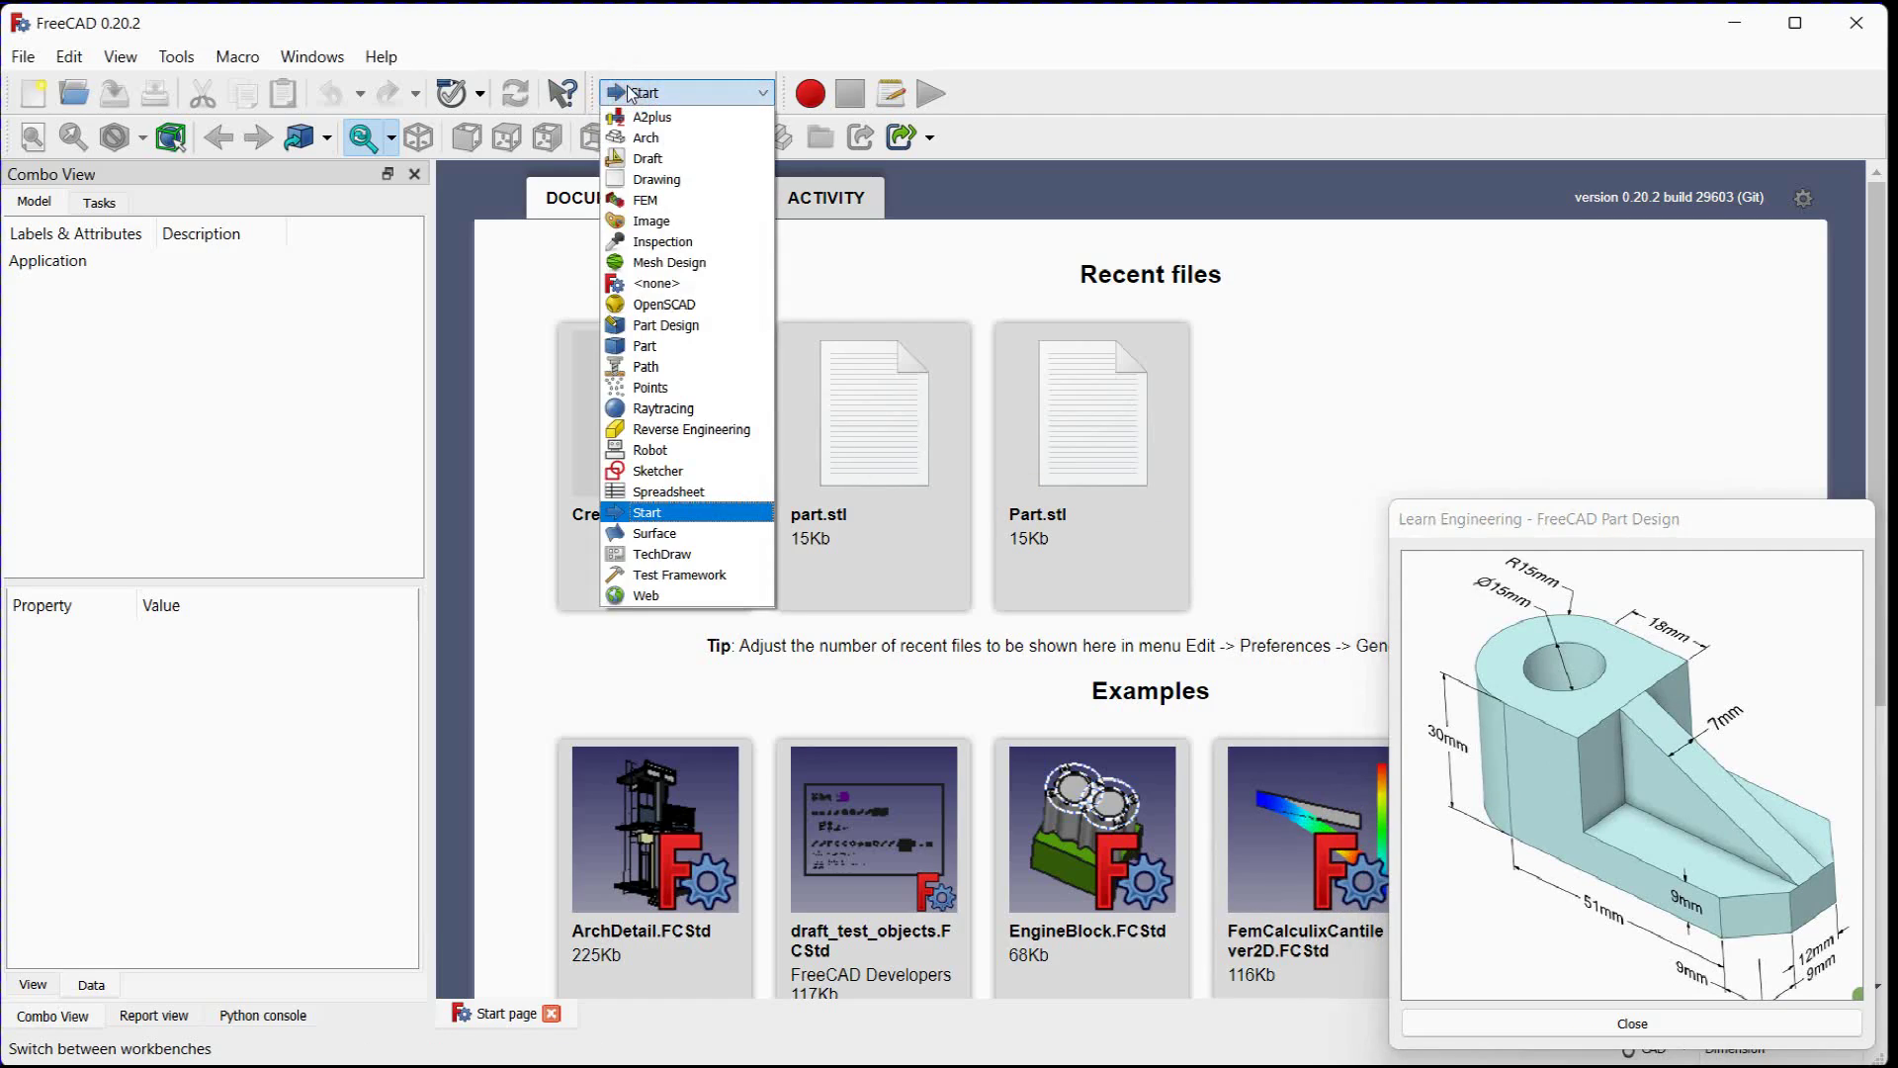
click(660, 324)
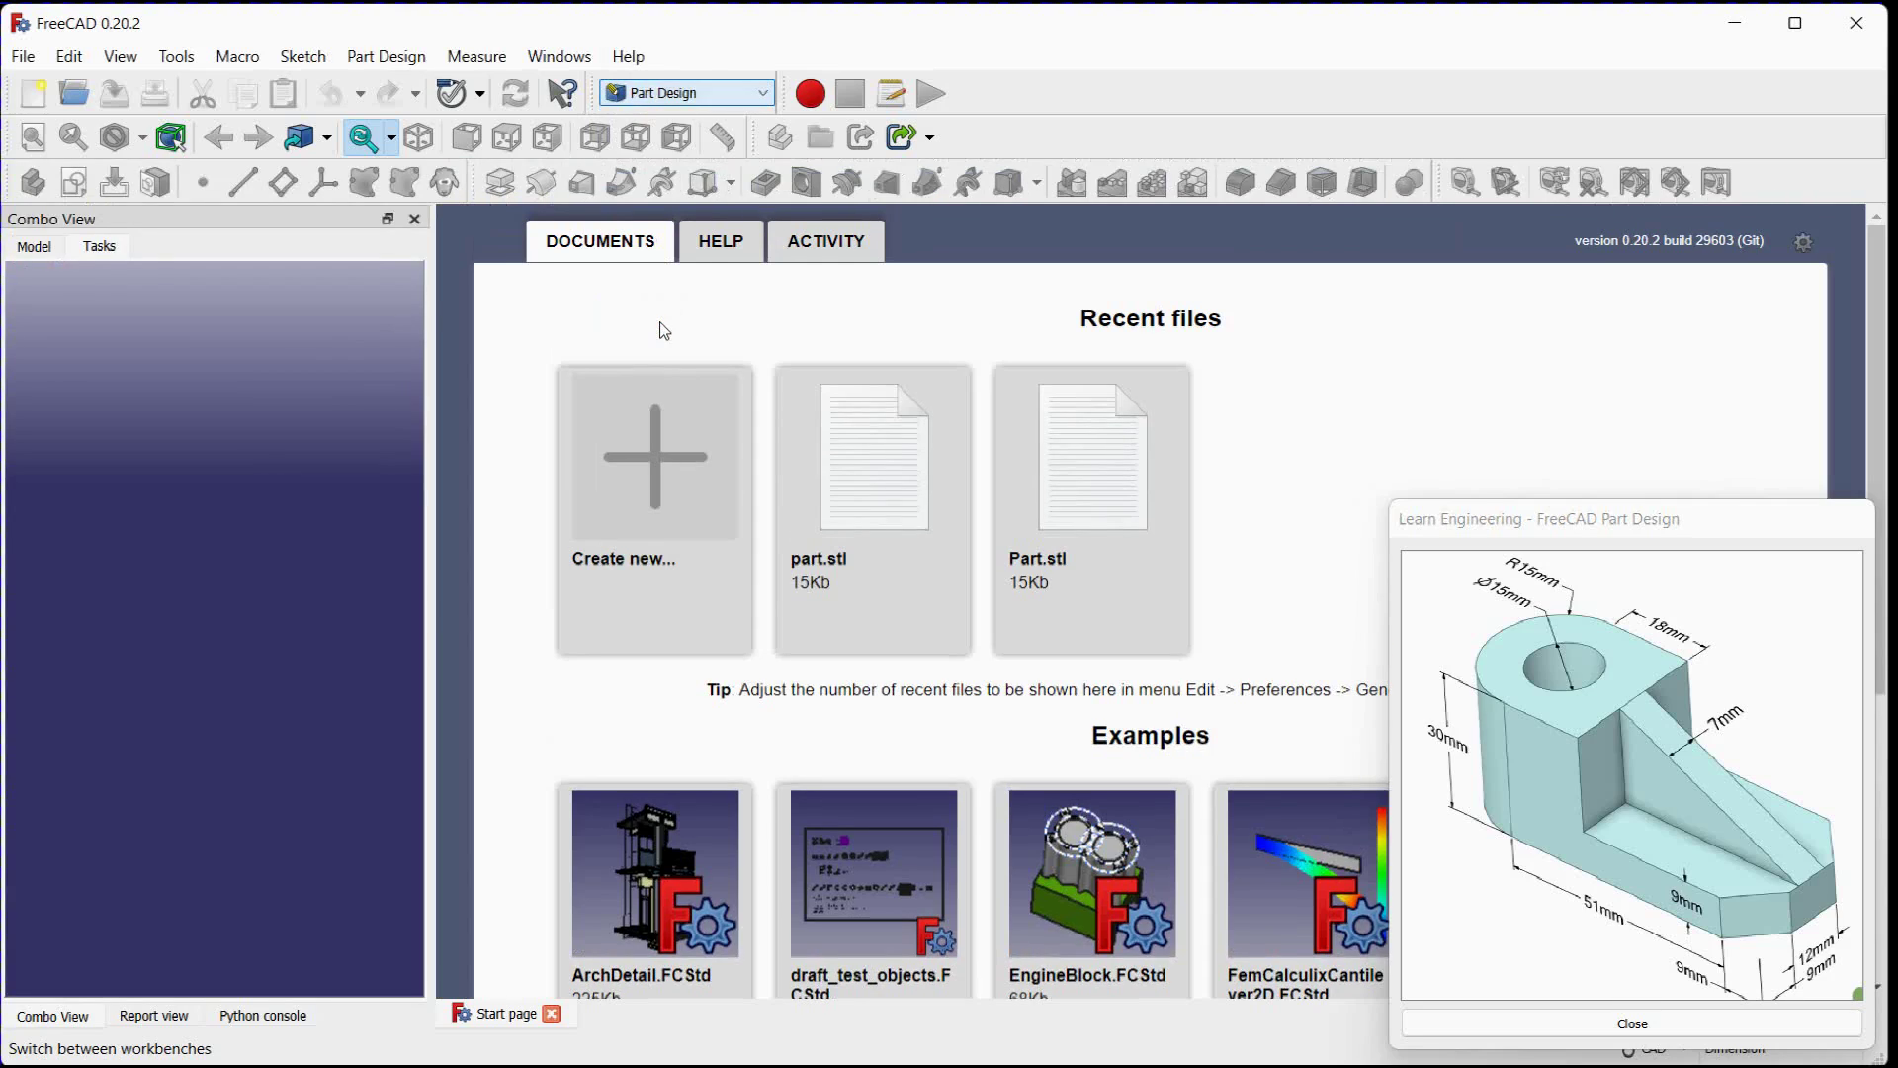
click(40, 96)
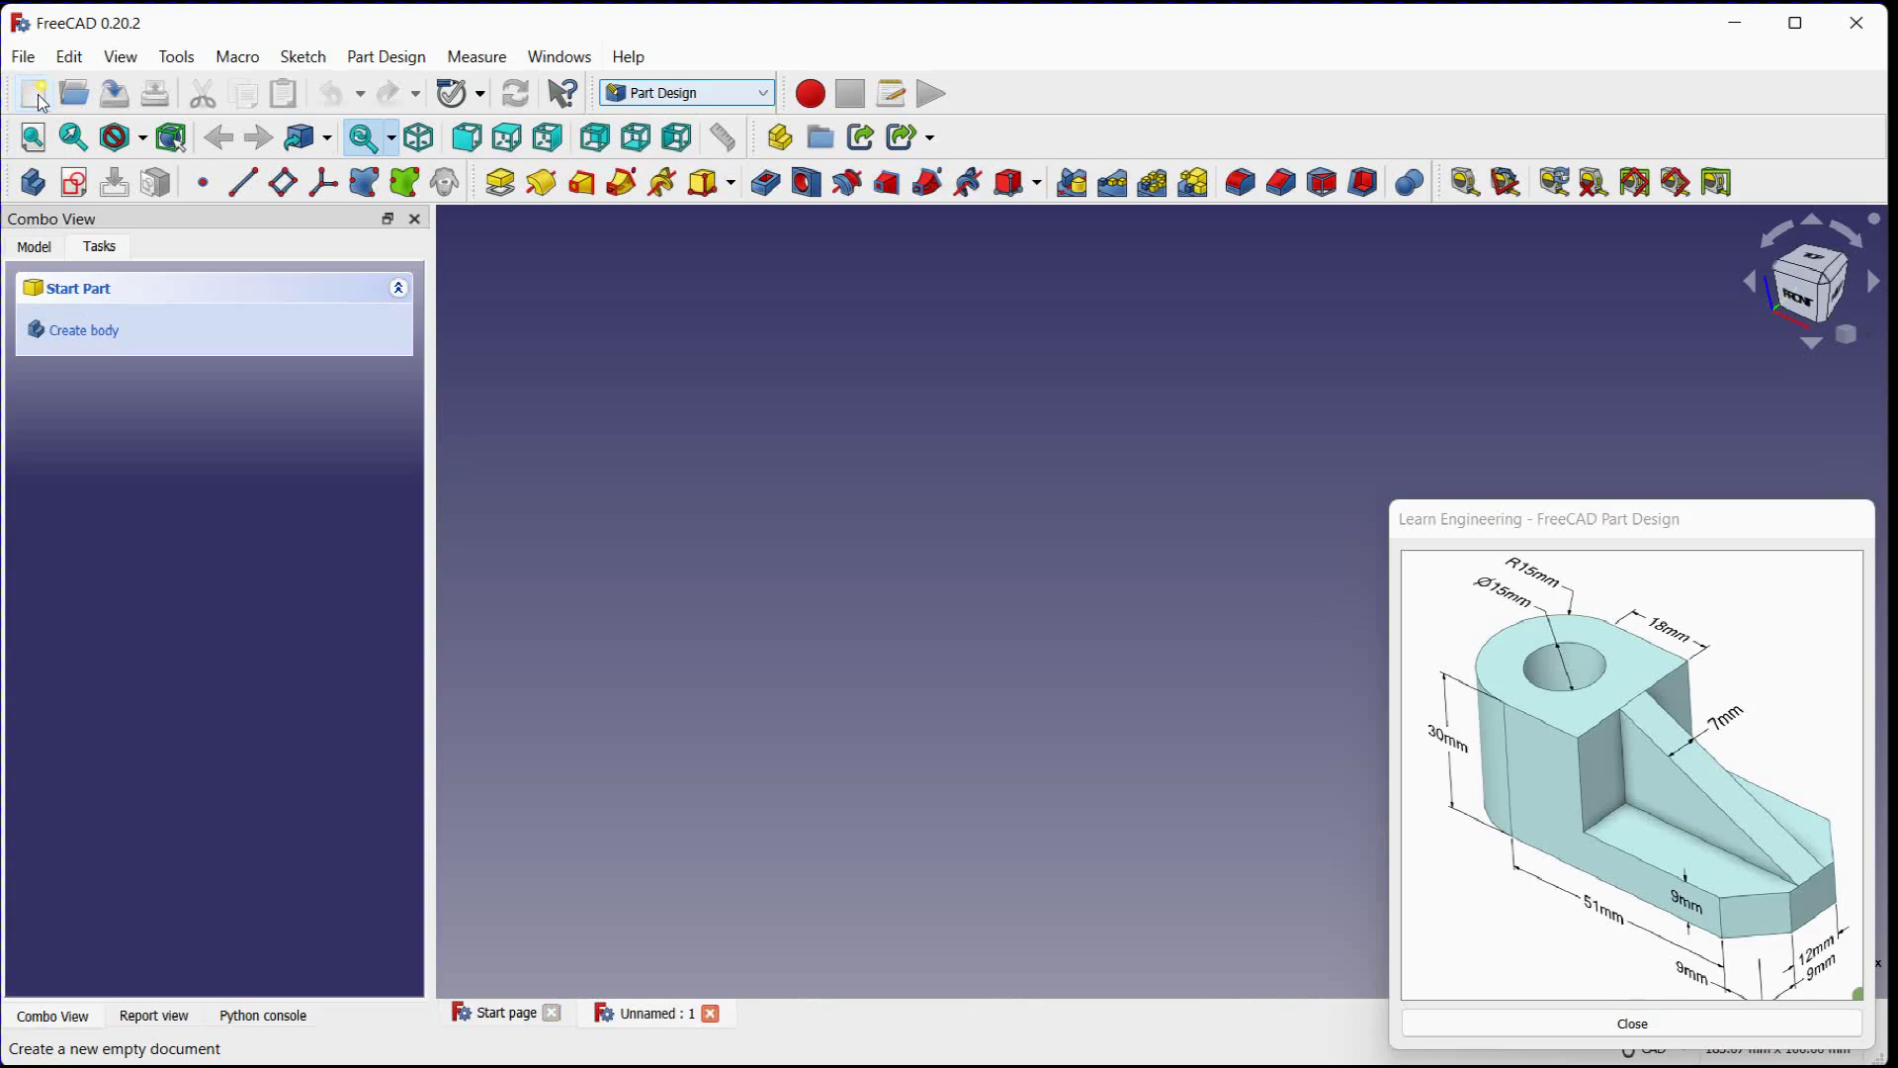
click(33, 185)
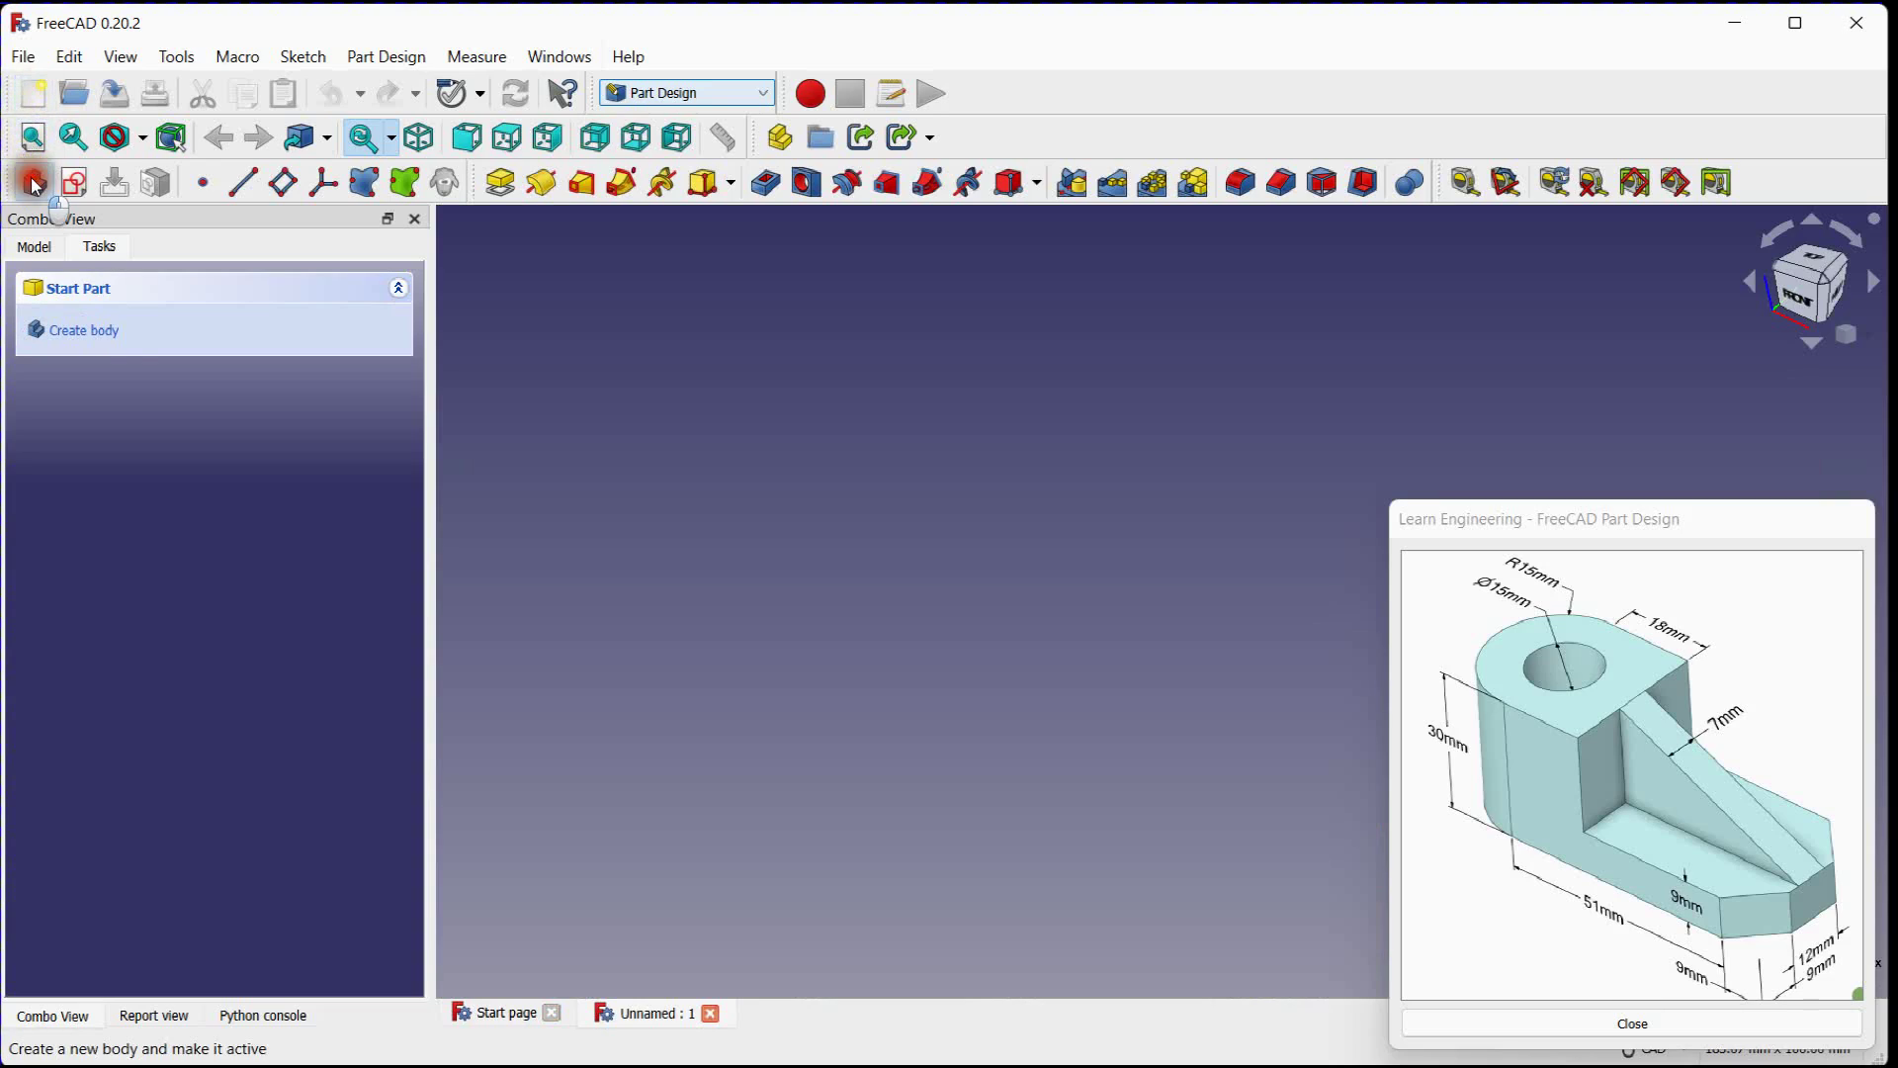
click(35, 247)
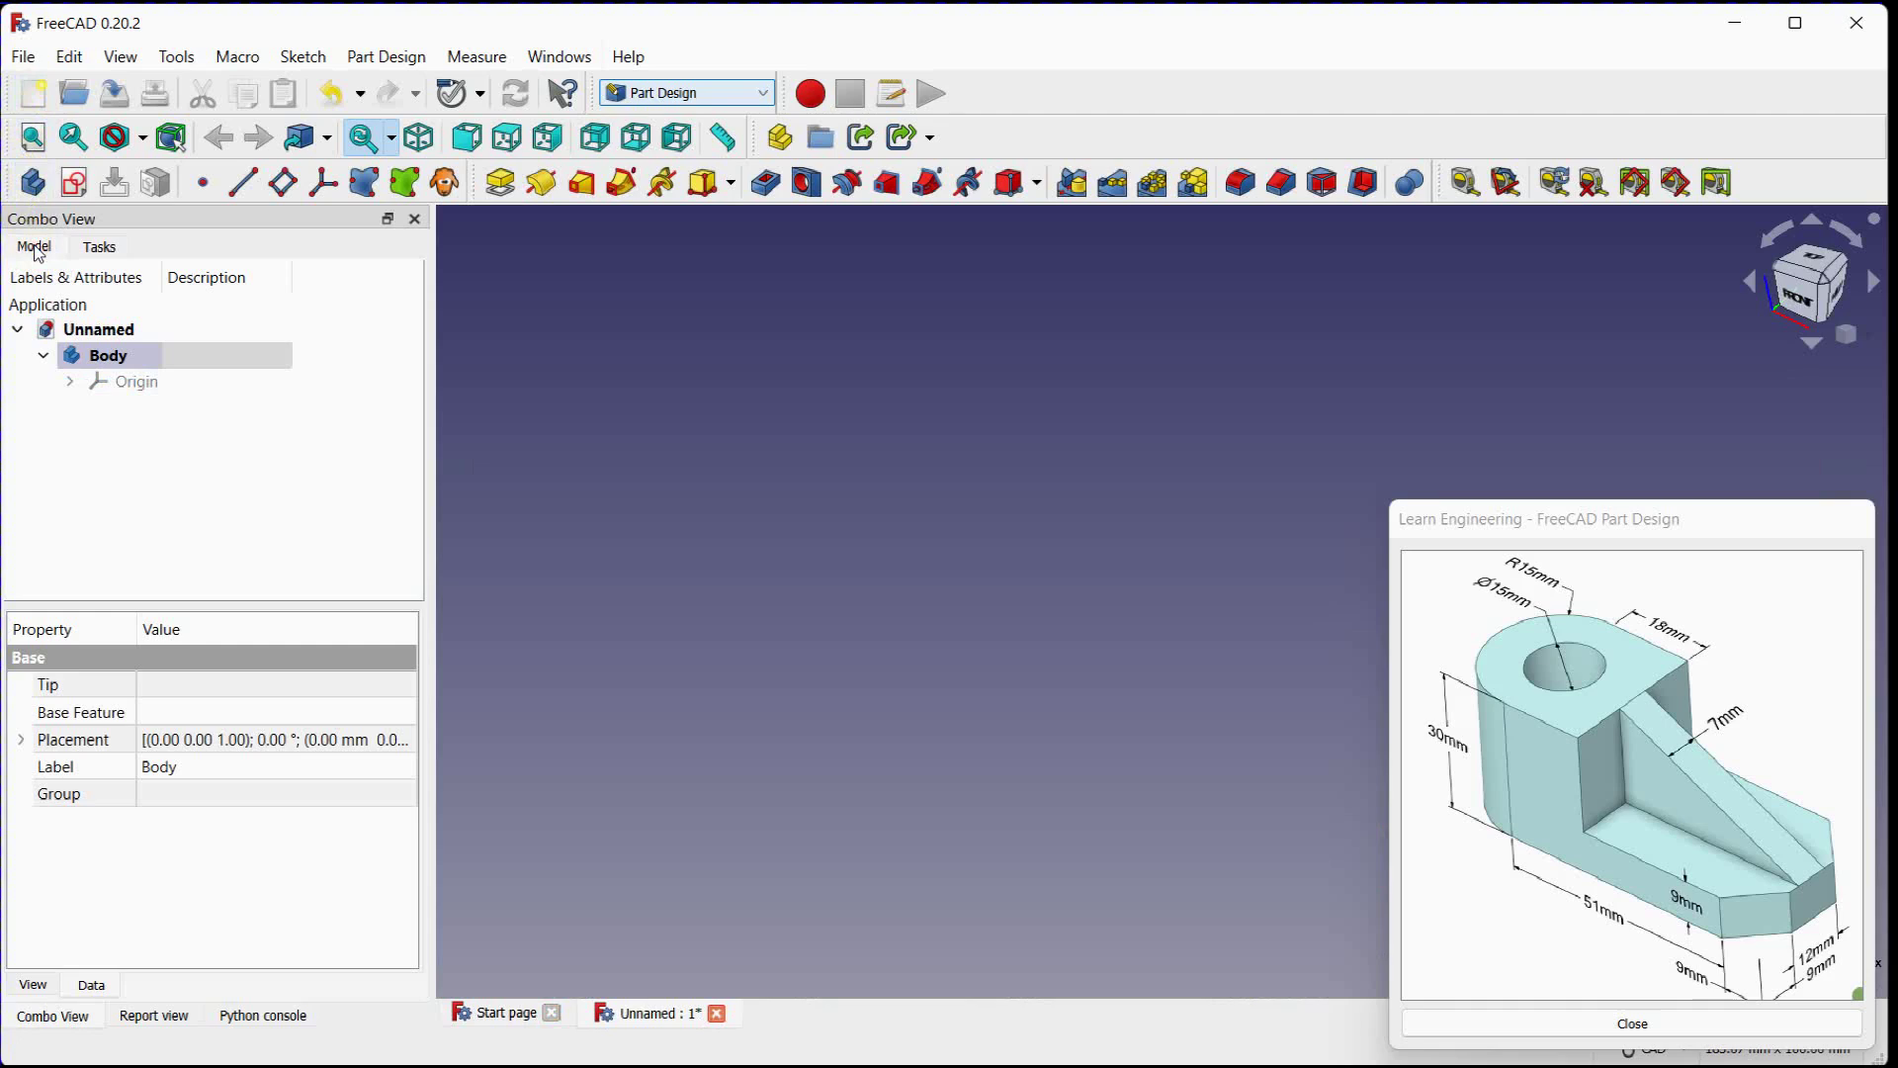
Step: Start a new sketch on the body's XZ plane
click(77, 184)
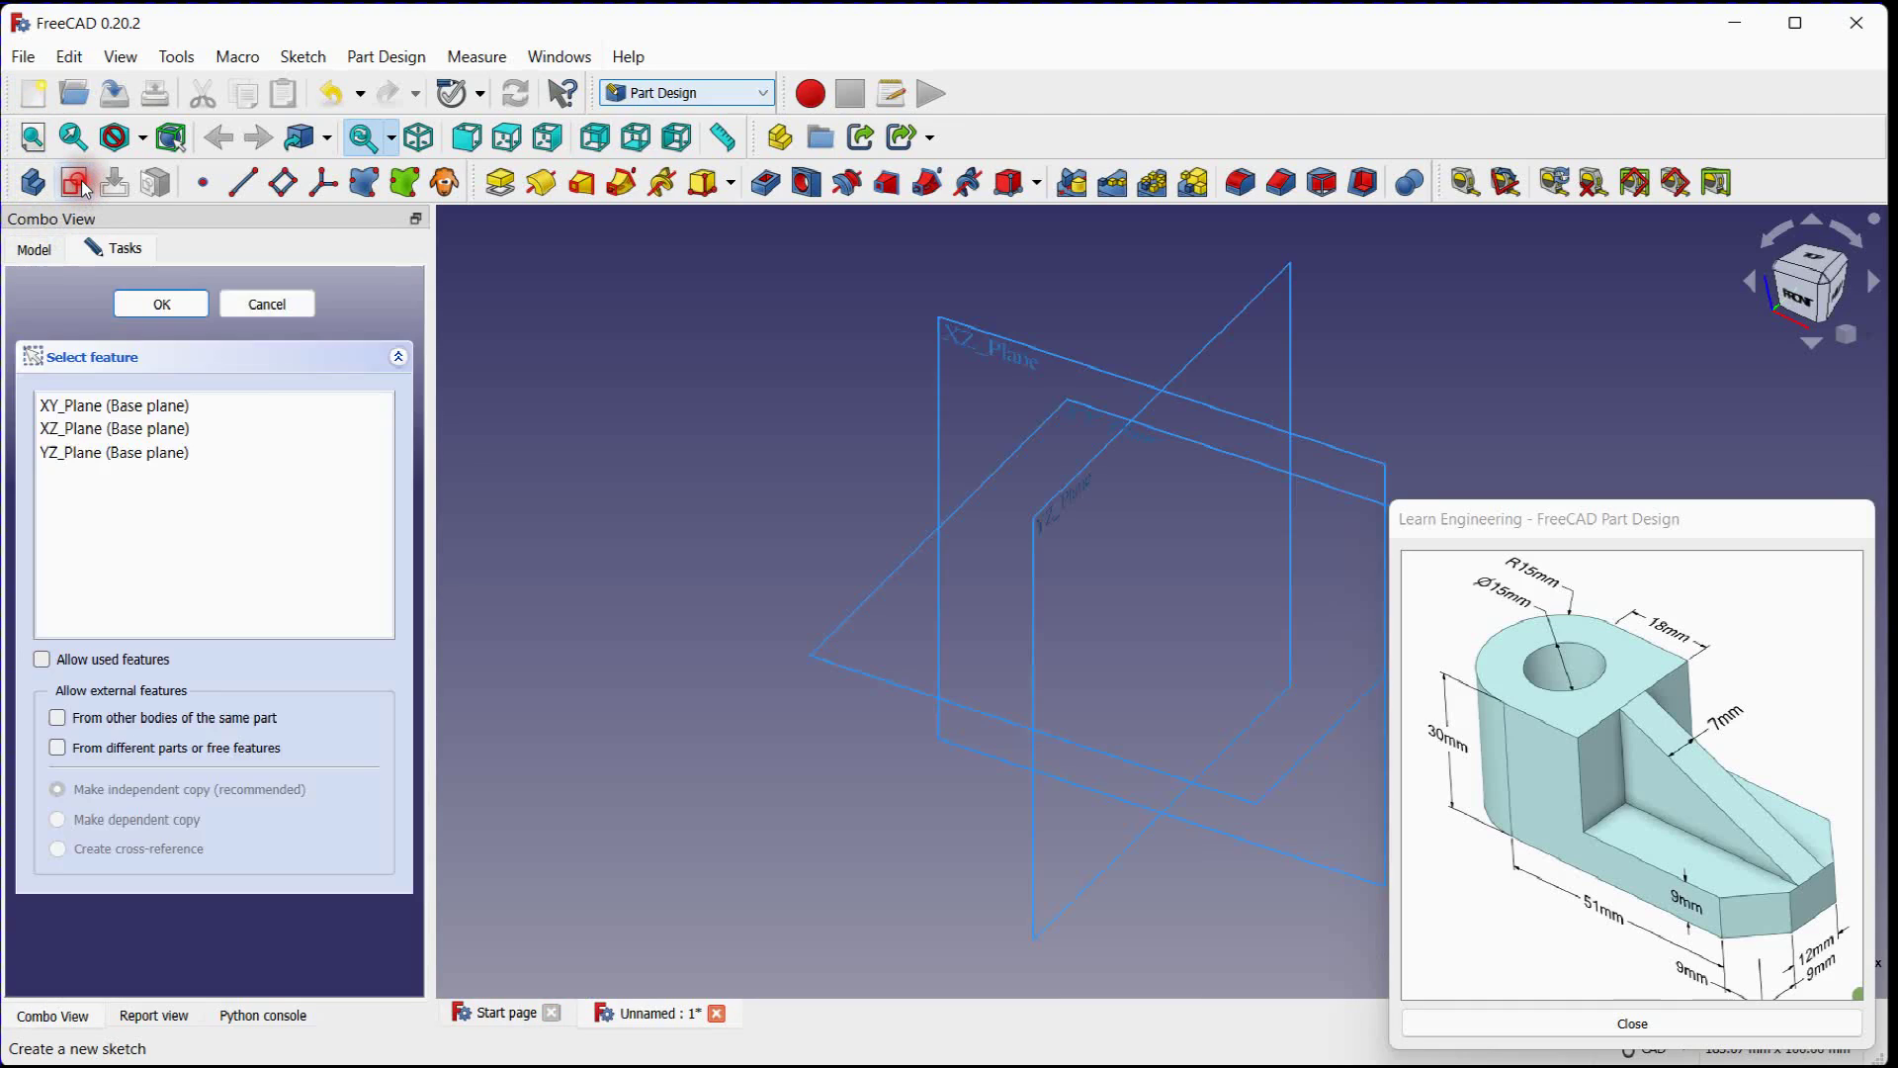
click(96, 432)
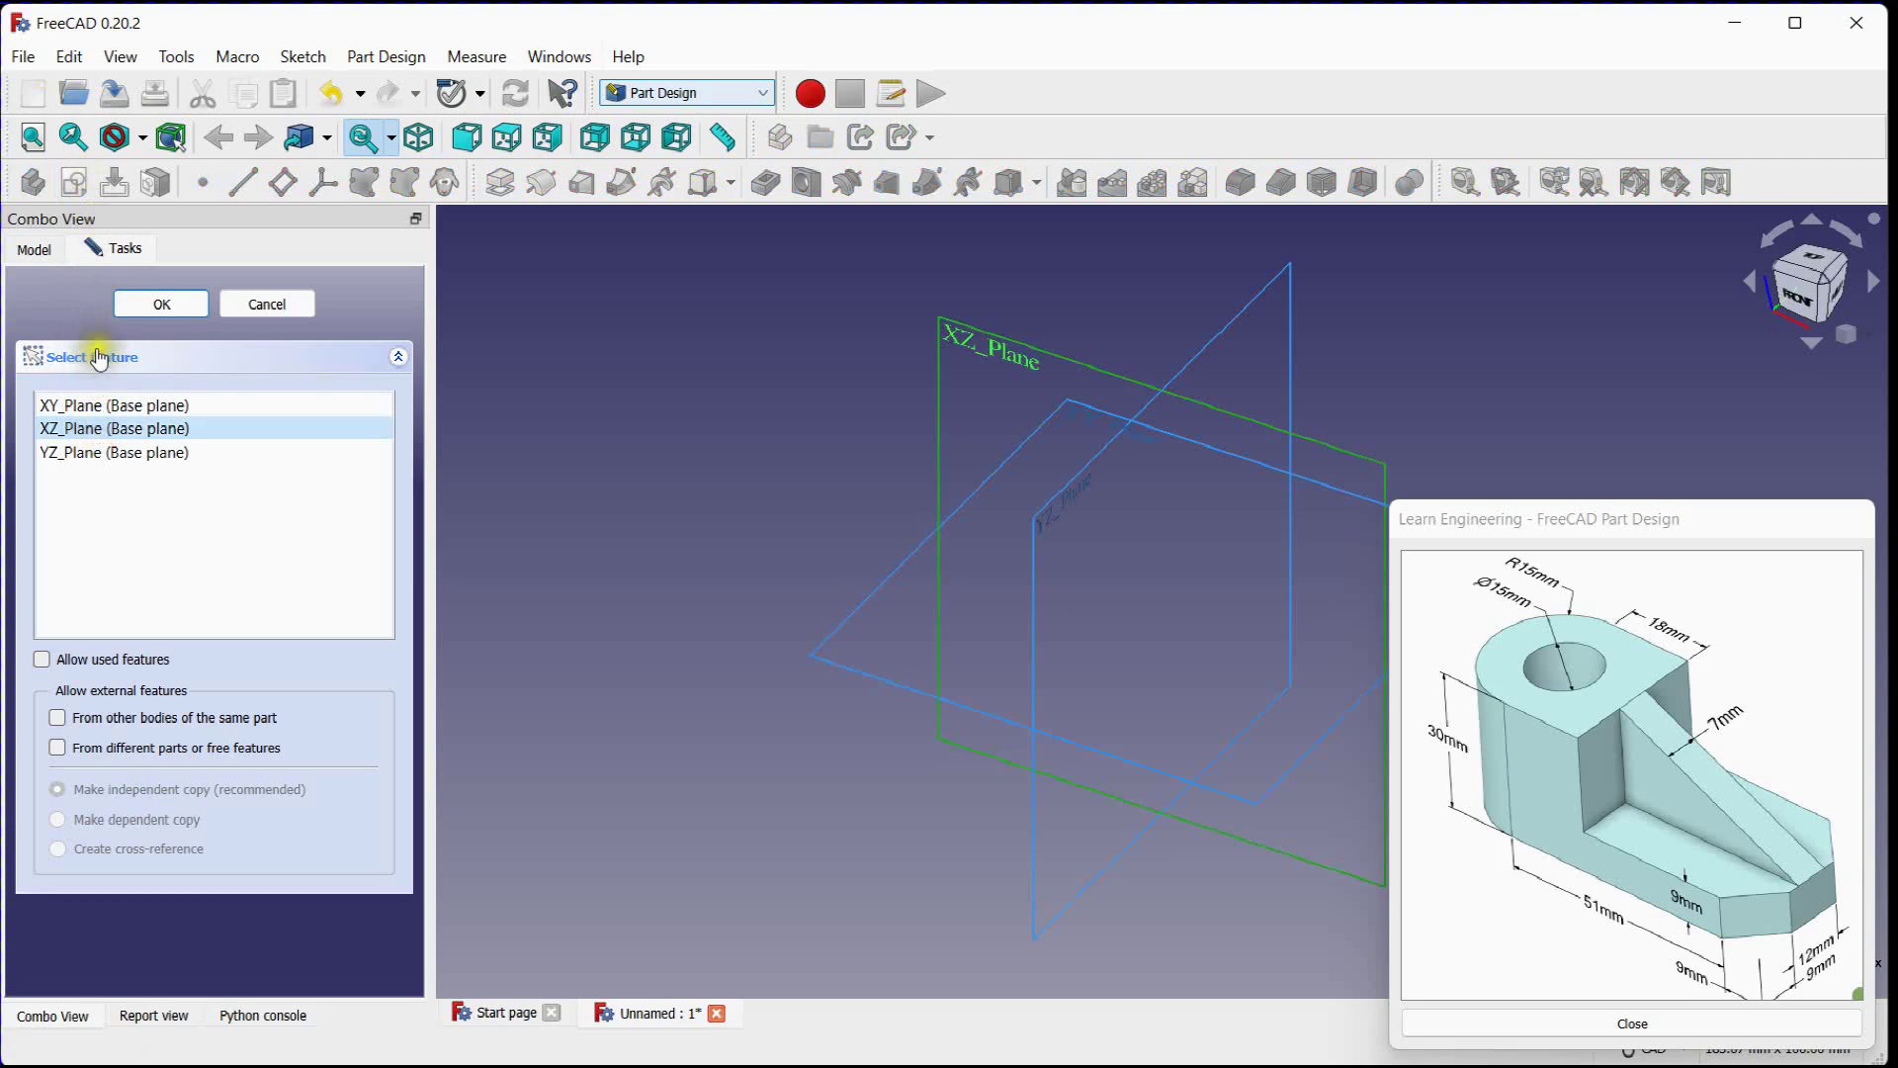
click(173, 307)
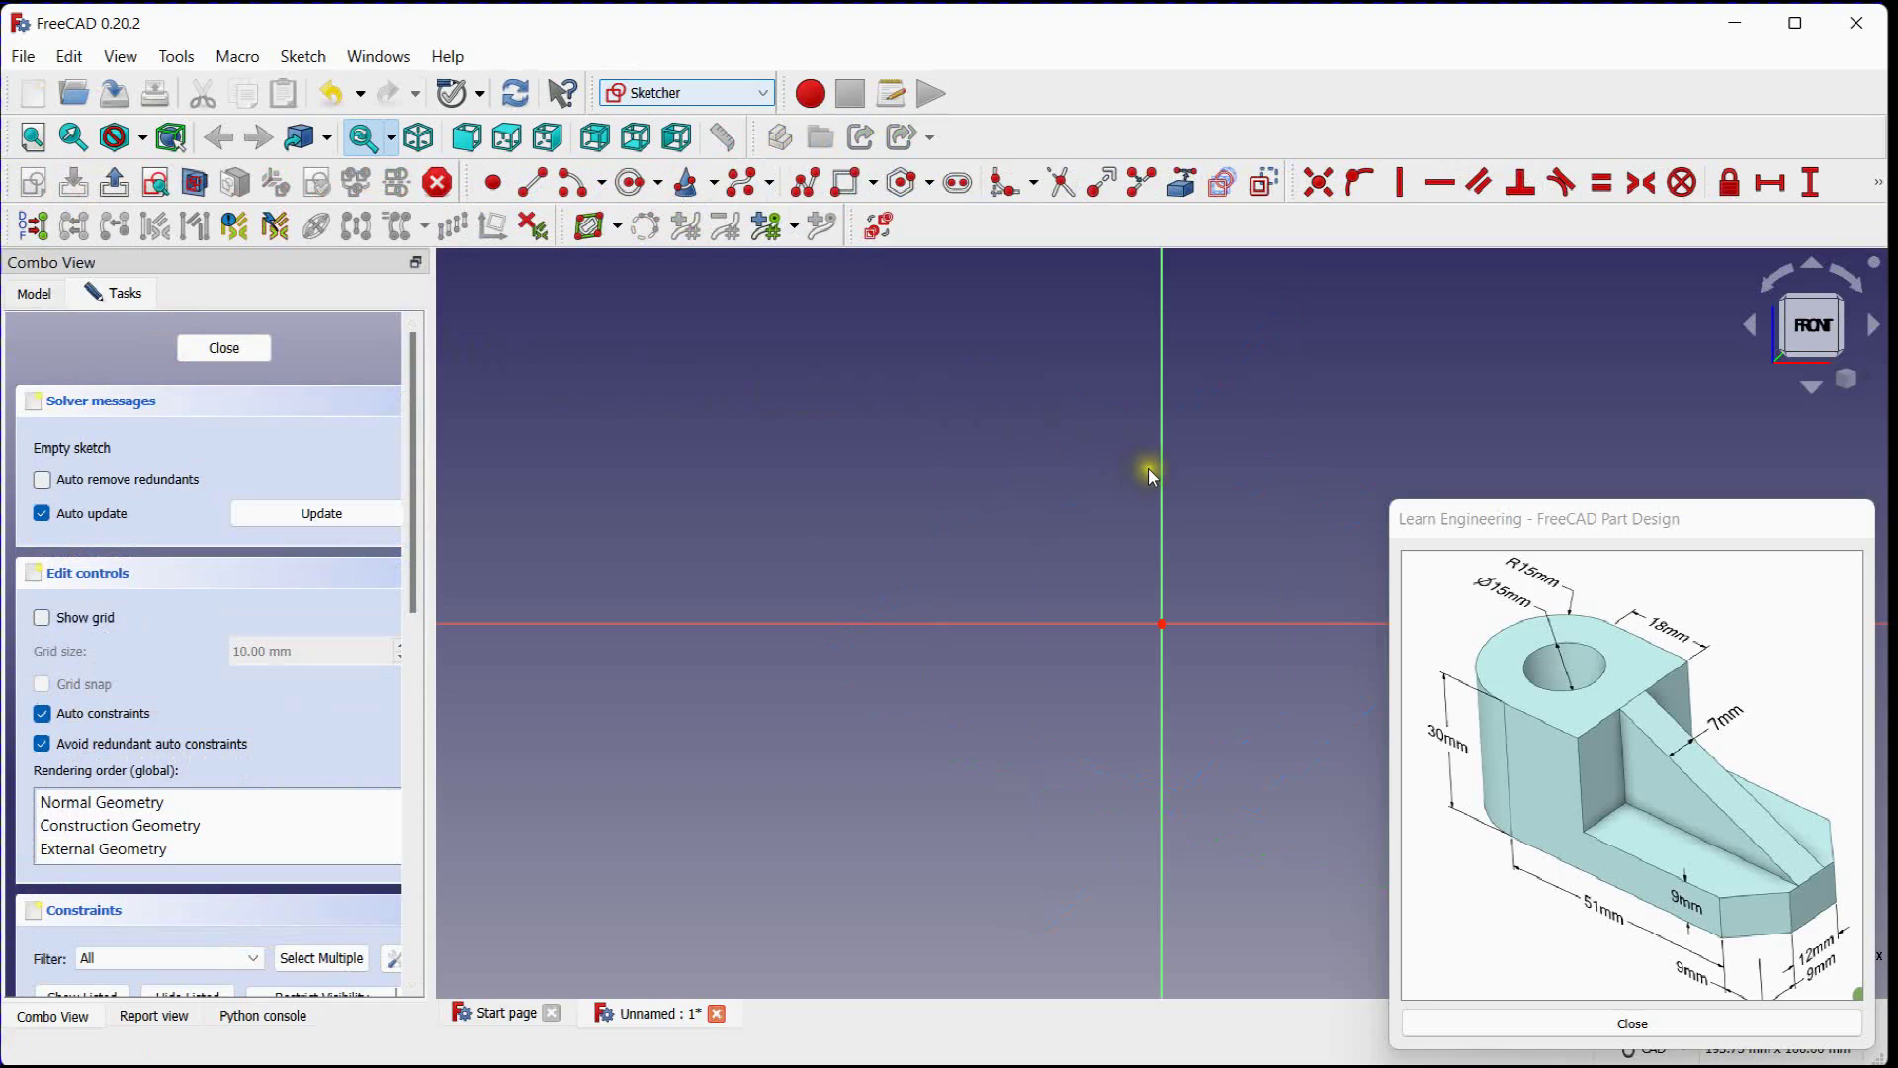
Step: Show the sketch grid with a 5 mm size and turn off auto constraints
middle_drag(1100, 467, 631, 428)
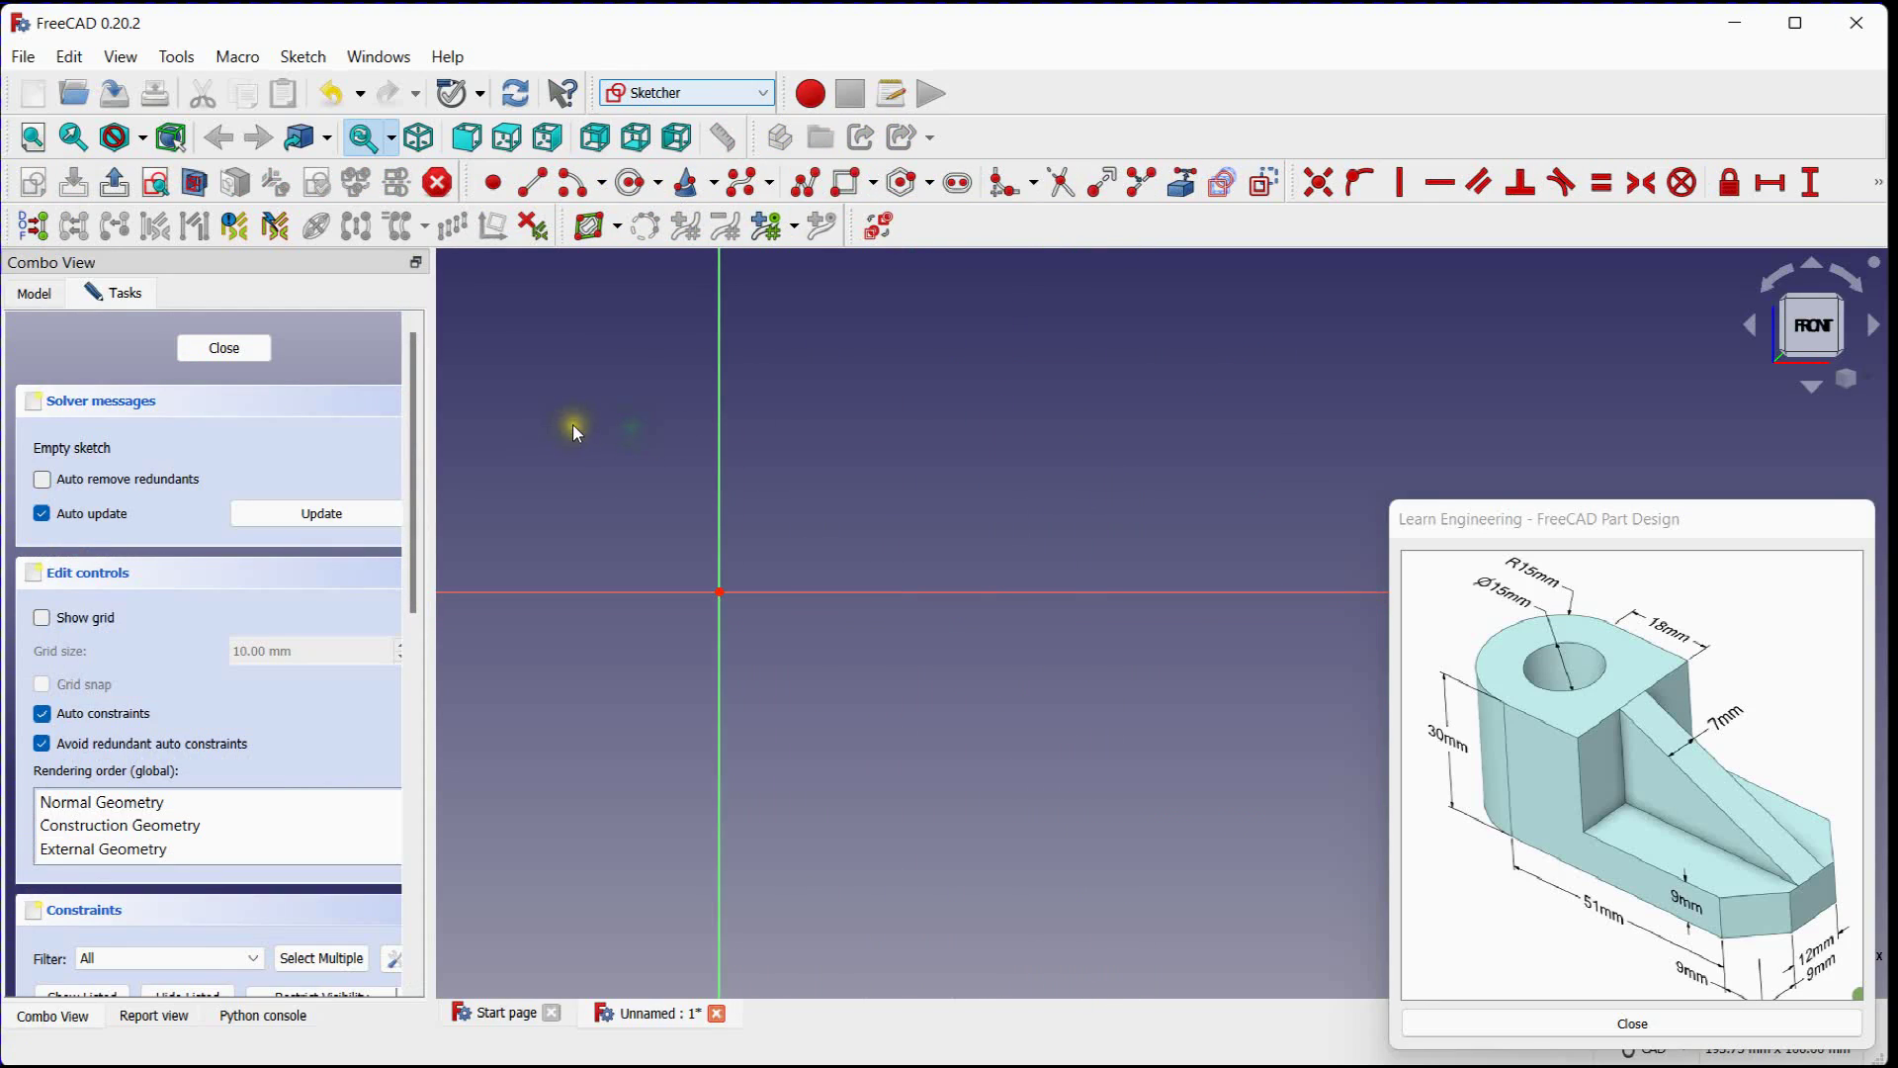
click(41, 617)
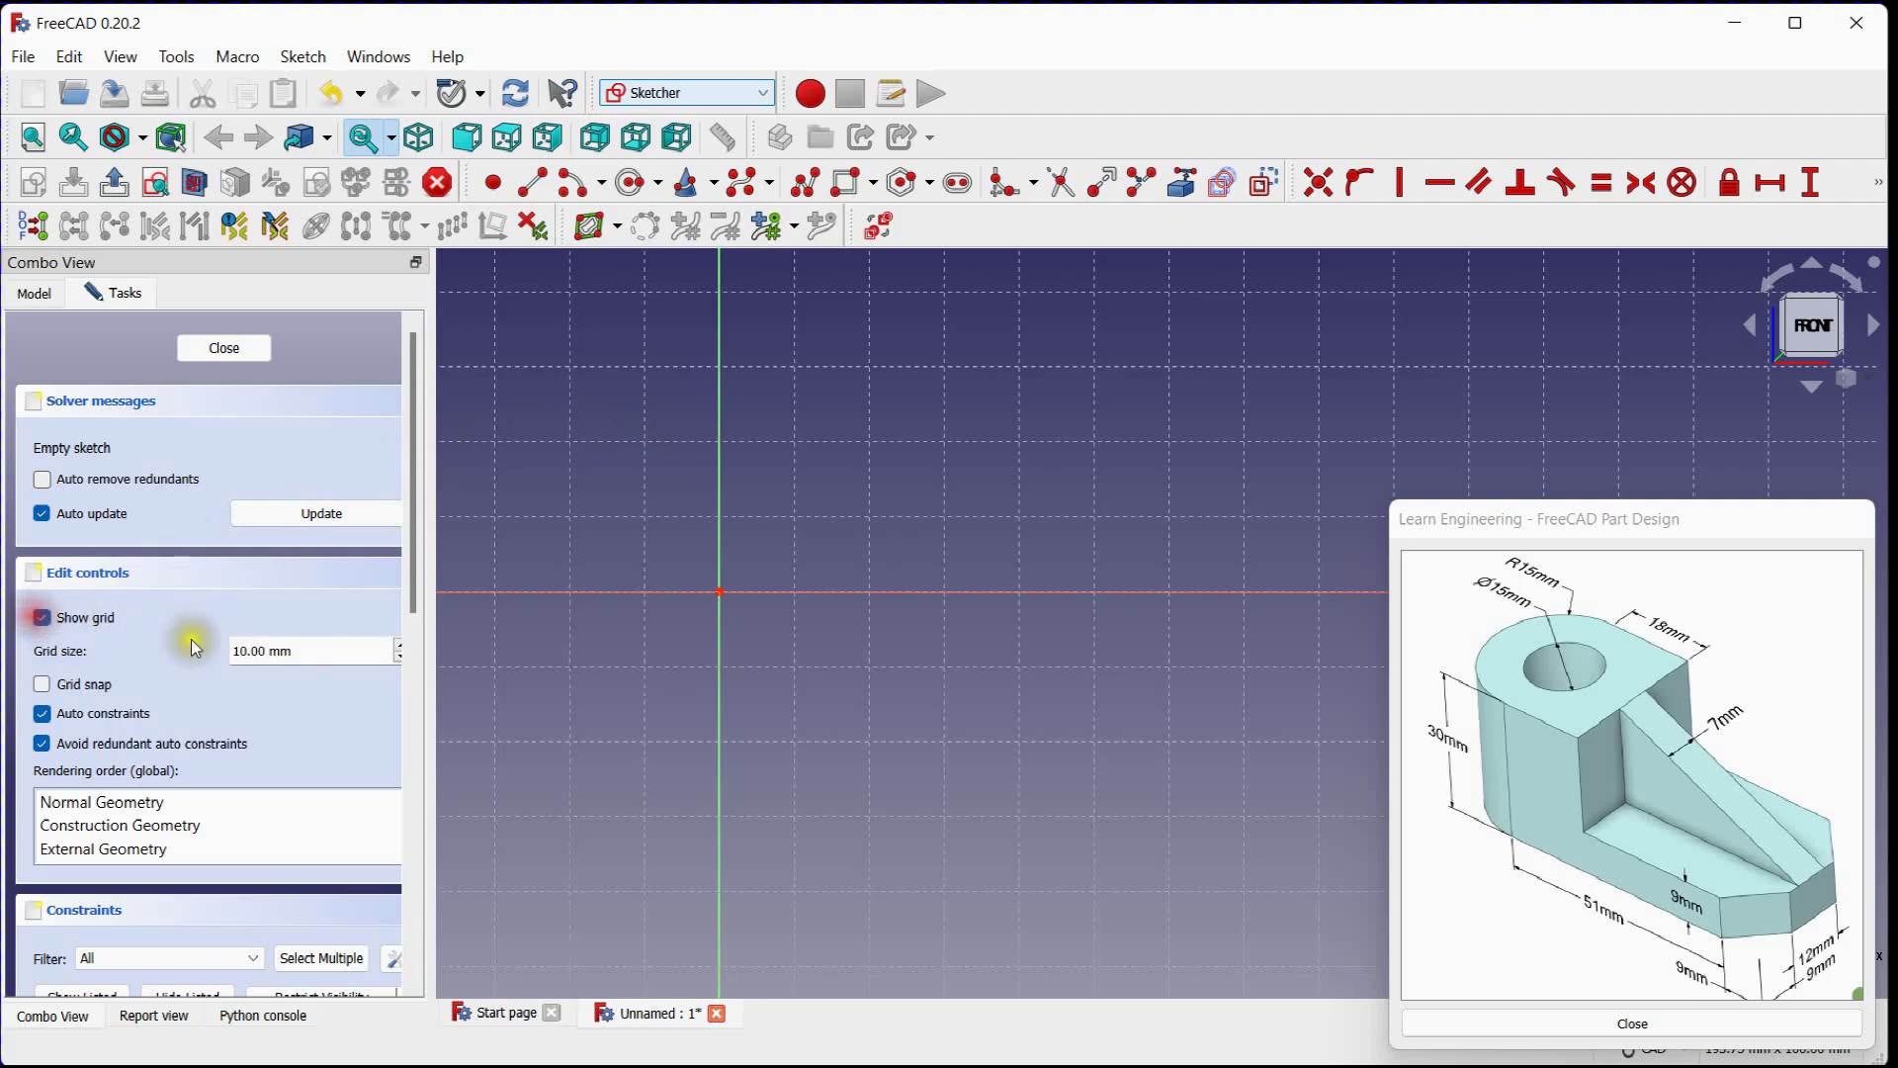
scroll(348, 656, down, 5)
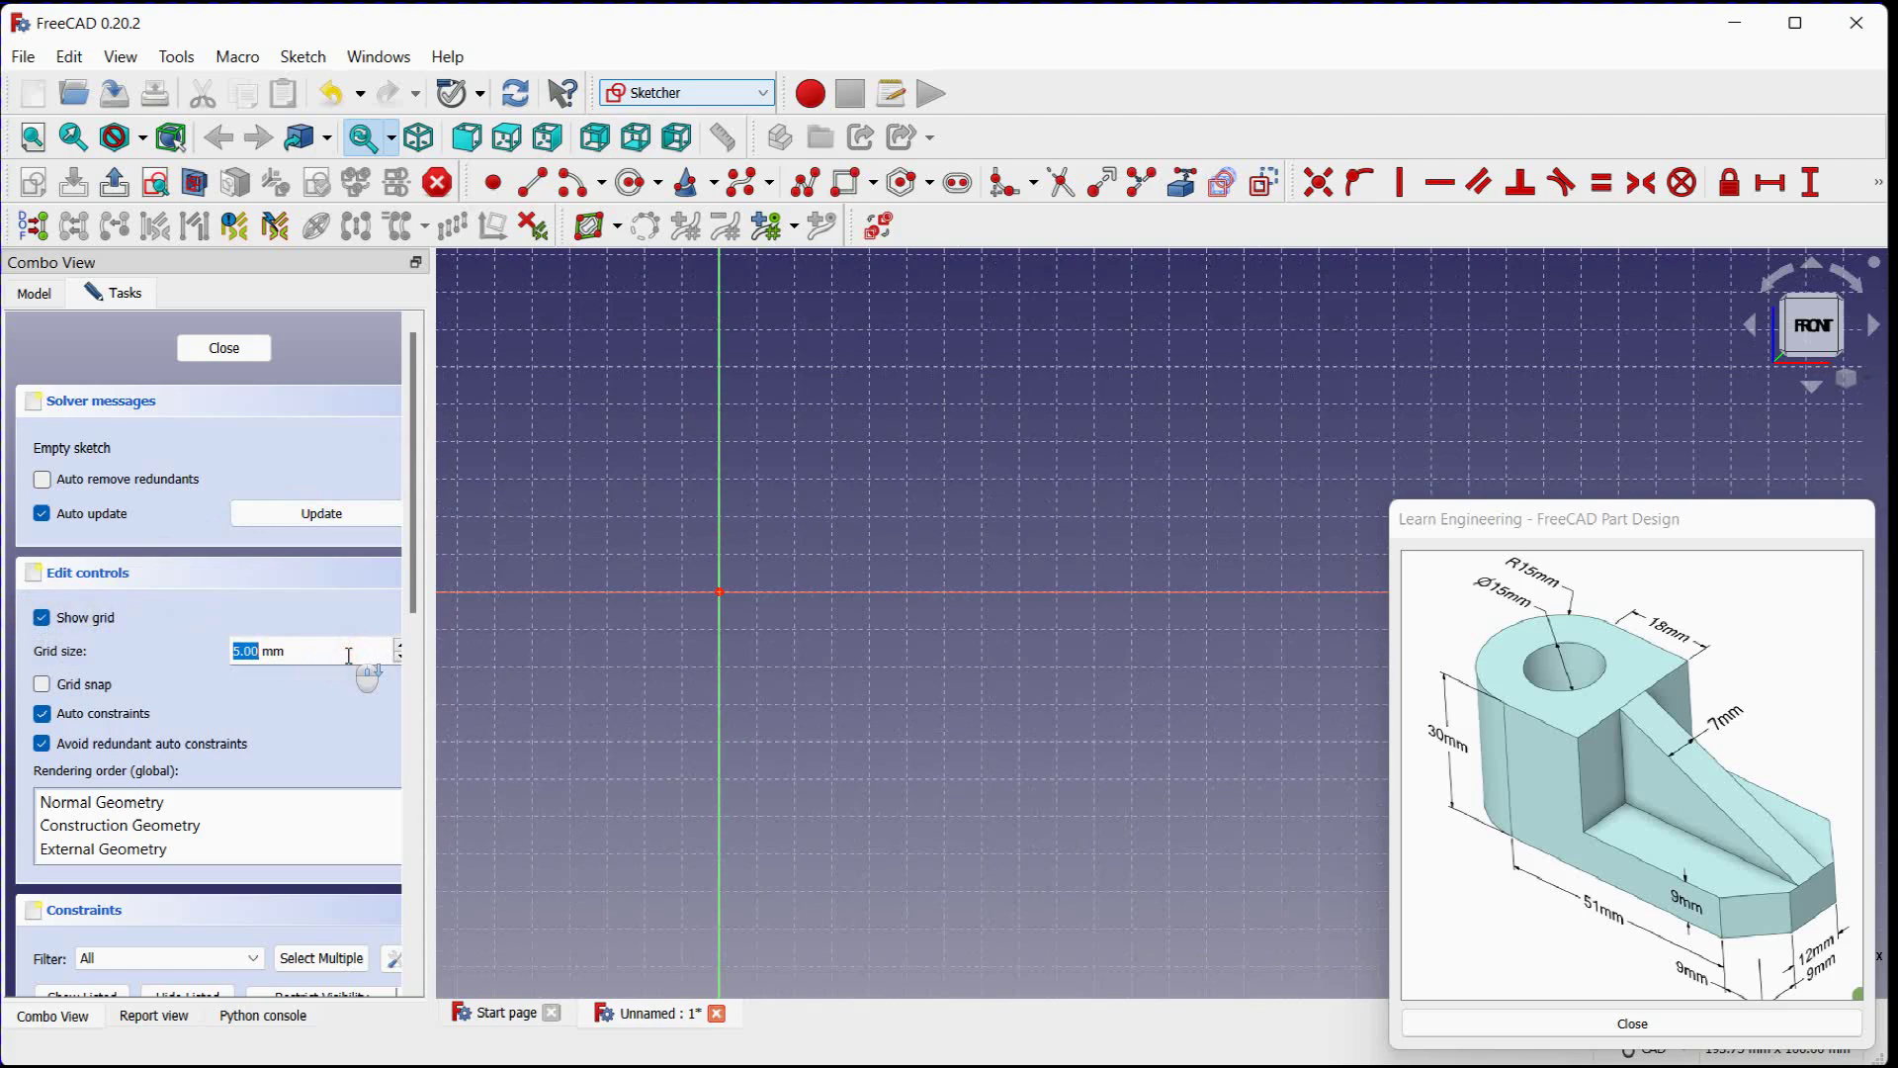
middle_drag(650, 498, 522, 614)
click(42, 713)
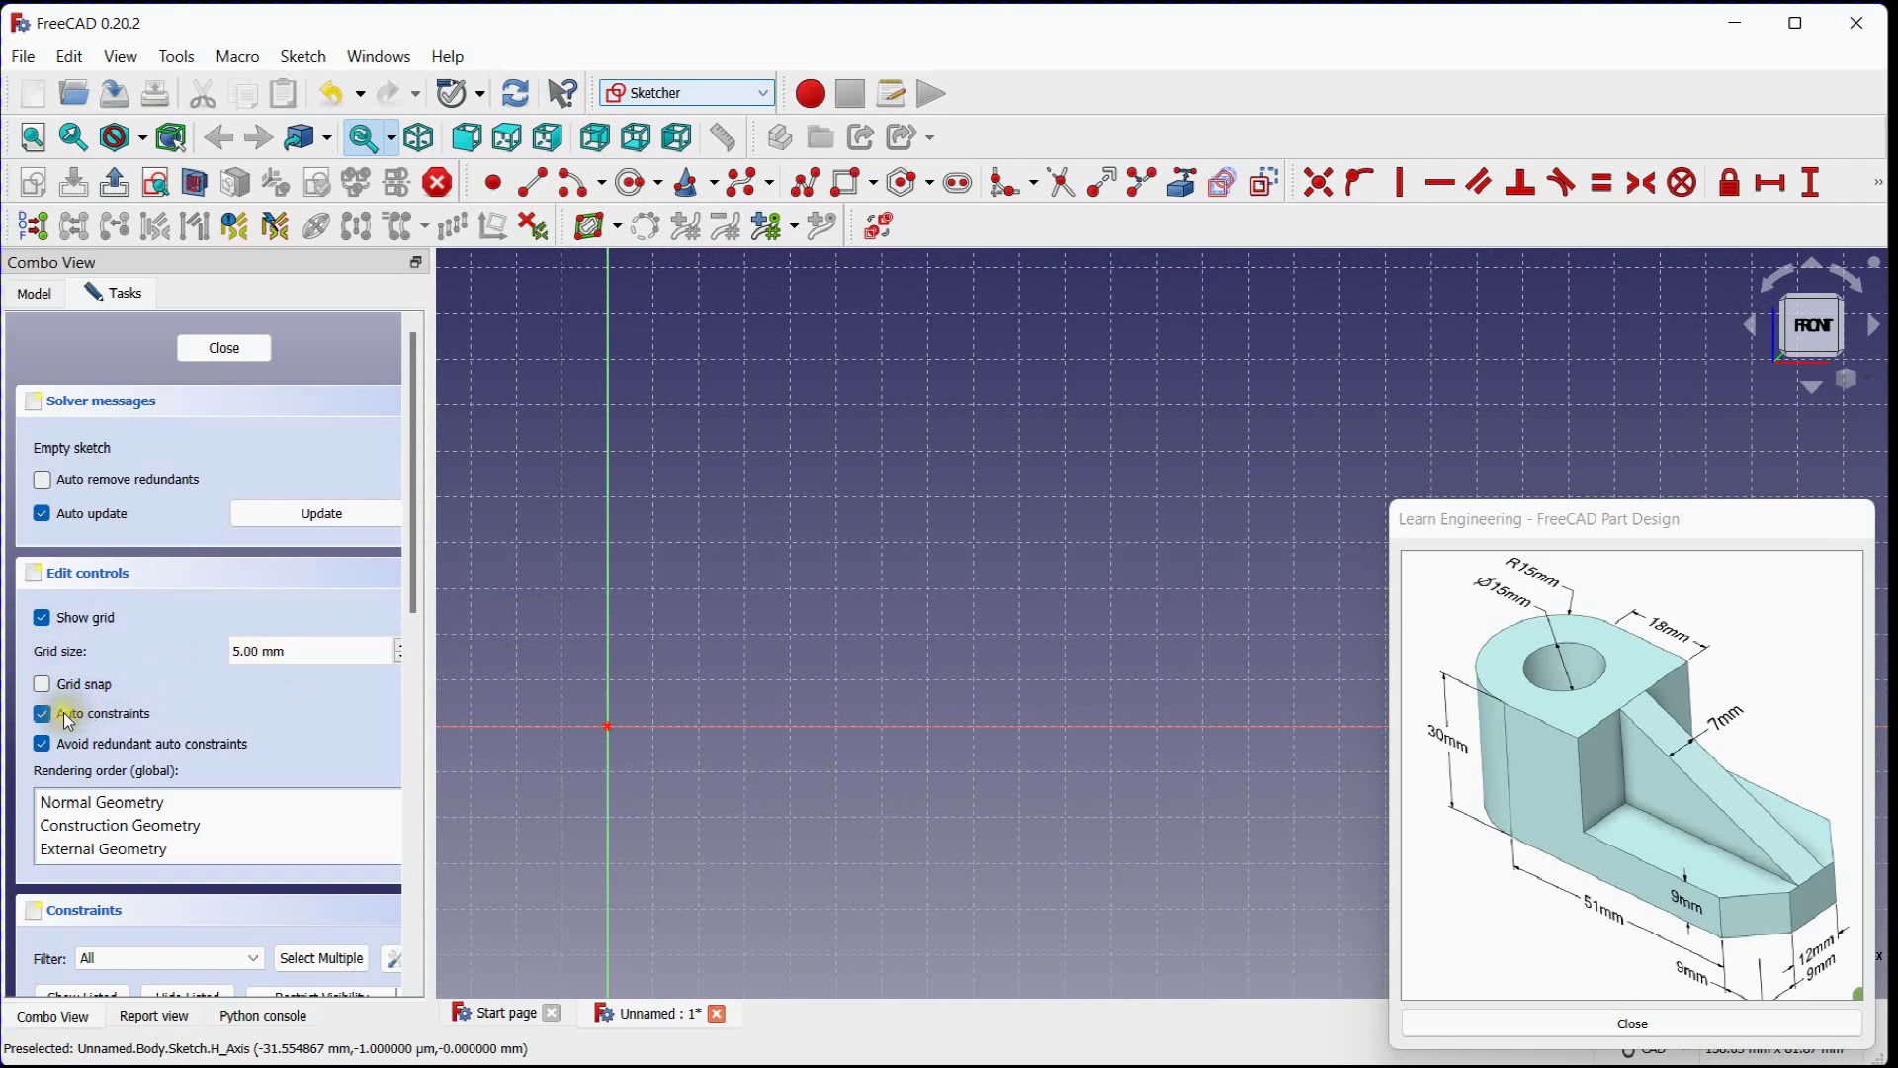
mouse_move(894, 474)
middle_down()
mouse_move(758, 571)
mouse_move(767, 504)
middle_up()
scroll(728, 542, down, 1)
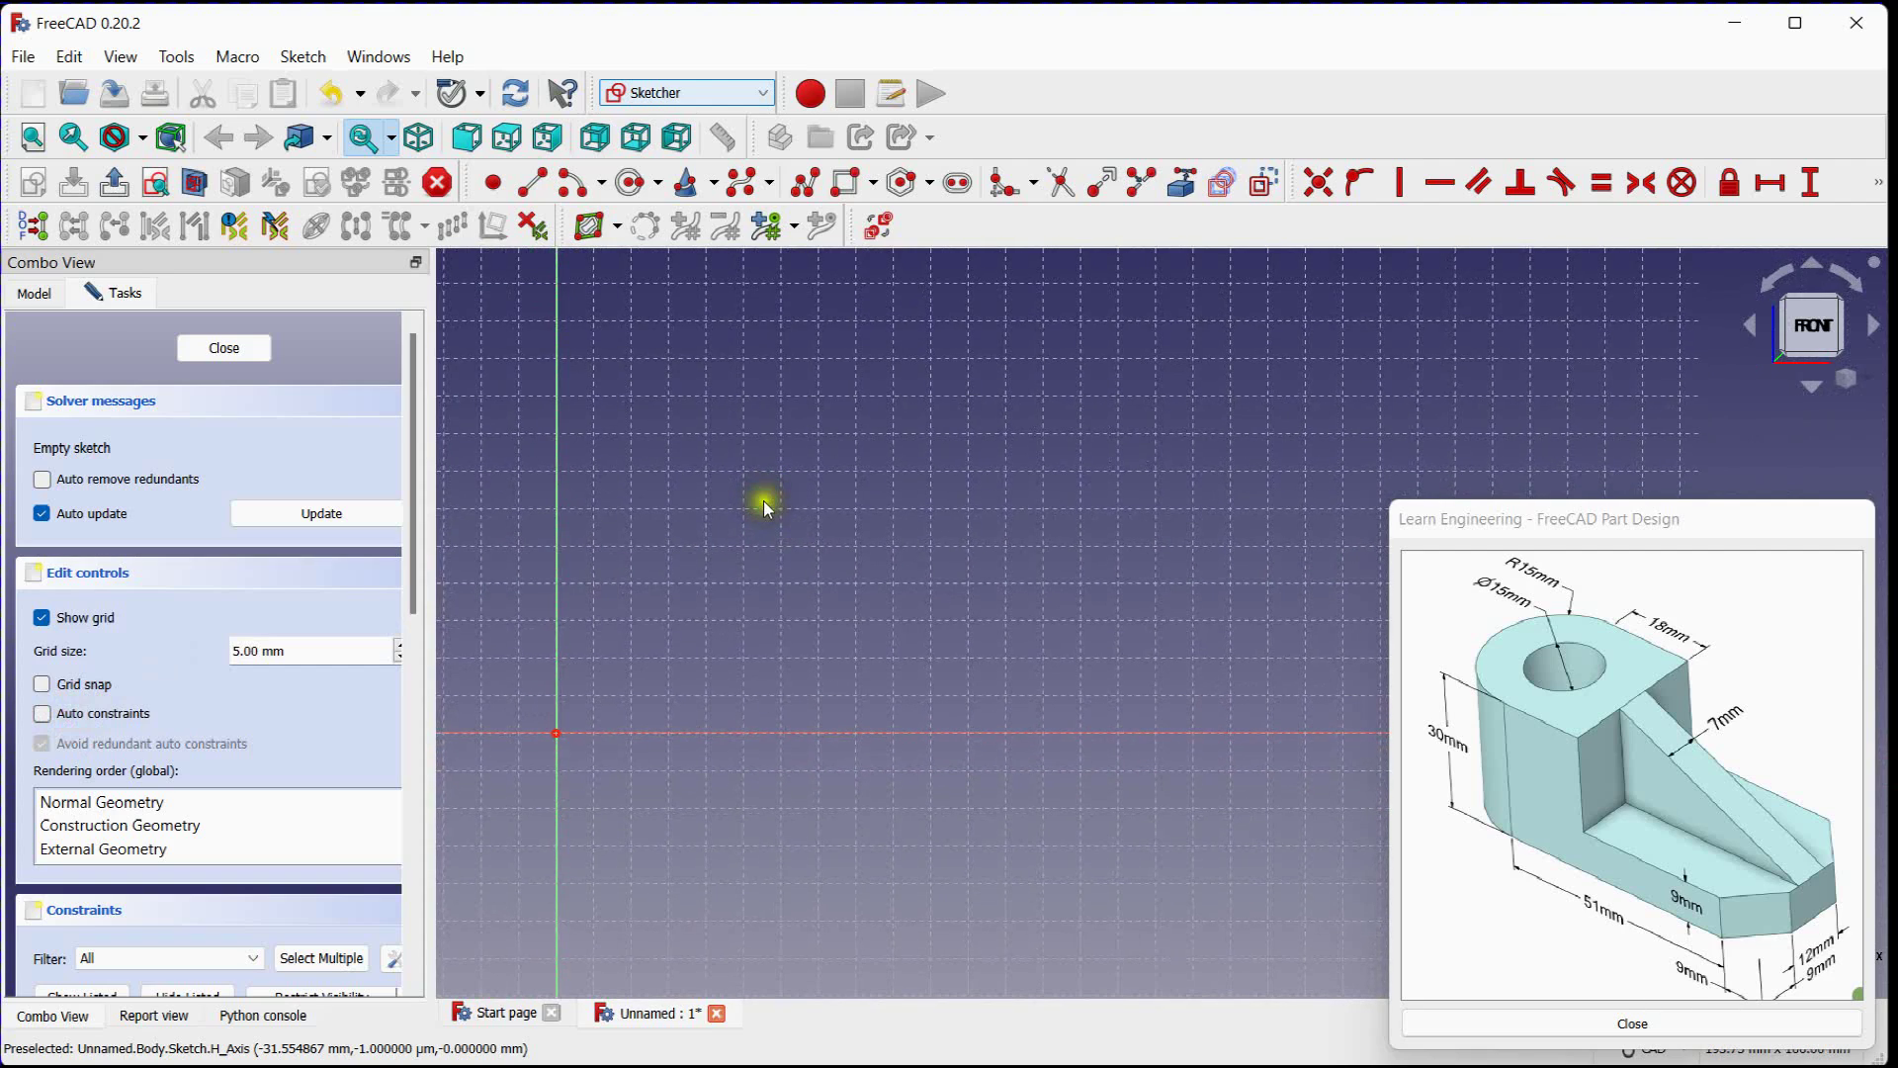
Step: Draw a closed six-sided L-shaped polyline above the horizontal axis, about 37 mm tall with a top edge about 27 mm long
click(801, 186)
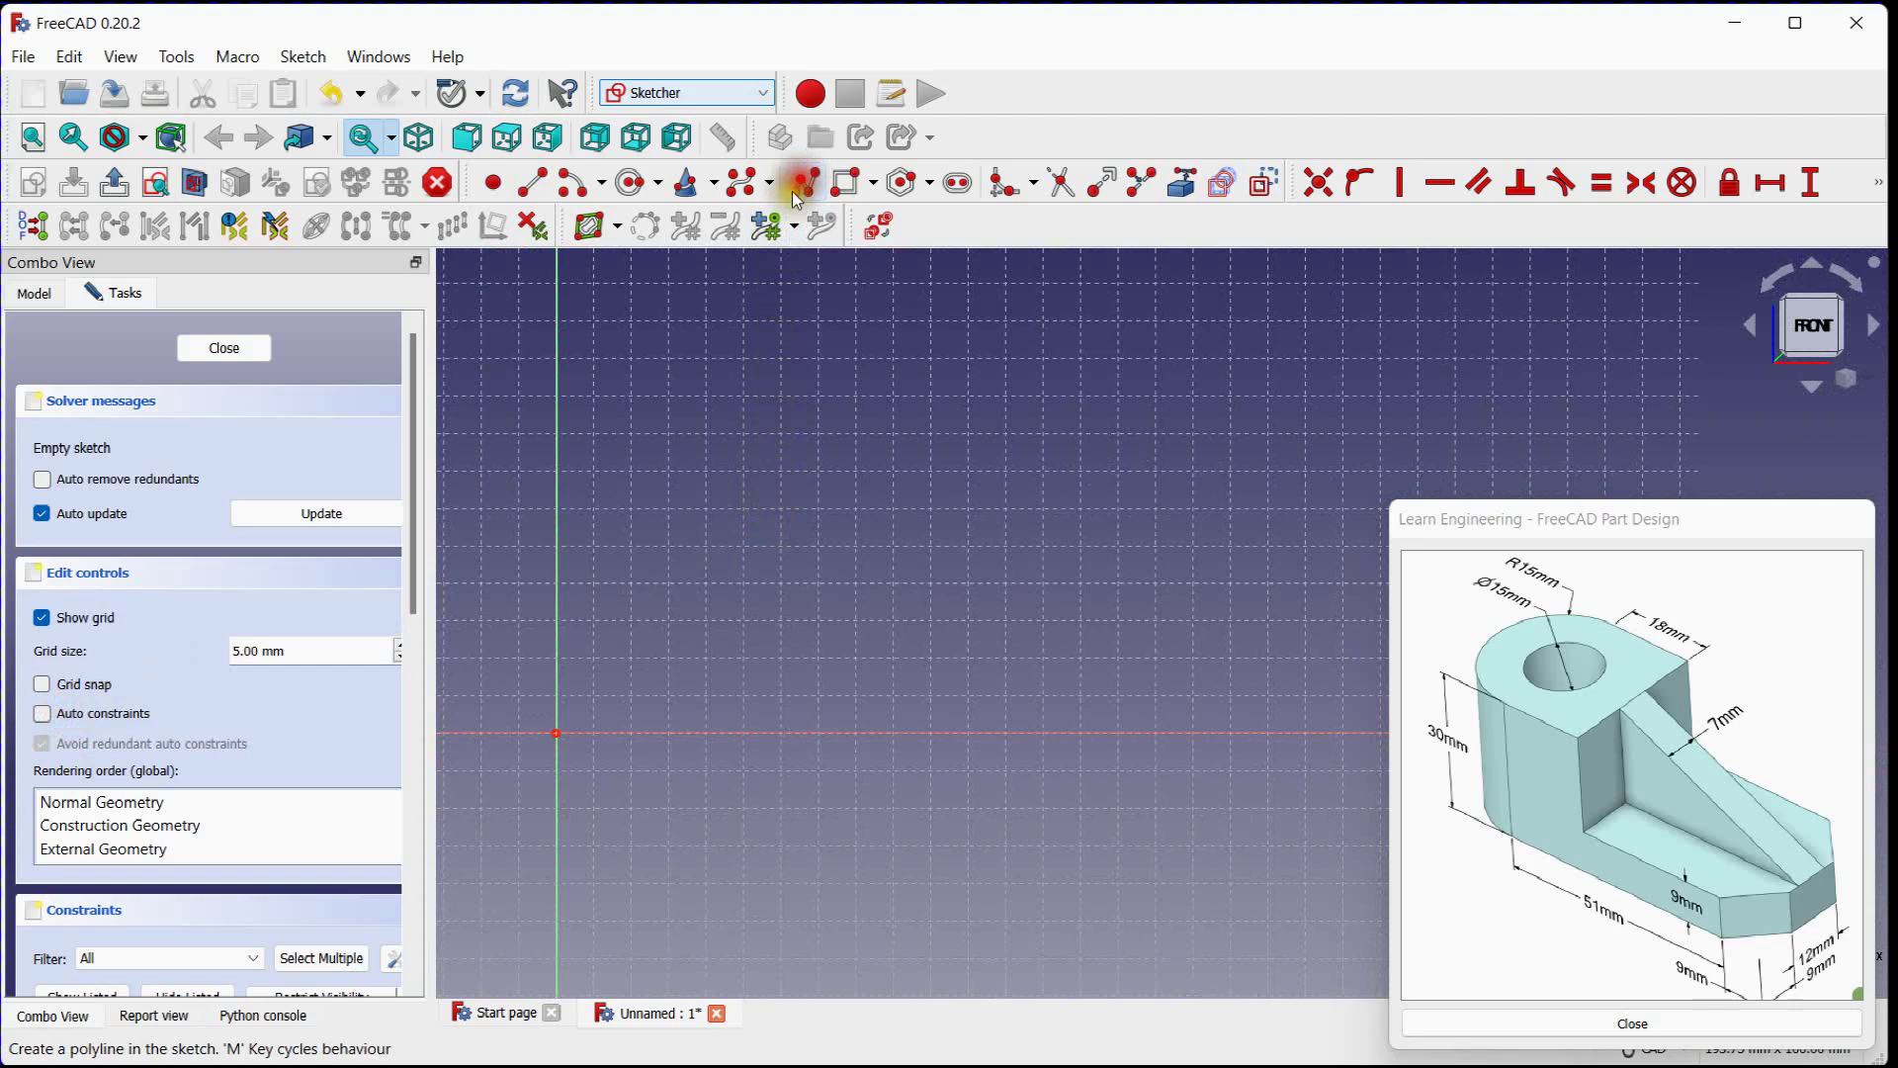
click(674, 417)
click(670, 692)
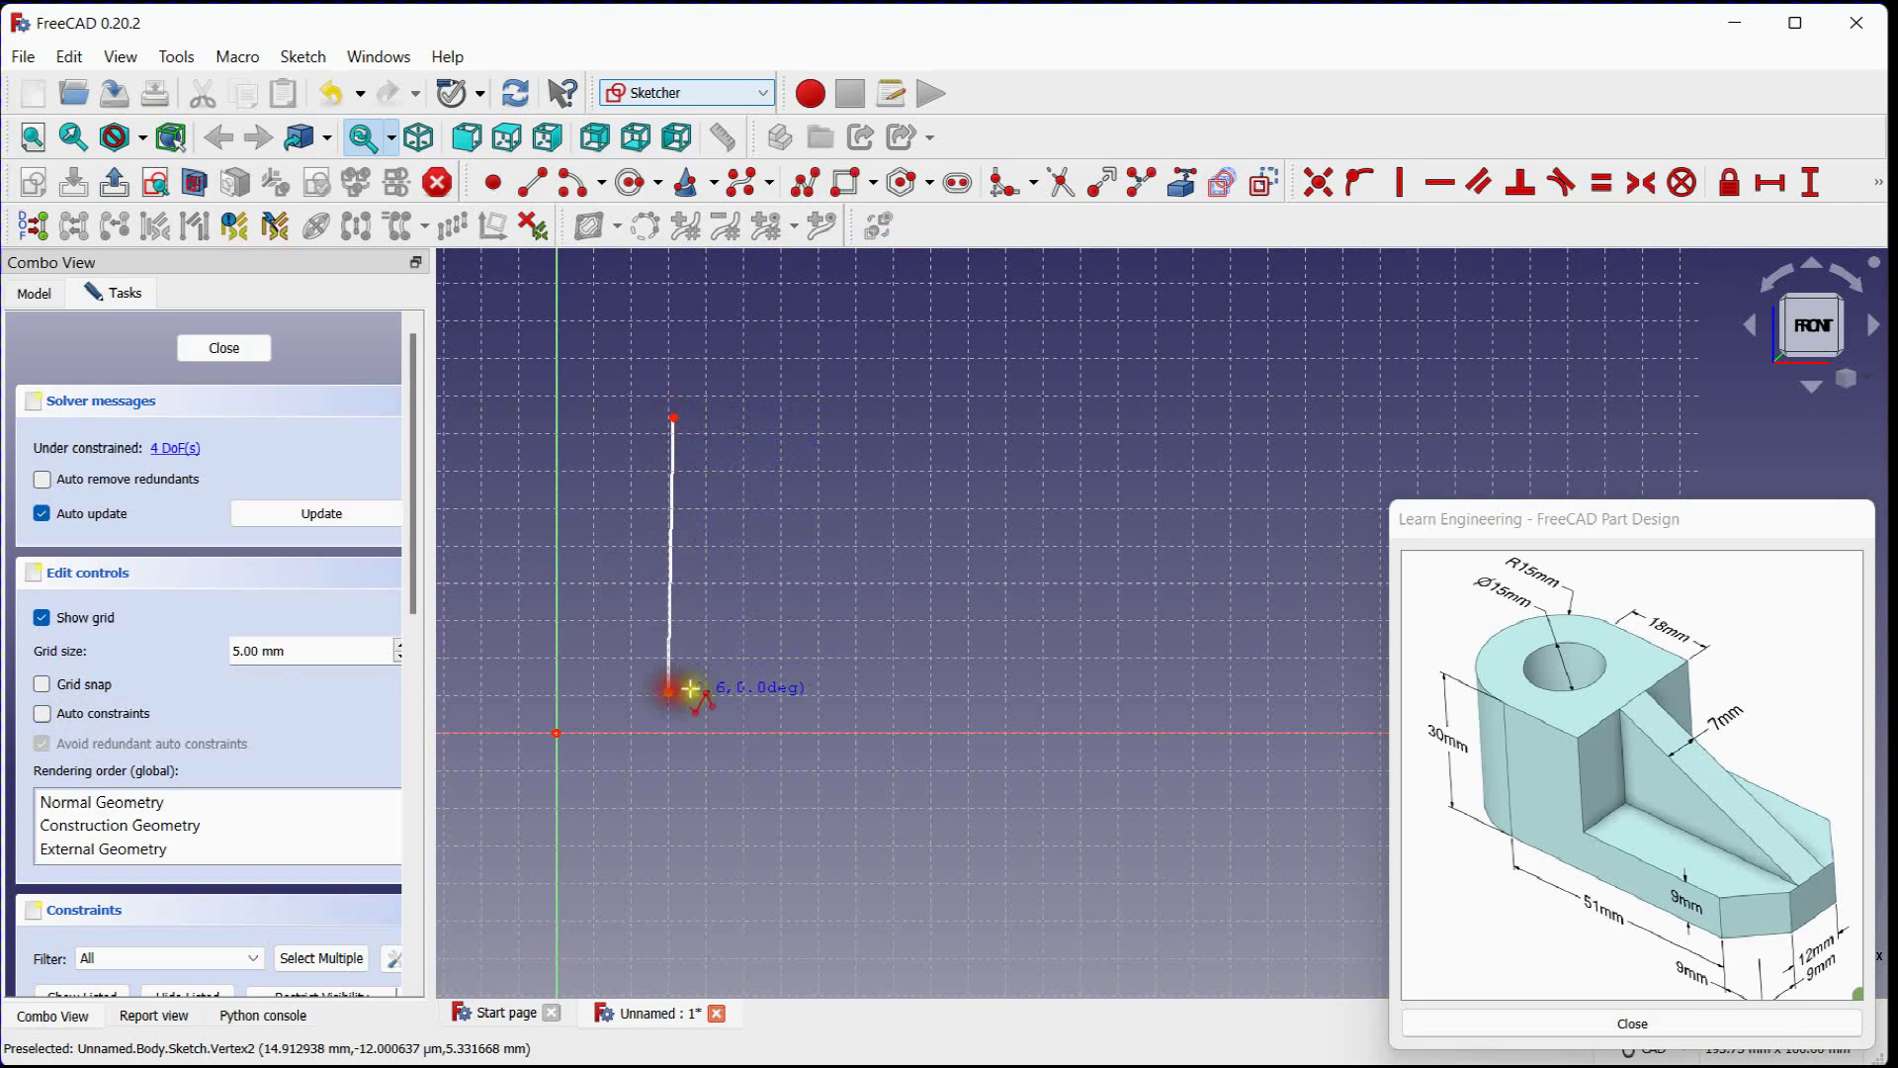
click(1178, 698)
click(1189, 607)
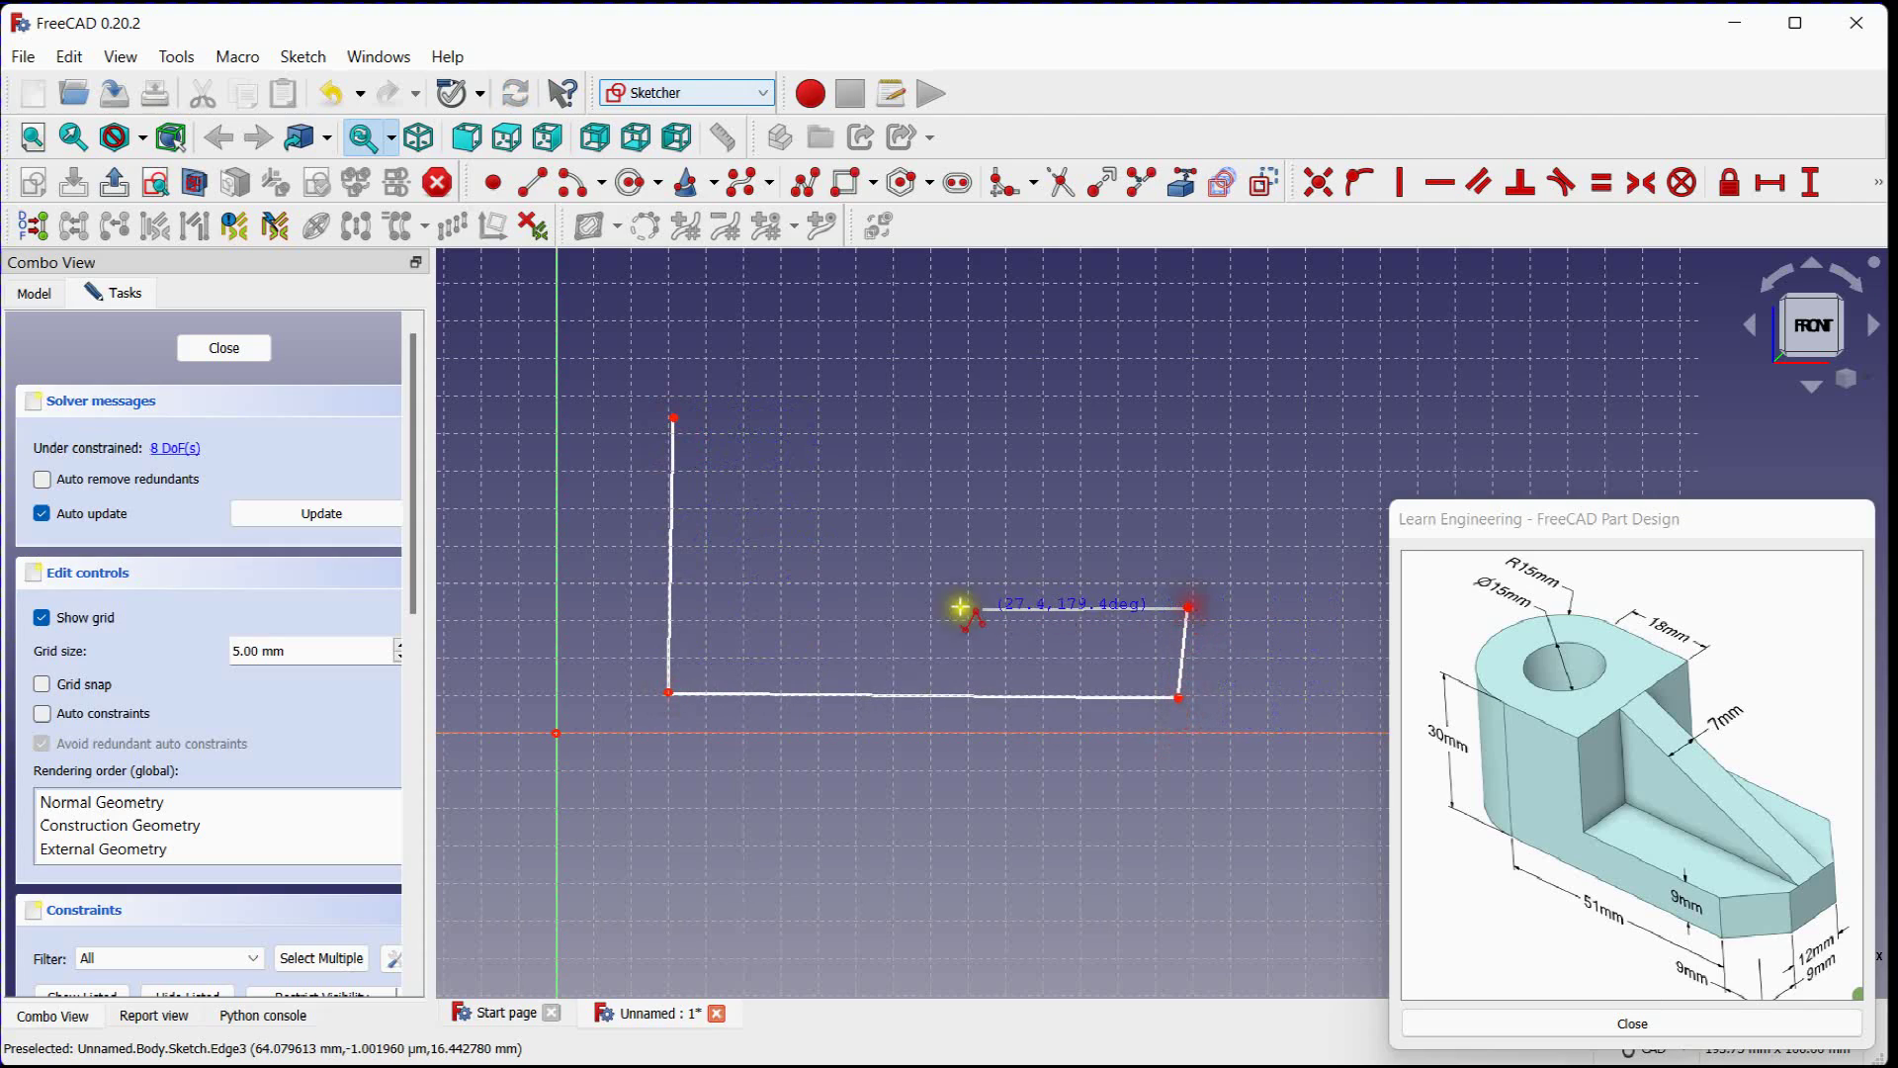
click(876, 609)
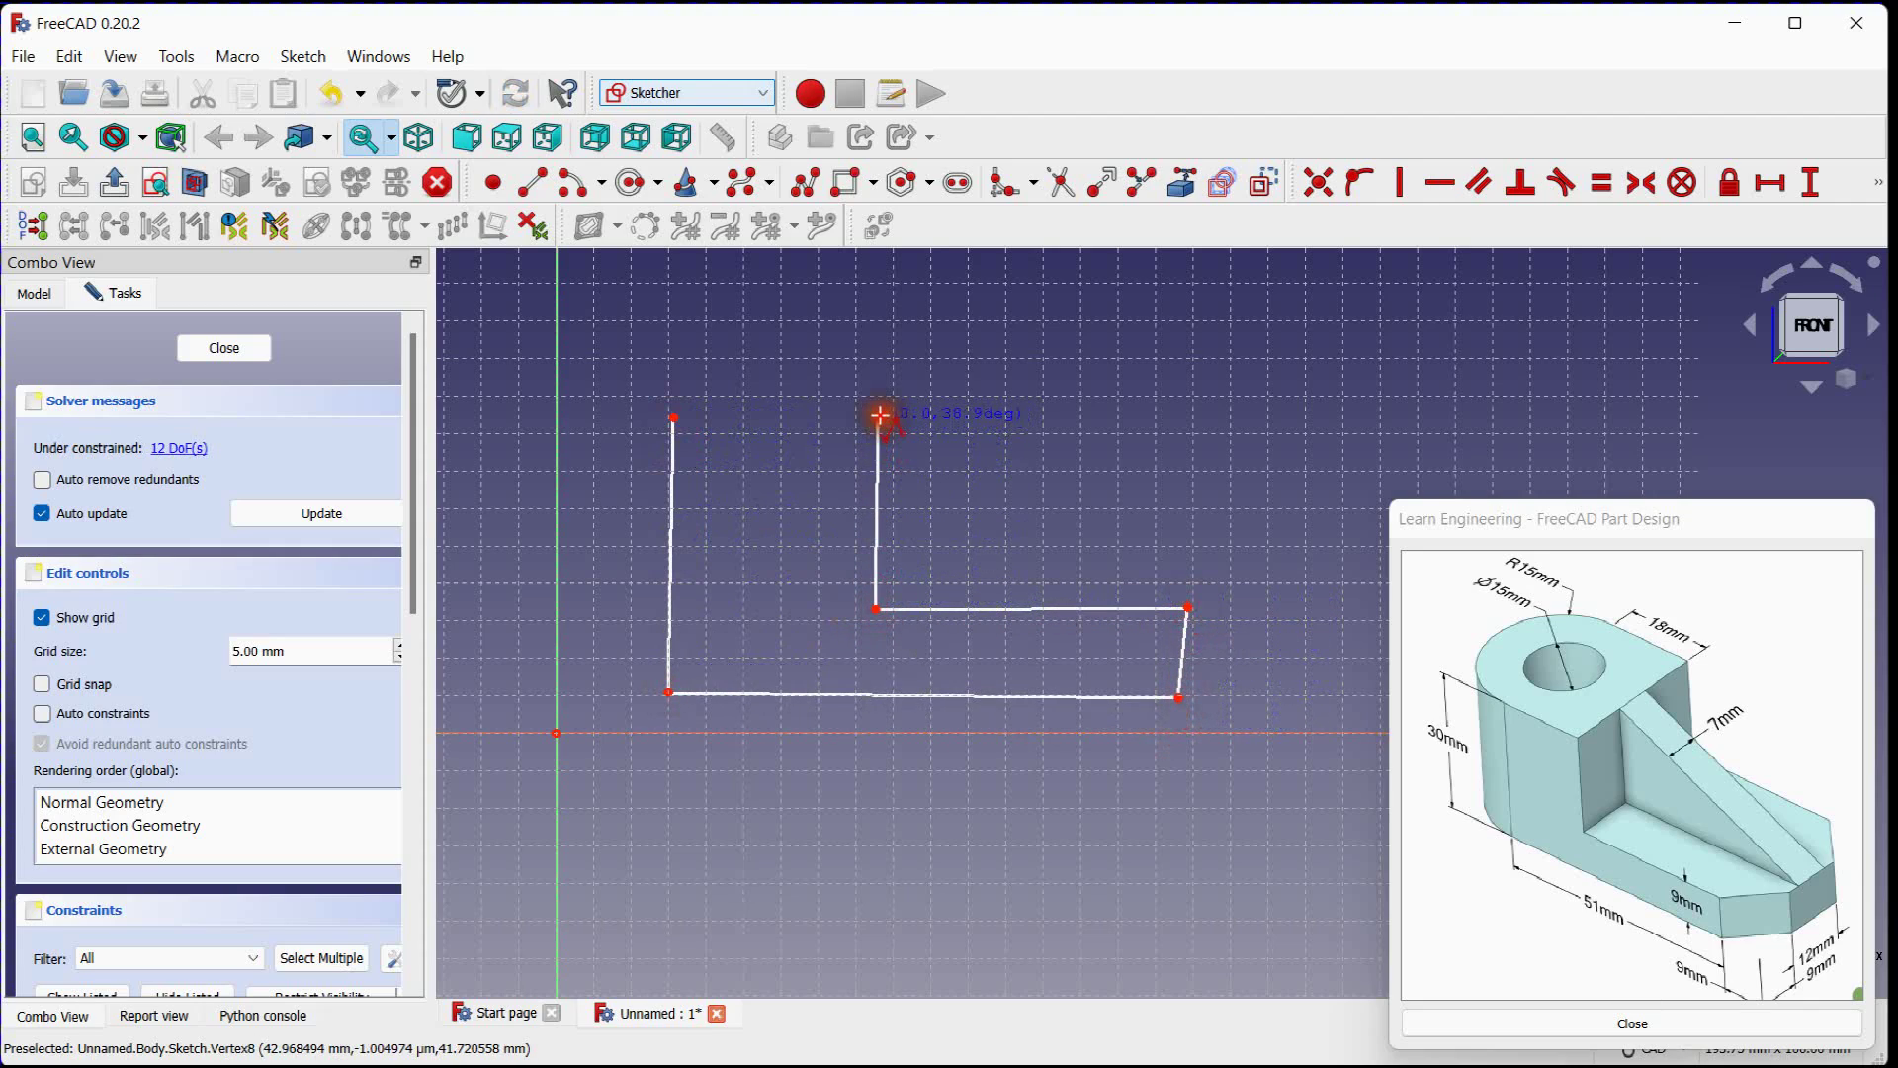
click(879, 418)
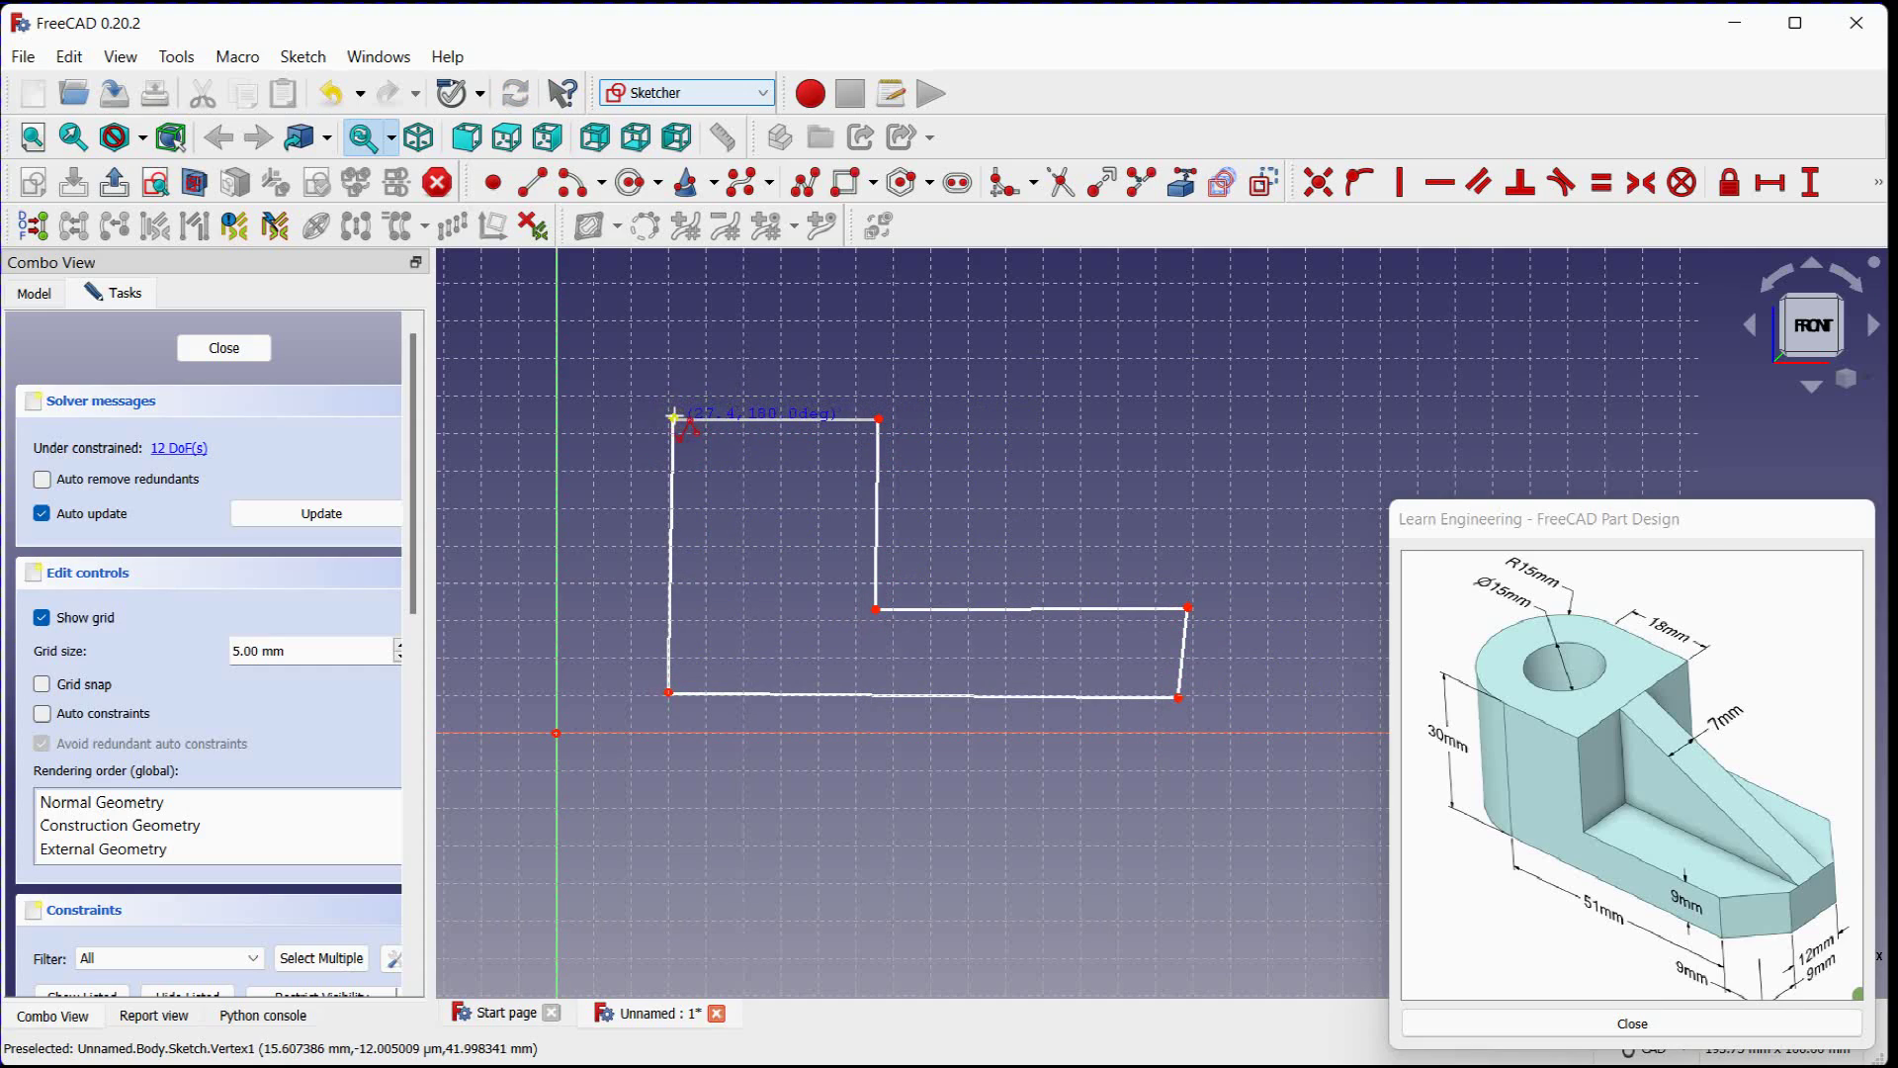
click(674, 418)
Step: Shift the L profile's top edge to test its freedom and review the sketch's constraints and elements
drag(678, 416, 737, 405)
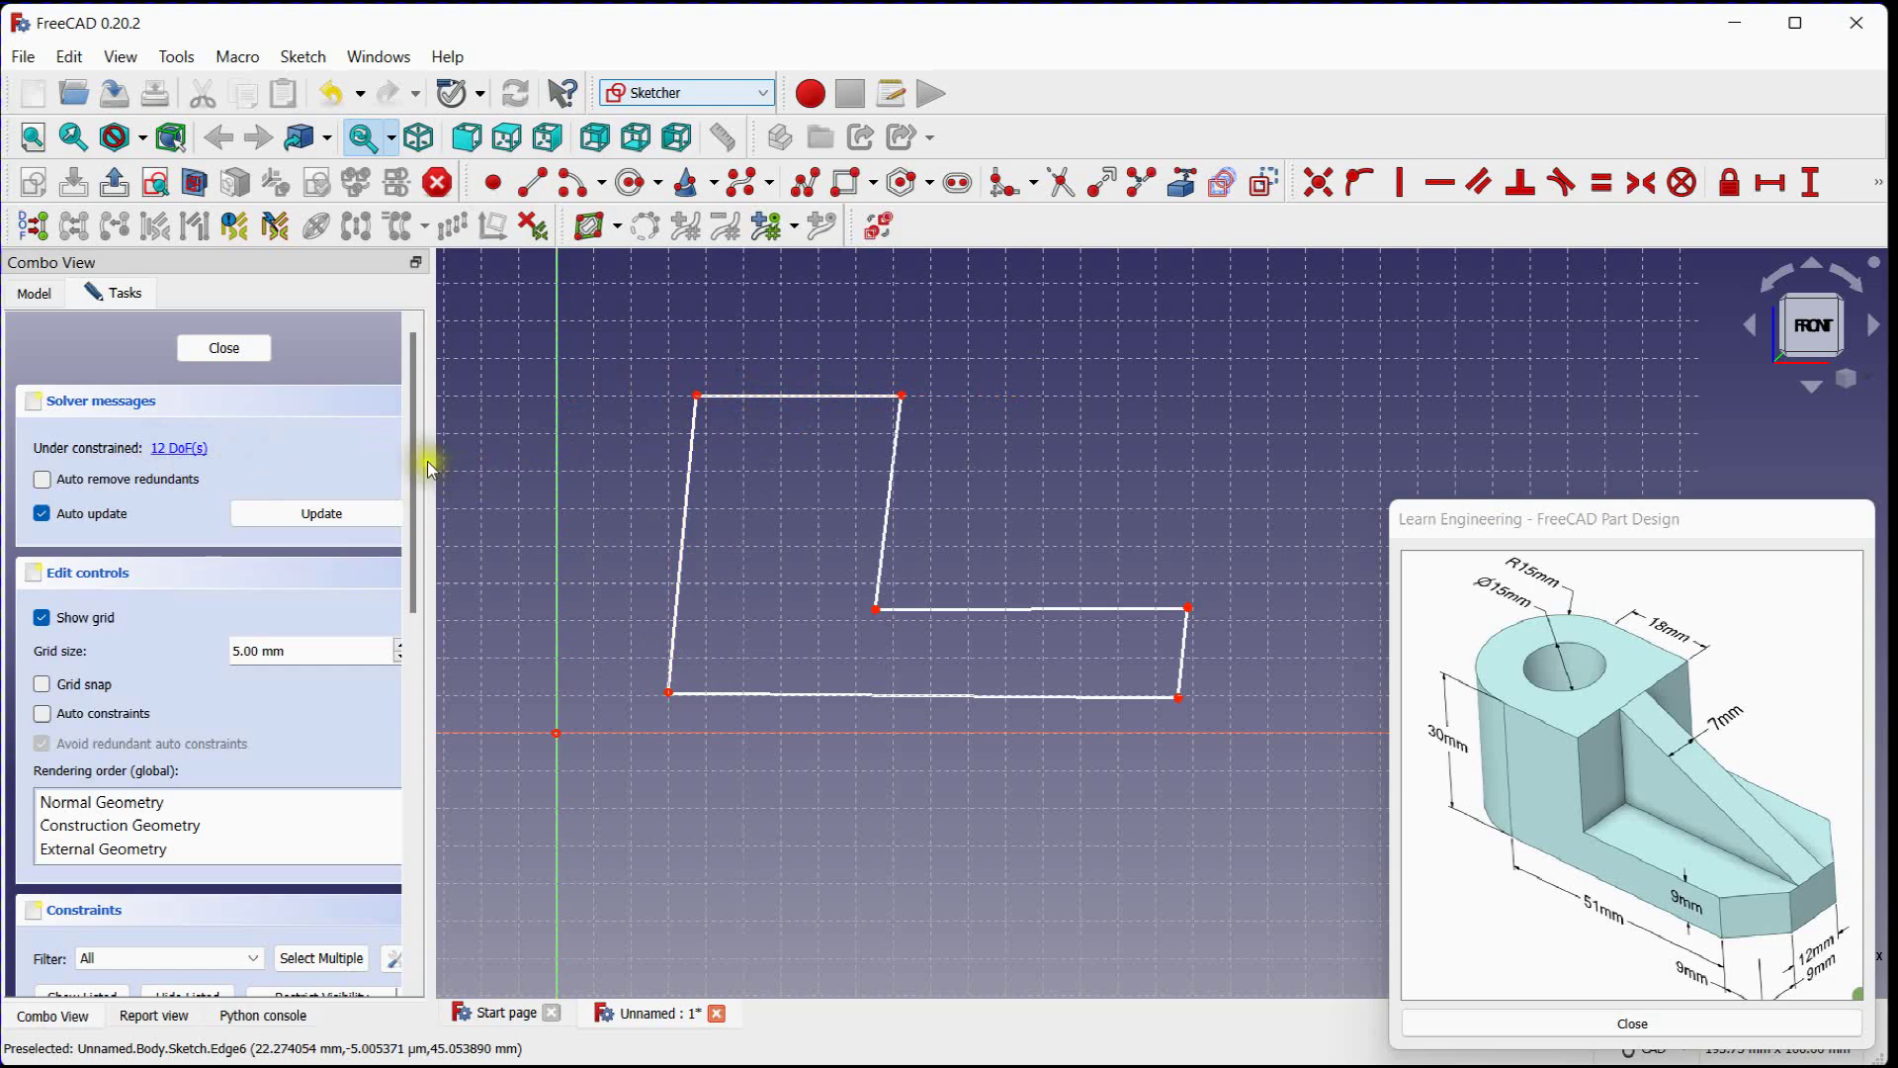
drag(417, 455, 450, 677)
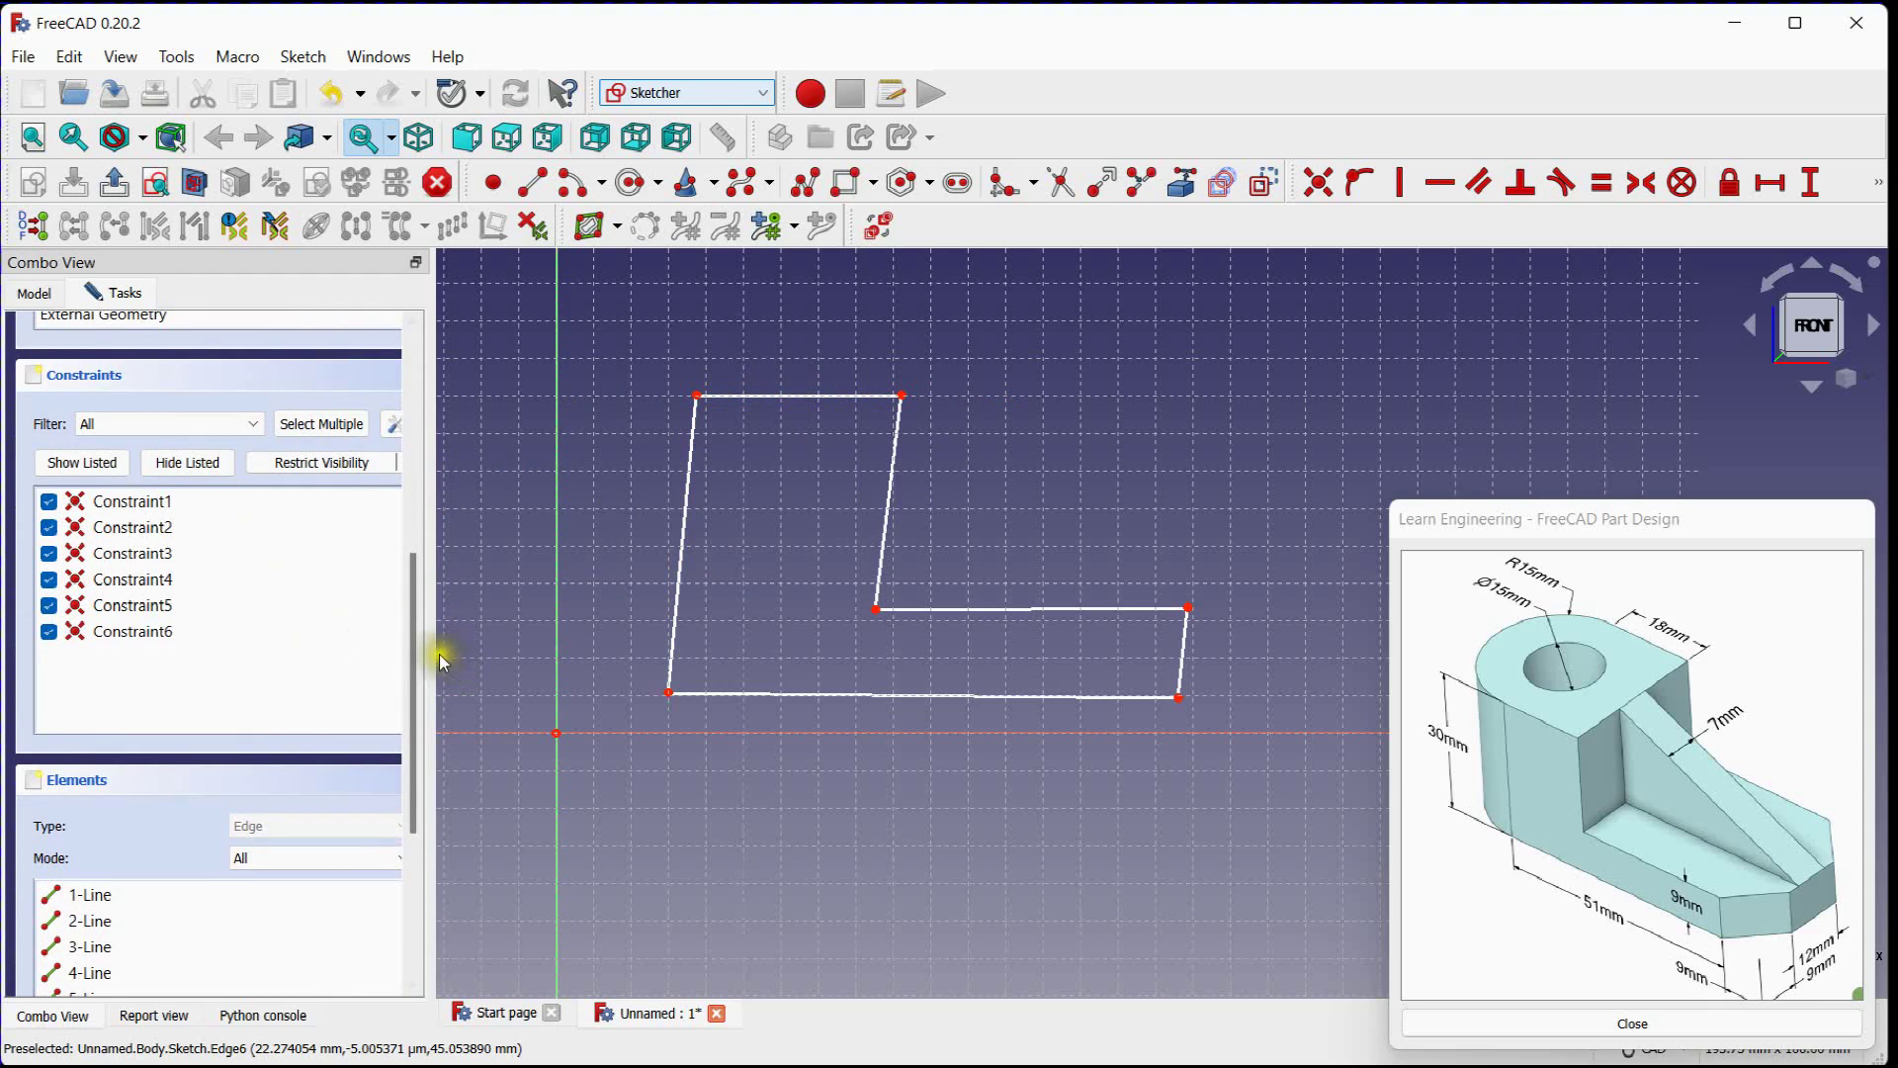
drag(417, 647, 408, 783)
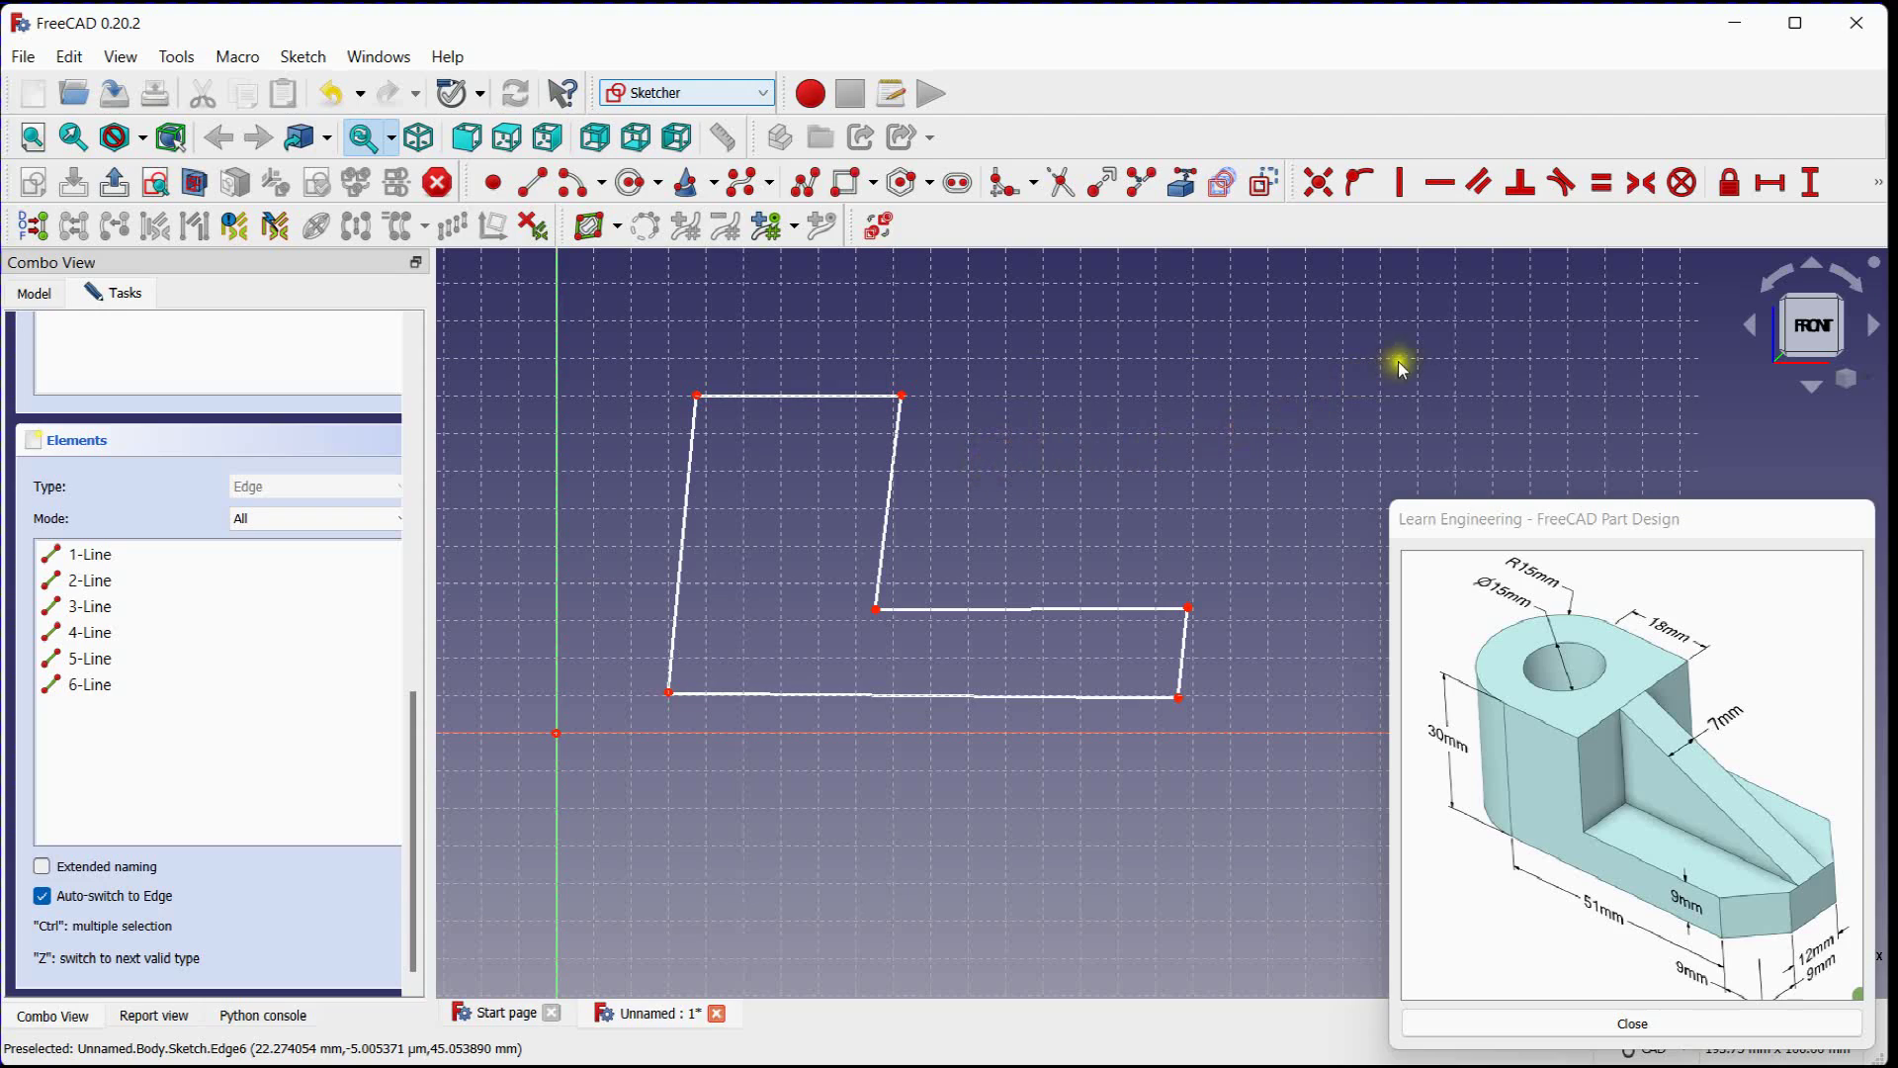
Step: Apply vertical constraints to the three upright edges of the L profile
click(1408, 183)
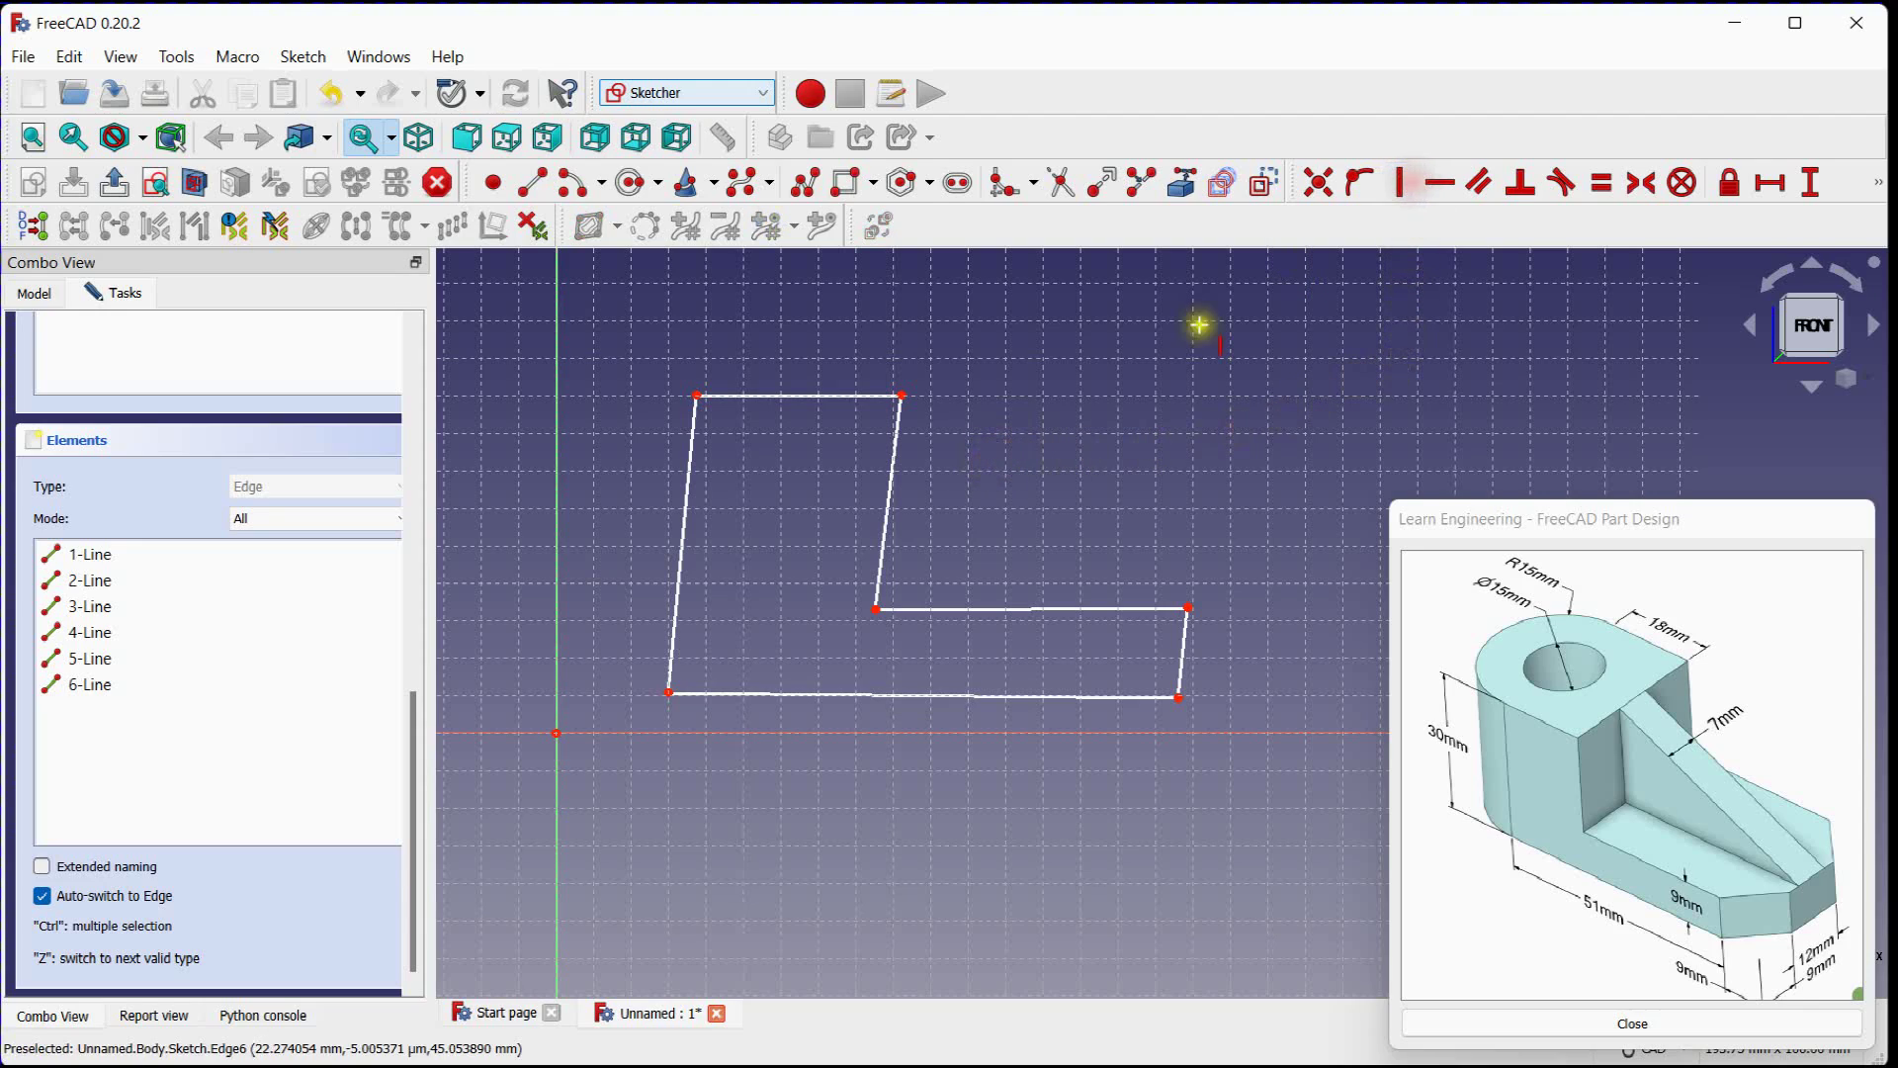
click(698, 438)
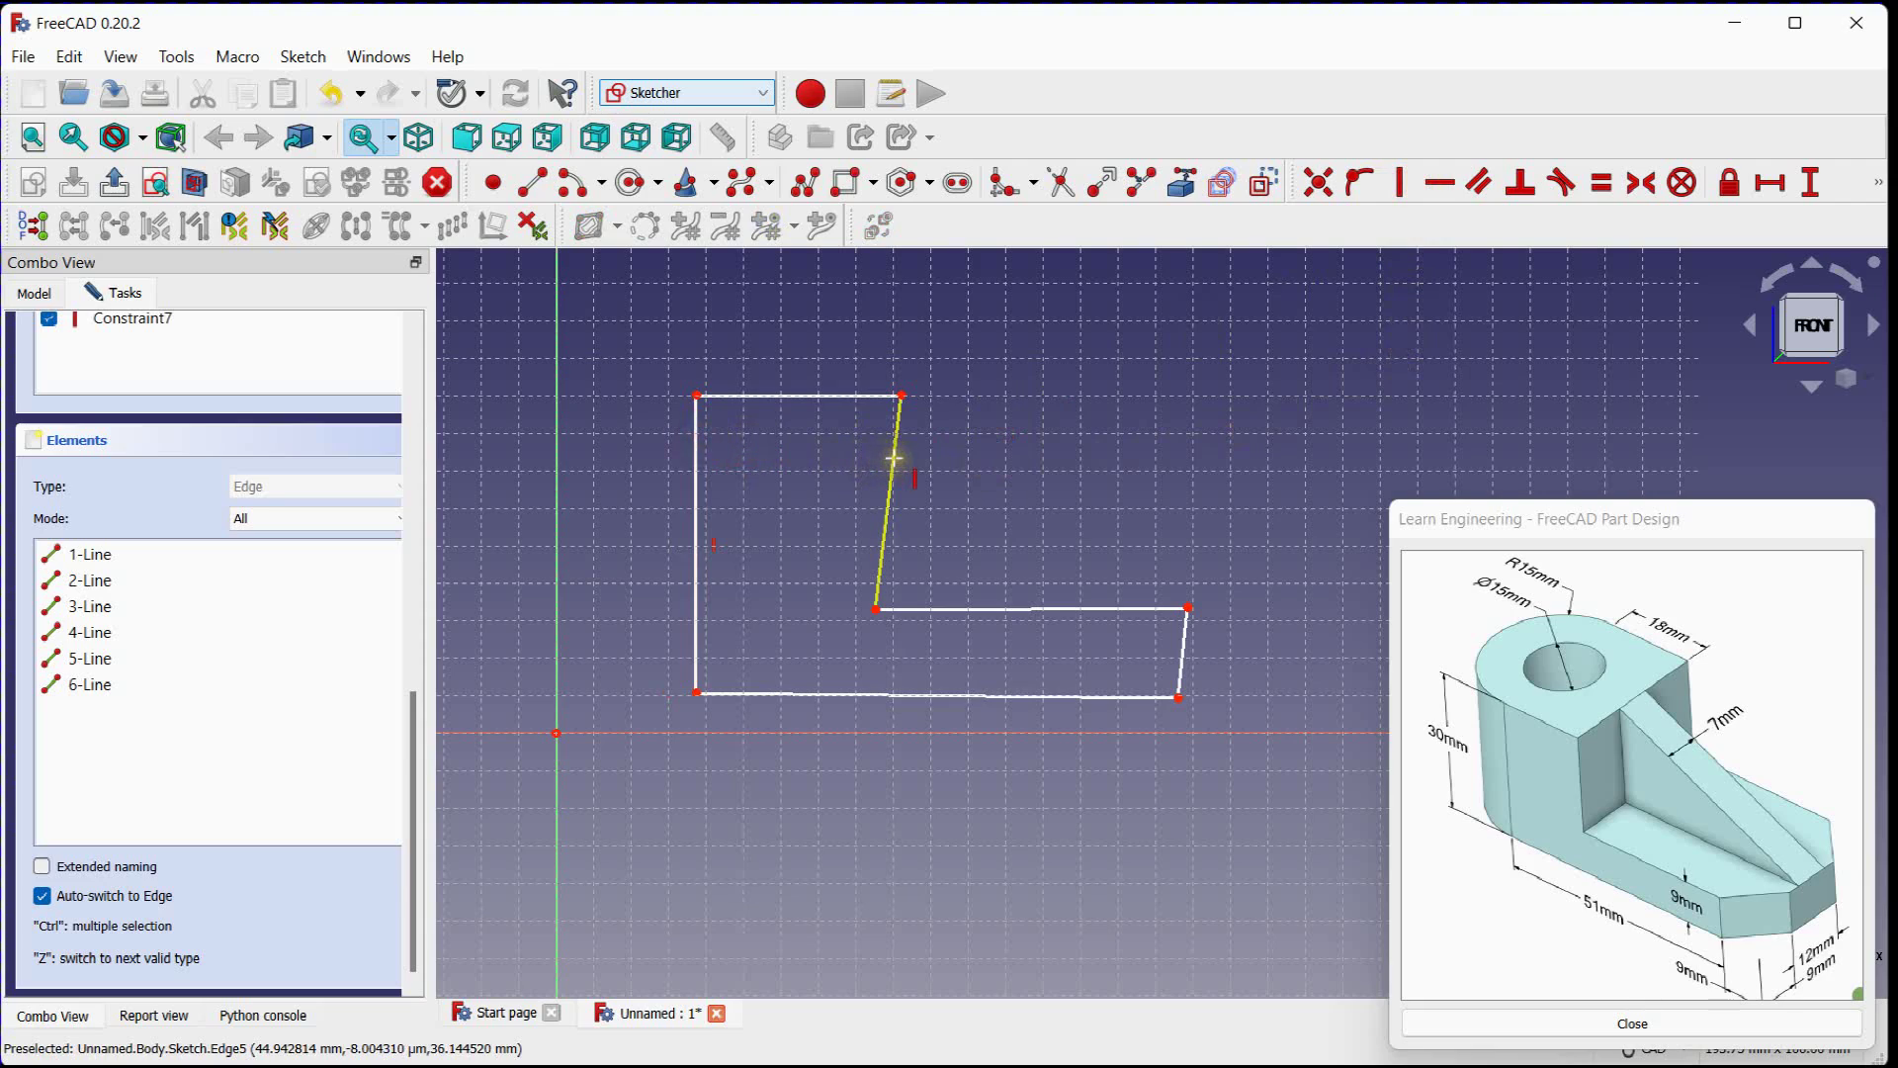
click(895, 458)
click(1185, 648)
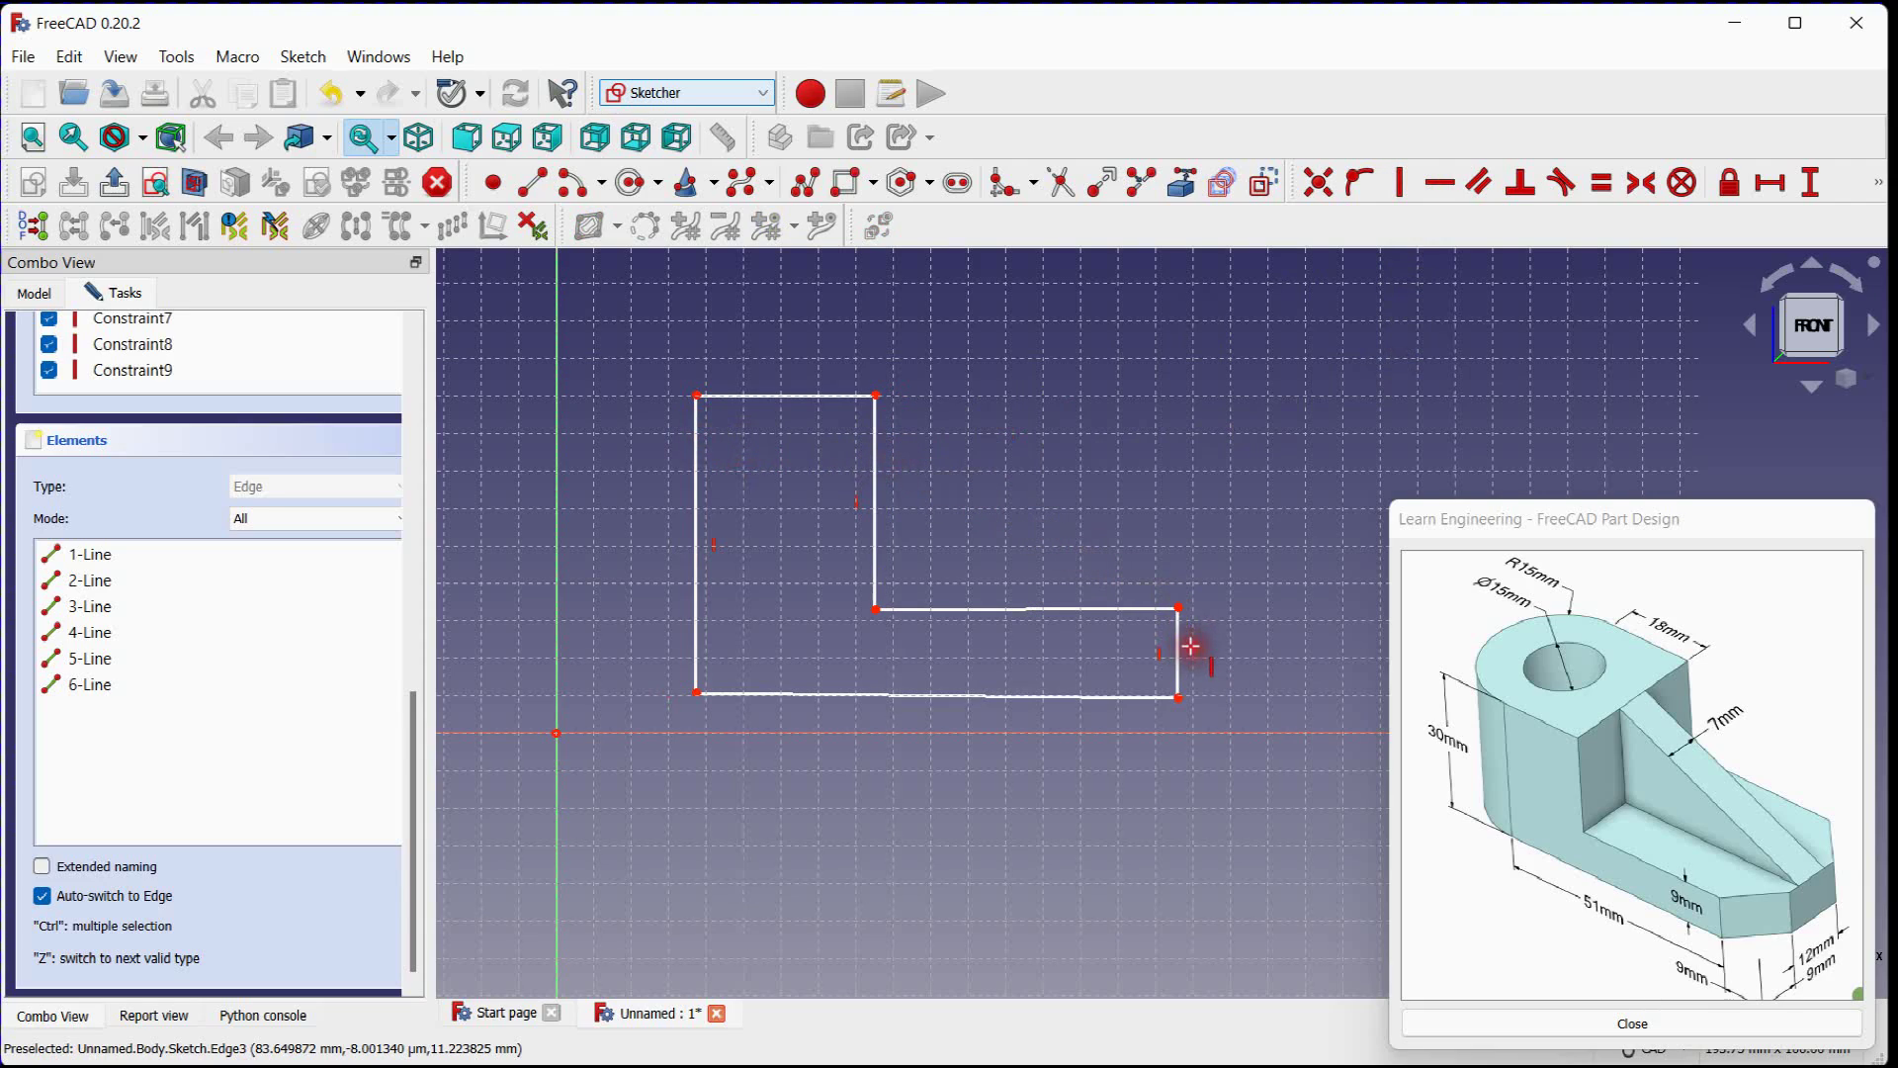
Step: Apply horizontal constraints to the top, step and bottom edges of the L profile
click(1441, 183)
click(795, 393)
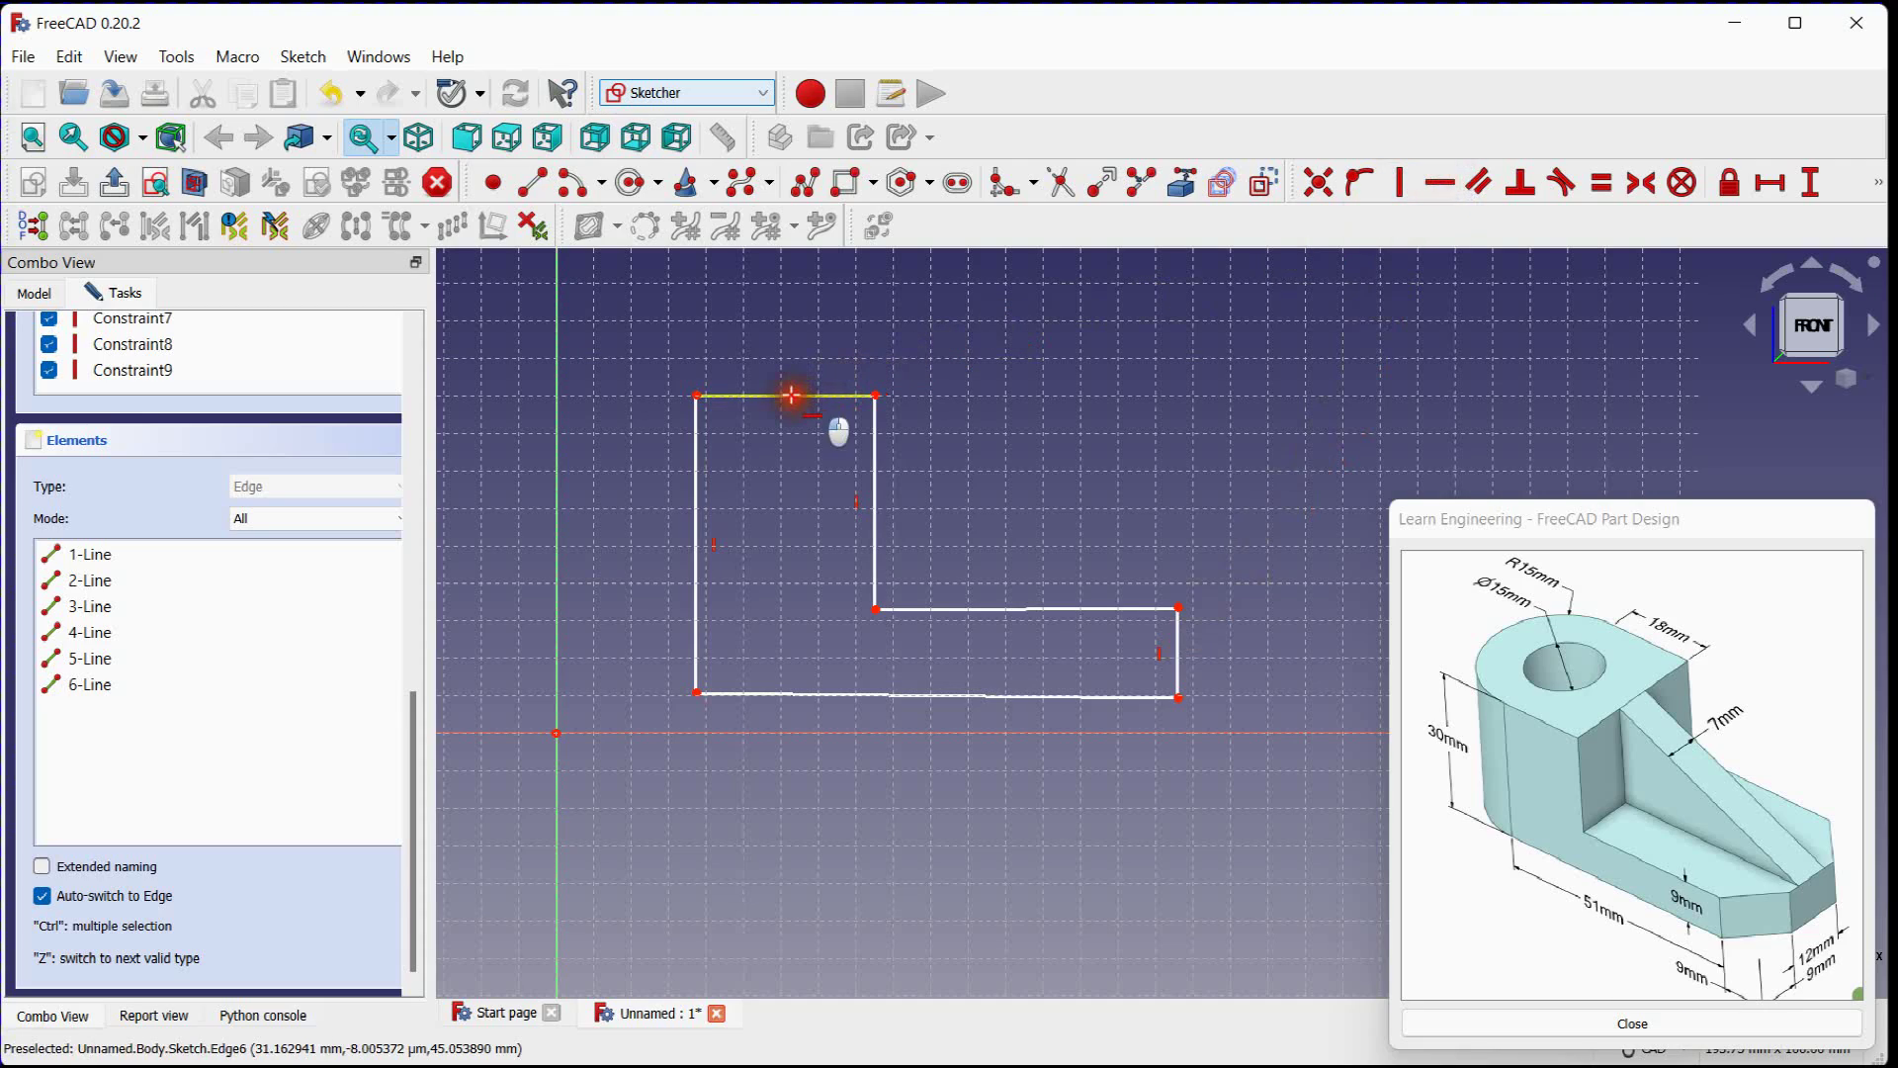
click(939, 609)
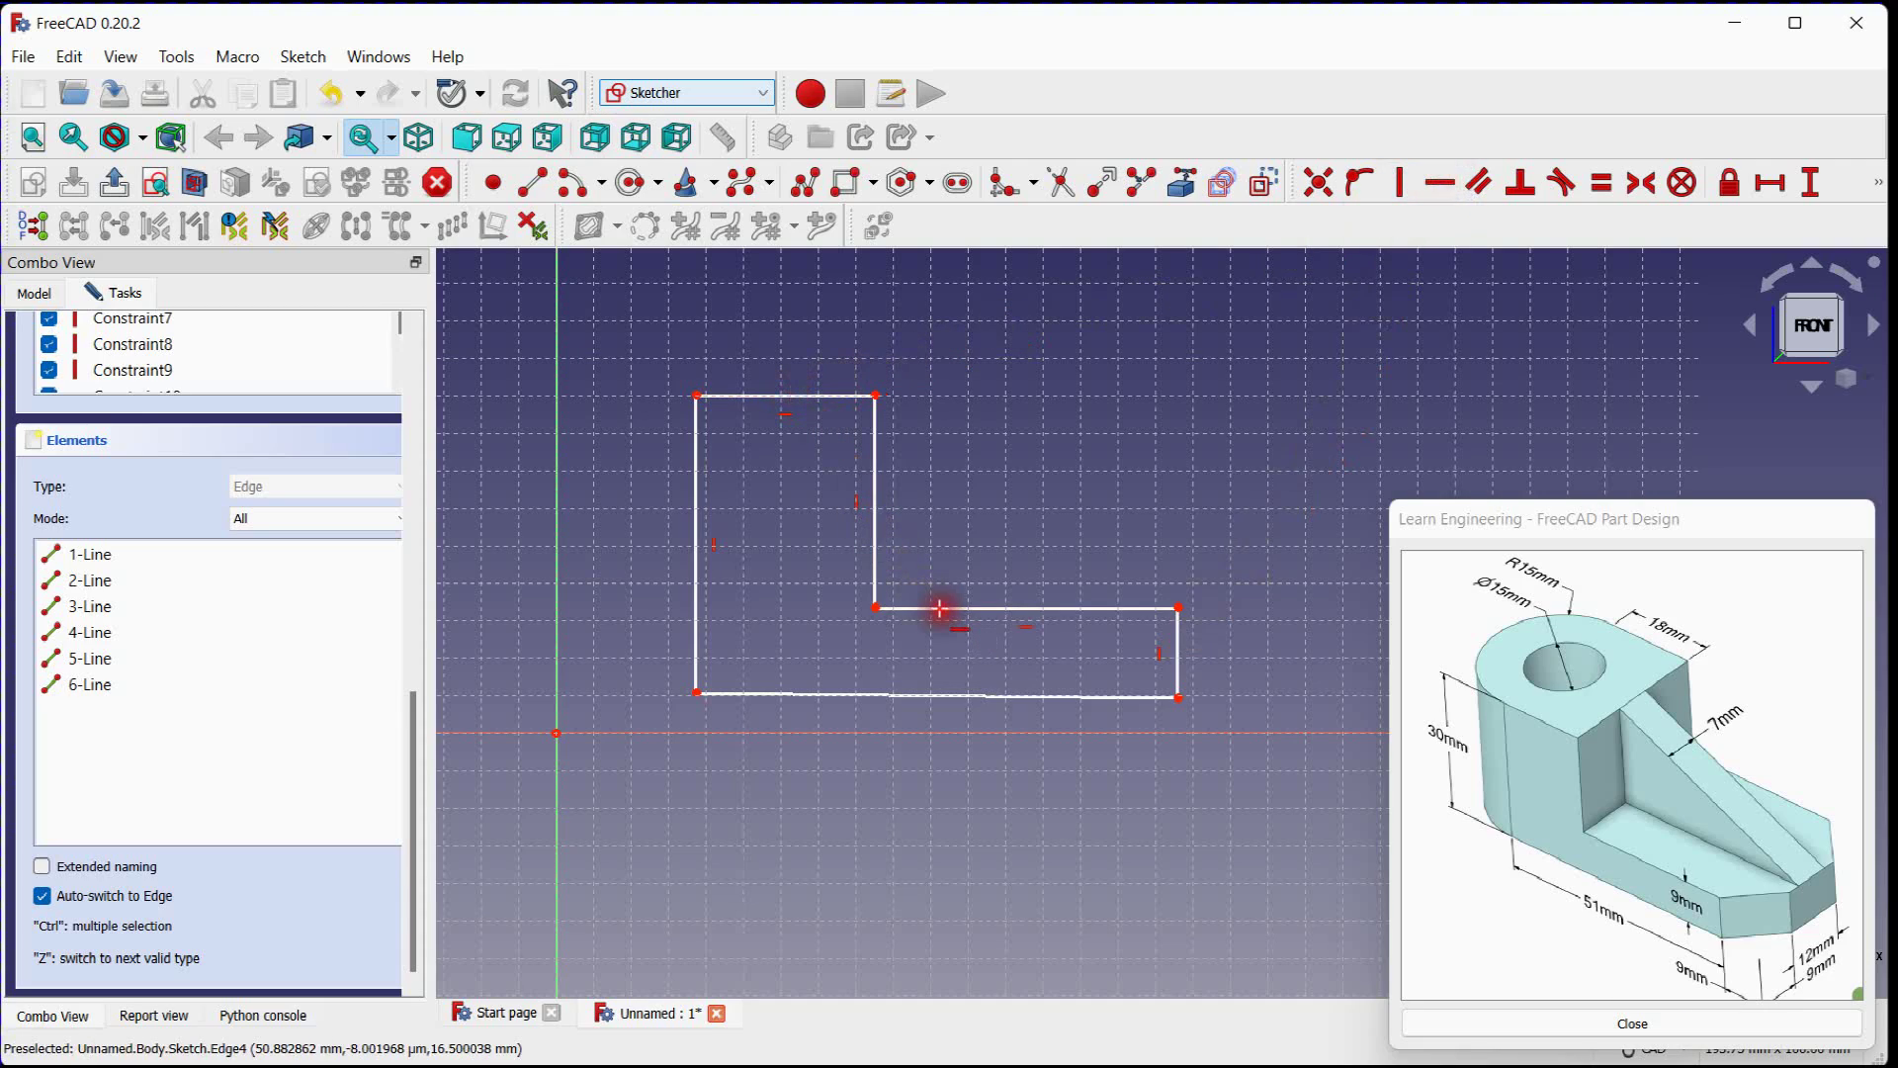
click(911, 694)
right_click(1029, 494)
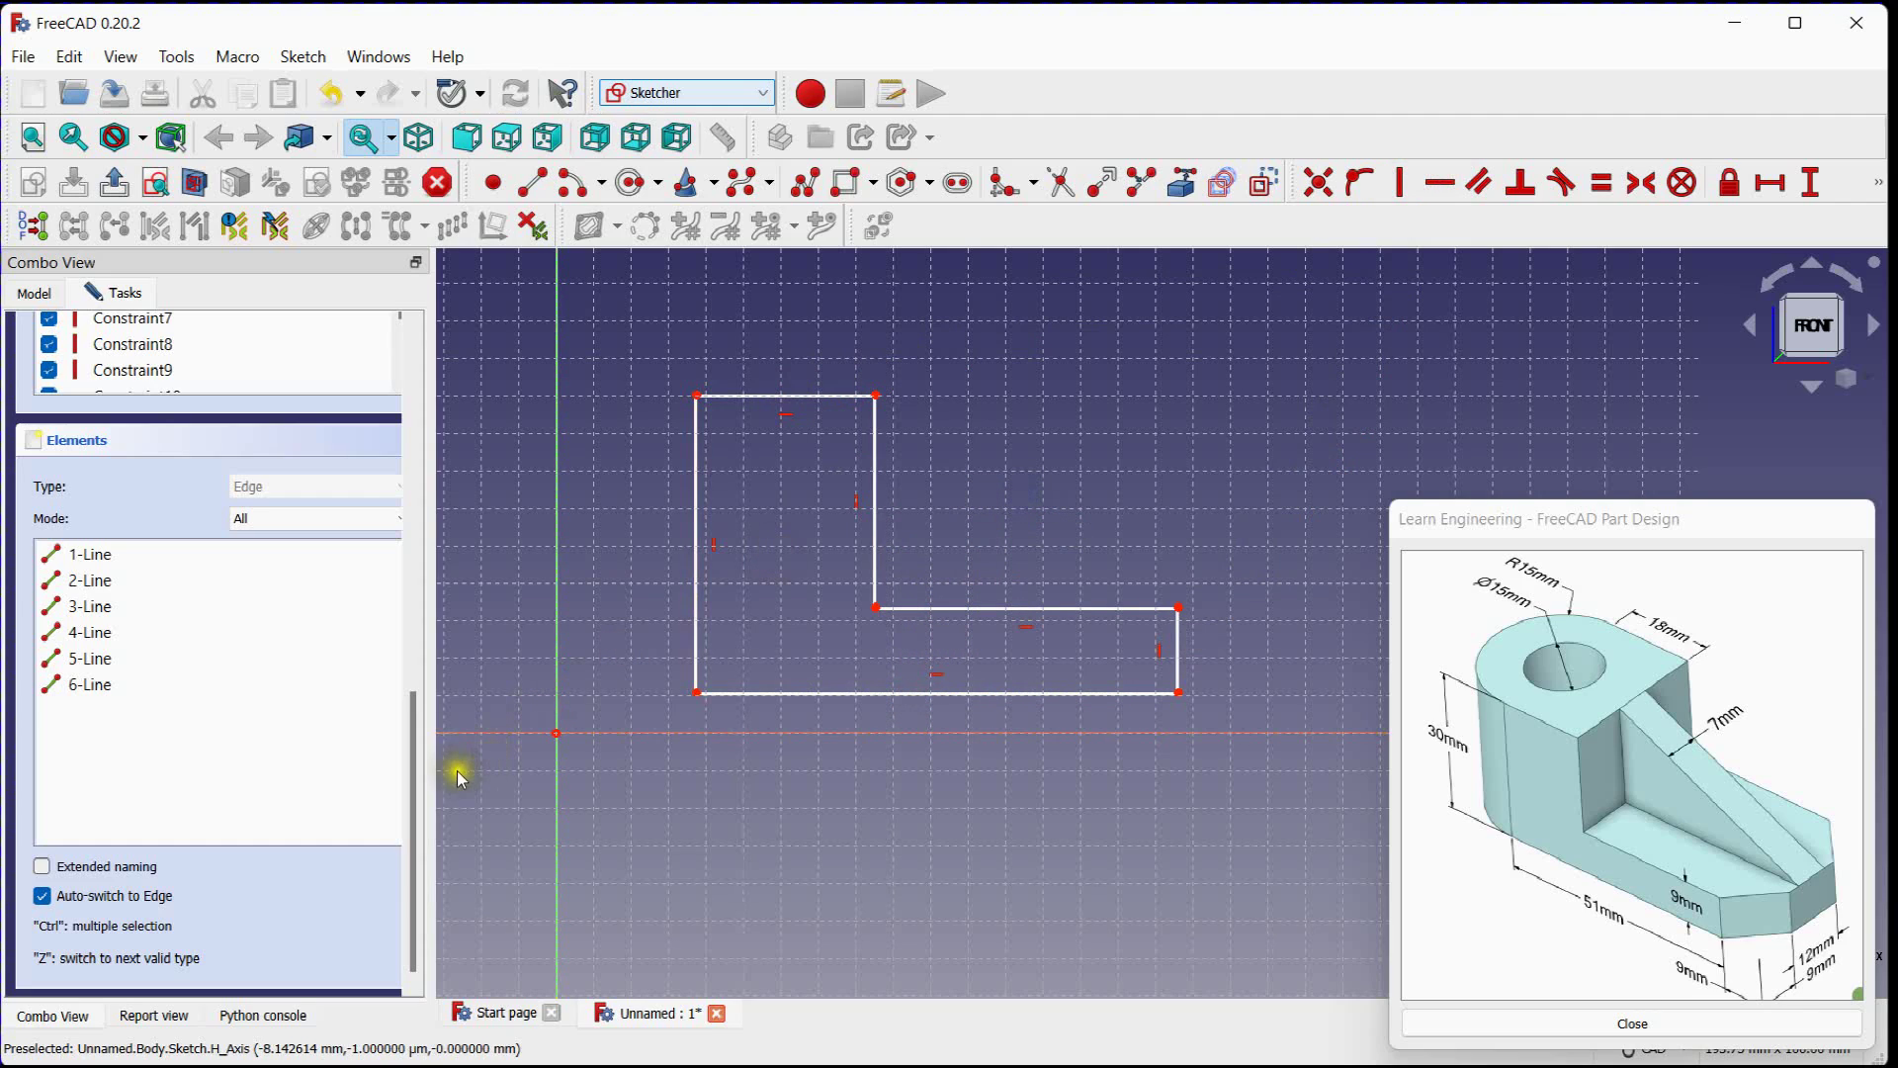
Step: Constrain the L profile's left edge to a length of 30 mm and its bottom edge to 60 mm
drag(414, 770, 440, 396)
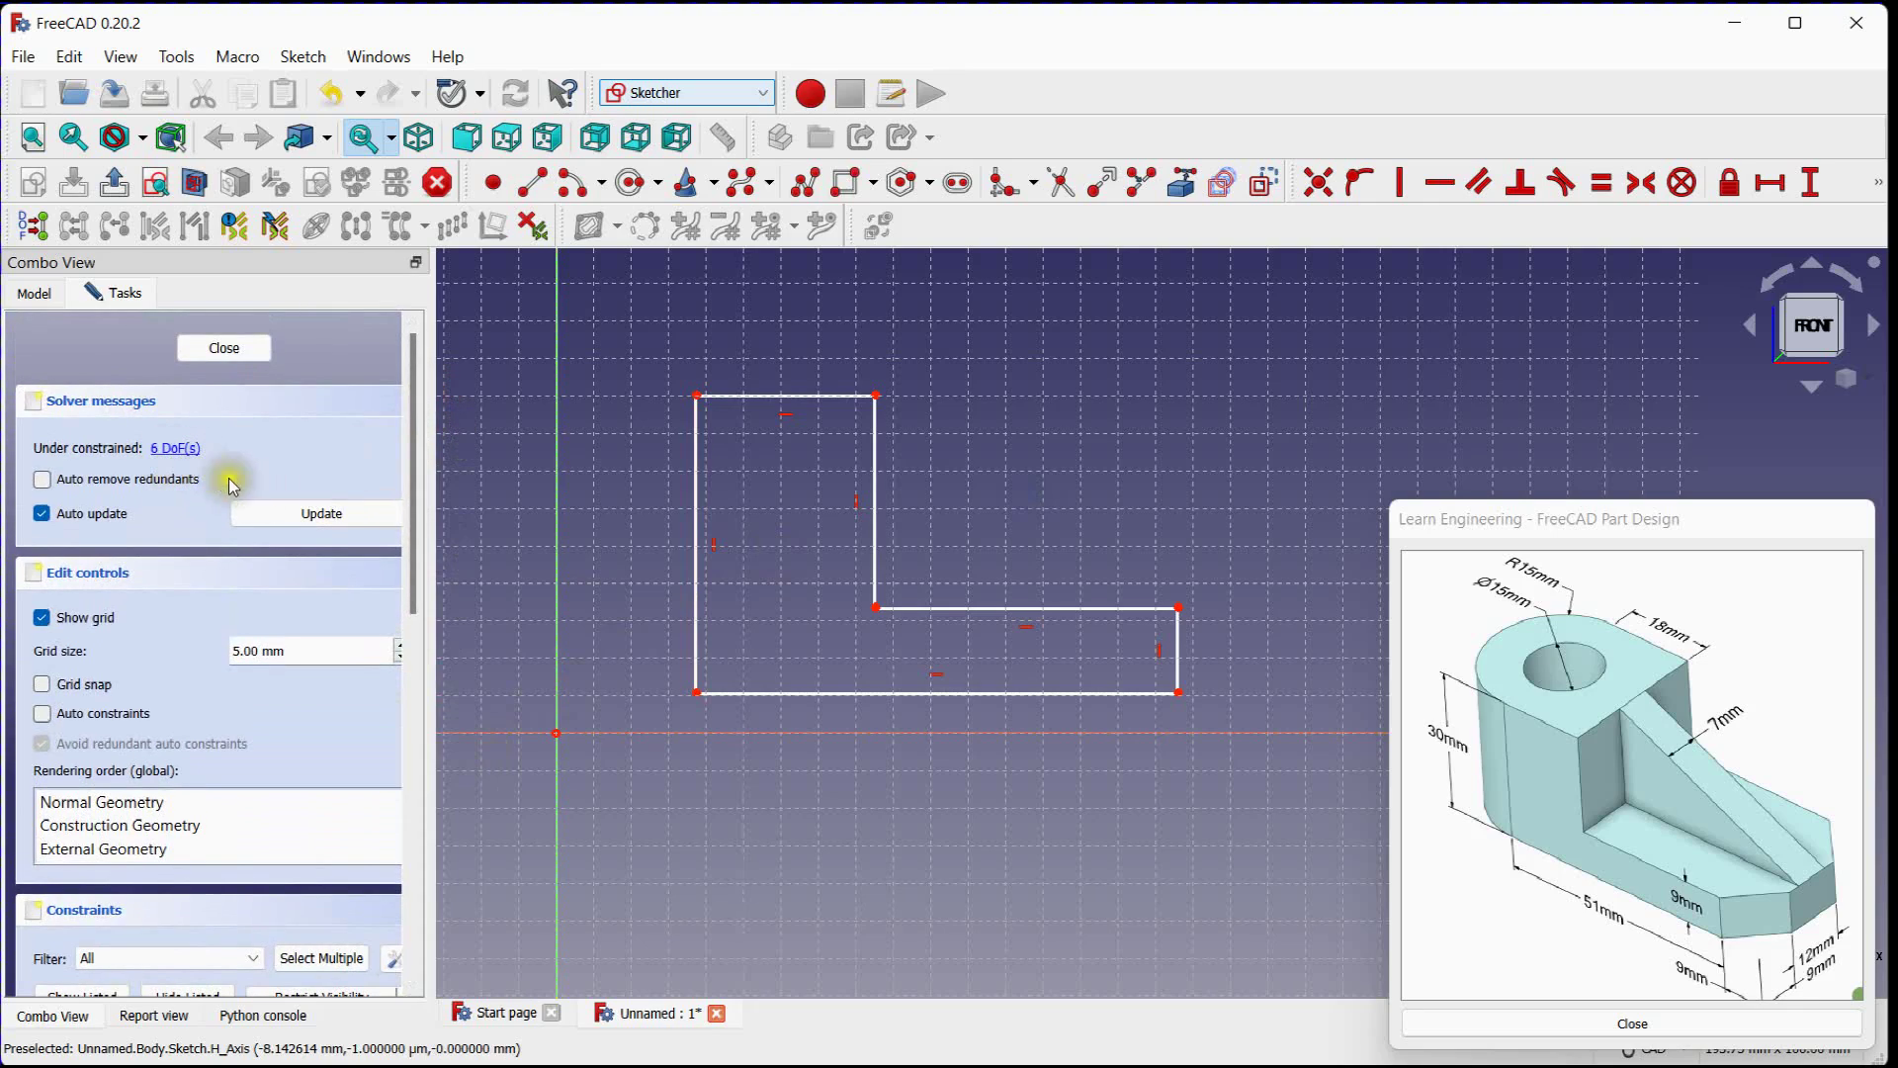
middle_drag(830, 647, 847, 612)
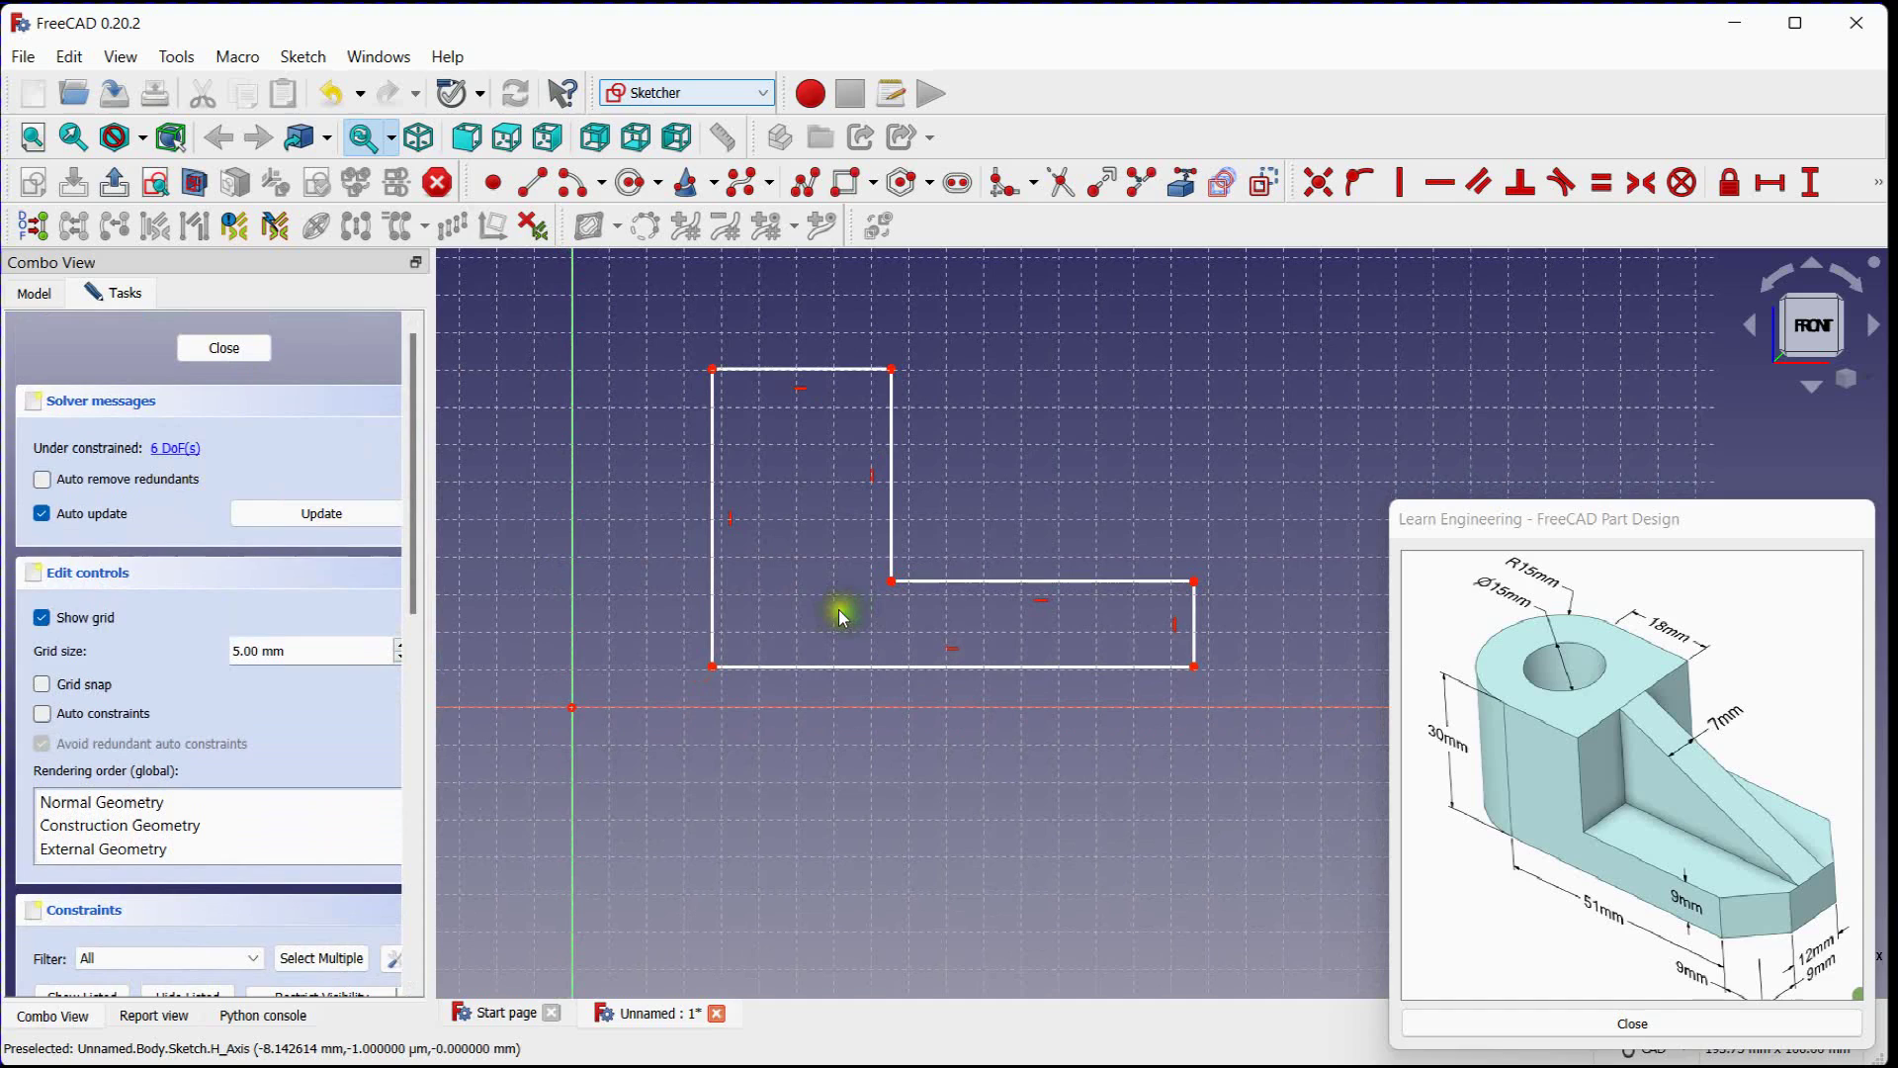
click(1884, 181)
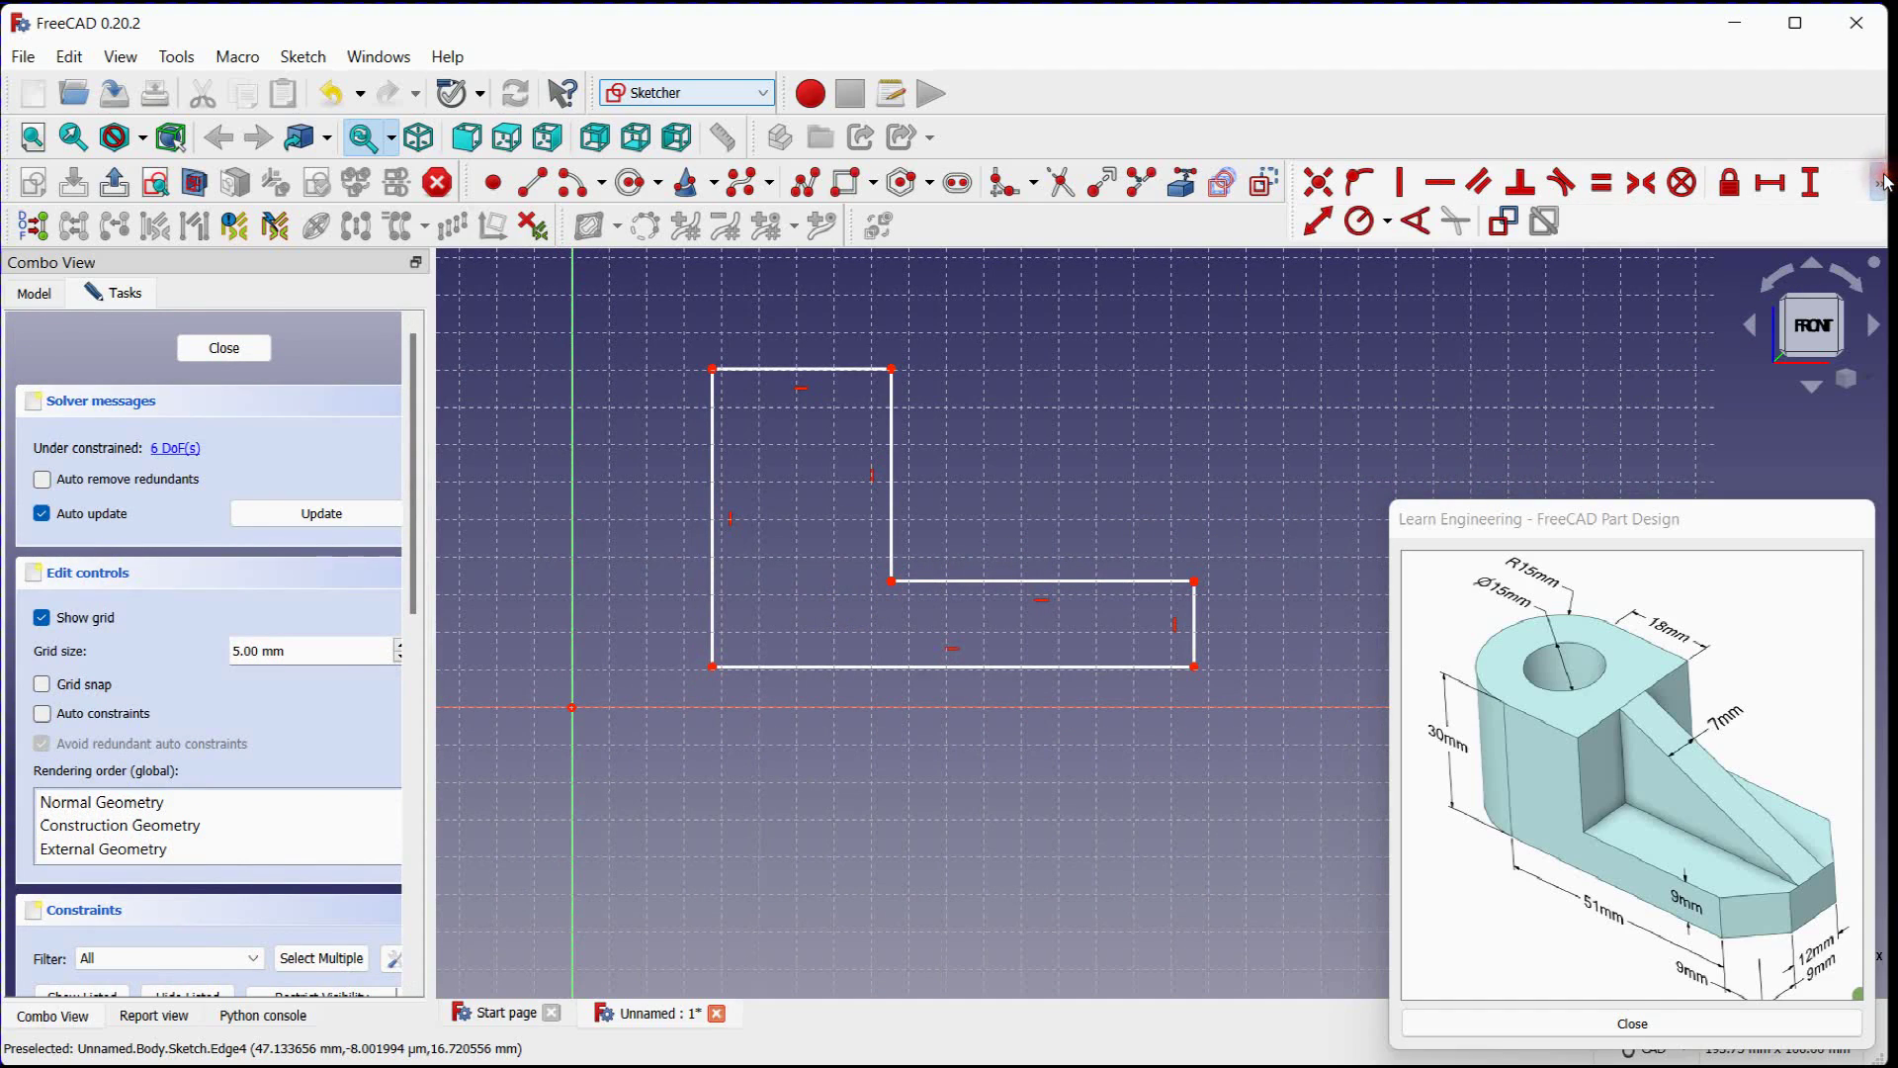
click(1317, 223)
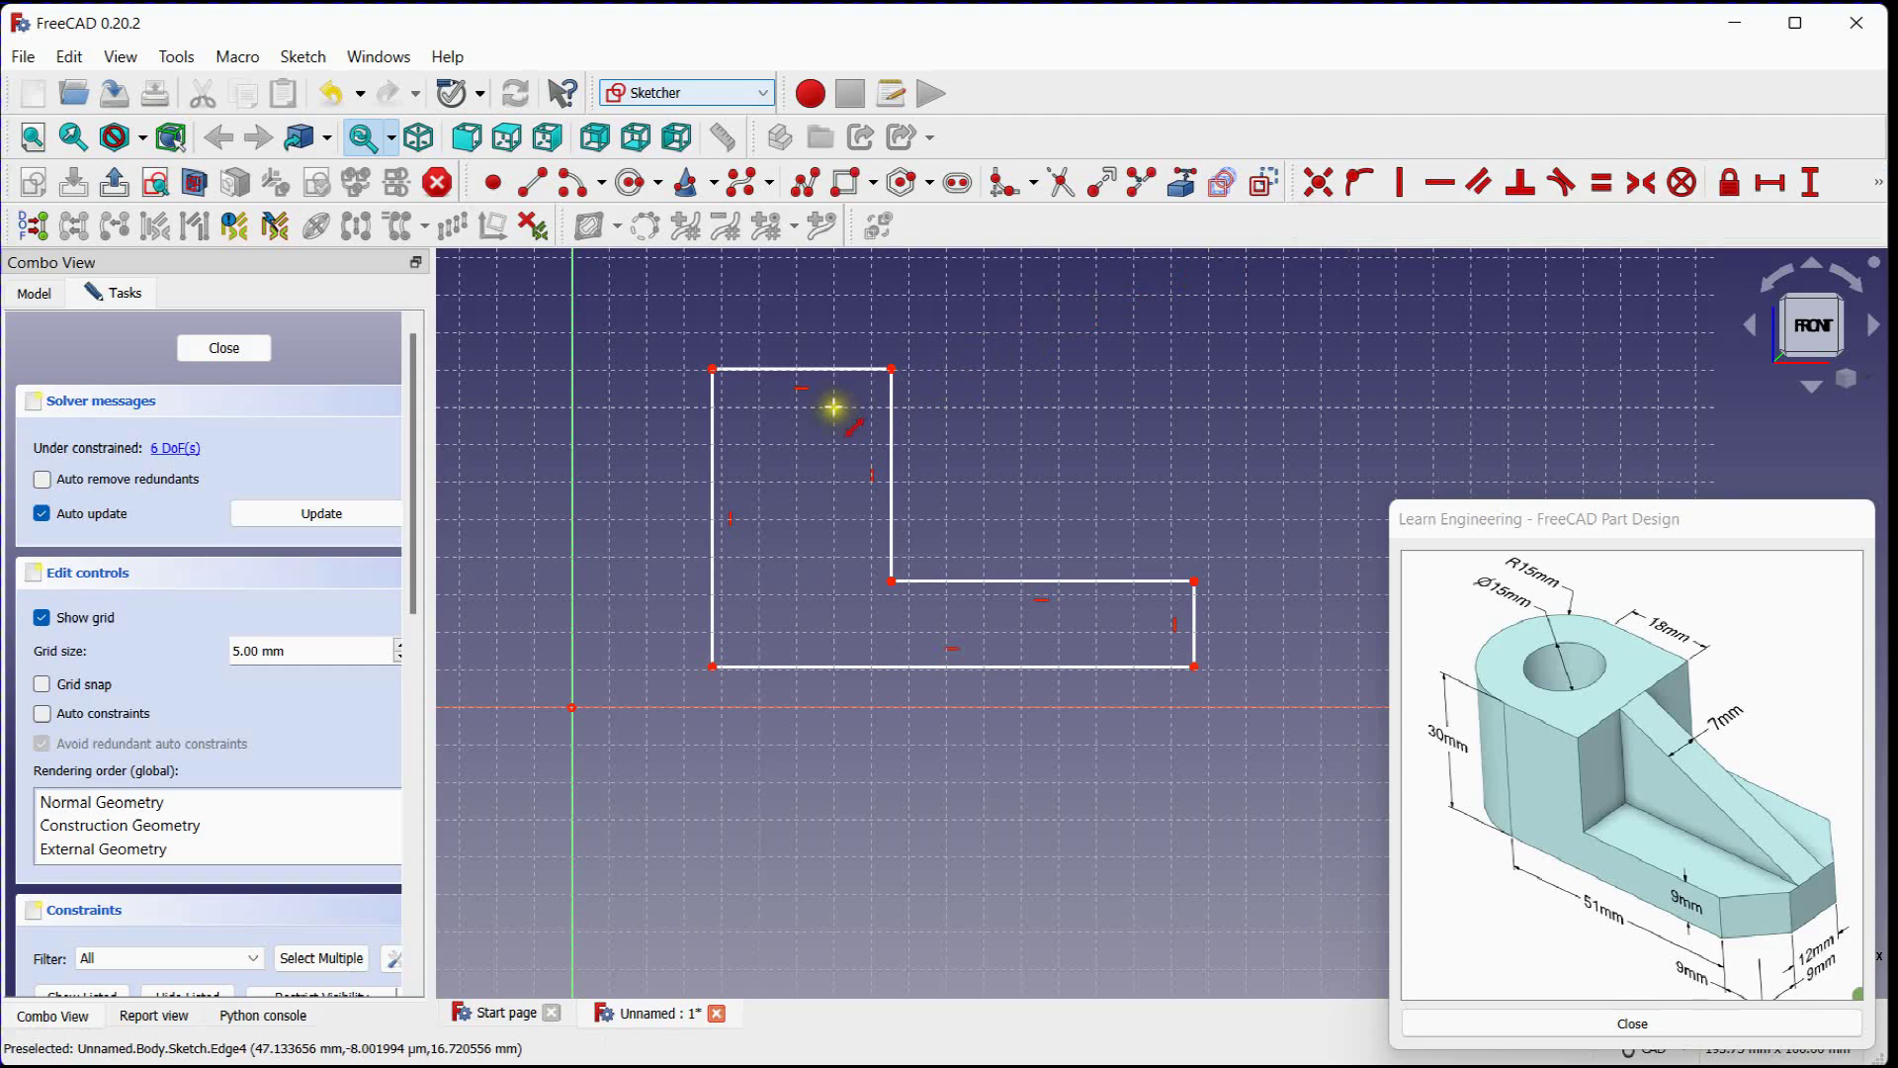
click(709, 436)
text(30)
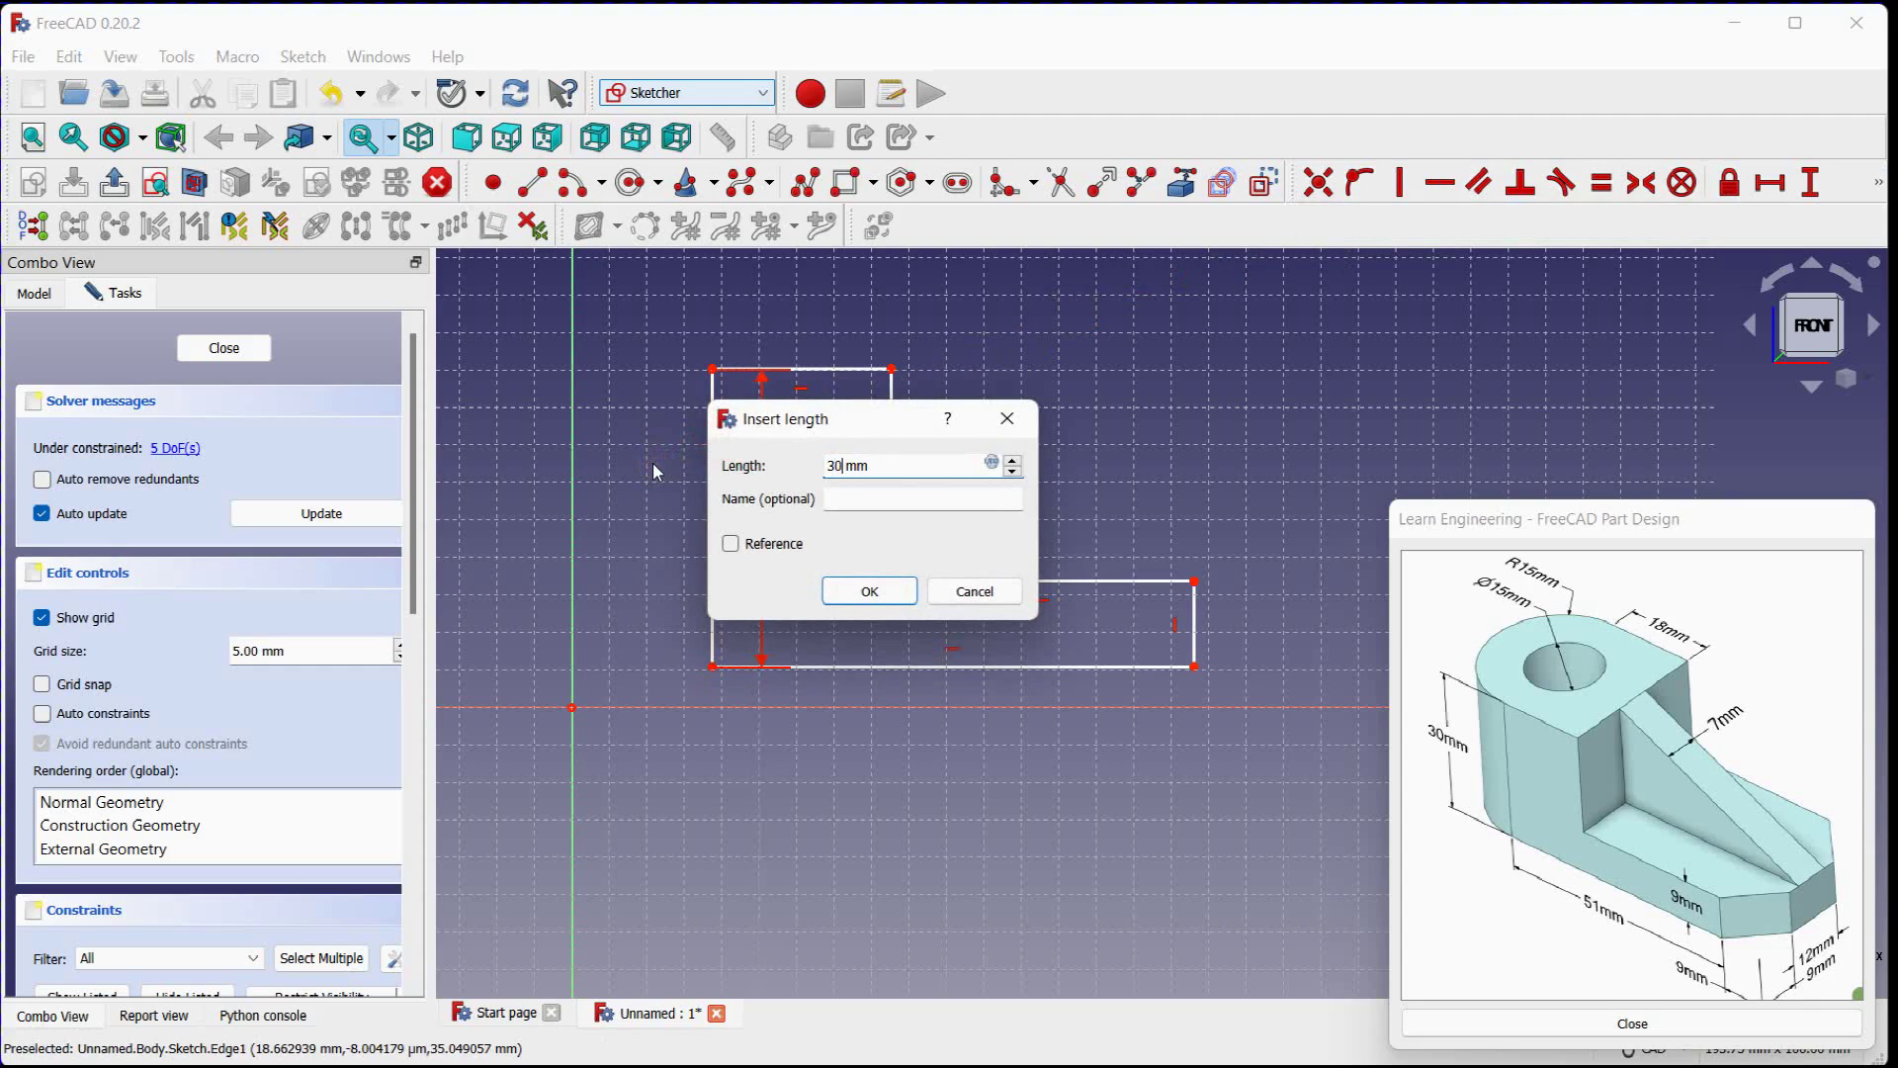
key(Return)
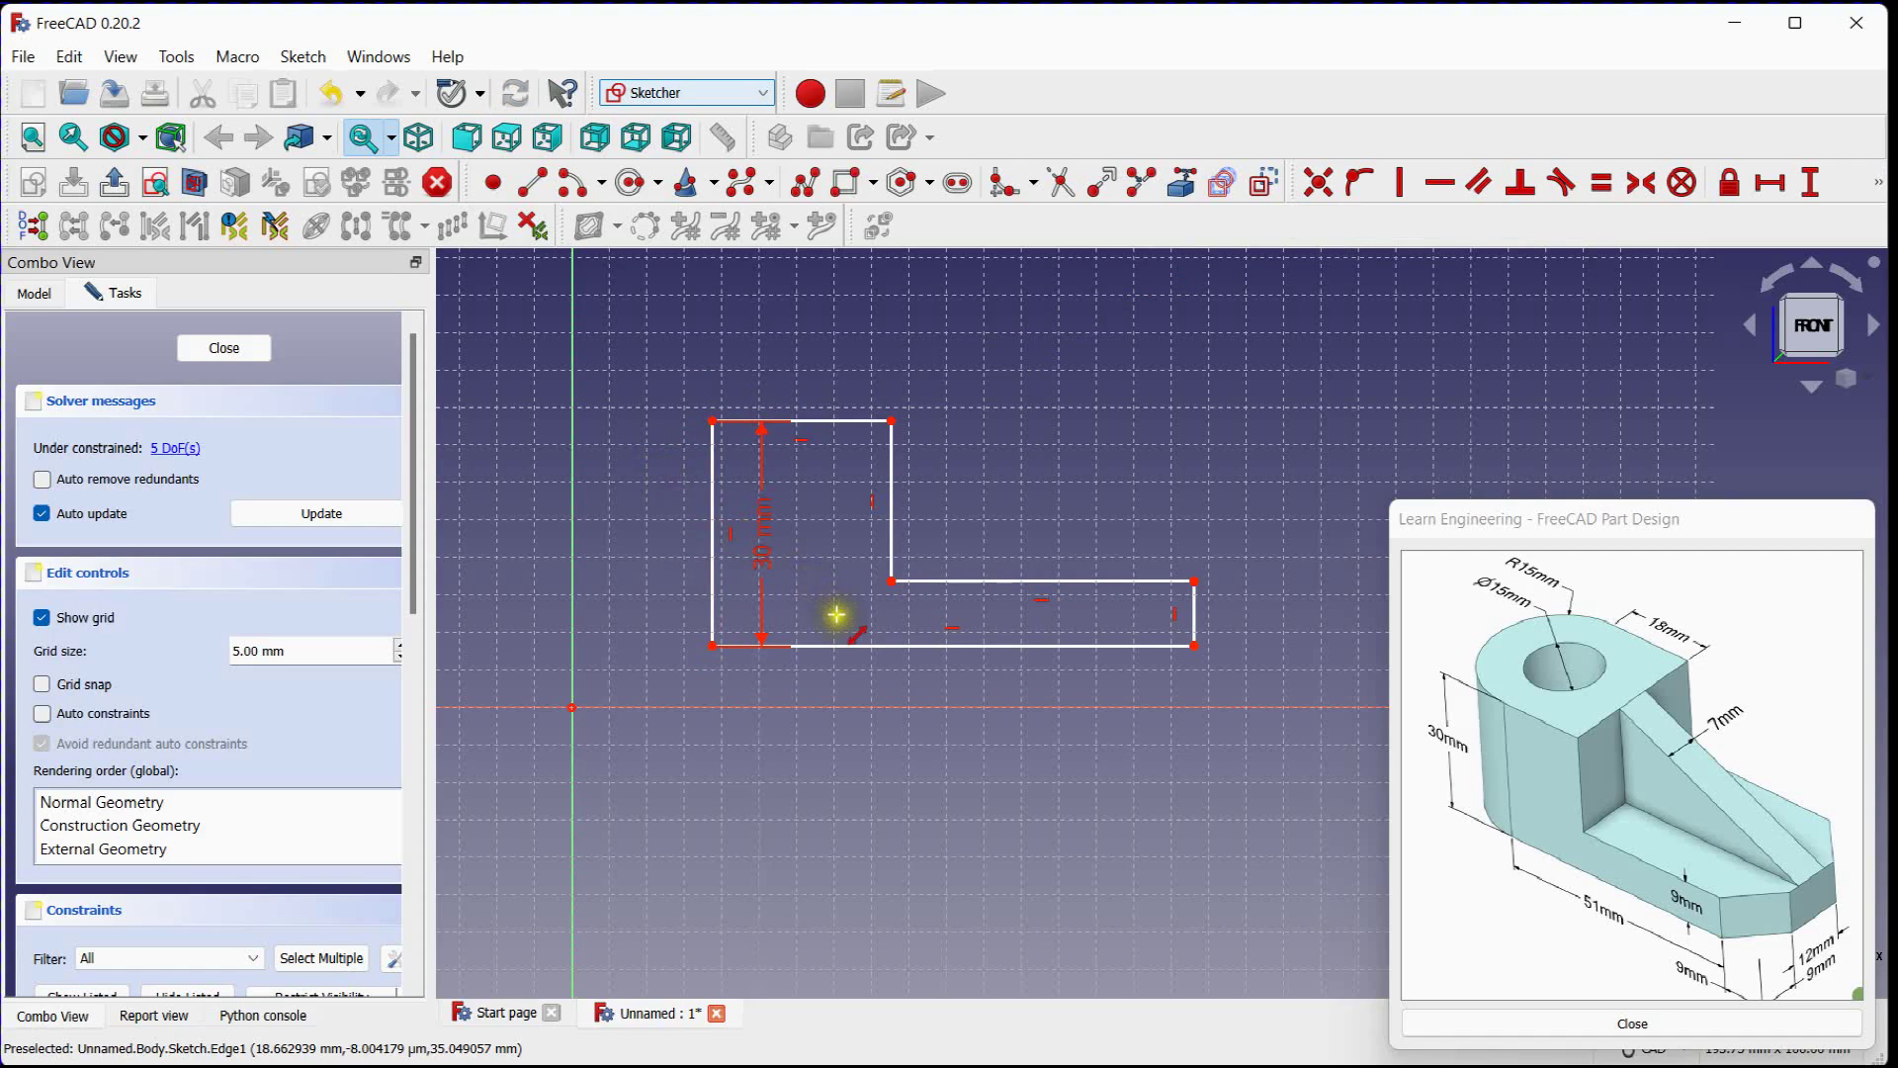
click(839, 646)
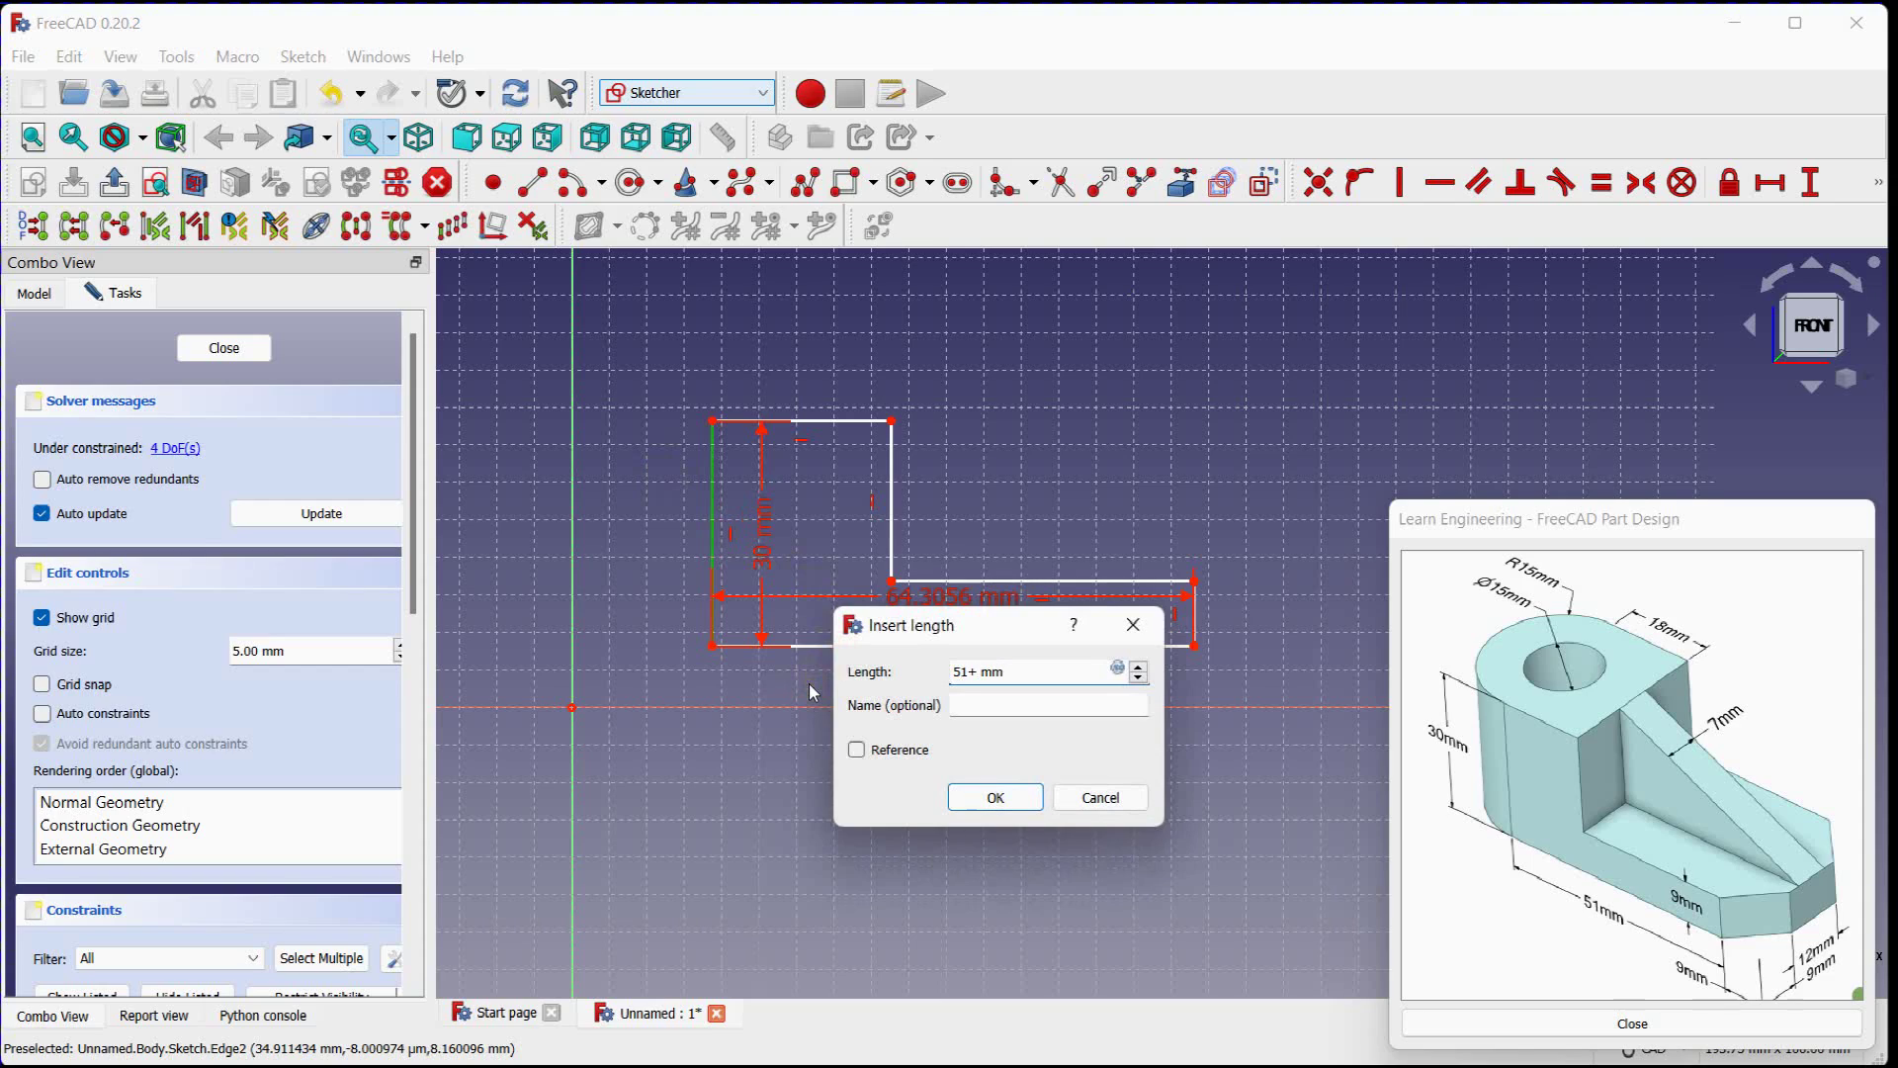
key(Return)
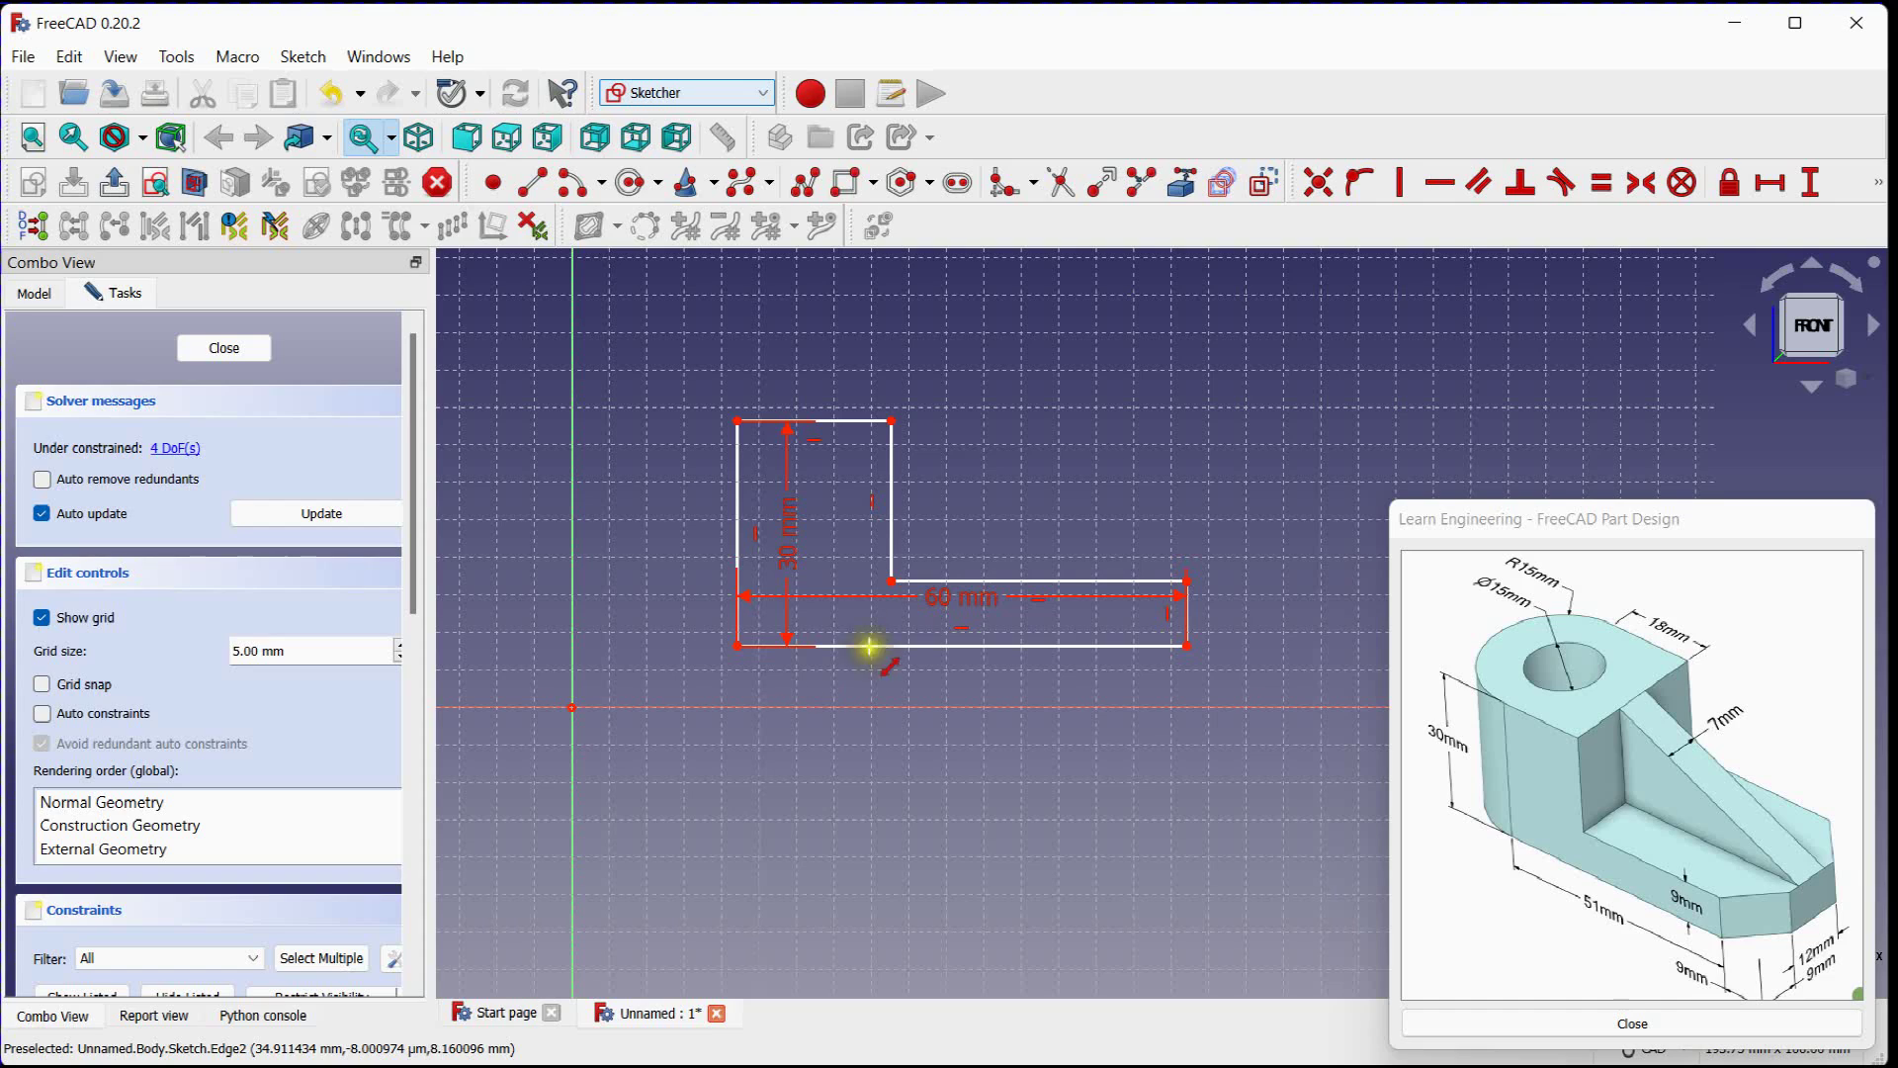
Step: Constrain the L profile's short right edge to a length of 9 mm and its top edge to 18 mm
scroll(1230, 581, up, 4)
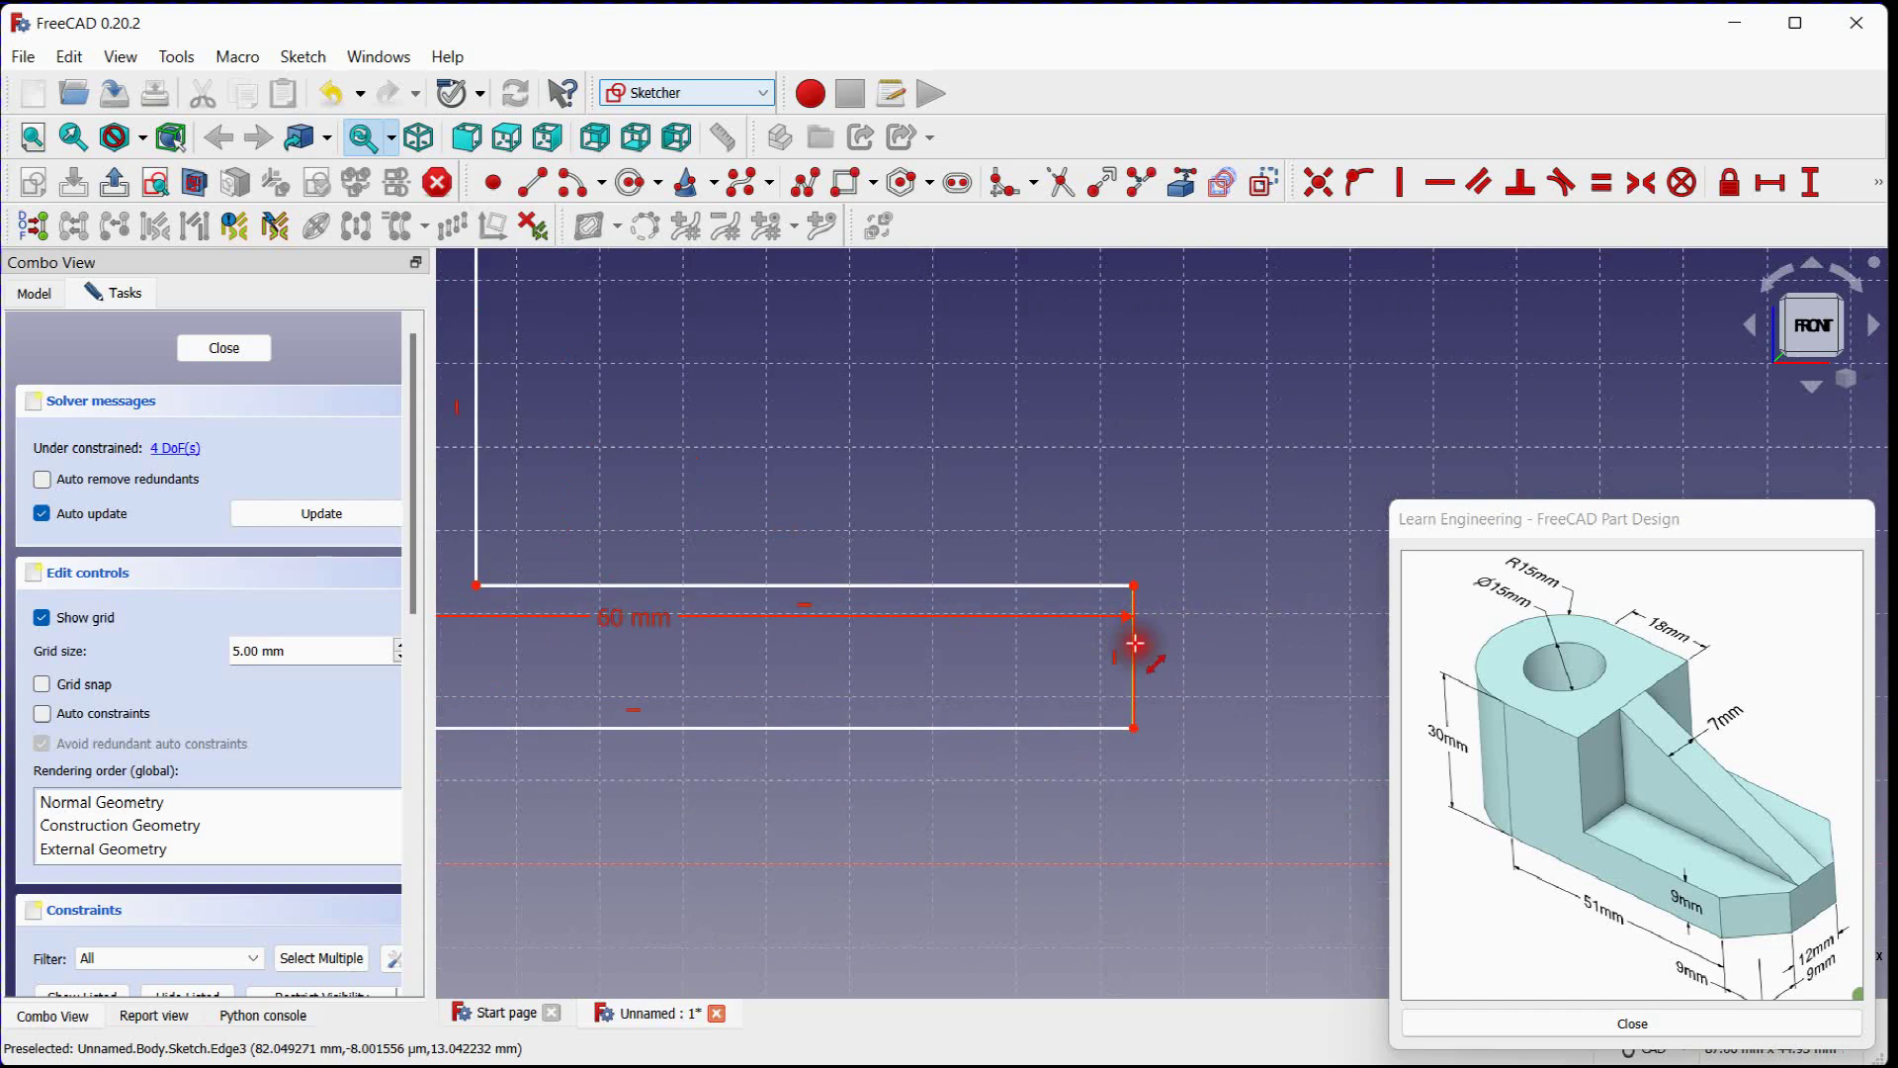
click(1135, 643)
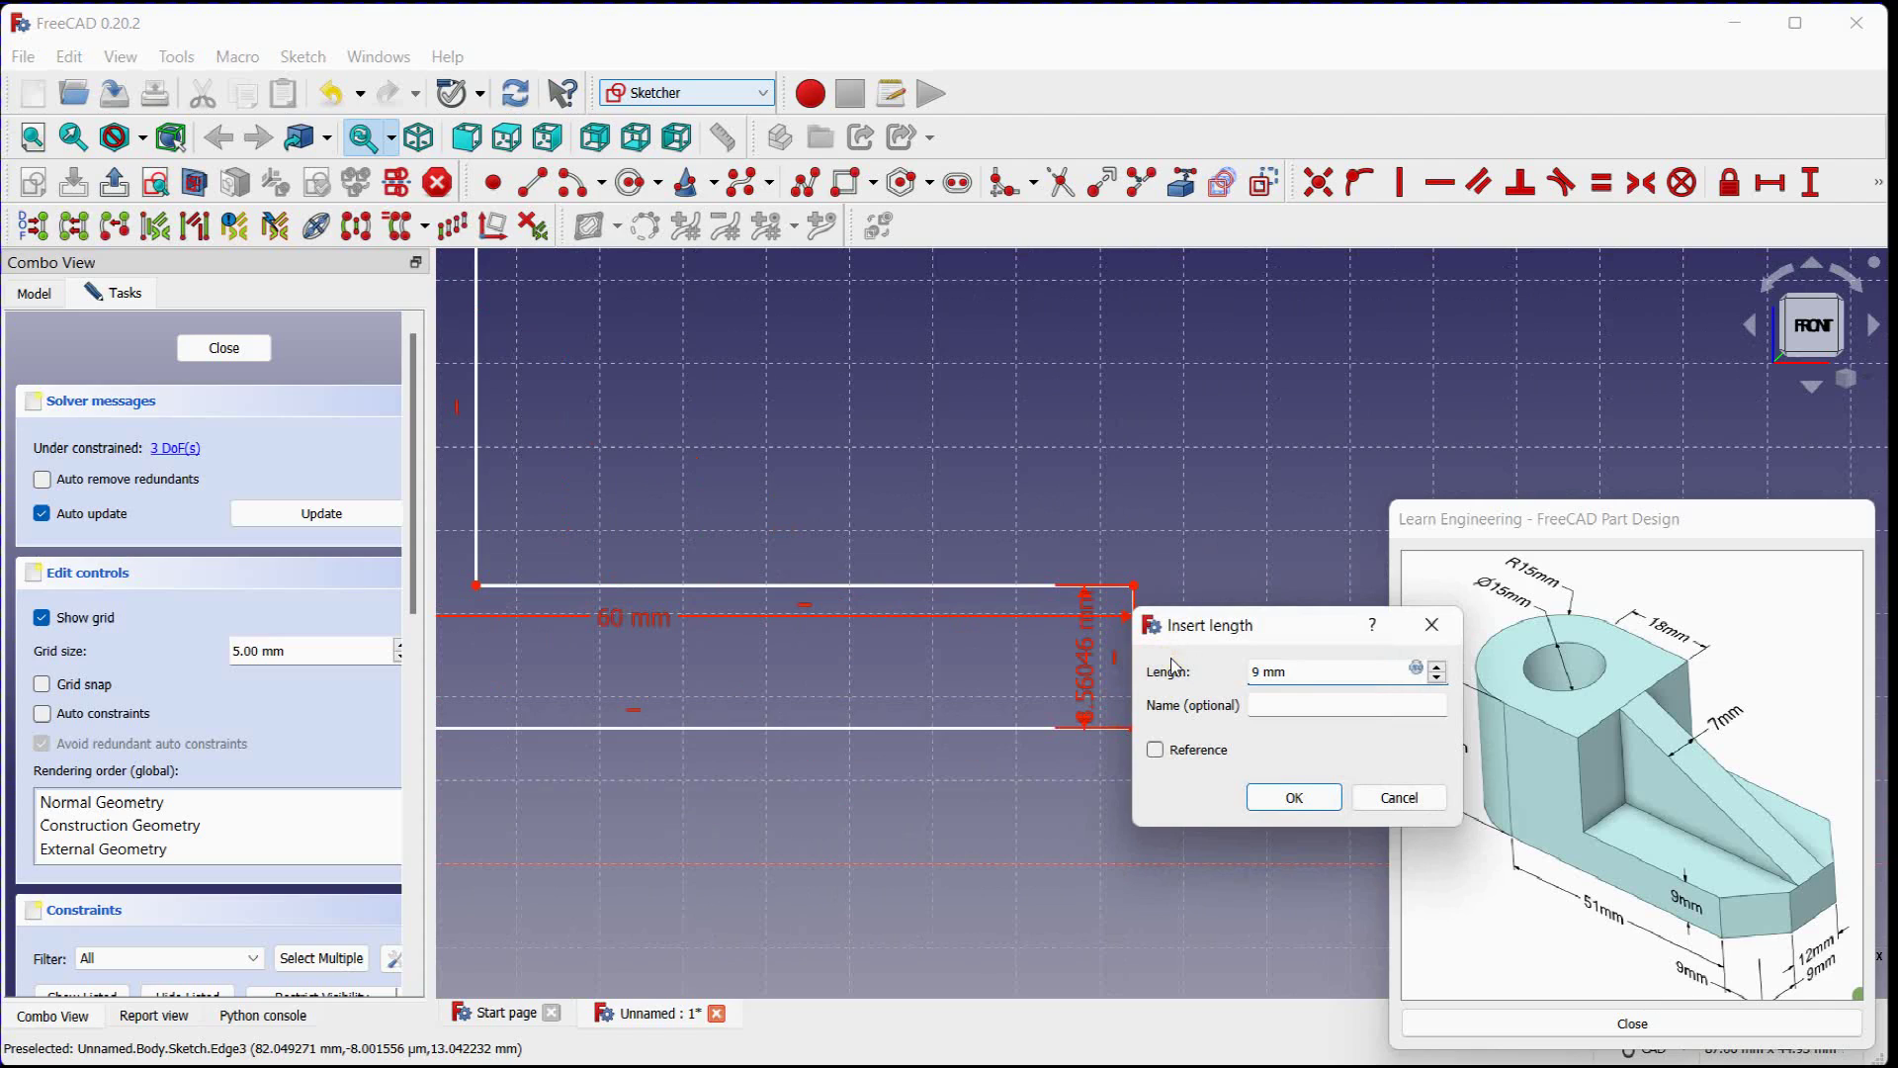
text(9)
key(Return)
scroll(1171, 657, down, 5)
scroll(933, 442, up, 2)
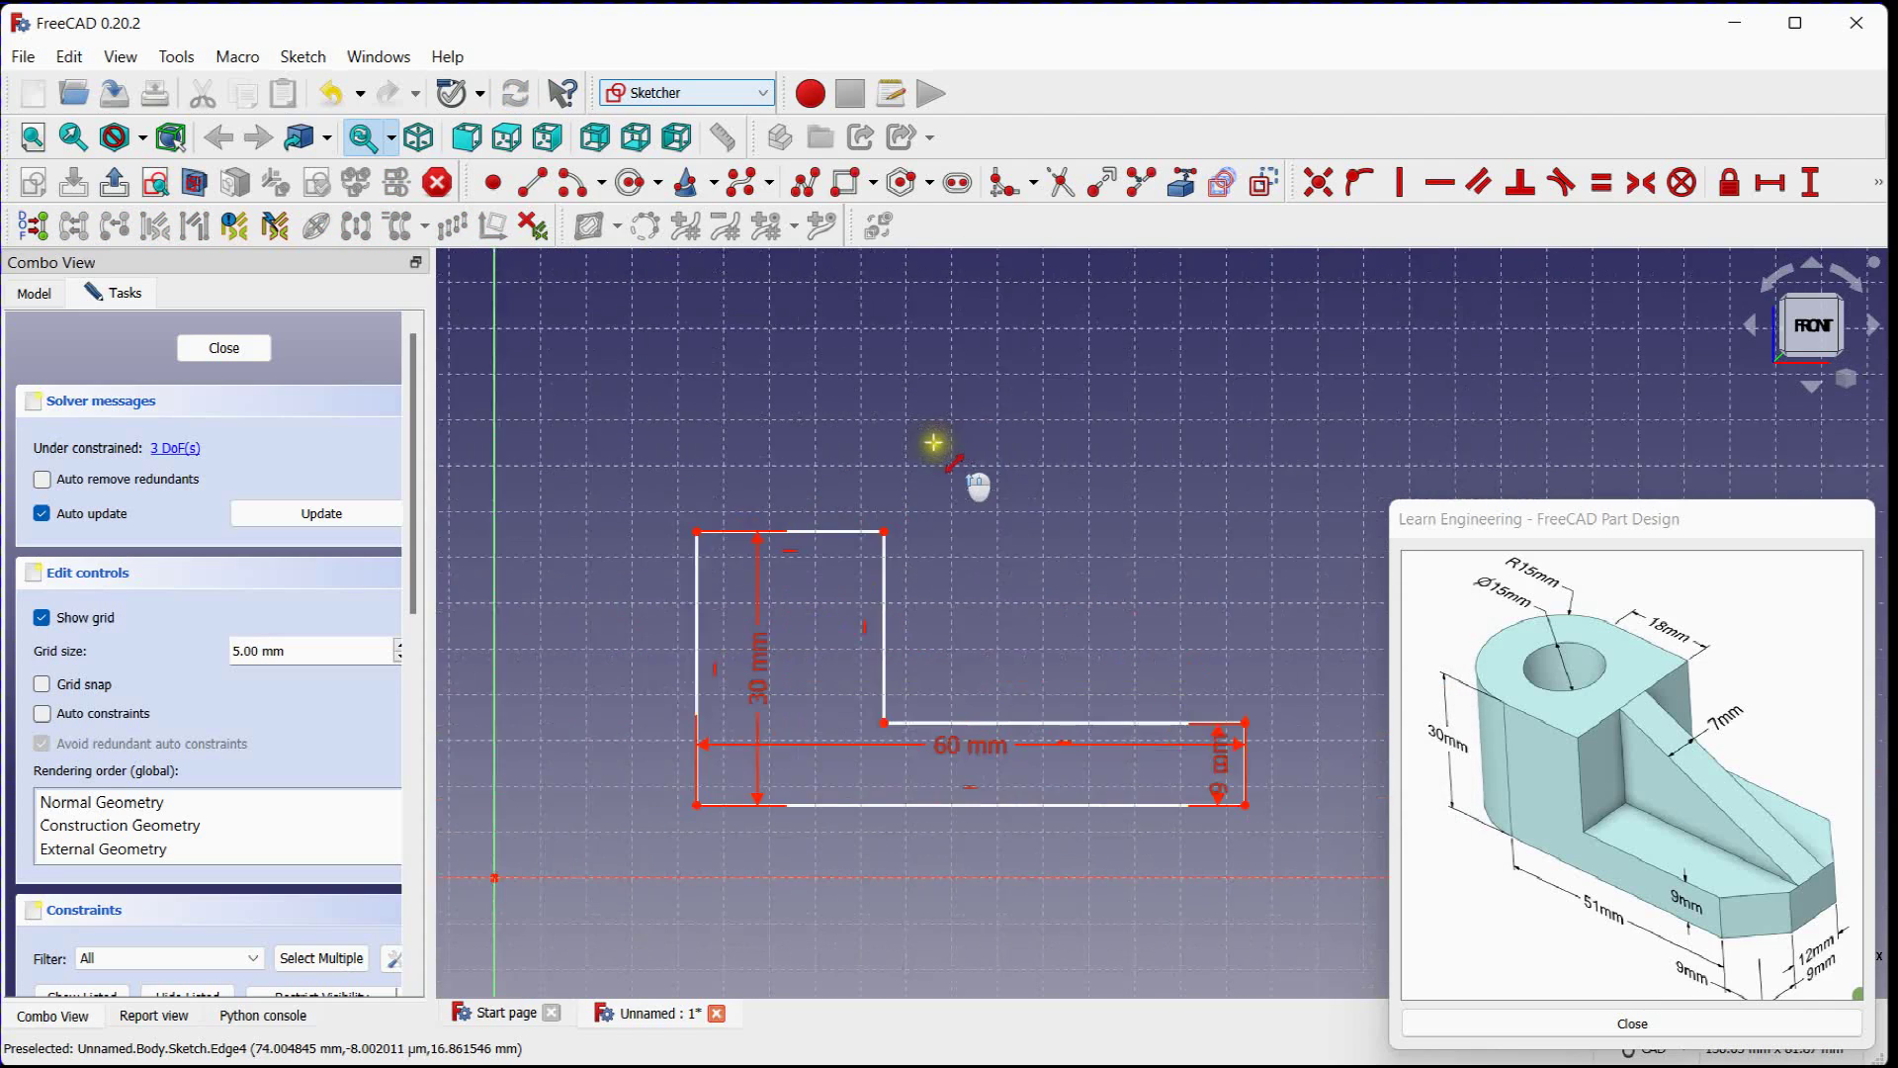
click(847, 531)
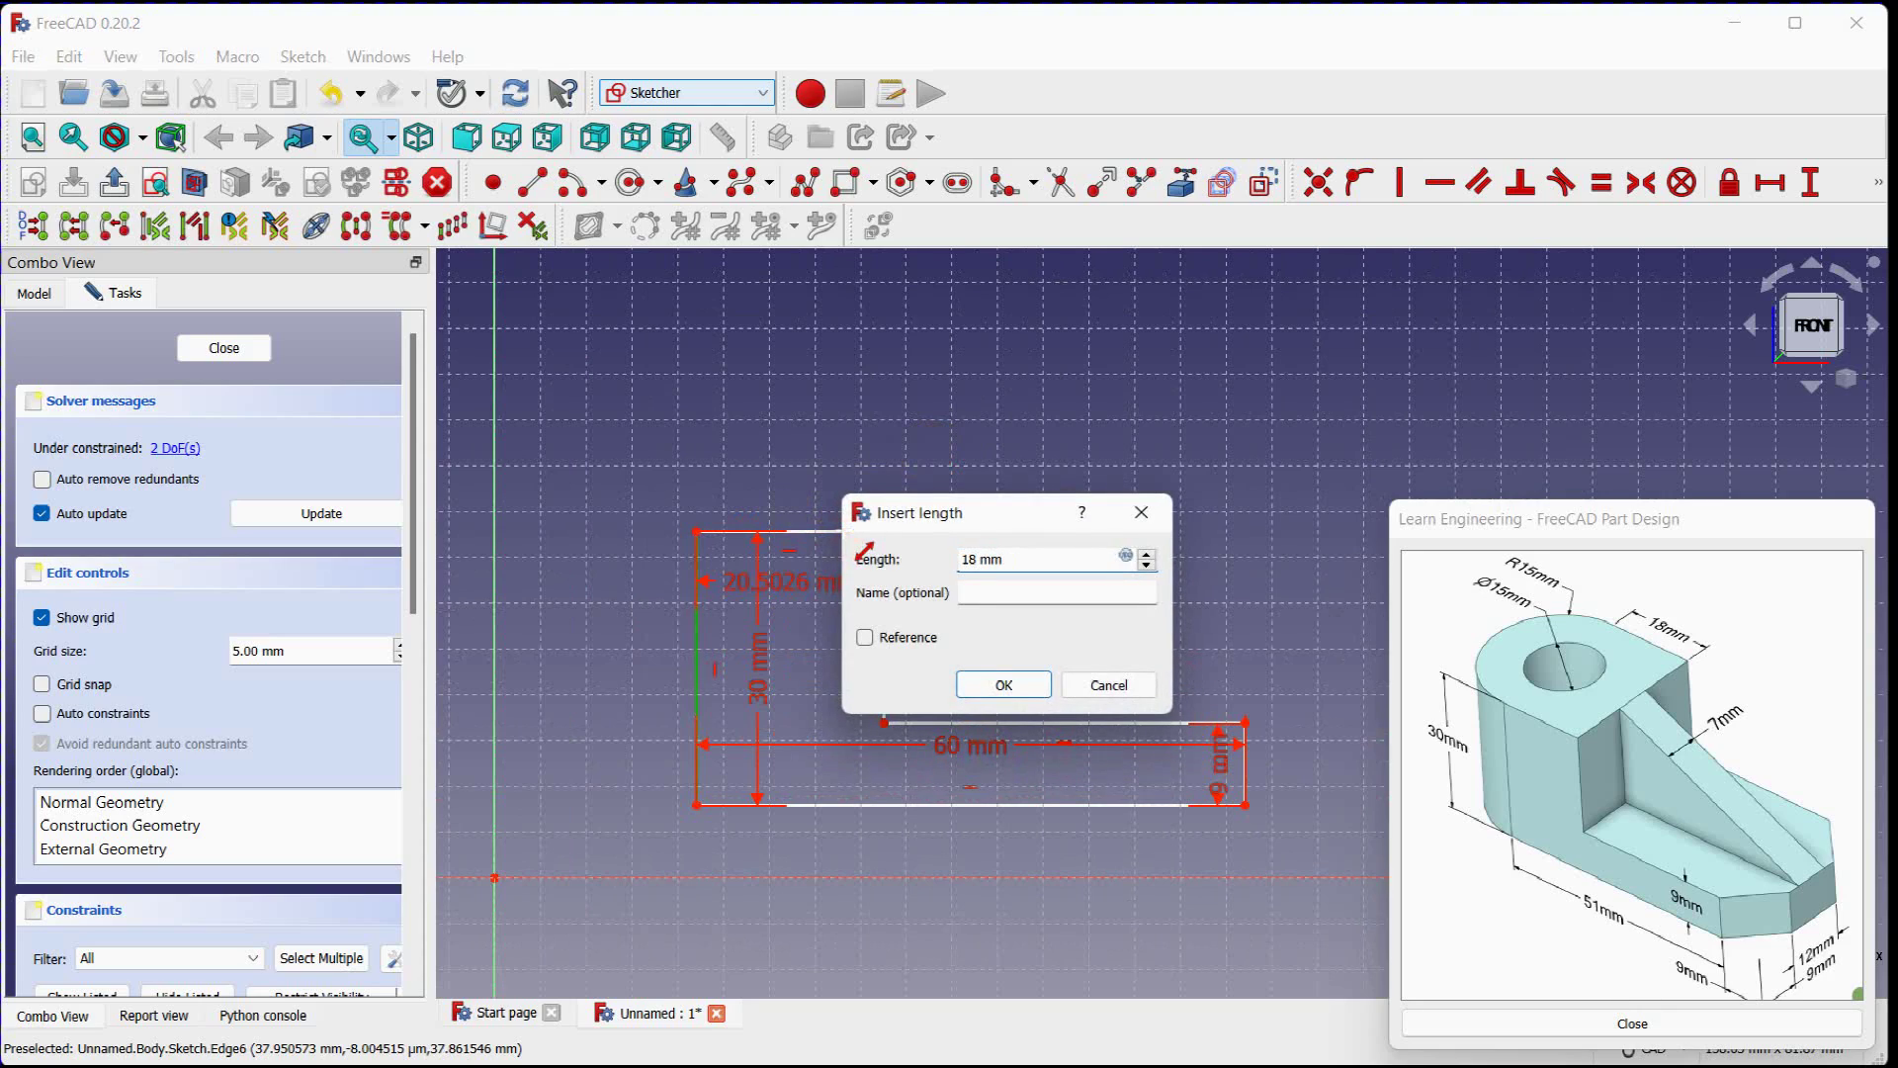
key(Return)
scroll(915, 499, down, 2)
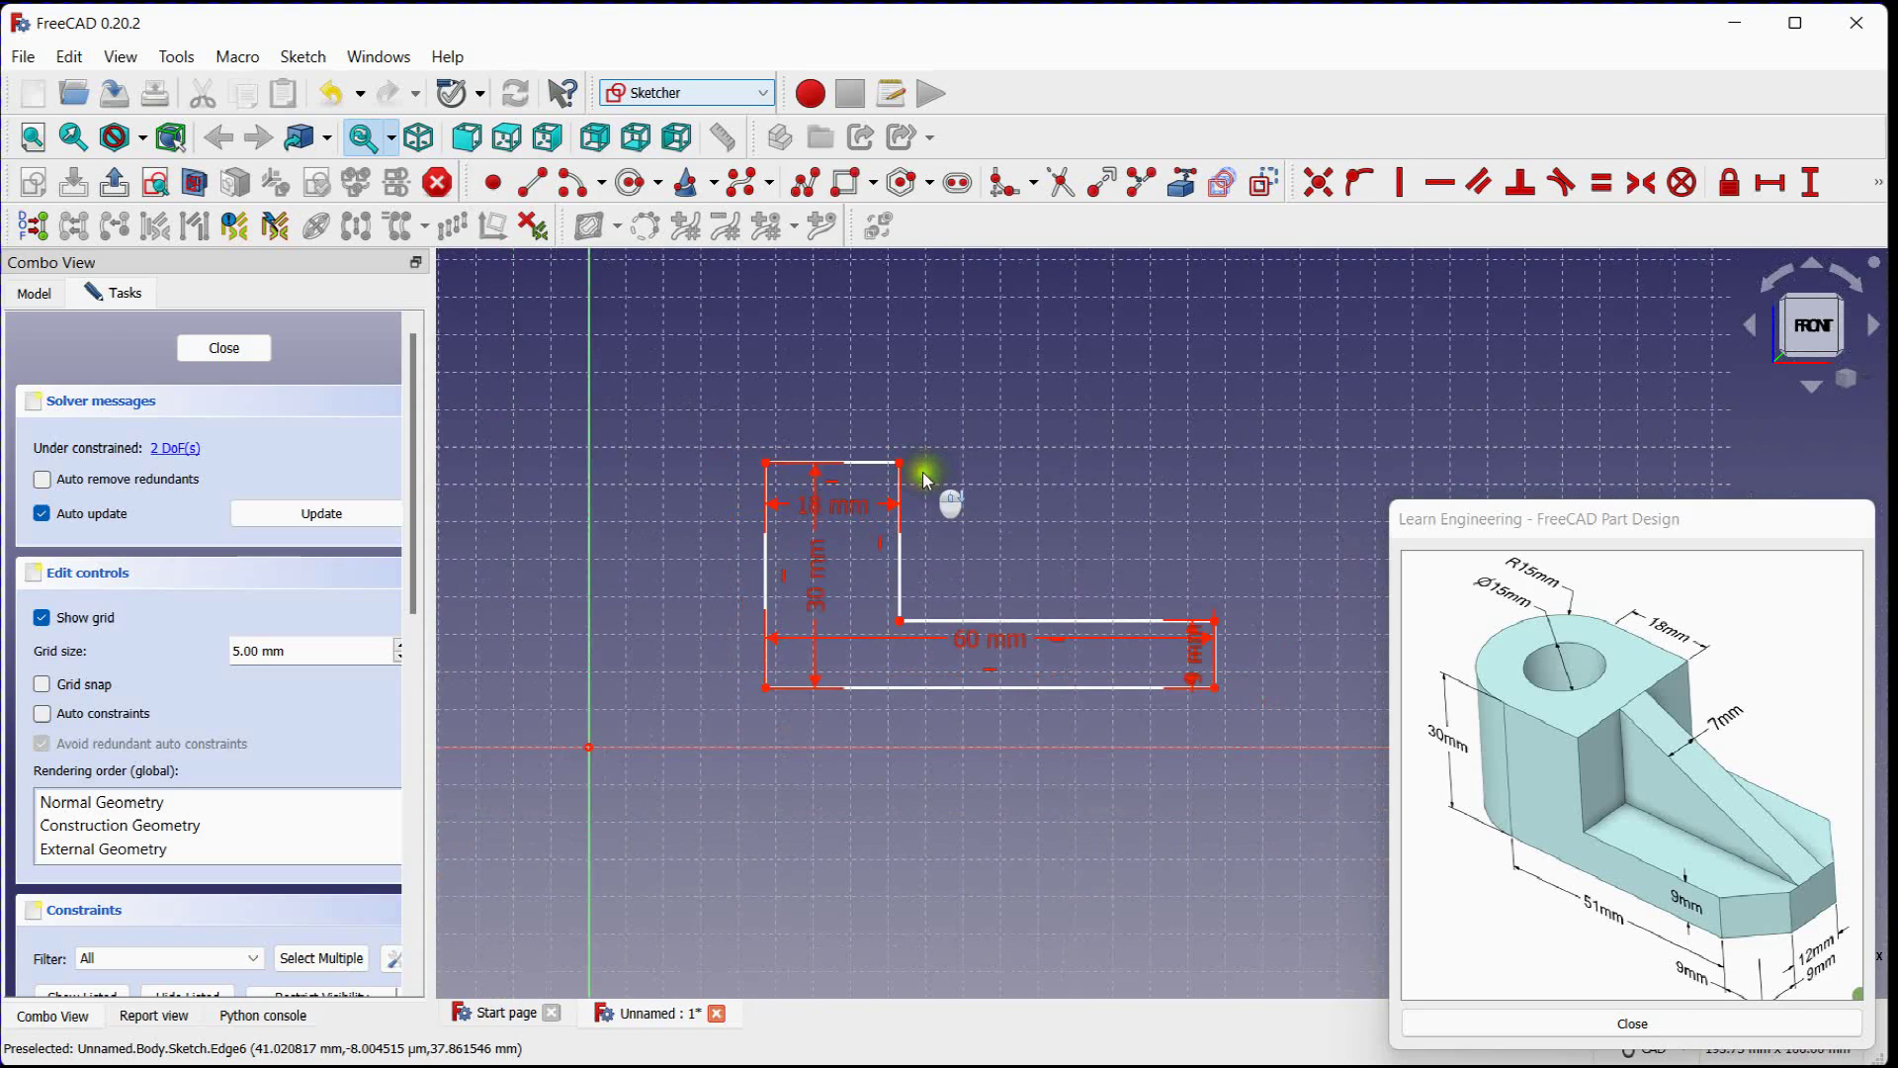
Step: Make the L profile's lower-left corner coincident with the sketch origin and close the sketch
mouse_move(903, 559)
mouse_down()
mouse_move(793, 484)
mouse_move(878, 595)
mouse_move(933, 536)
mouse_move(890, 509)
mouse_move(865, 440)
mouse_up()
middle_drag(962, 430, 990, 455)
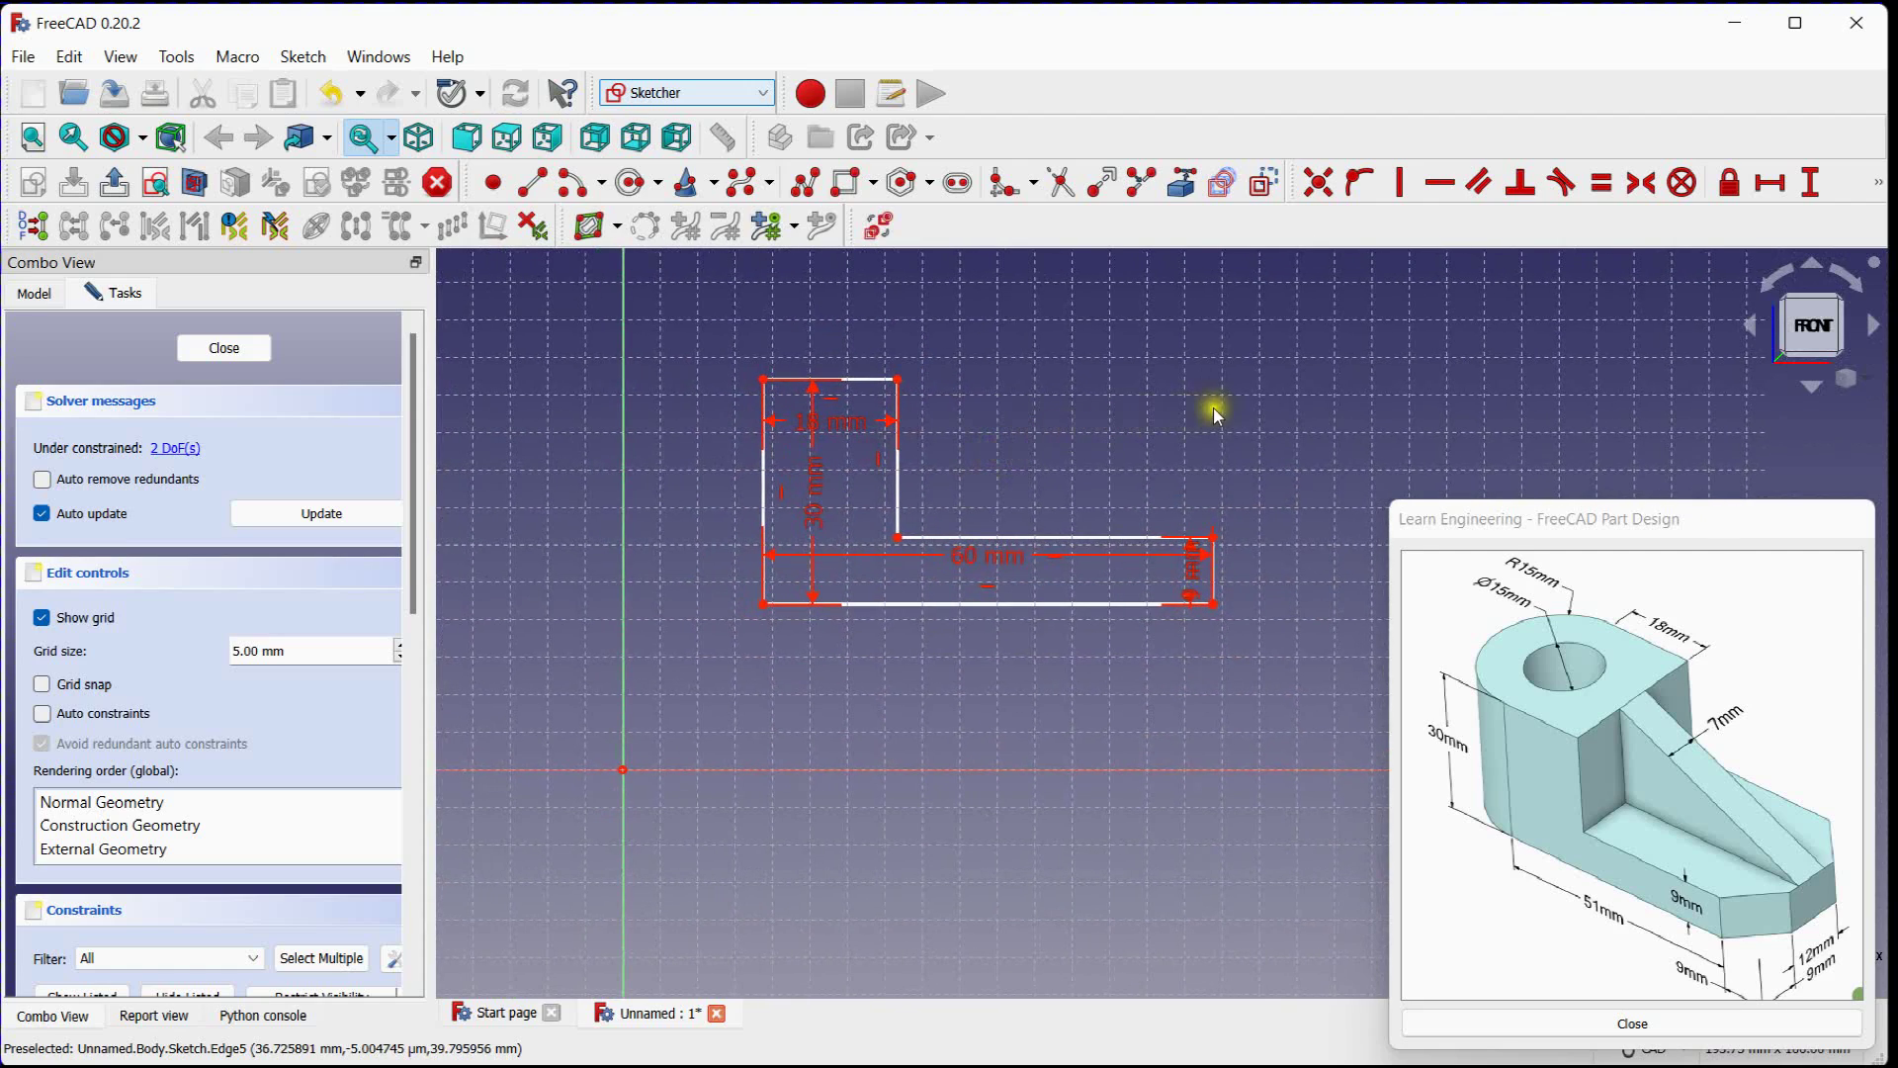
click(1325, 182)
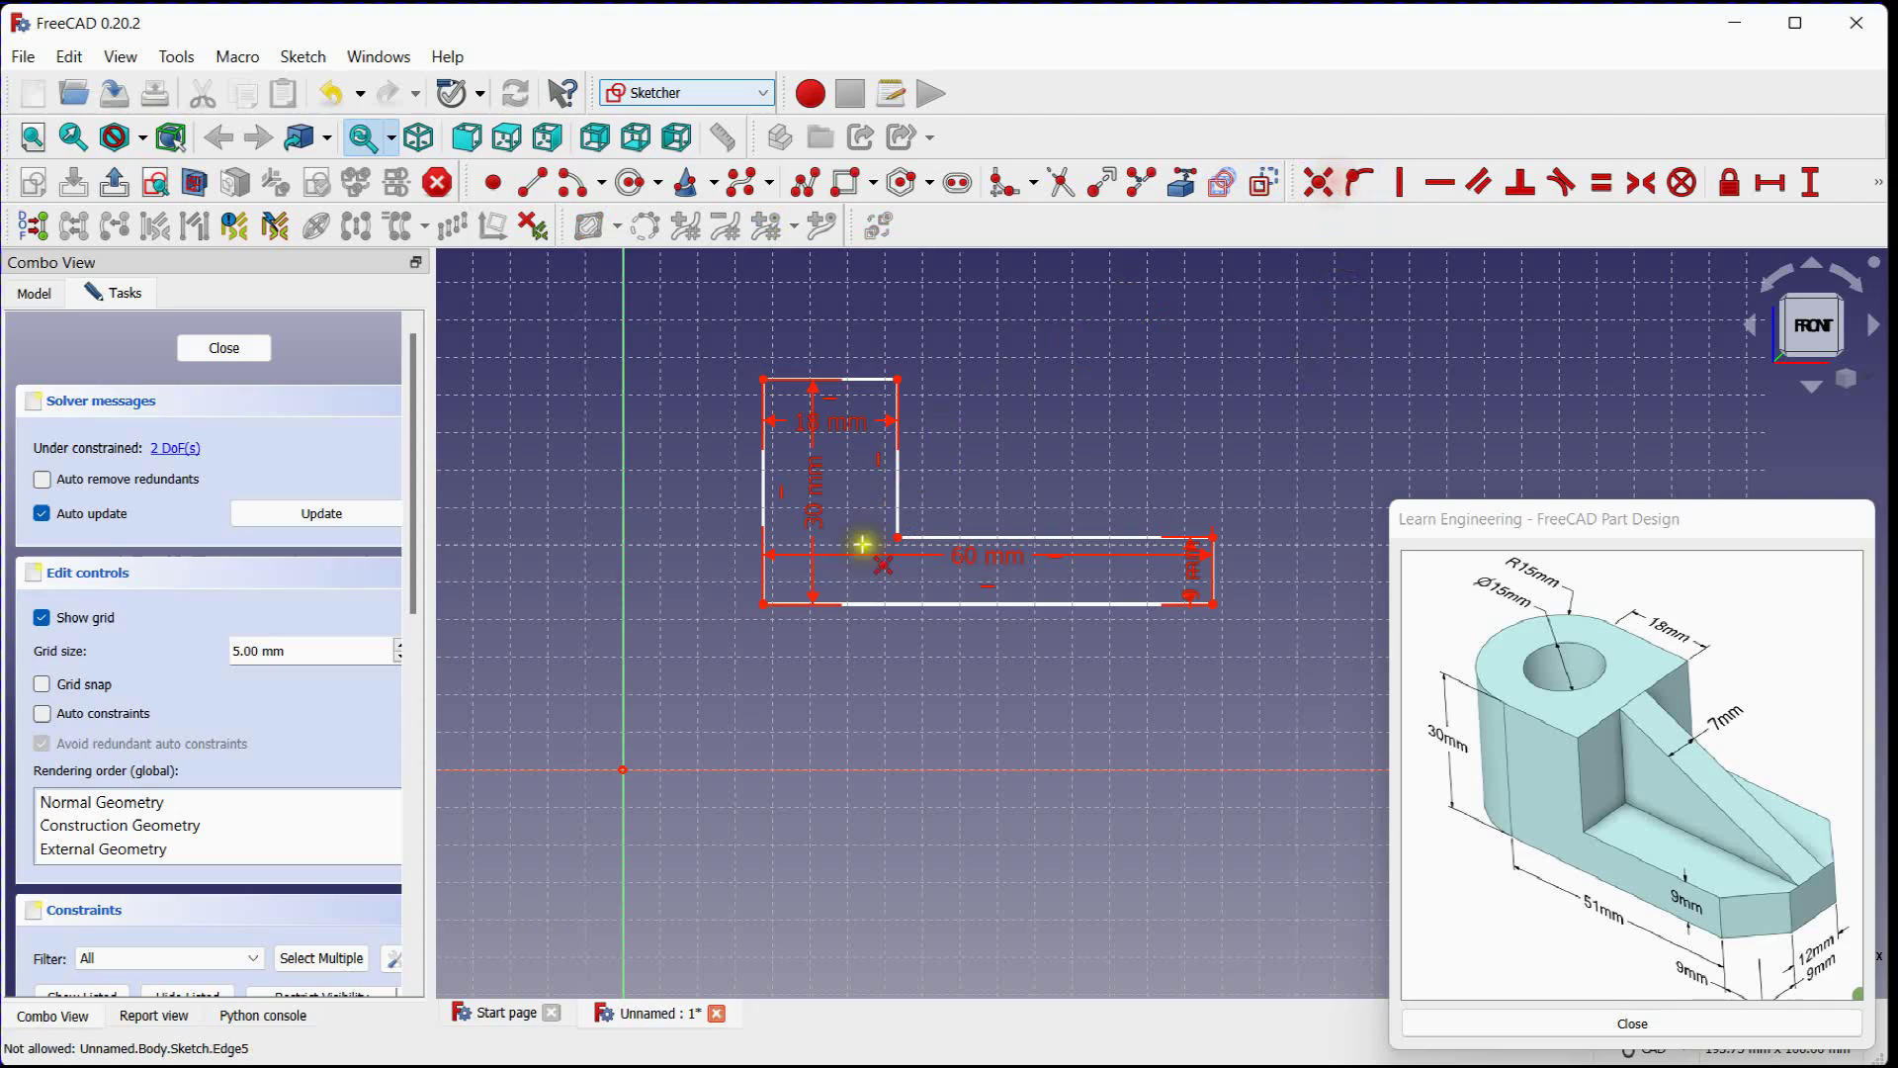
click(765, 603)
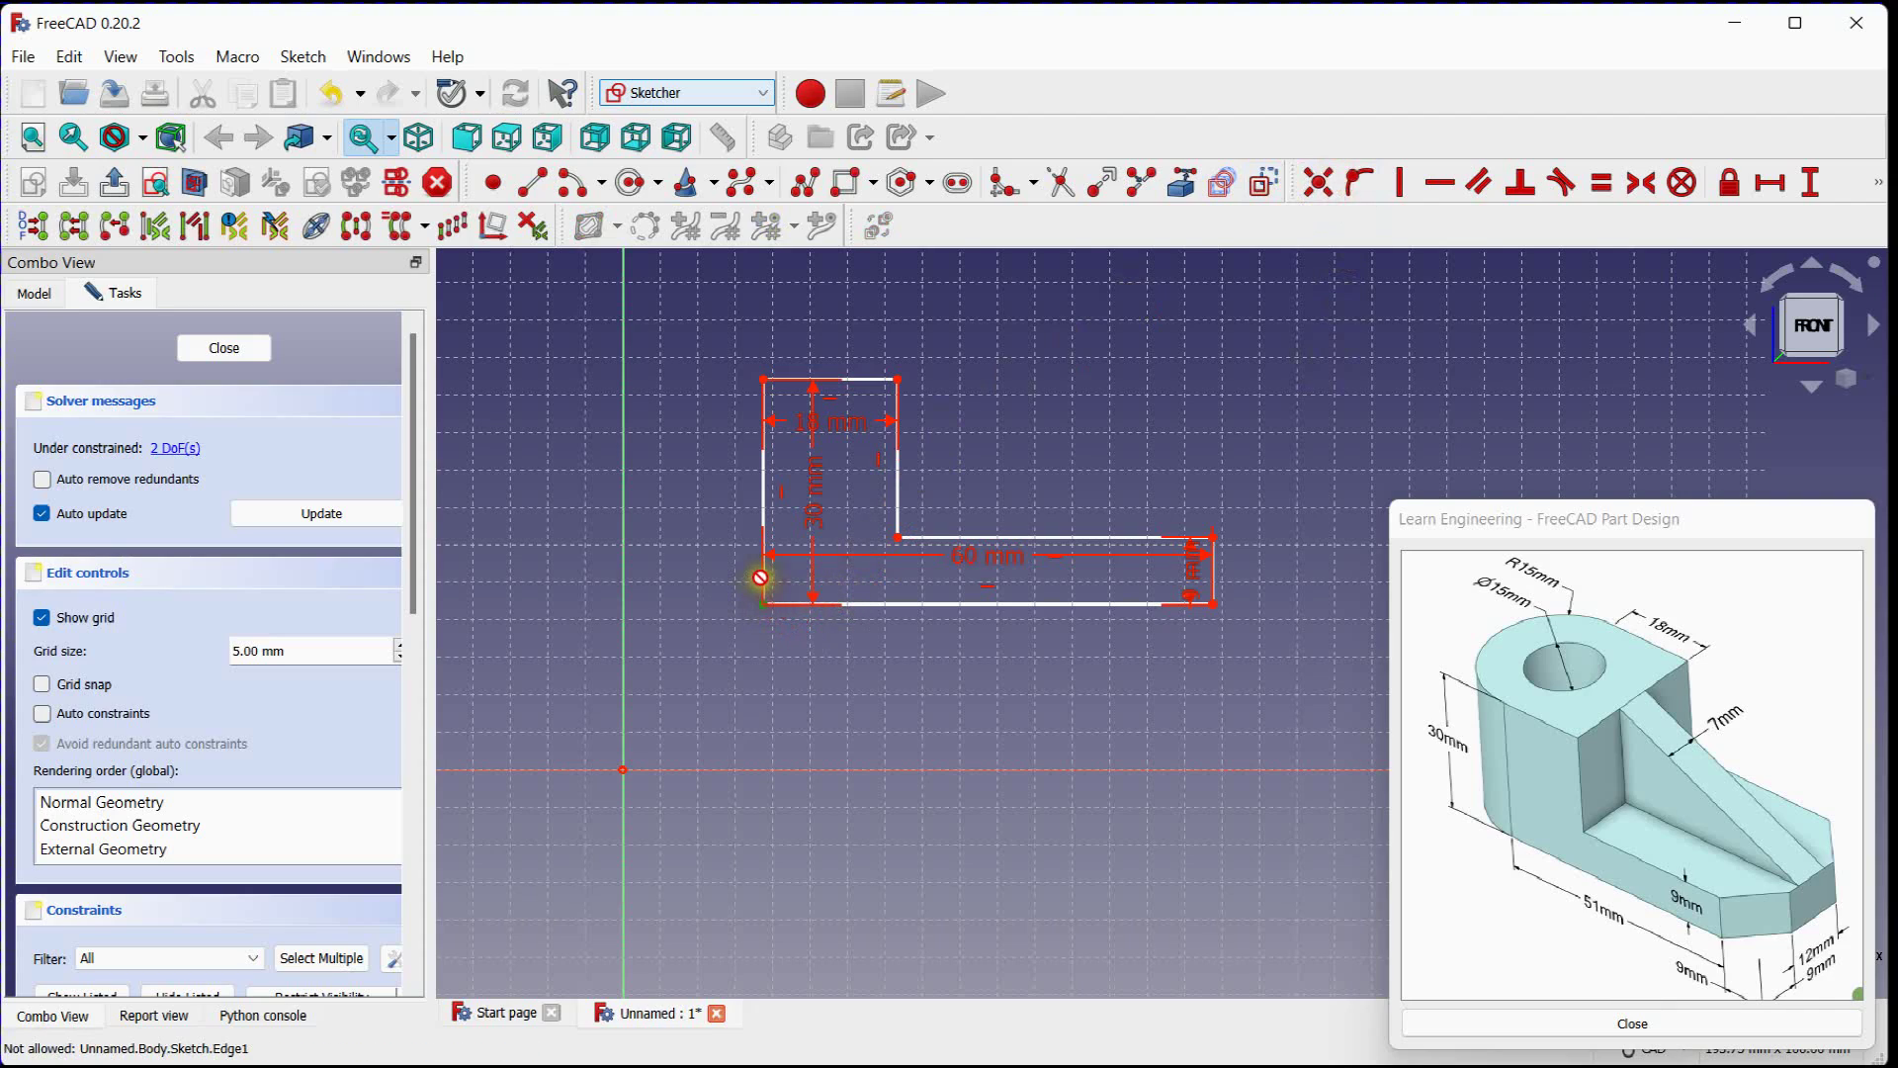
click(620, 771)
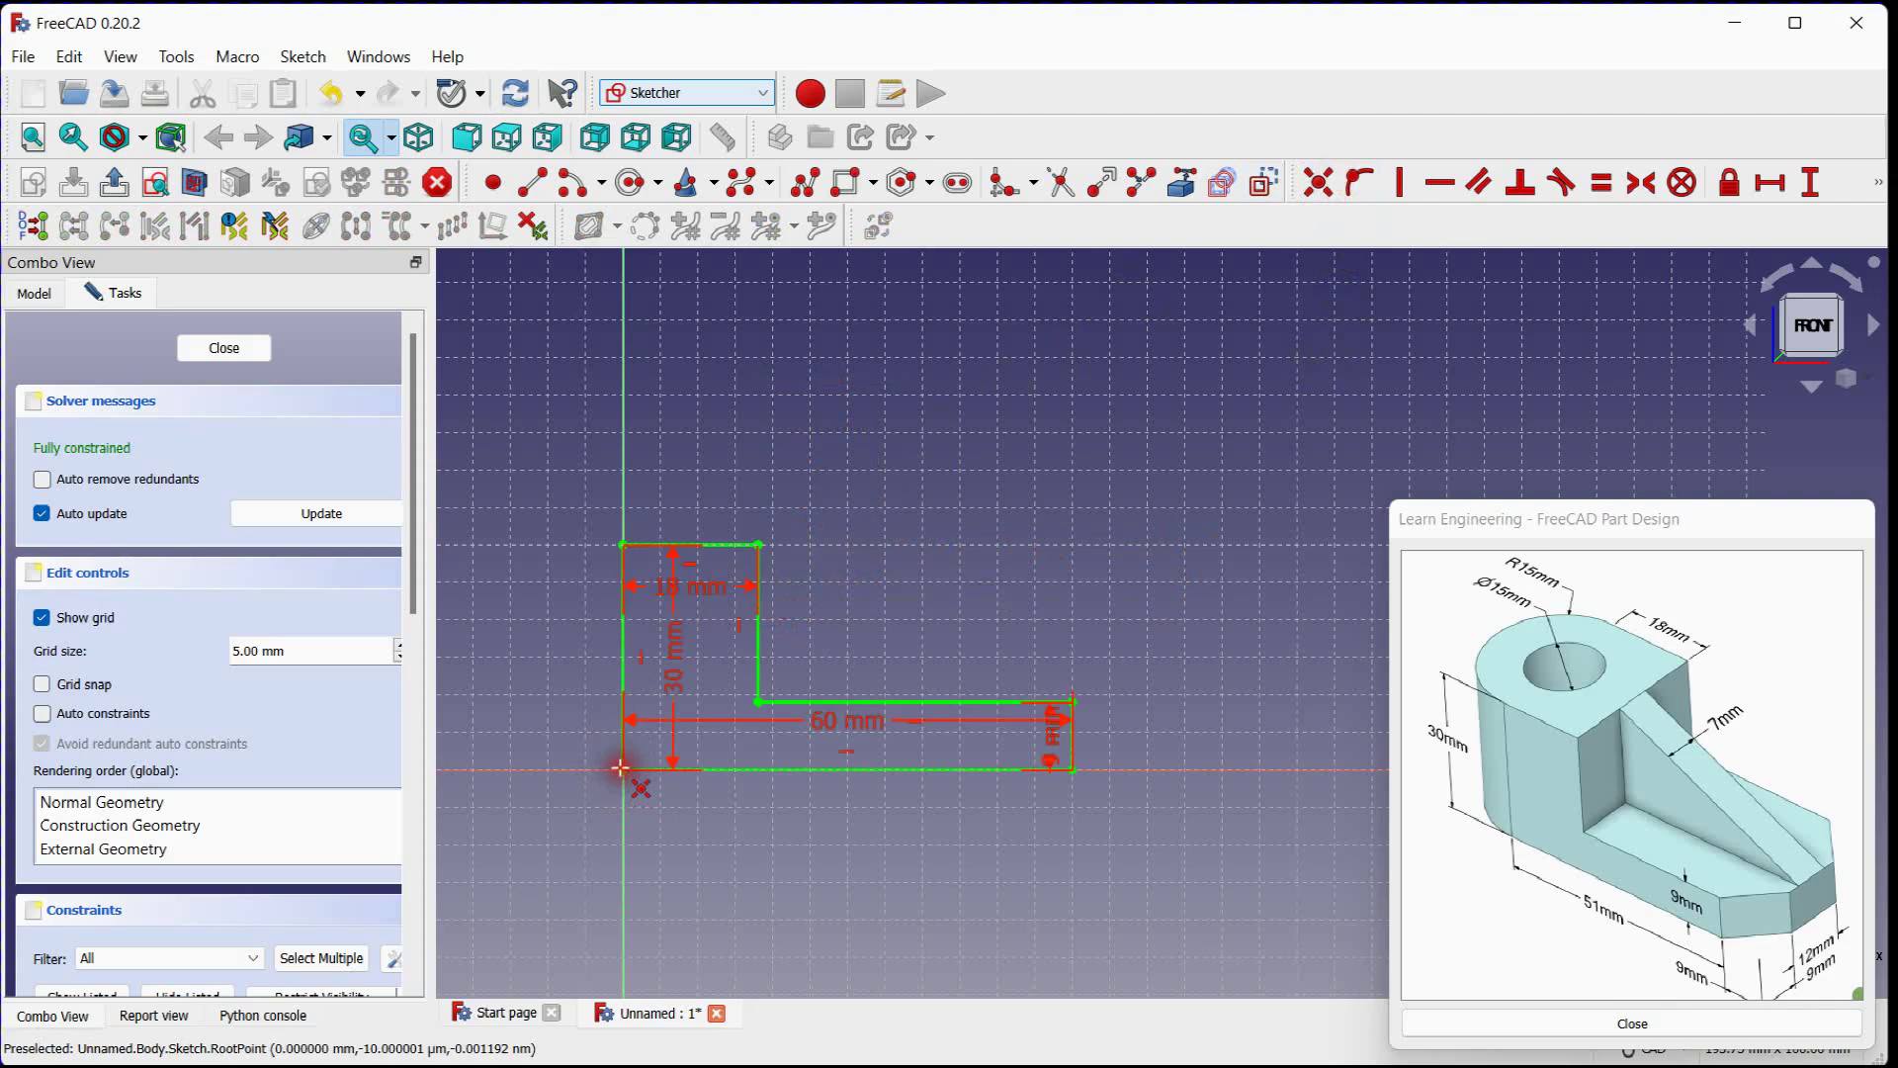
right_click(970, 467)
scroll(820, 579, down, 1)
middle_drag(821, 580, 868, 510)
scroll(868, 512, up, 2)
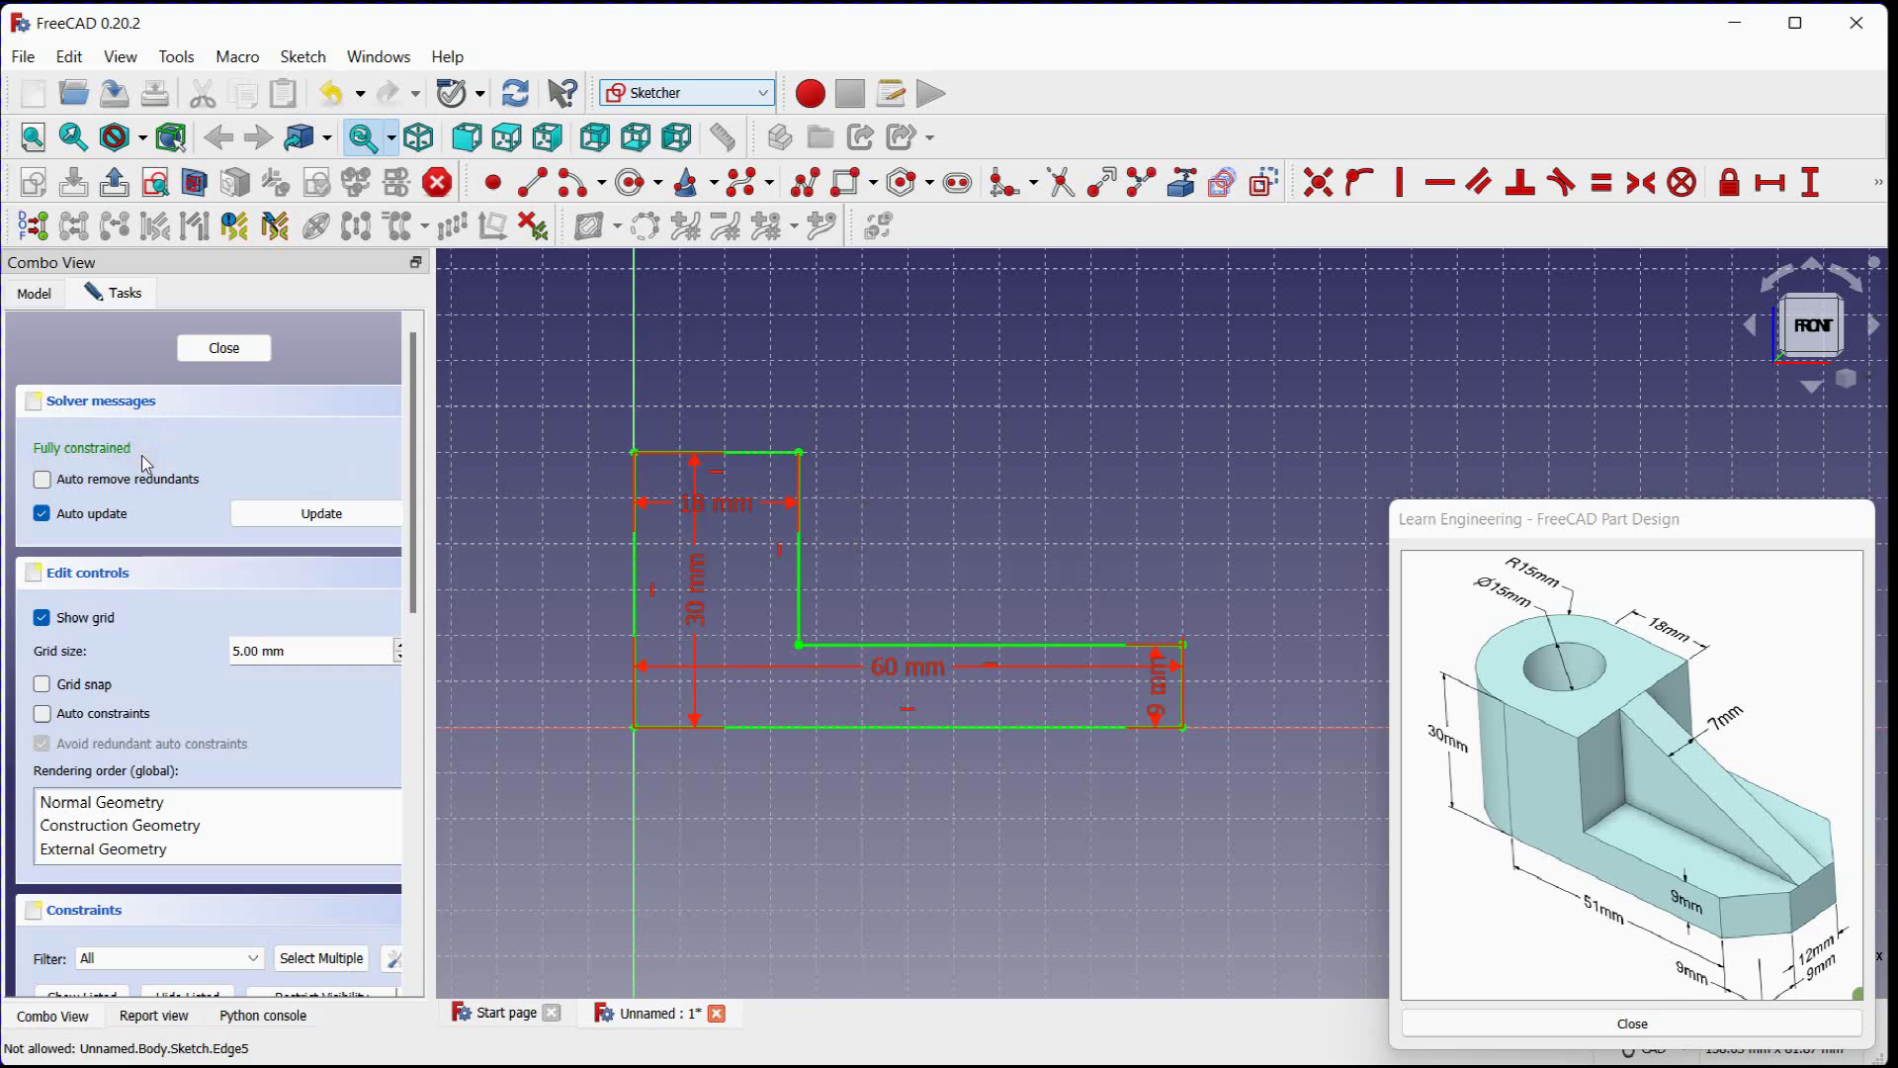
click(210, 349)
Step: Pad the L profile 30 mm, symmetric to the sketch plane
mouse_move(930, 436)
middle_down()
mouse_move(780, 474)
mouse_move(528, 487)
middle_up()
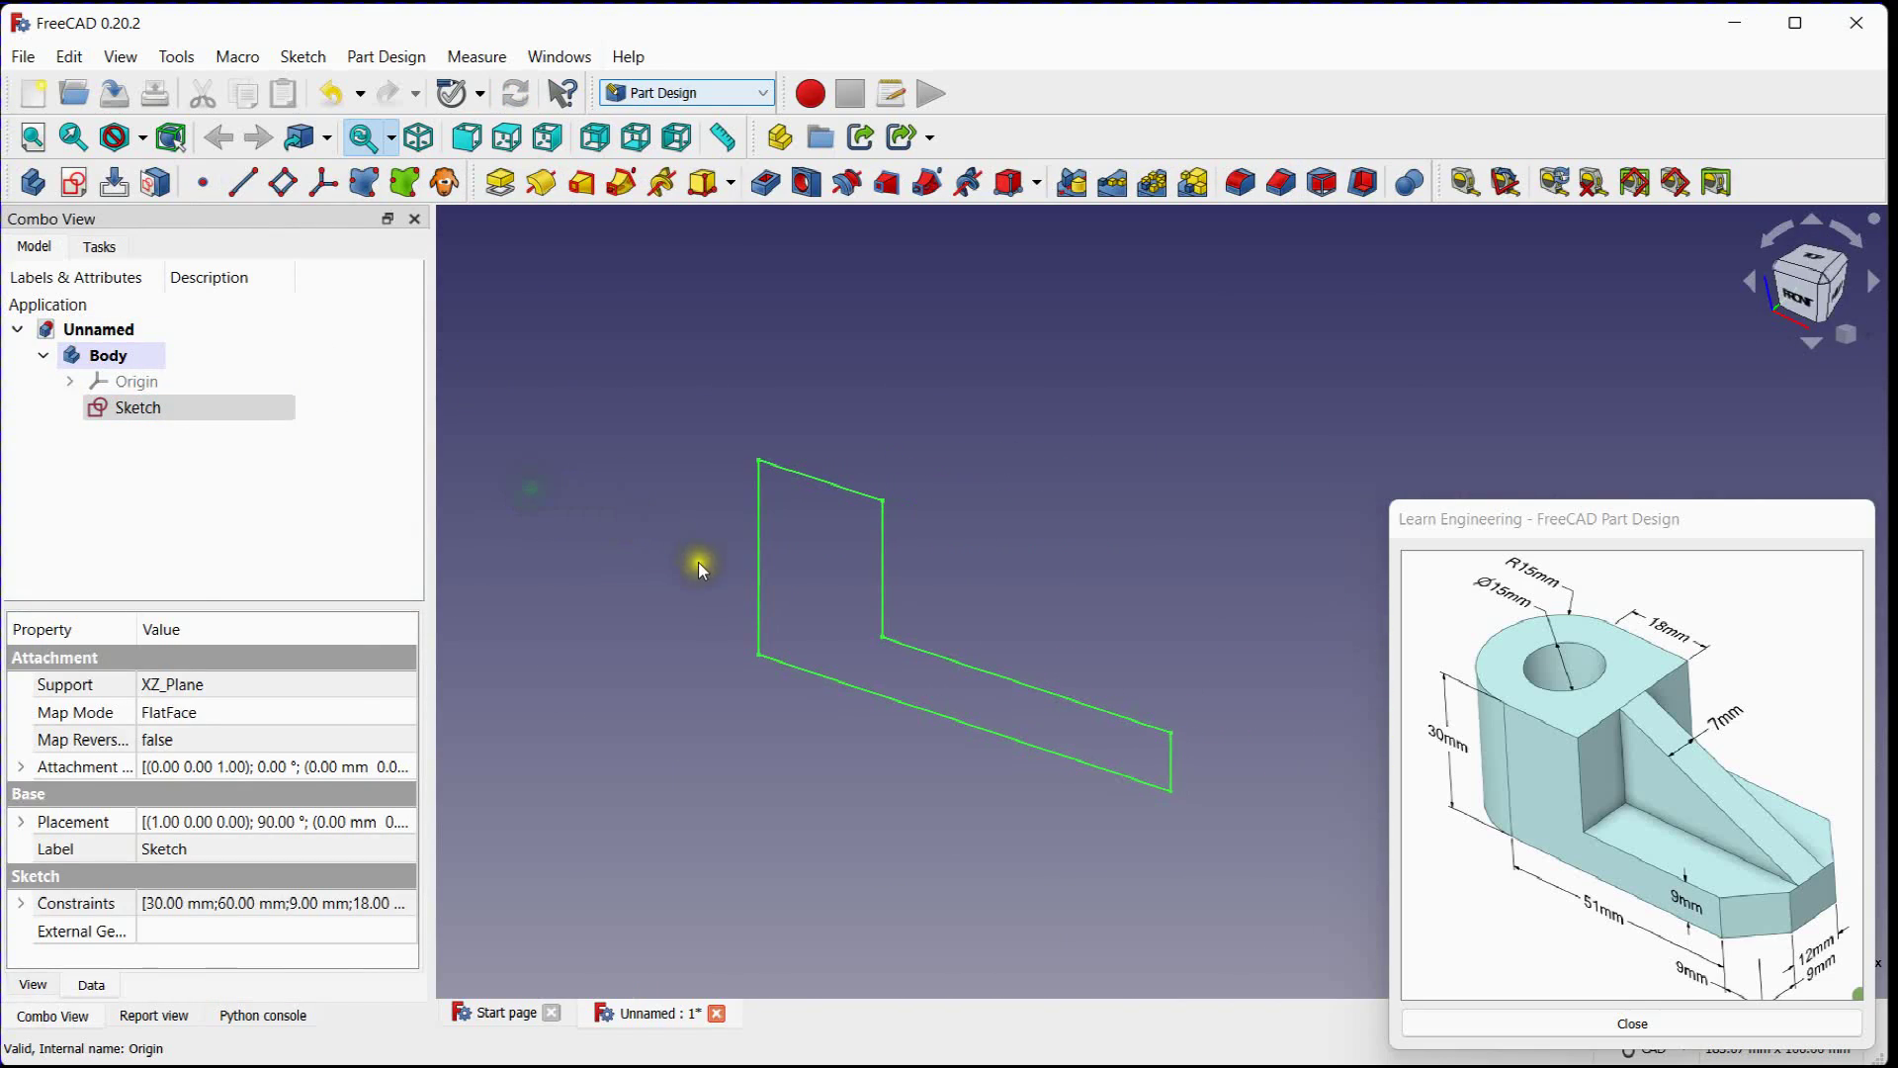
scroll(664, 527, up, 1)
middle_drag(697, 561, 597, 496)
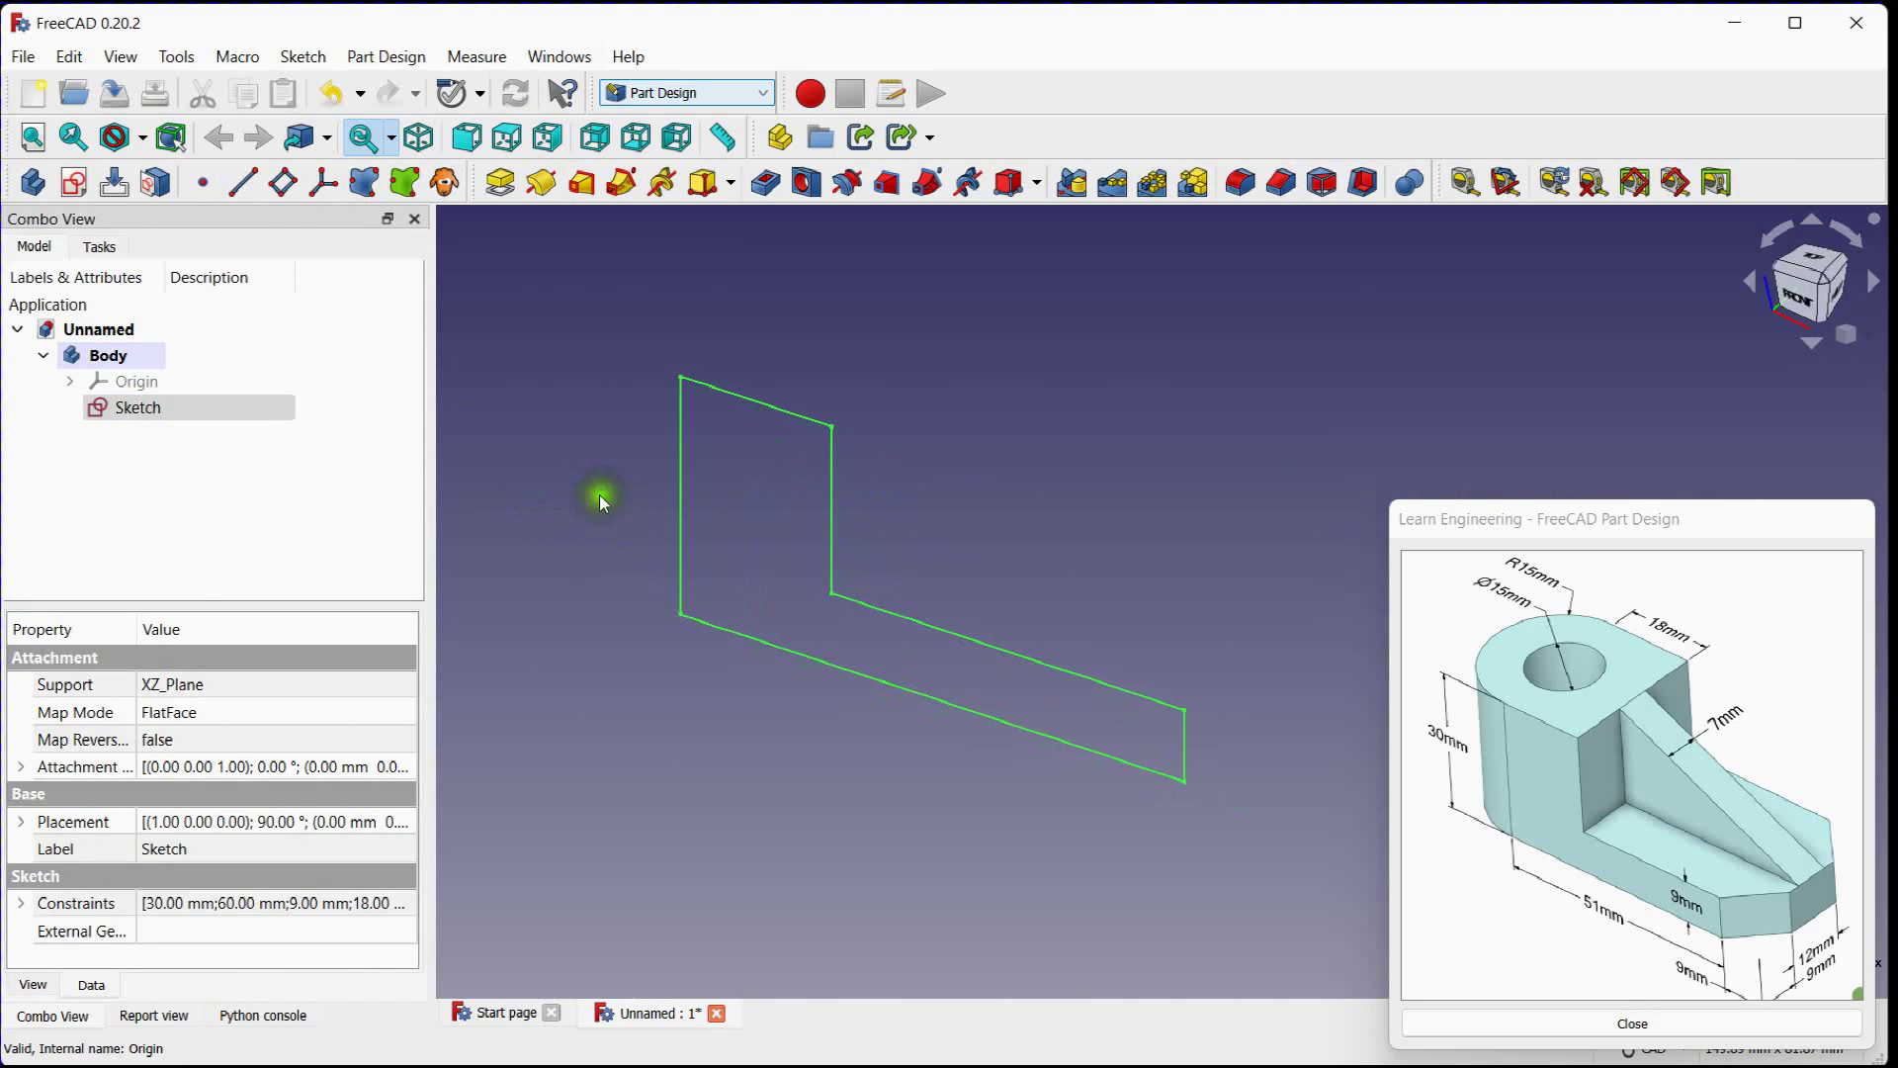
click(502, 183)
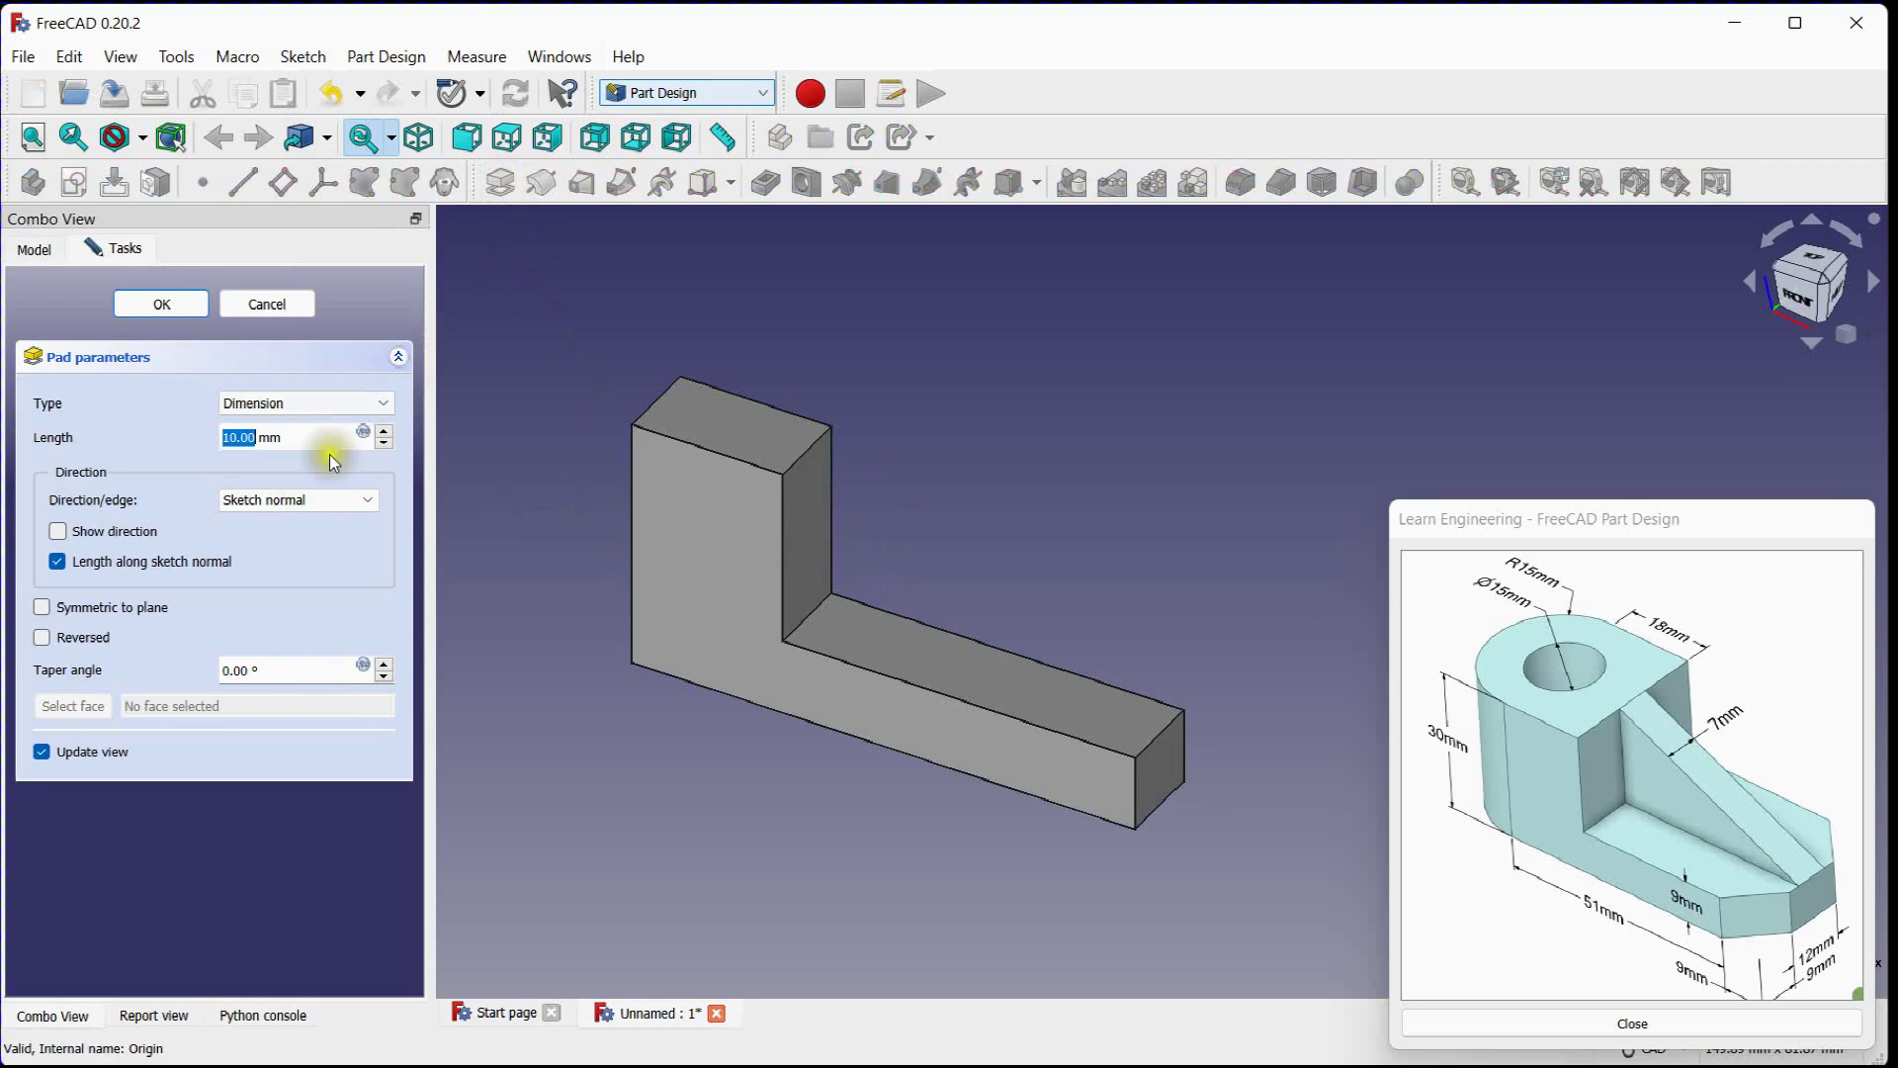
click(100, 608)
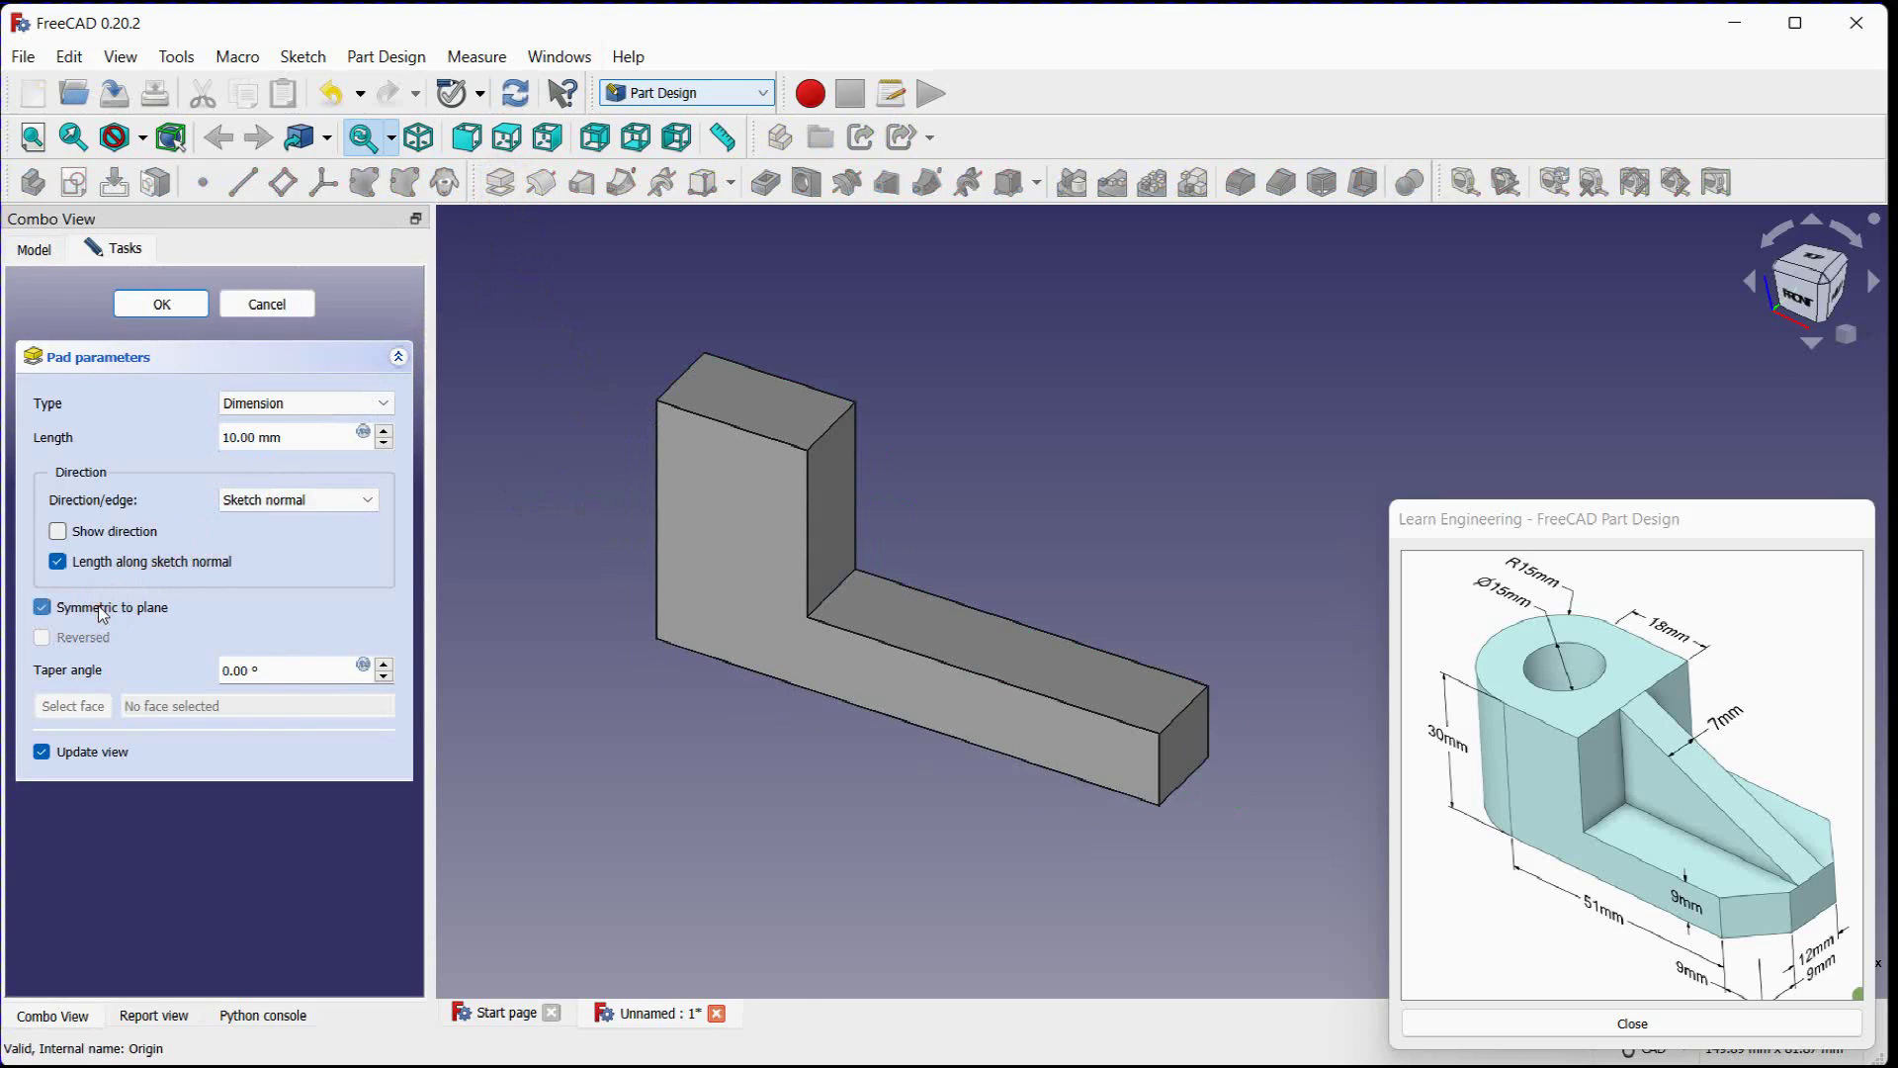
scroll(302, 435, up, 15)
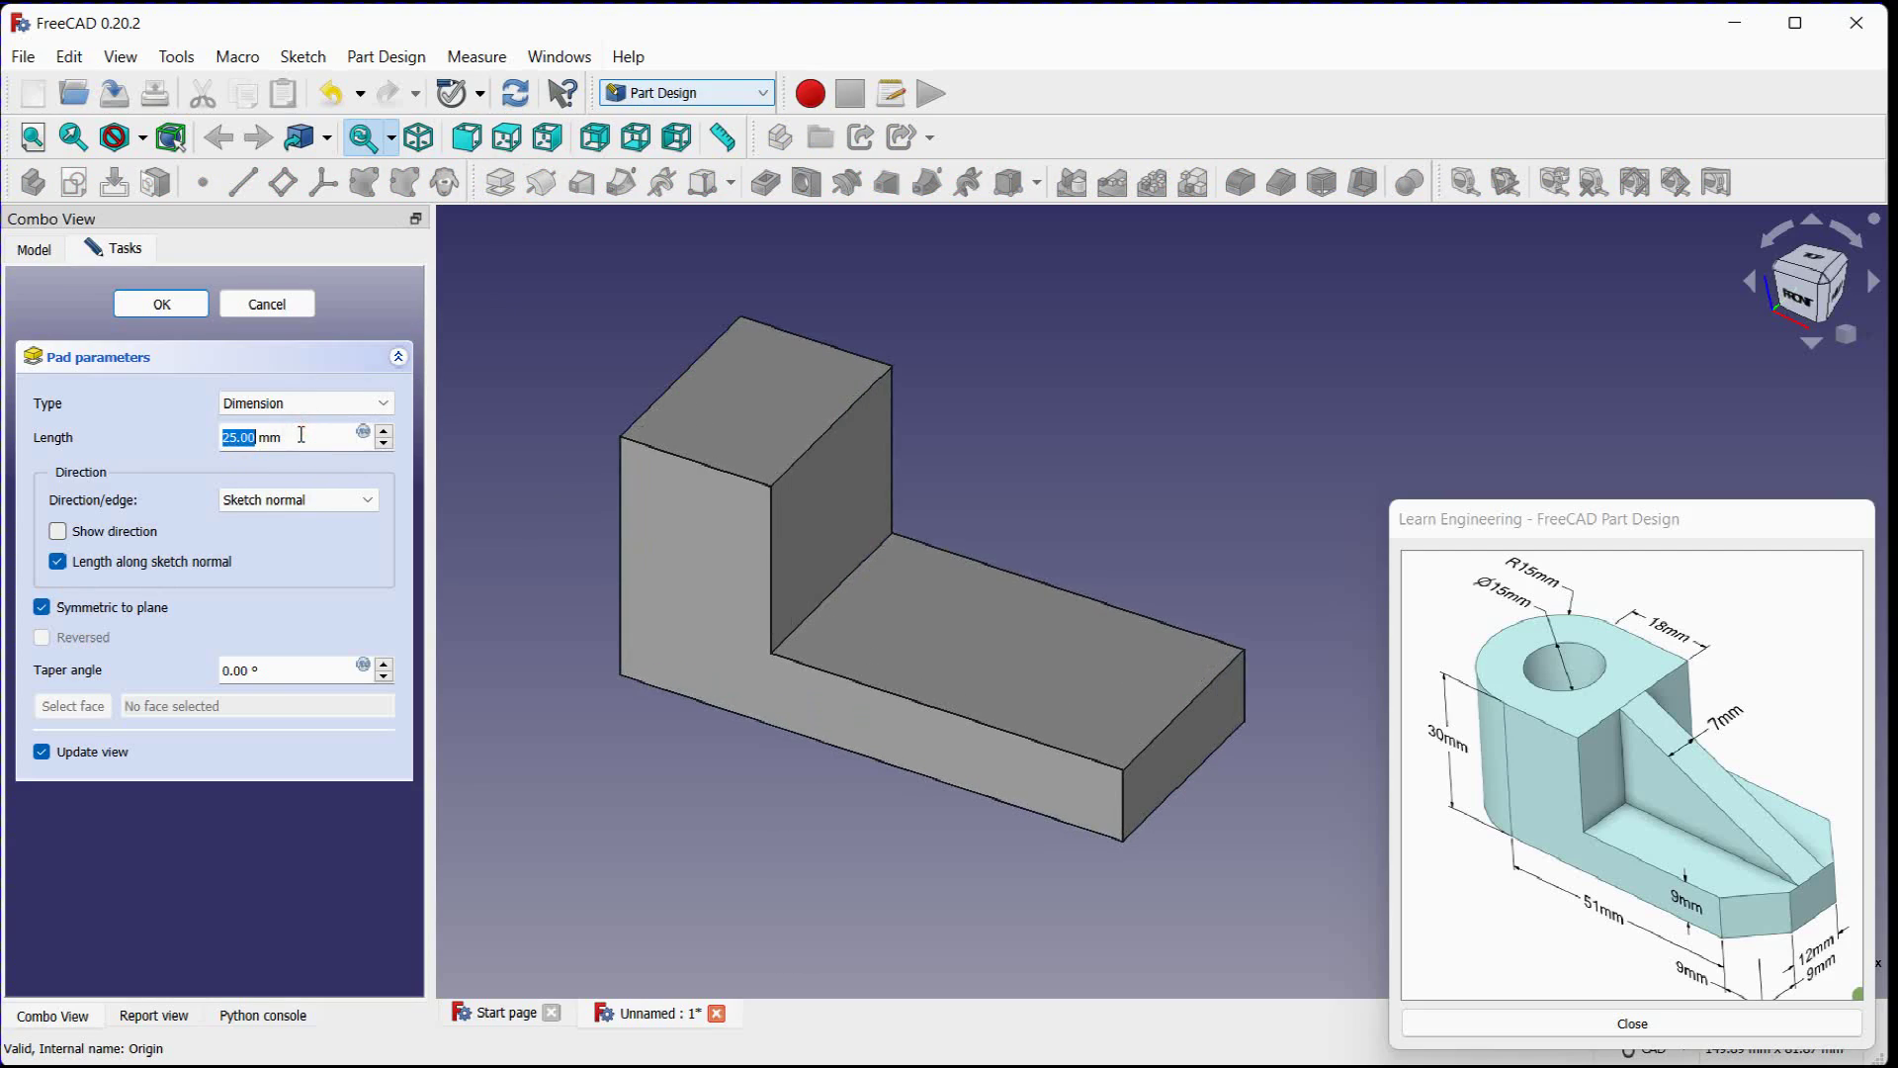
scroll(302, 435, up, 5)
click(608, 352)
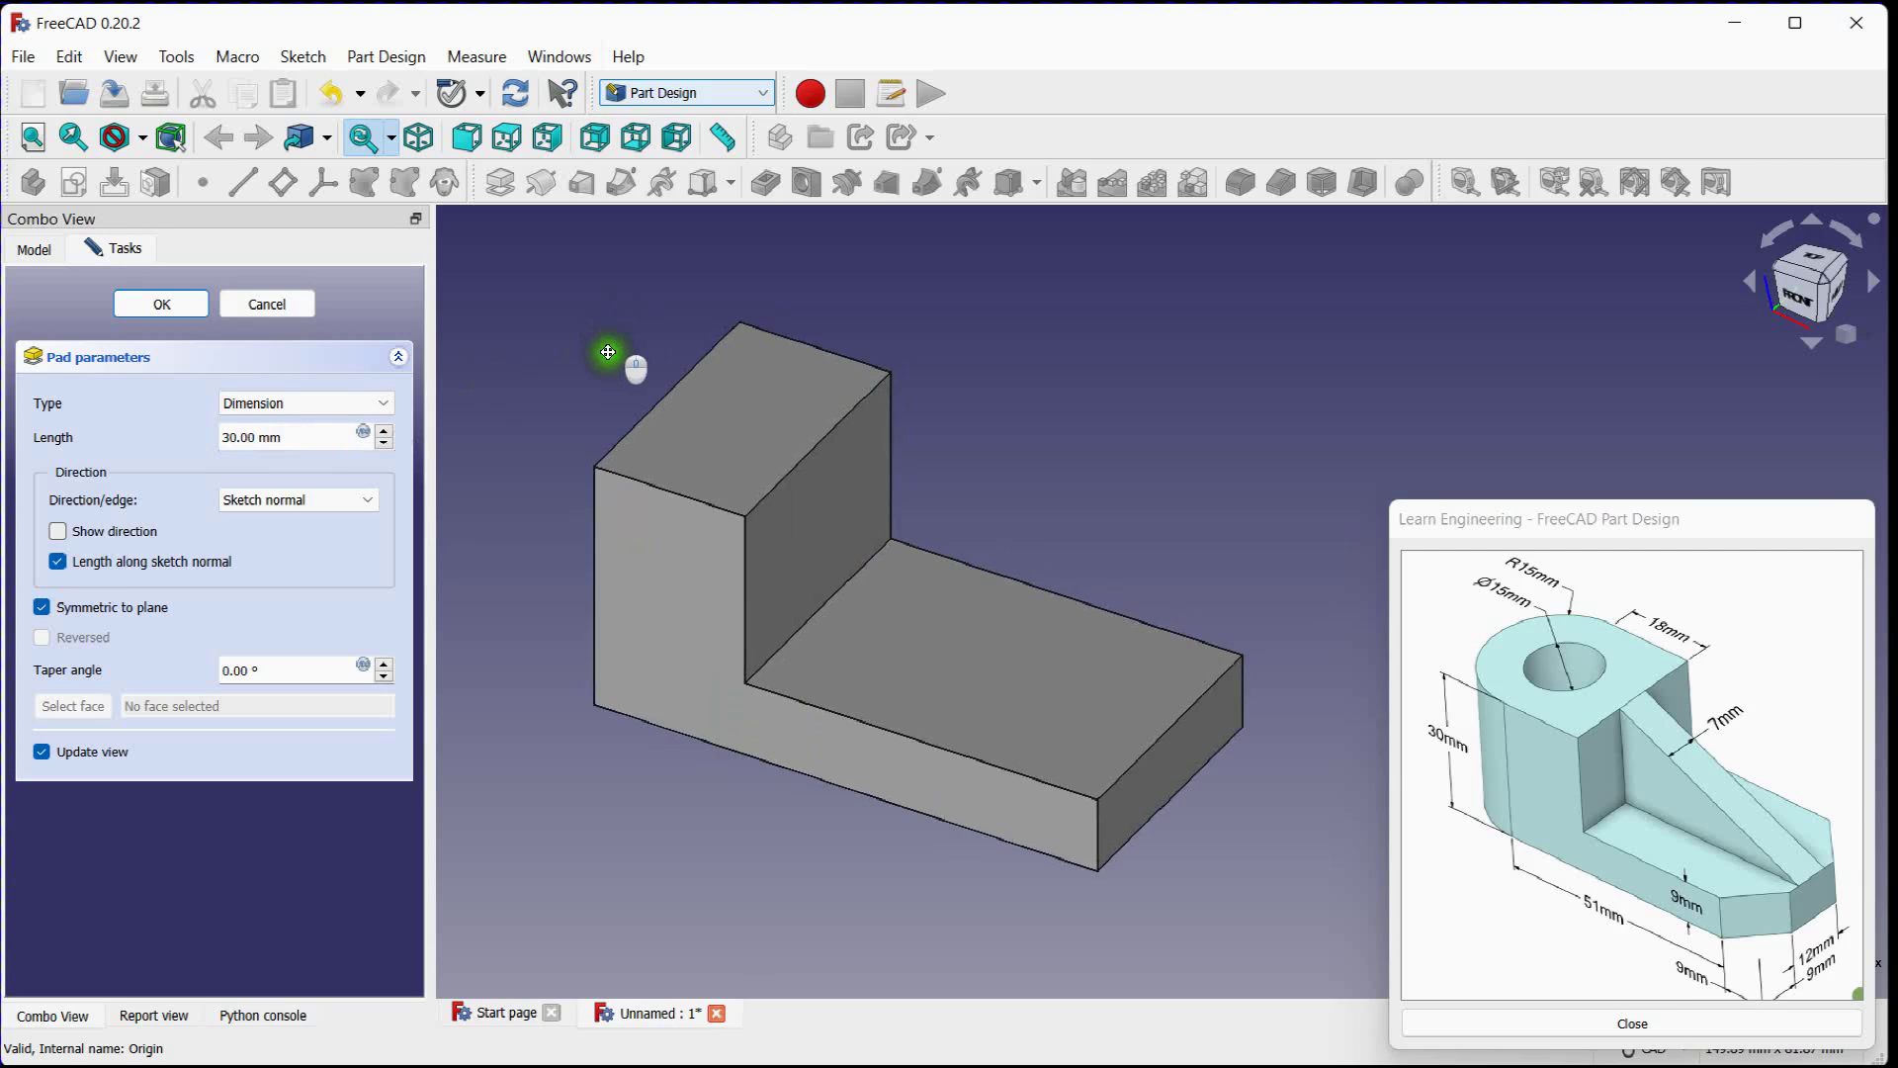
middle_drag(608, 352, 602, 361)
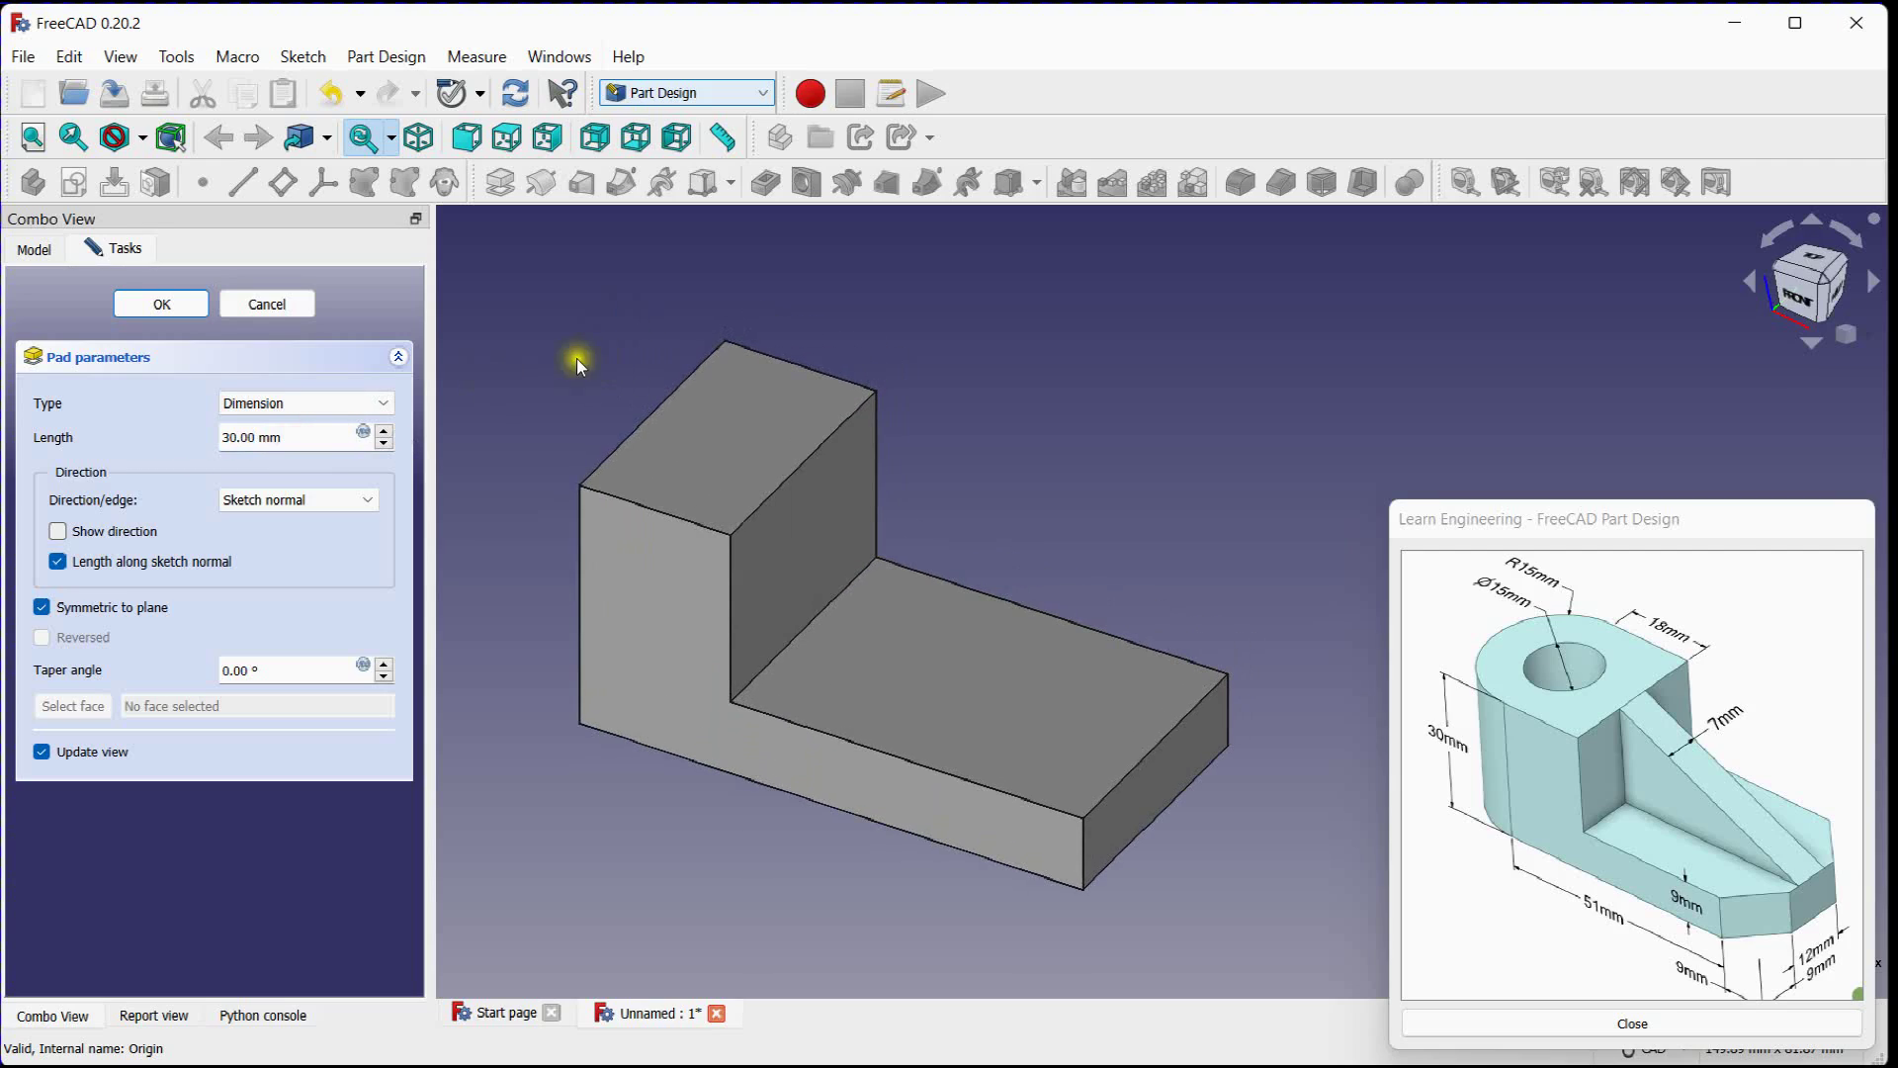
click(158, 304)
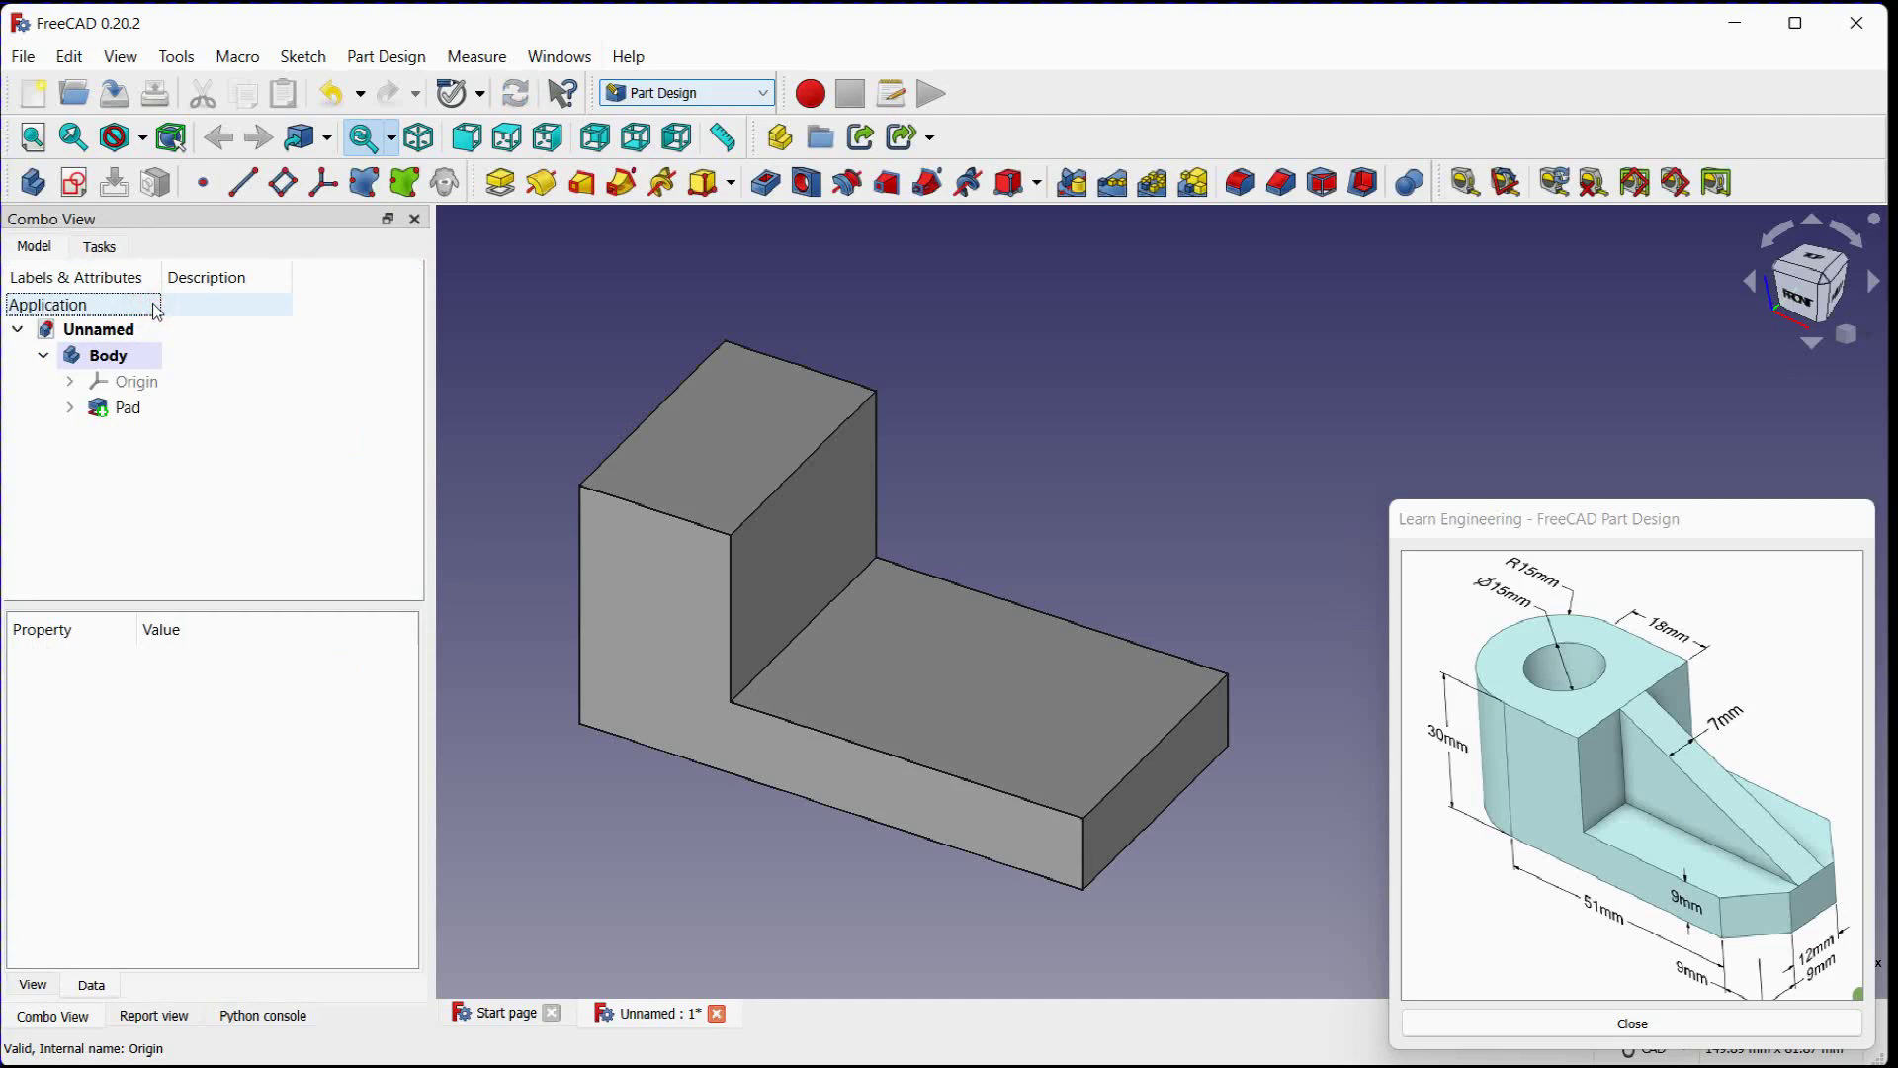
Step: Create a new sketch on the XZ plane of the body
middle_drag(1005, 406, 987, 387)
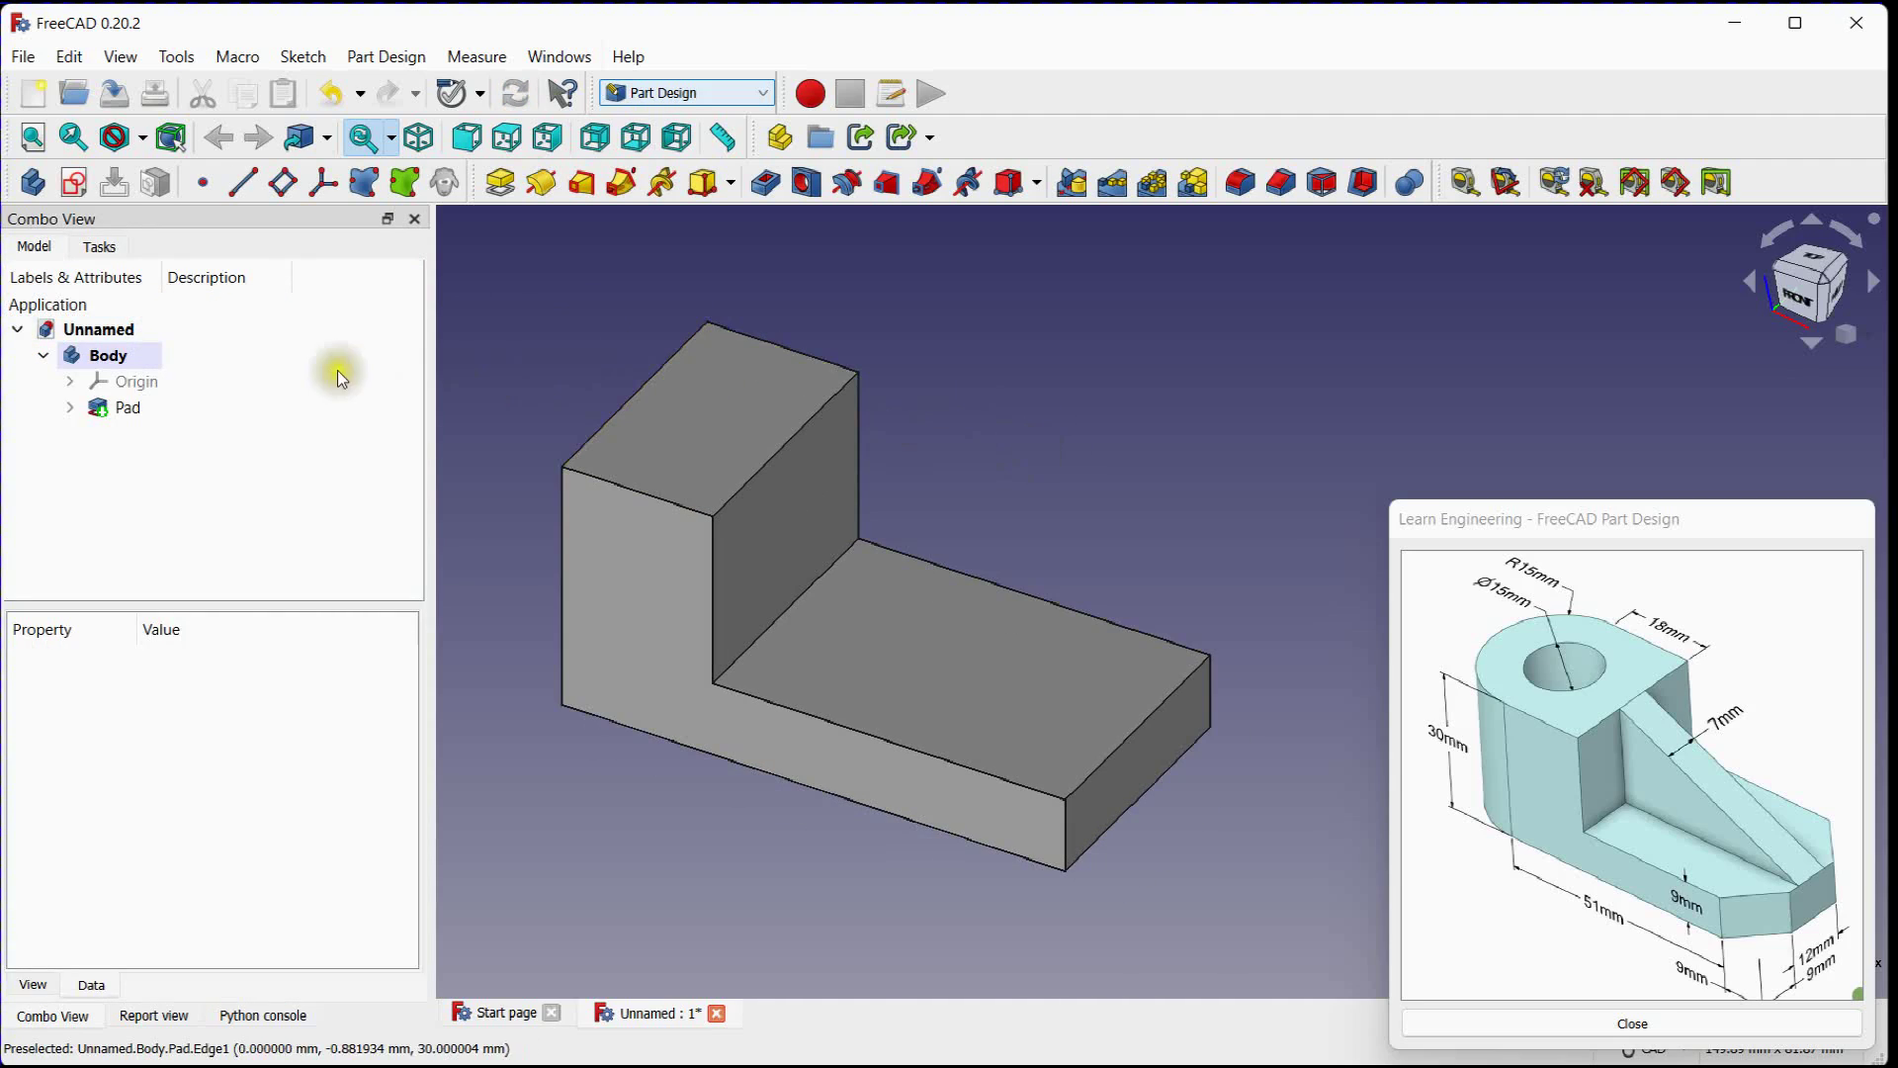
click(87, 198)
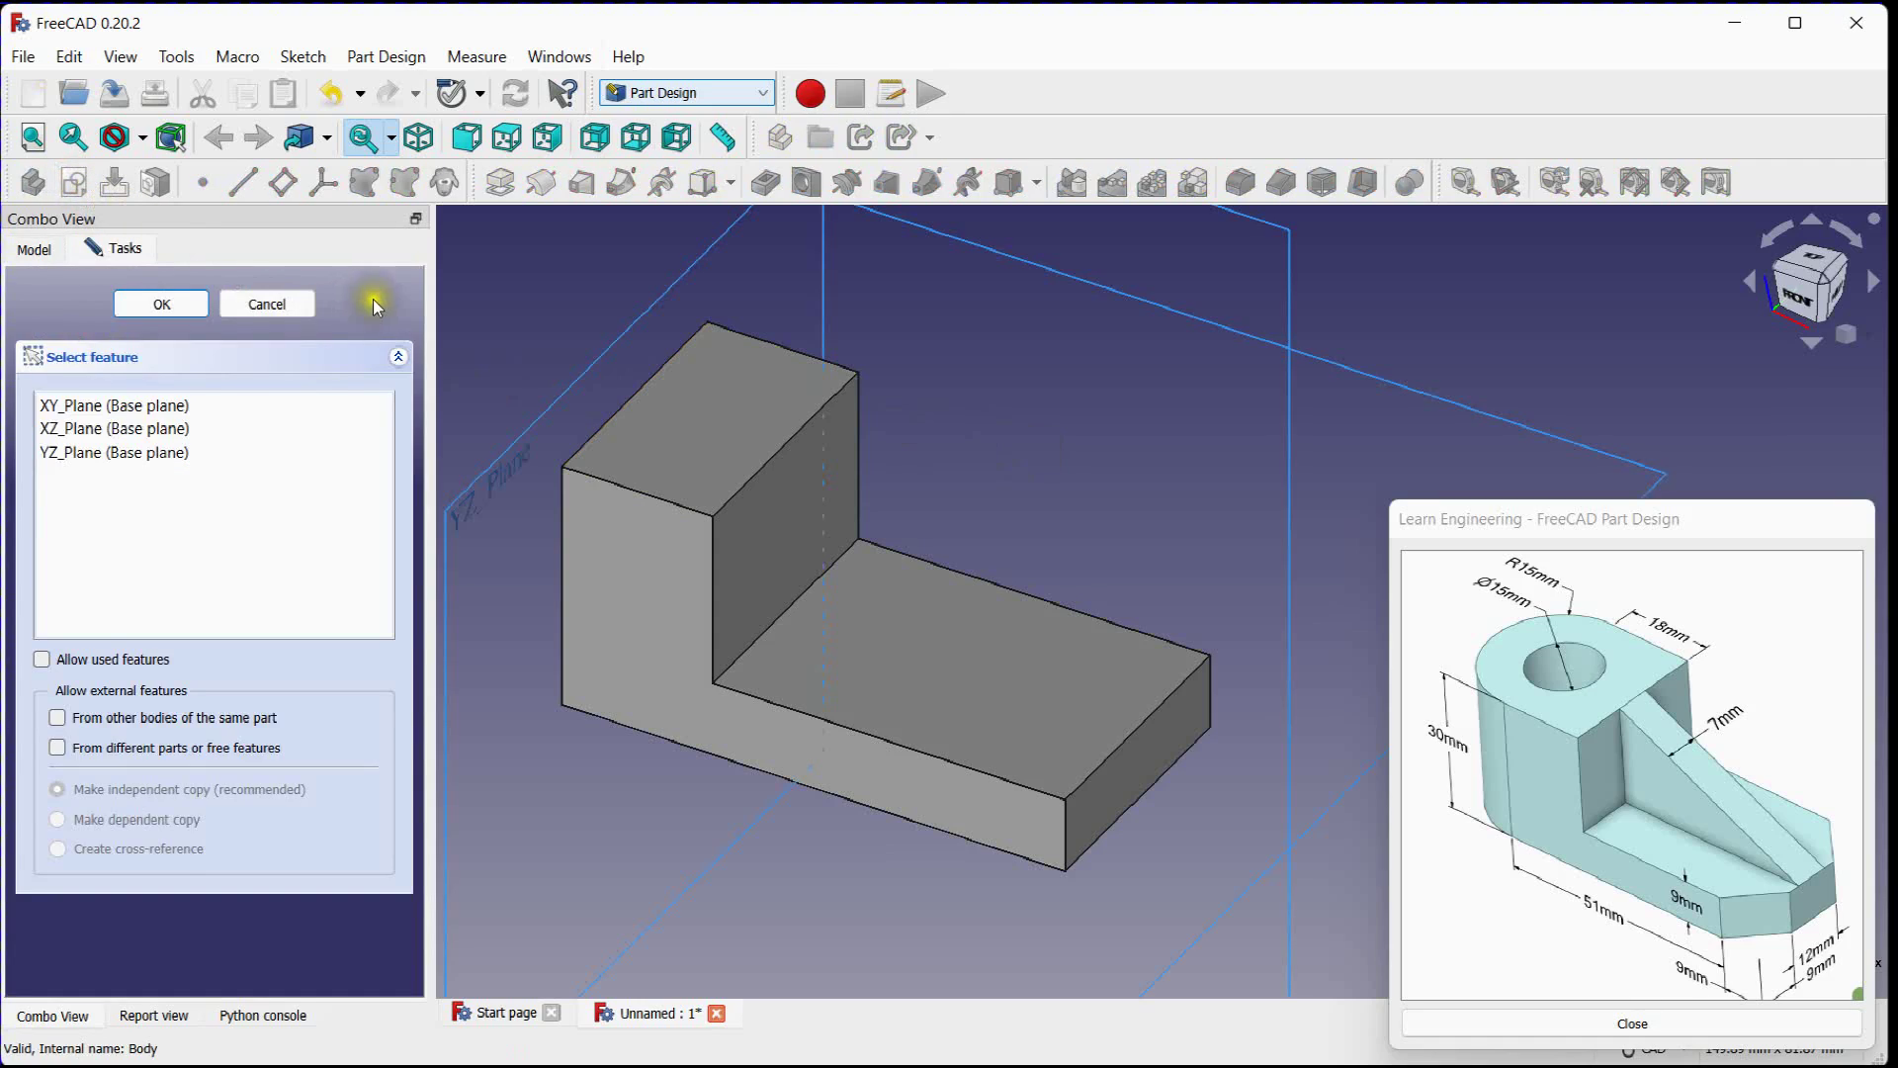
click(164, 427)
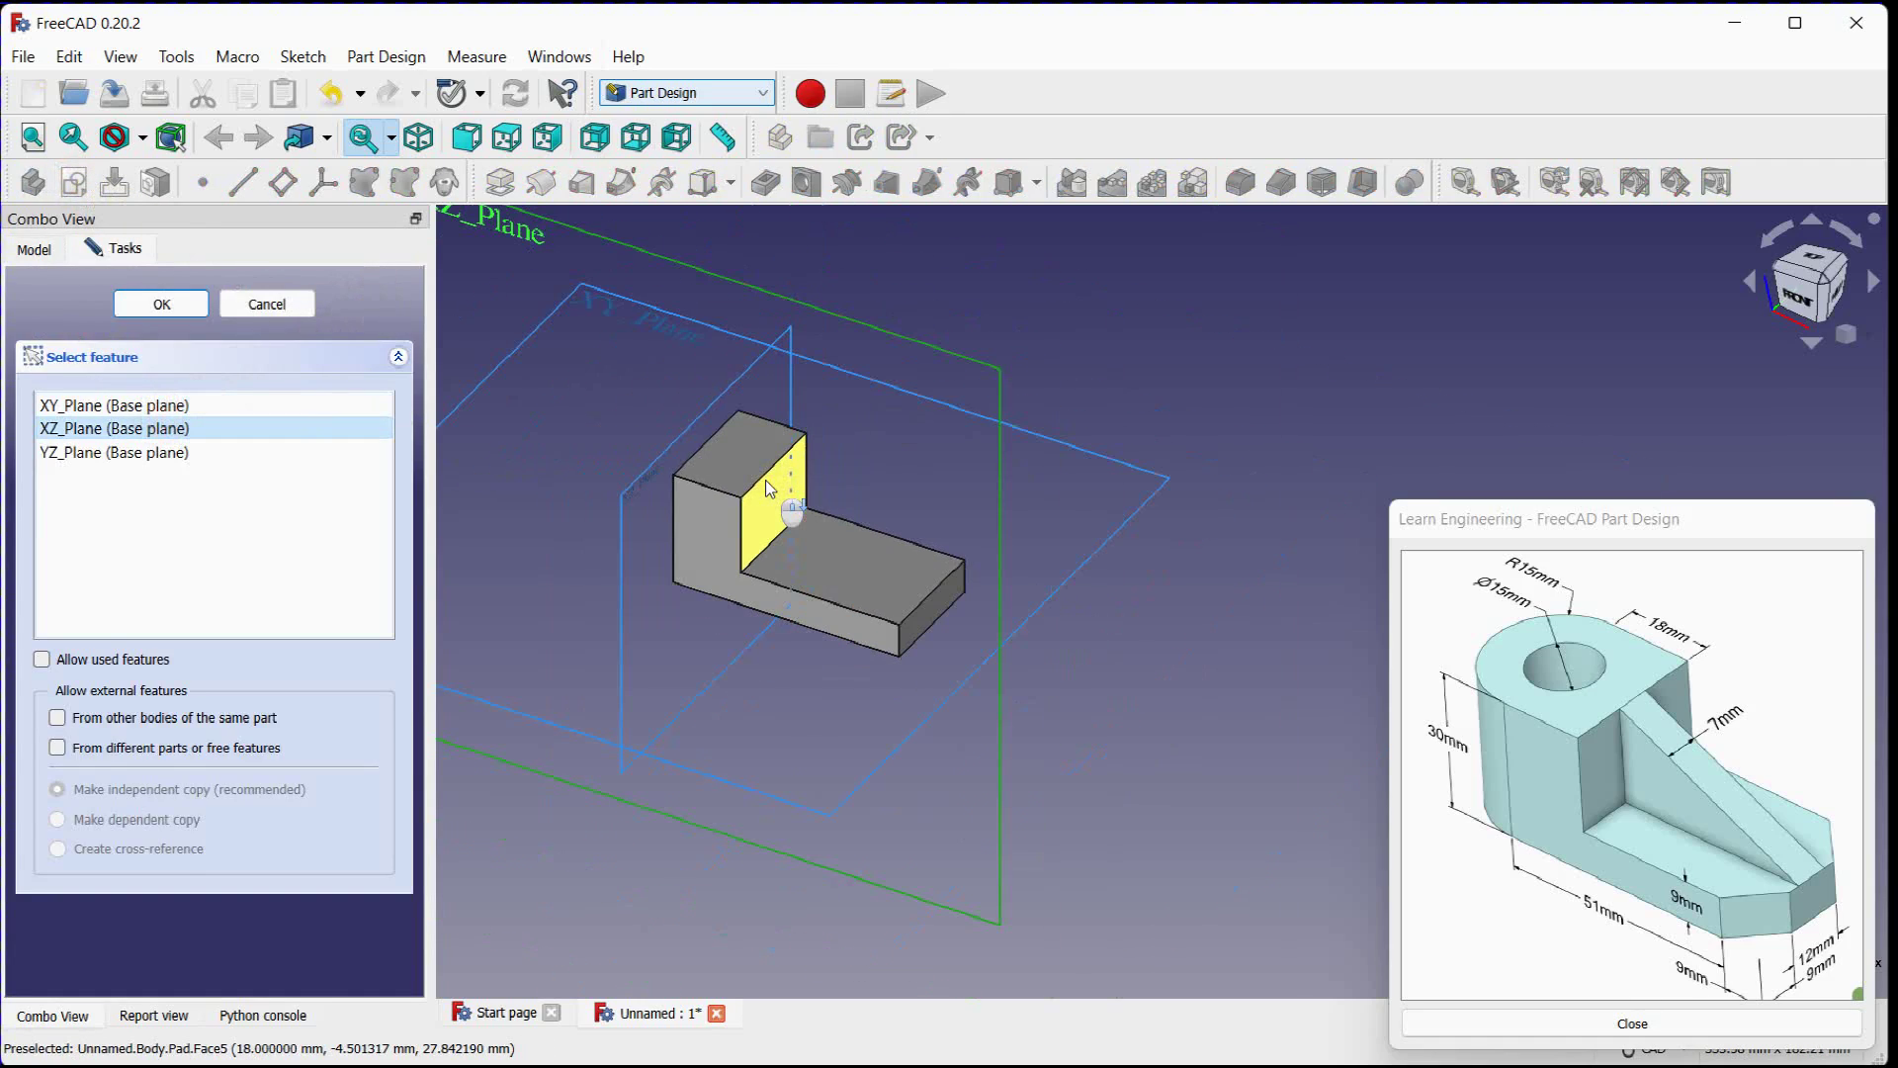
click(162, 304)
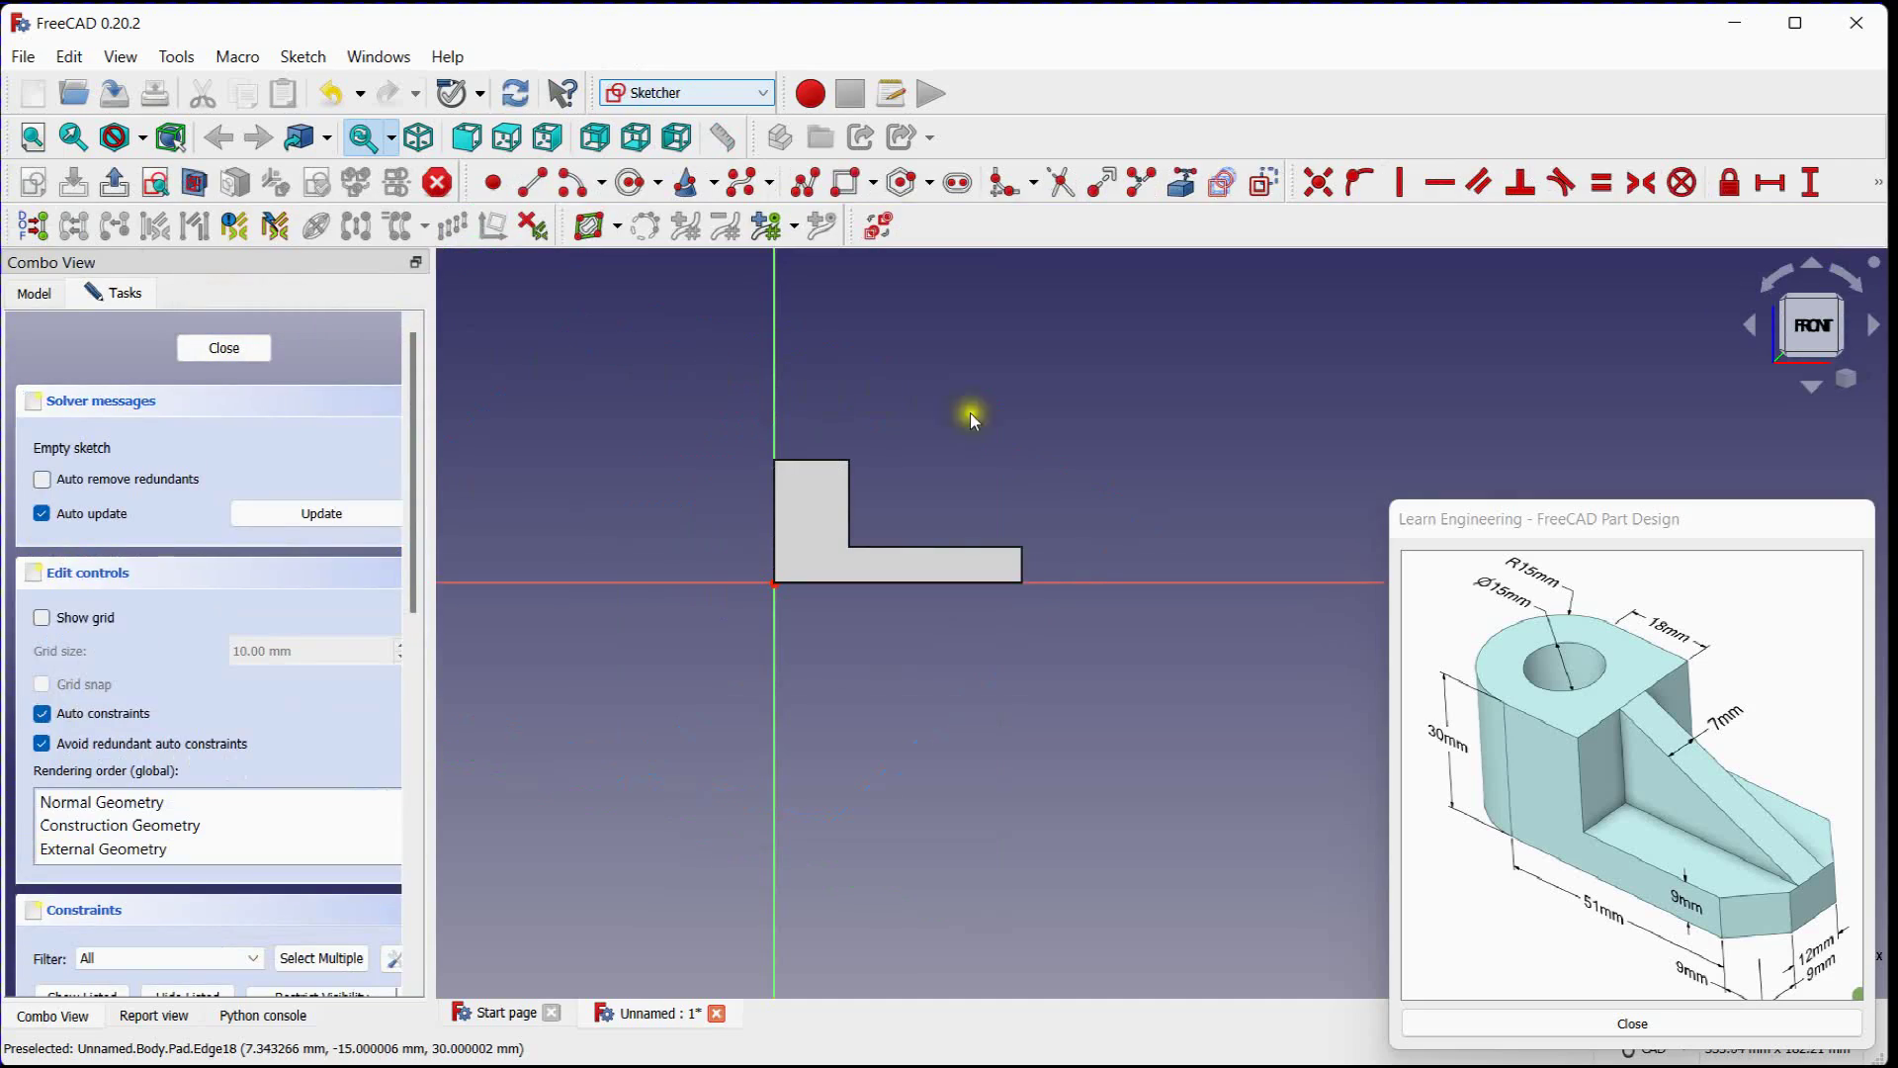
scroll(1010, 419, up, 2)
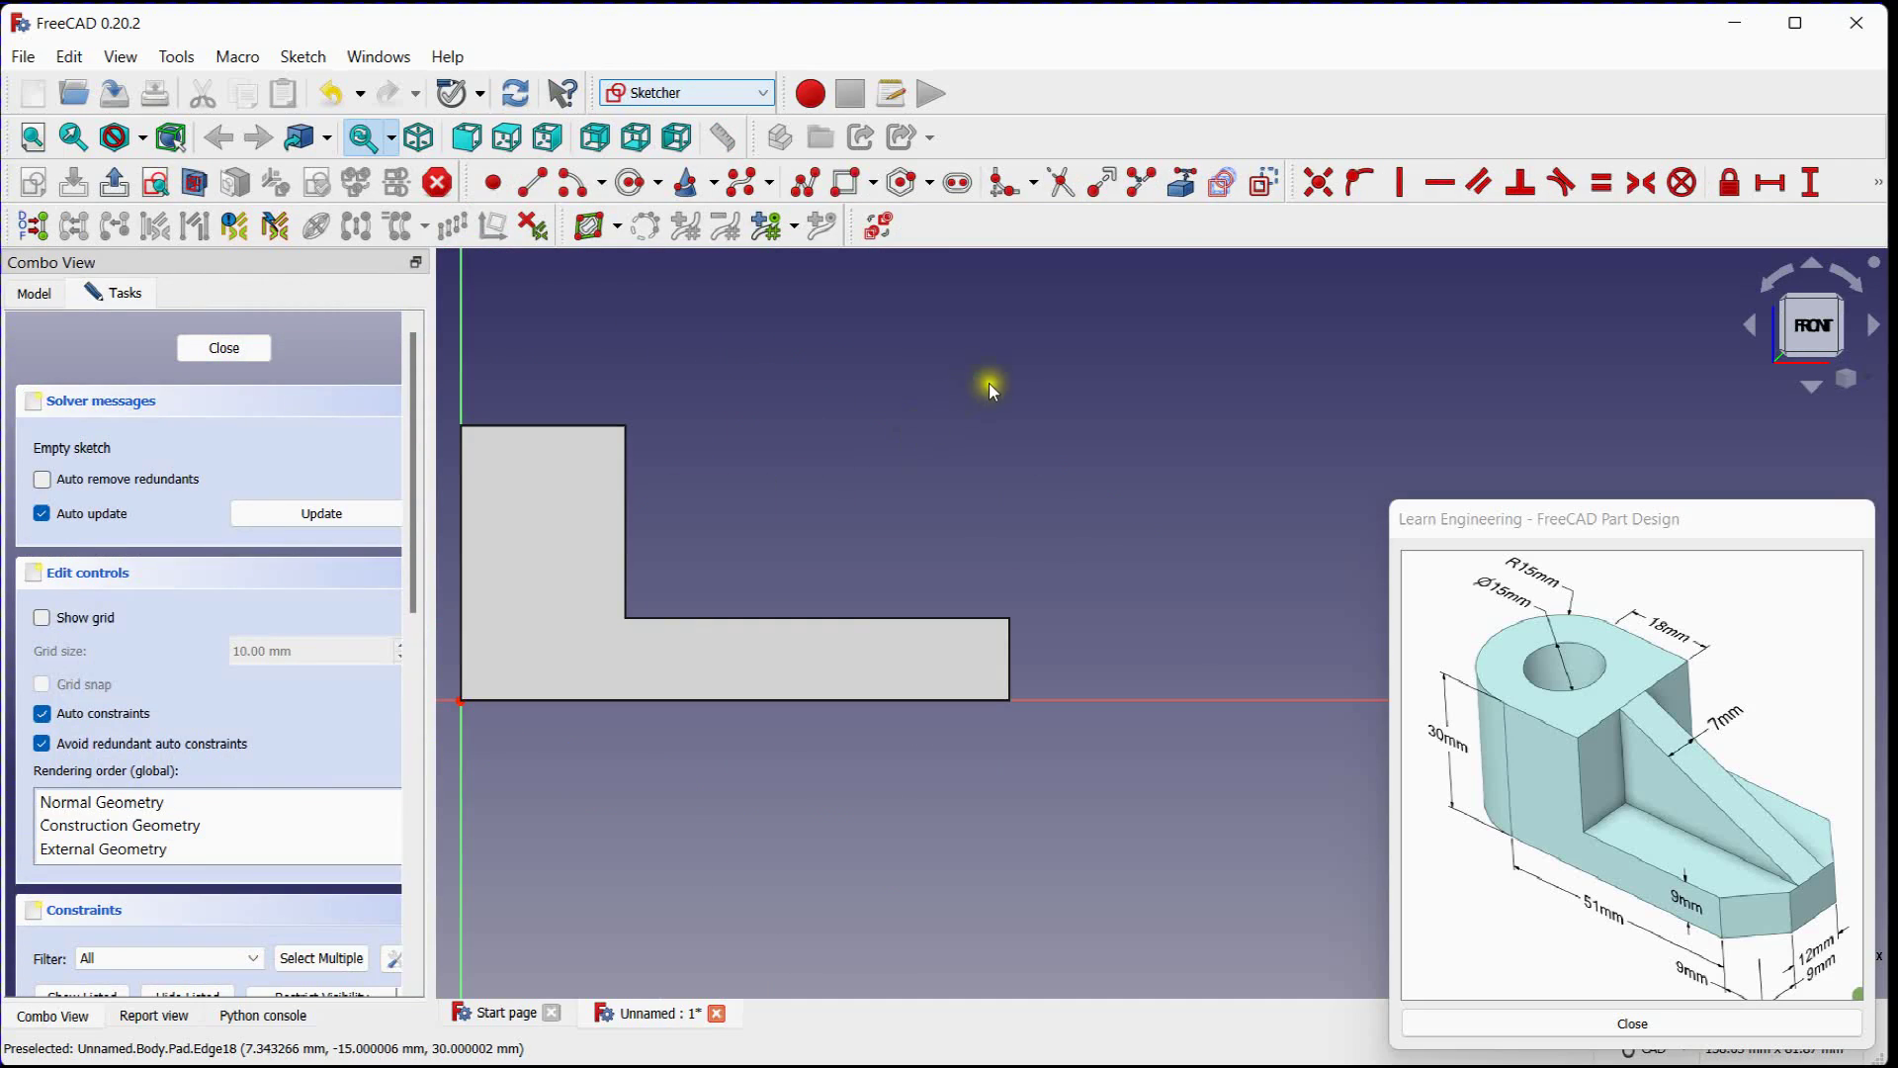
Step: Link the inner vertical edge and the step's horizontal edge of the L-shaped solid as external geometry
click(1184, 188)
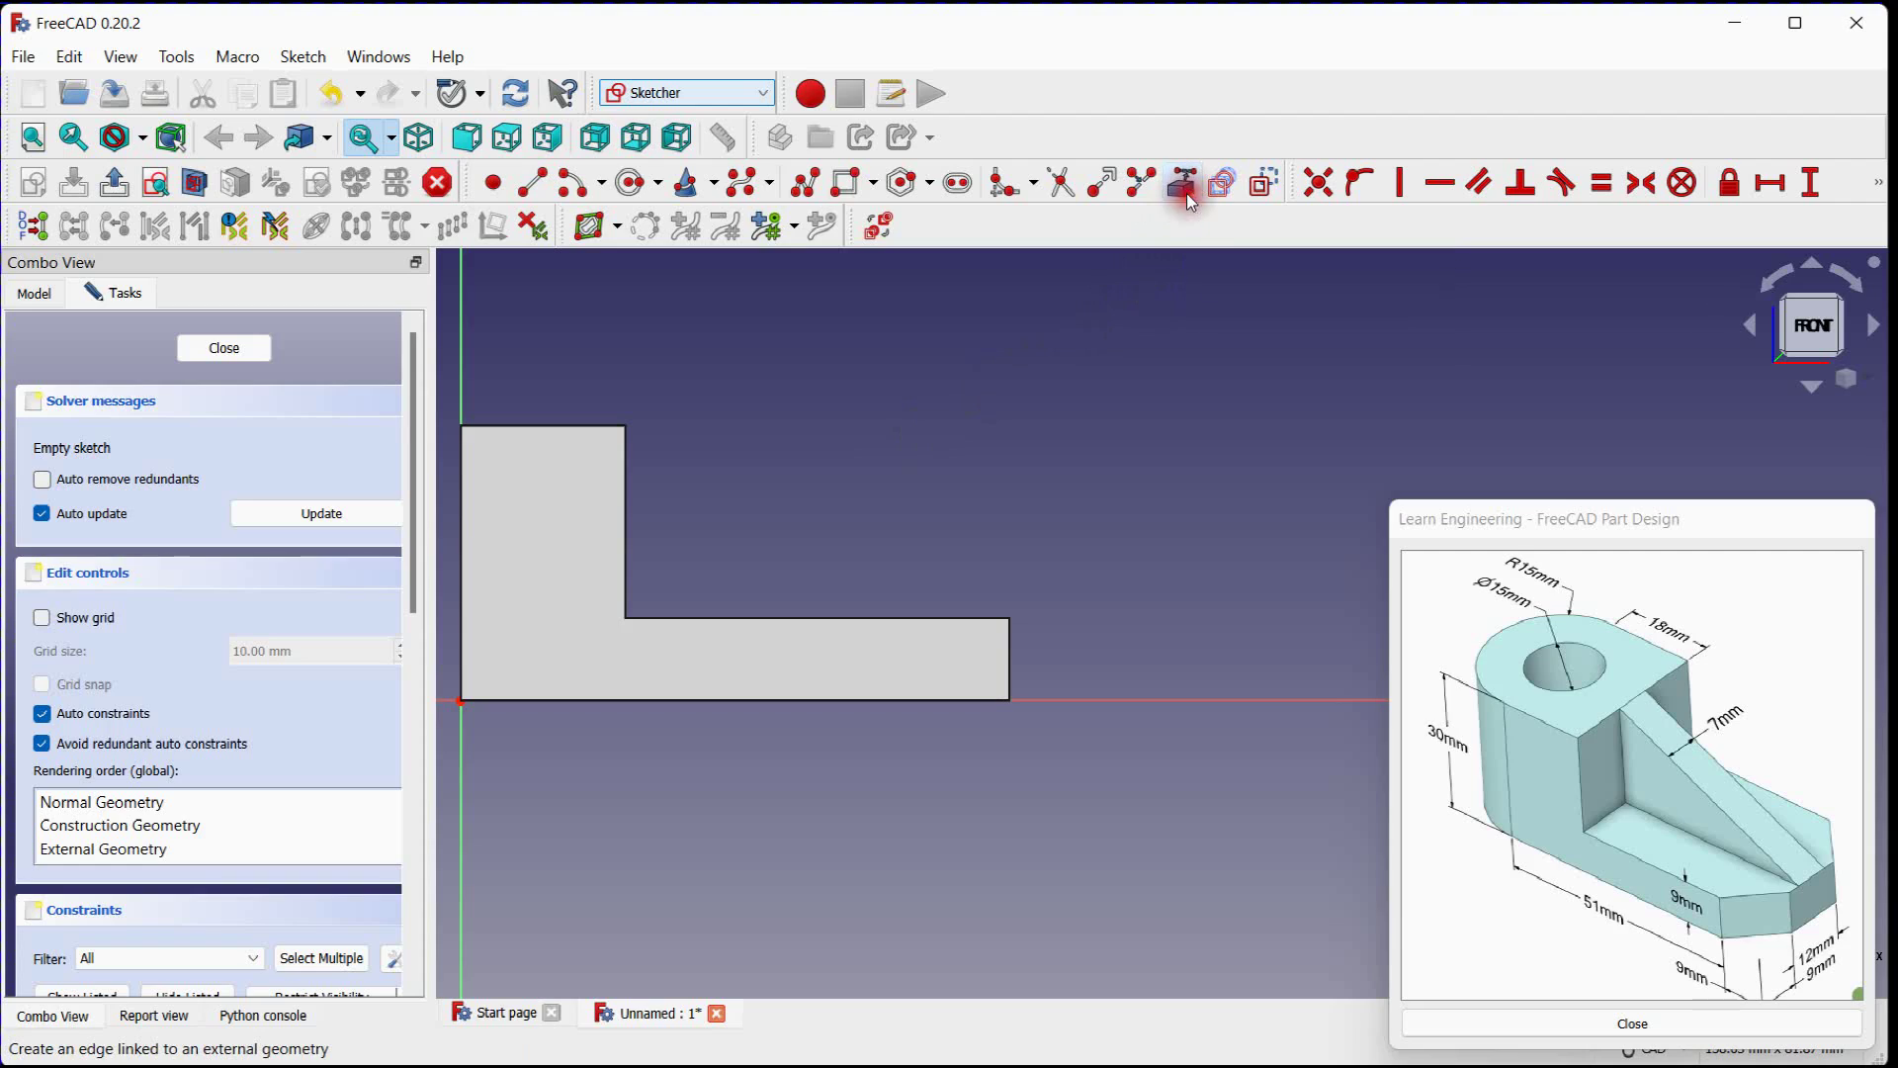
click(629, 527)
click(654, 619)
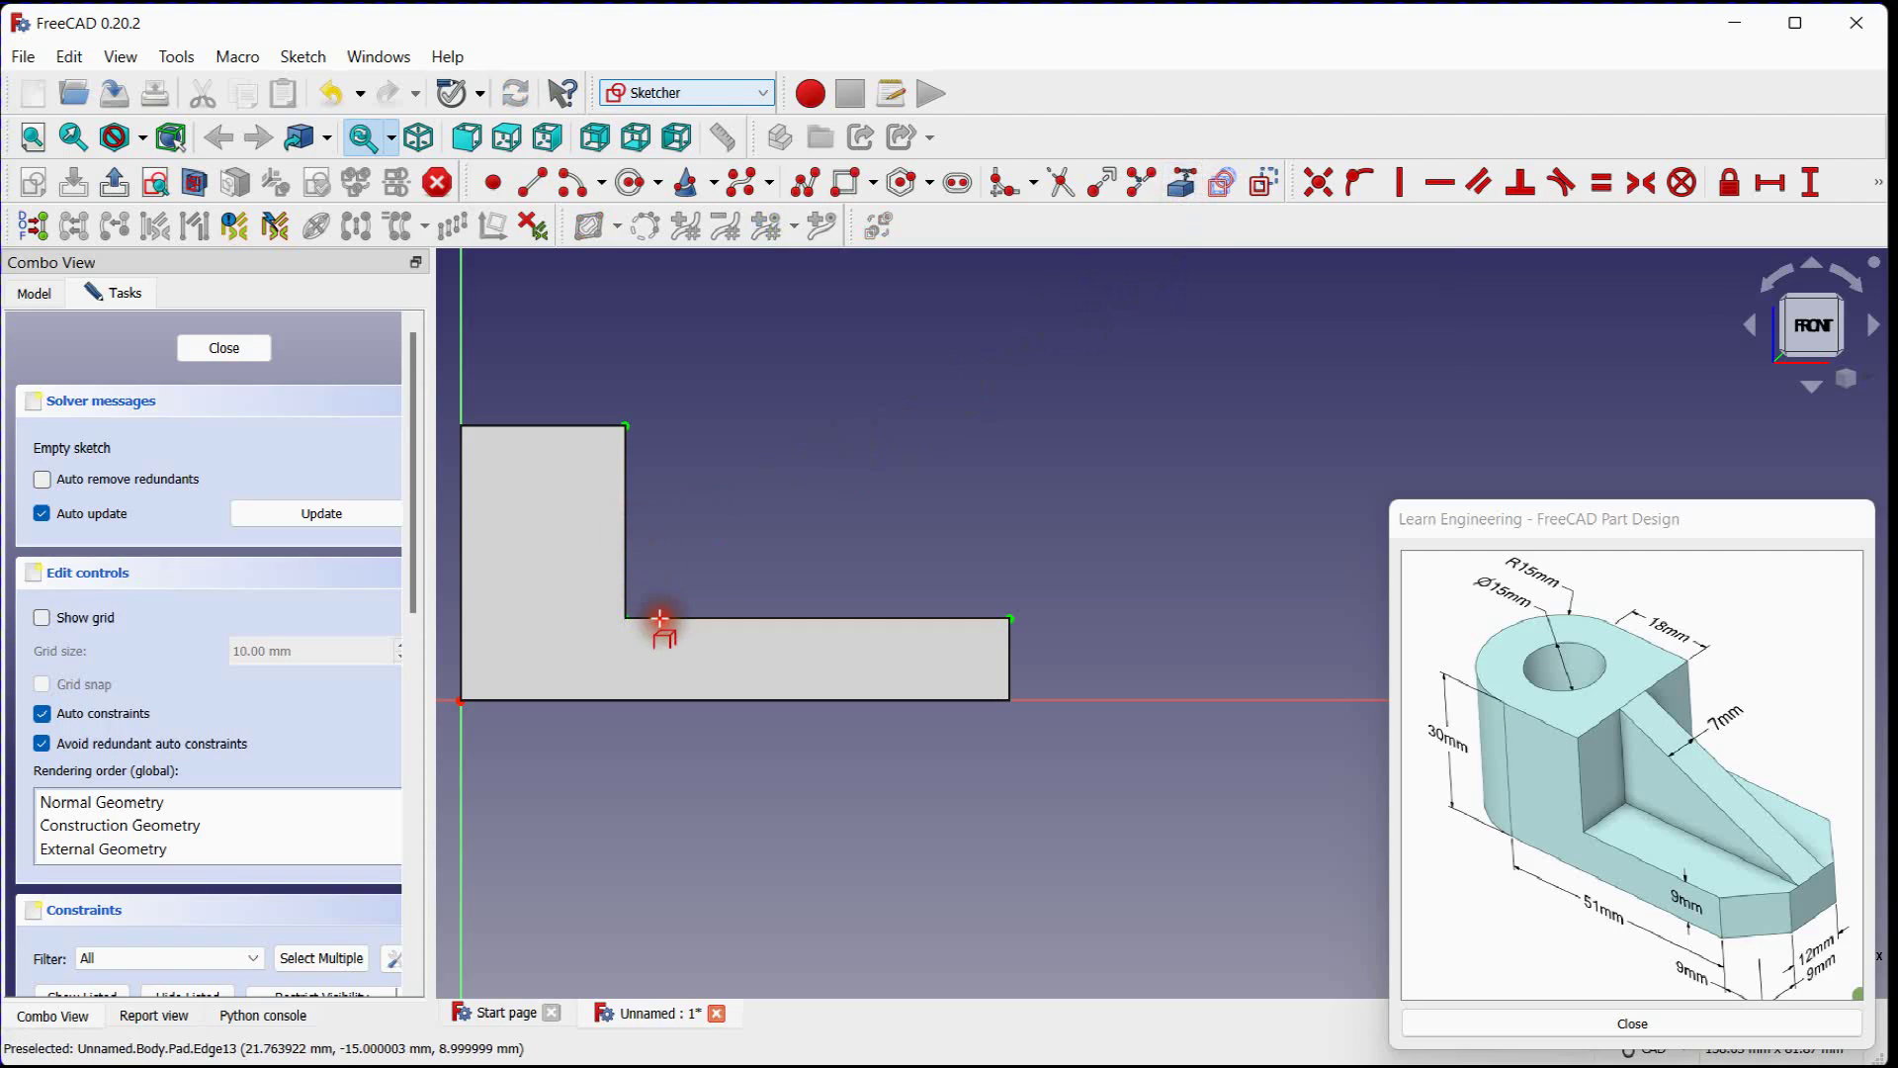
mouse_move(770, 493)
middle_down()
mouse_move(786, 501)
mouse_move(708, 708)
middle_up()
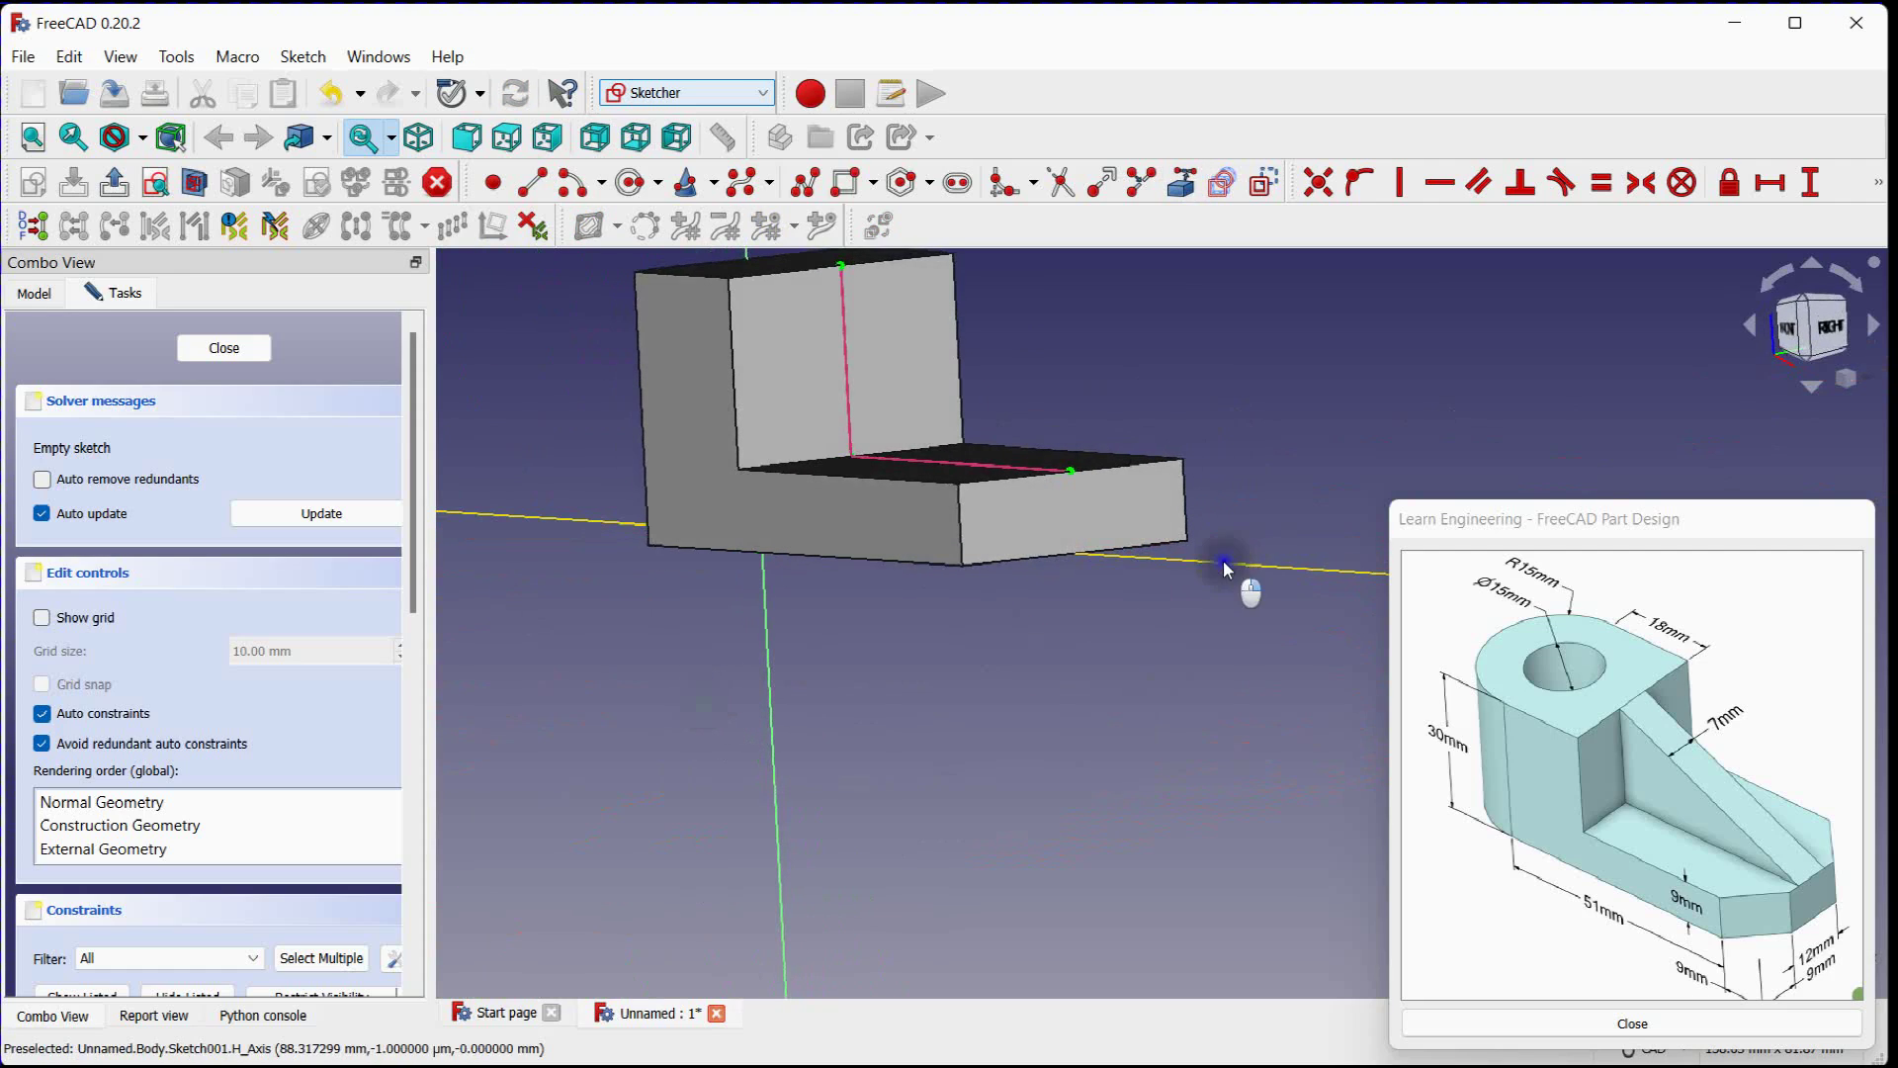
mouse_move(1242, 585)
middle_down()
mouse_move(1093, 738)
mouse_move(1097, 770)
middle_up()
middle_drag(1018, 624, 1023, 554)
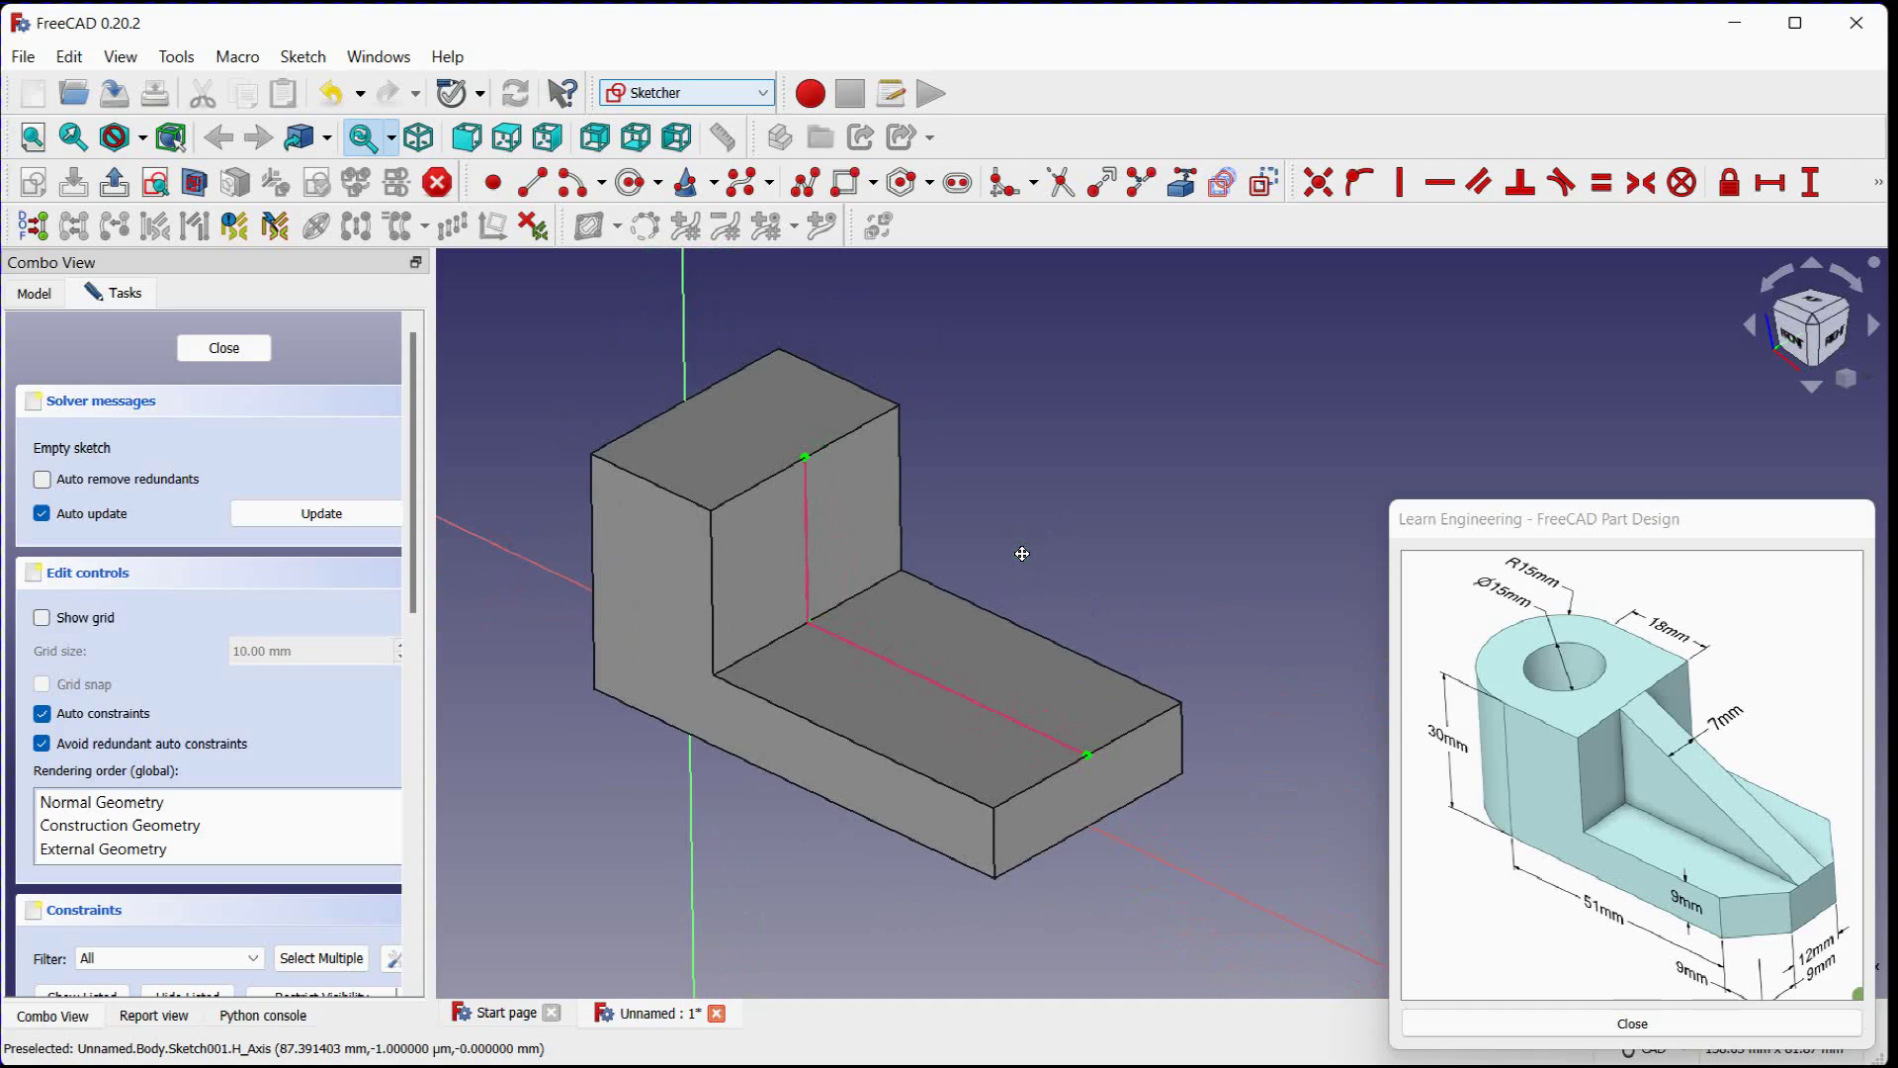
Step: Draw a closed triangular rib profile with a polyline through the three endpoints of the linked edges and close the sketch
click(806, 182)
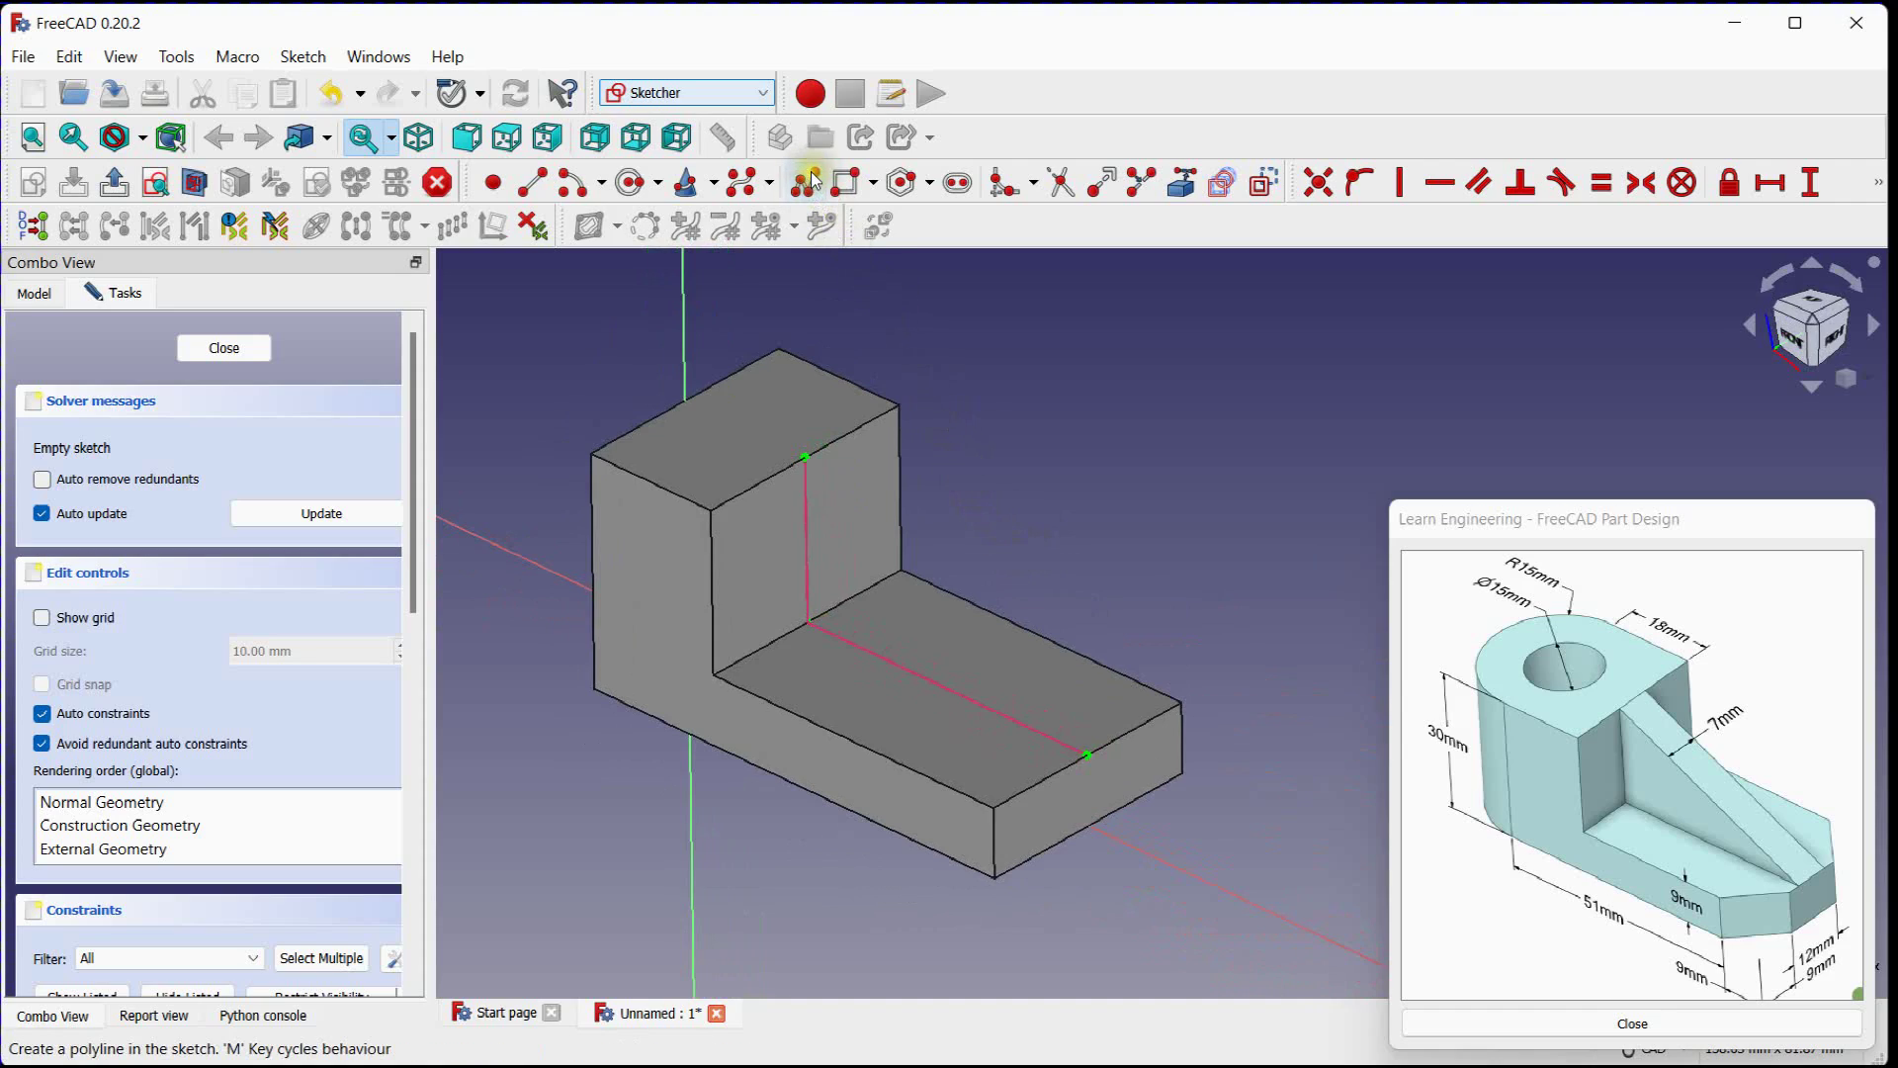
click(806, 456)
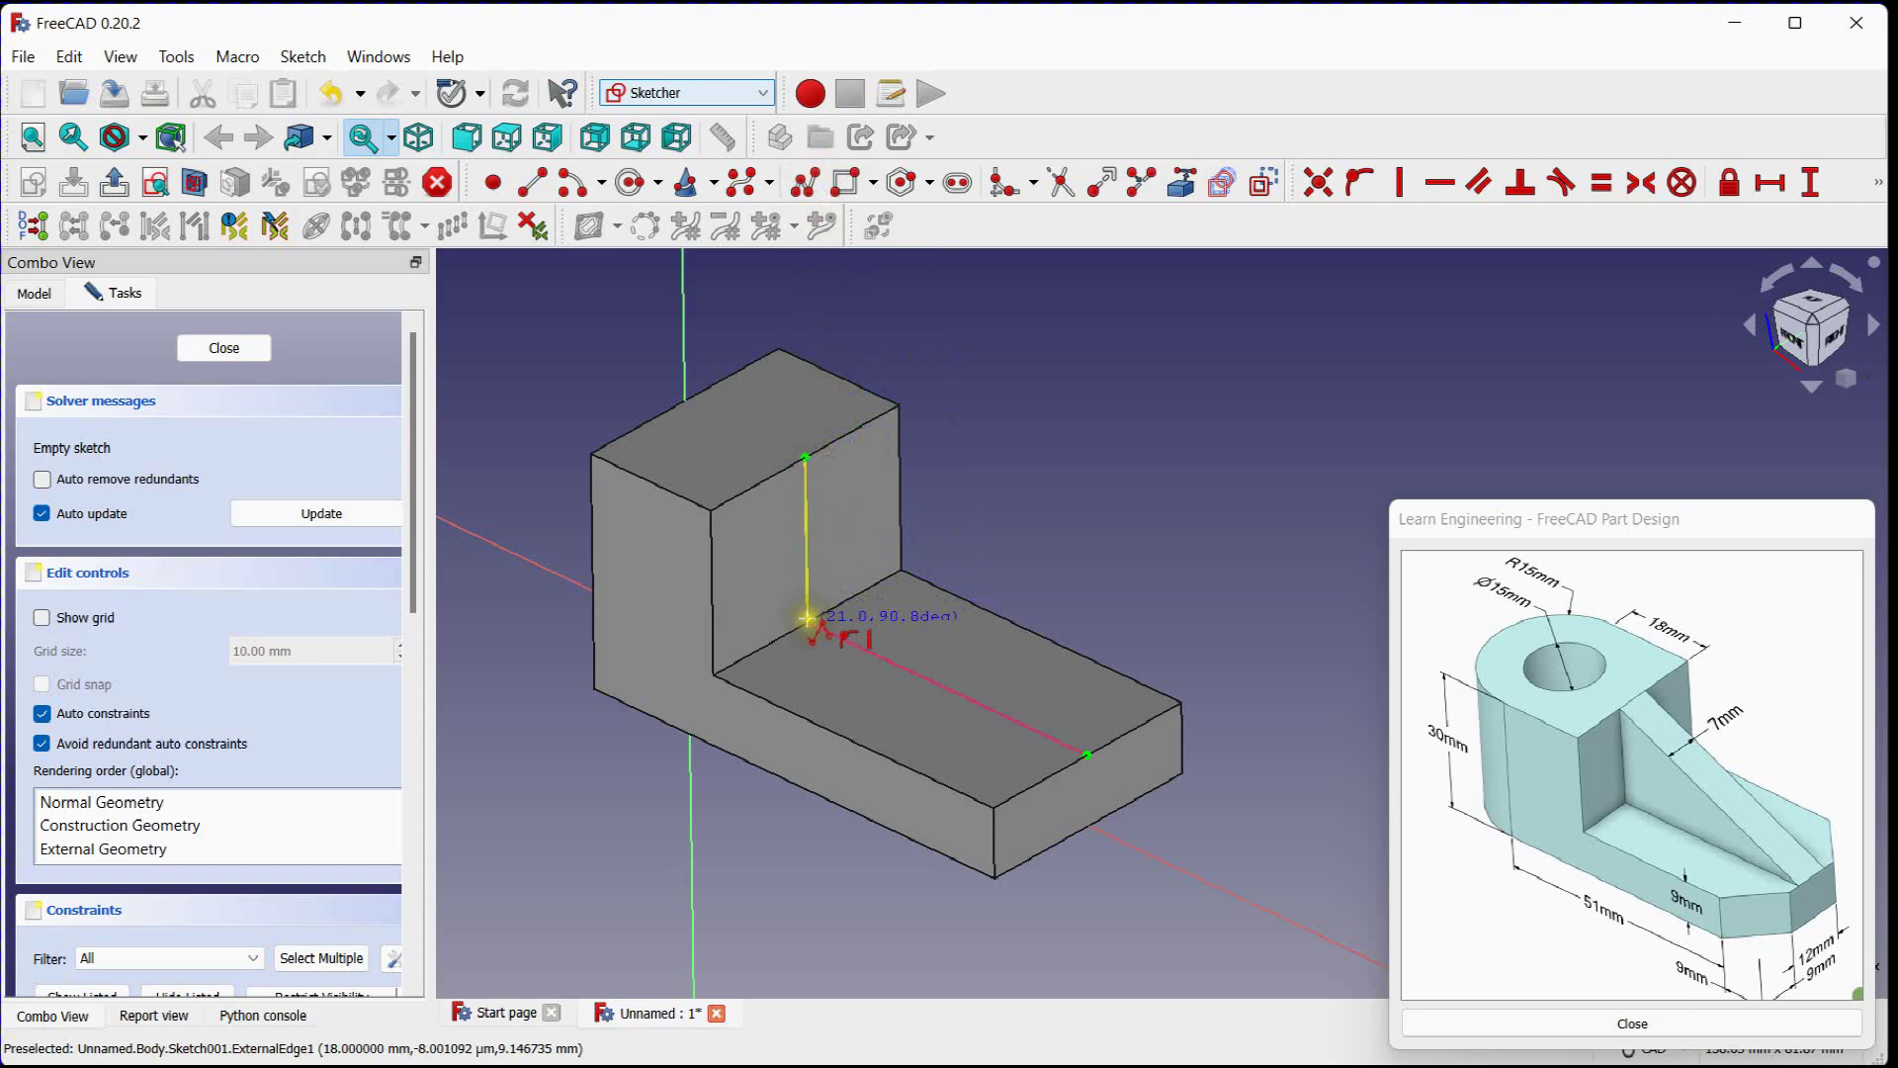
click(805, 618)
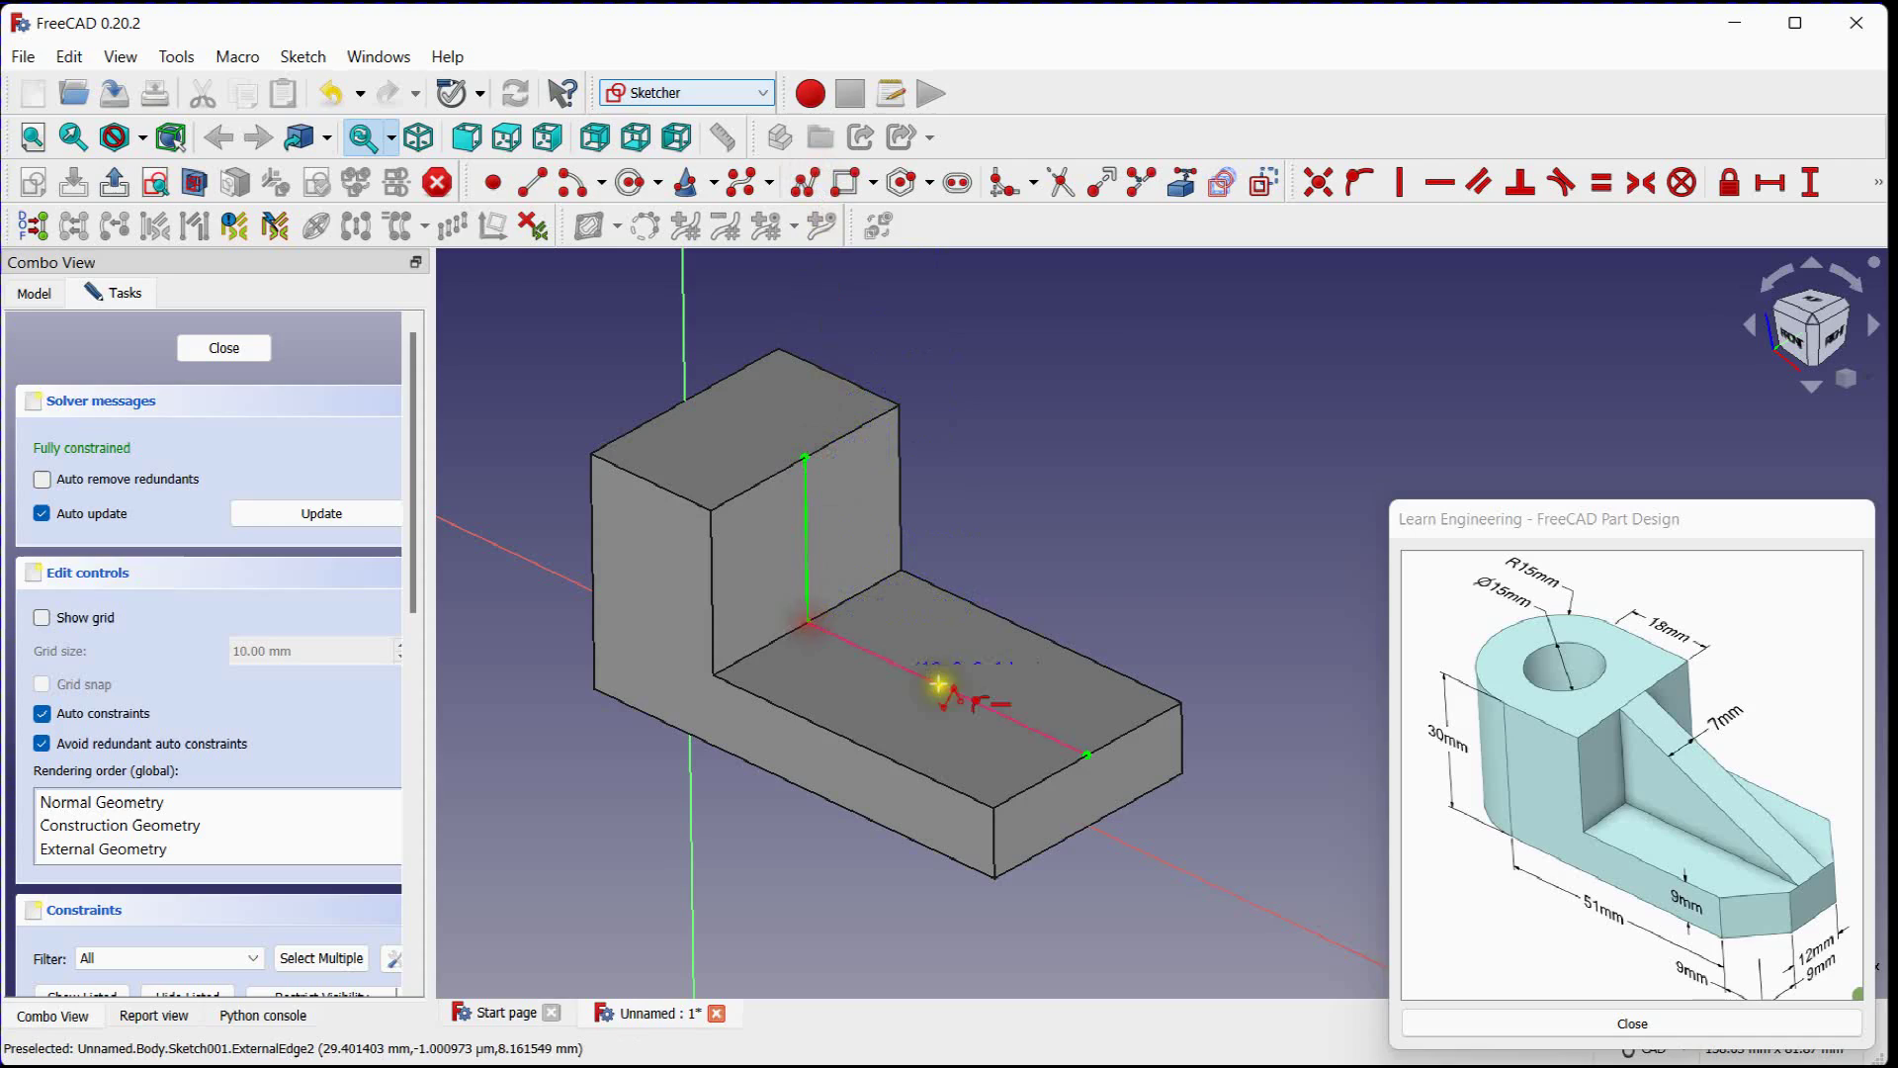
click(1087, 753)
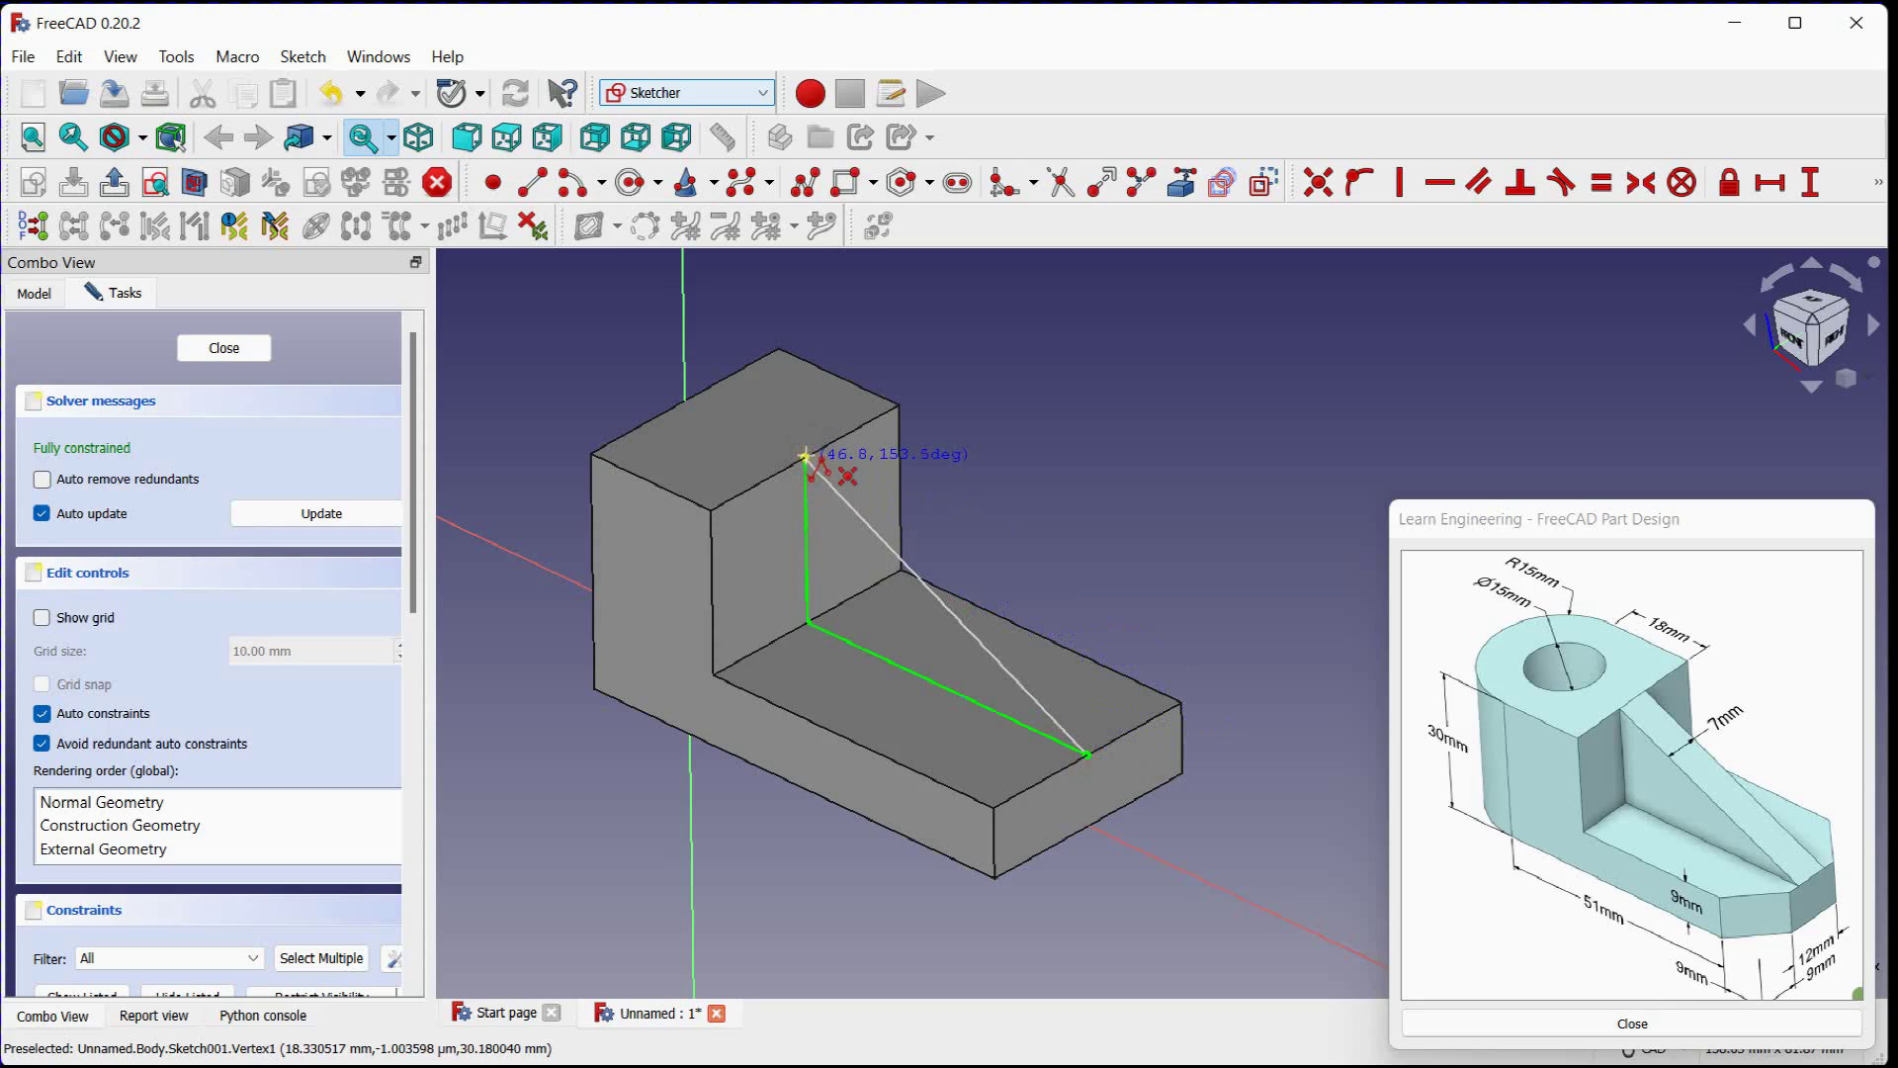
click(804, 457)
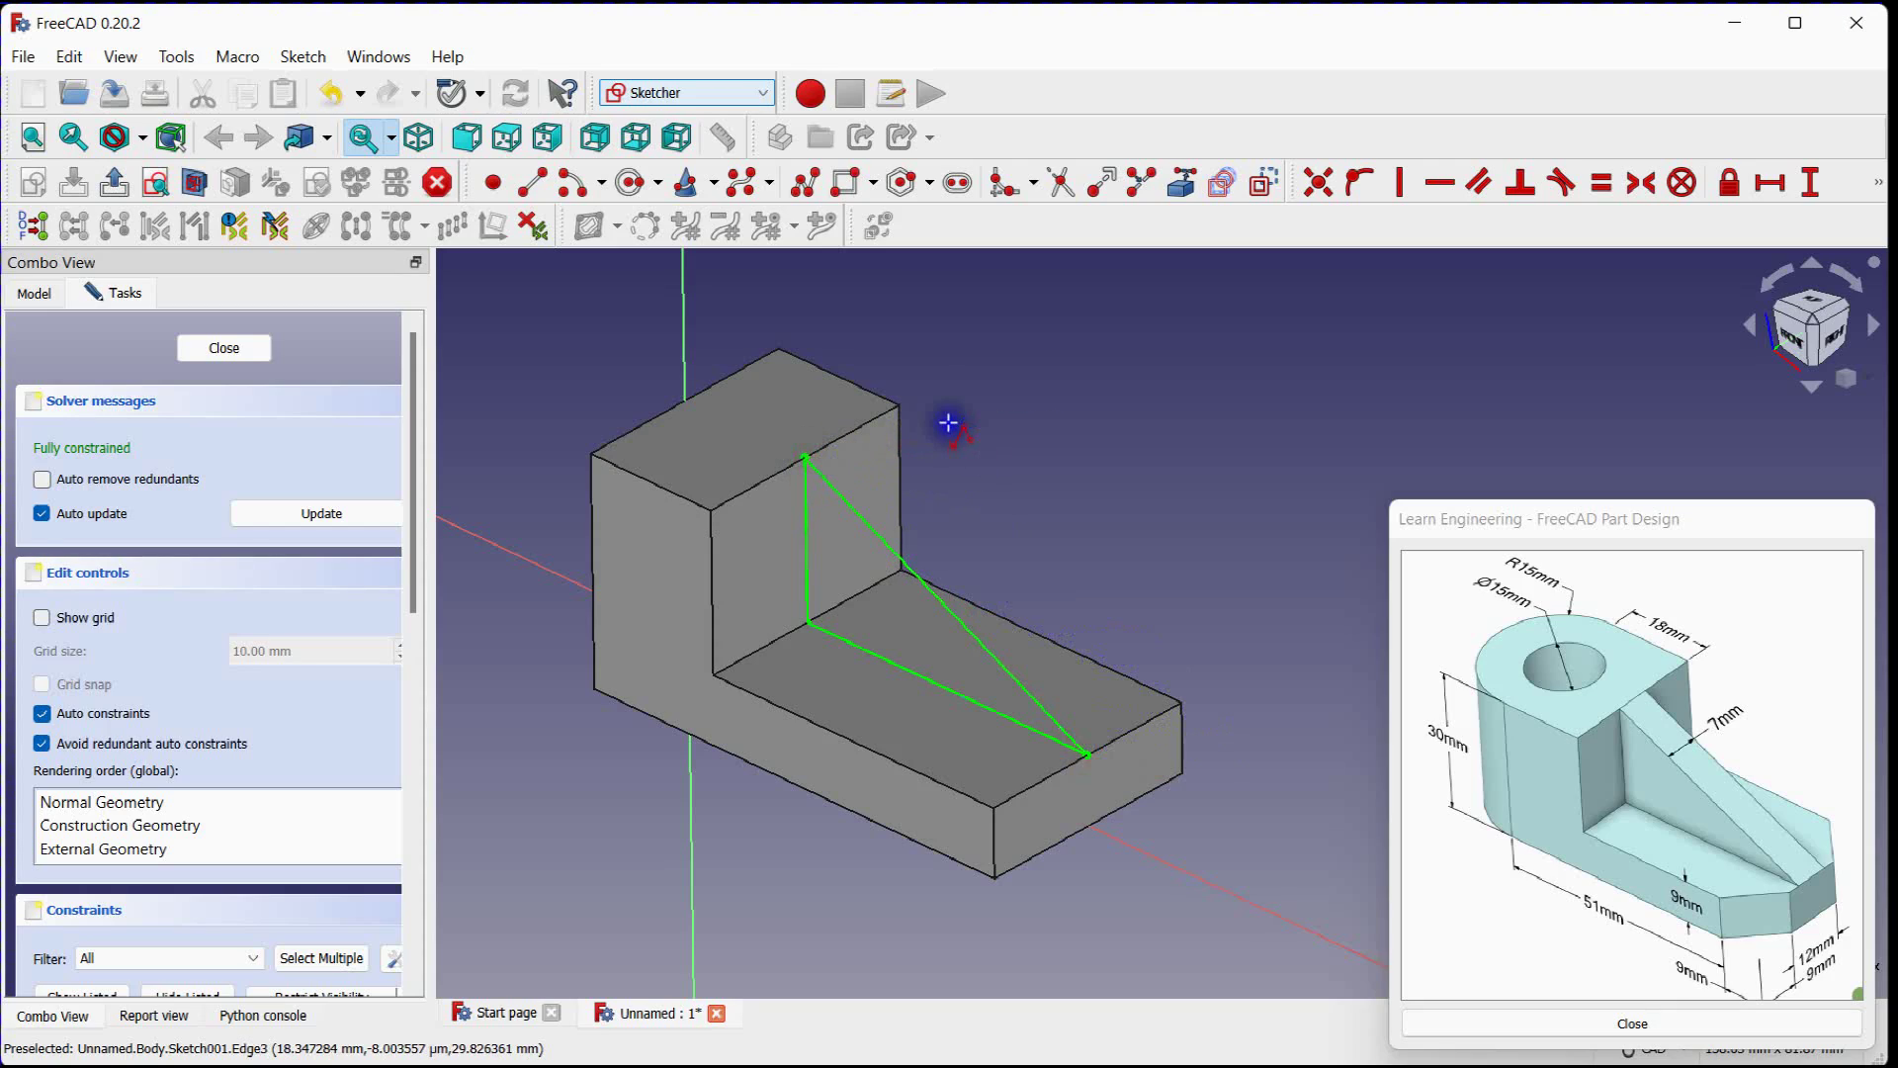
middle_drag(948, 423, 942, 416)
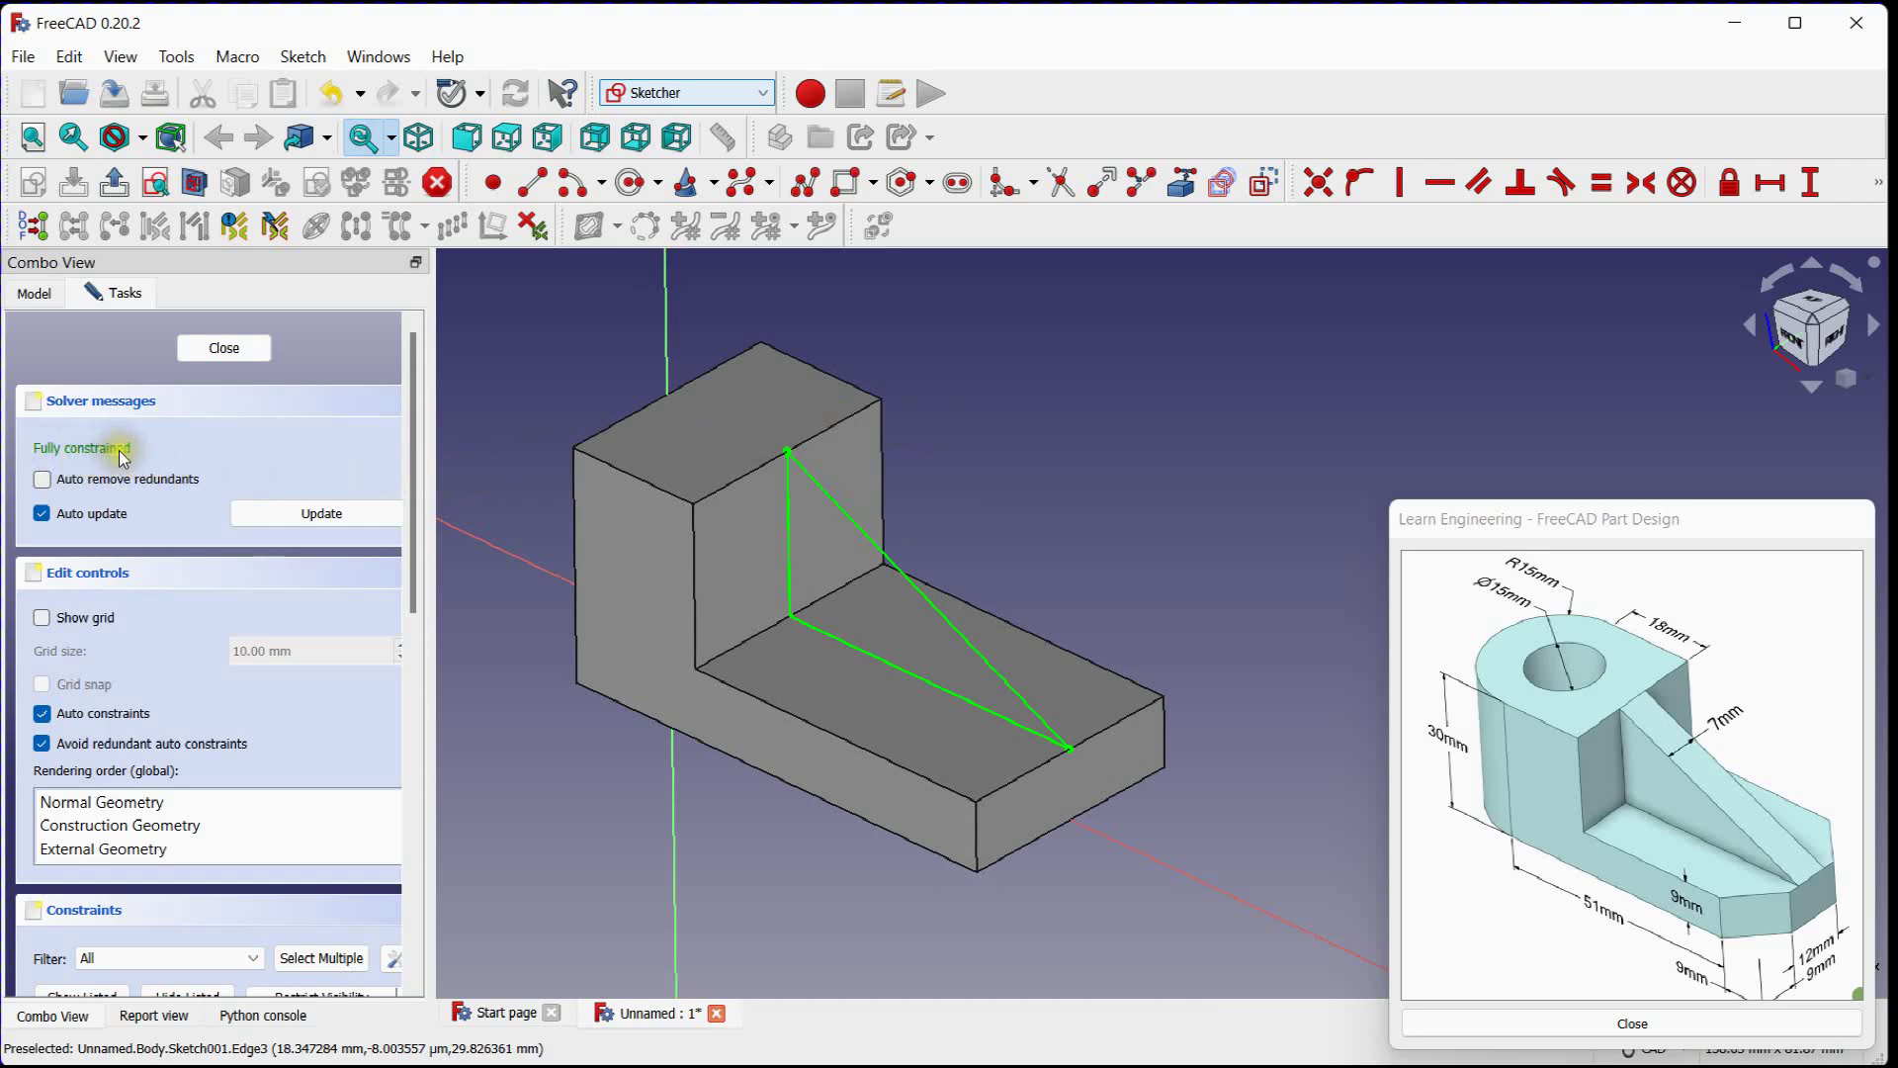
click(223, 348)
Step: Pad the triangular rib sketch 7 mm, symmetric to the sketch plane
scroll(951, 400, up, 2)
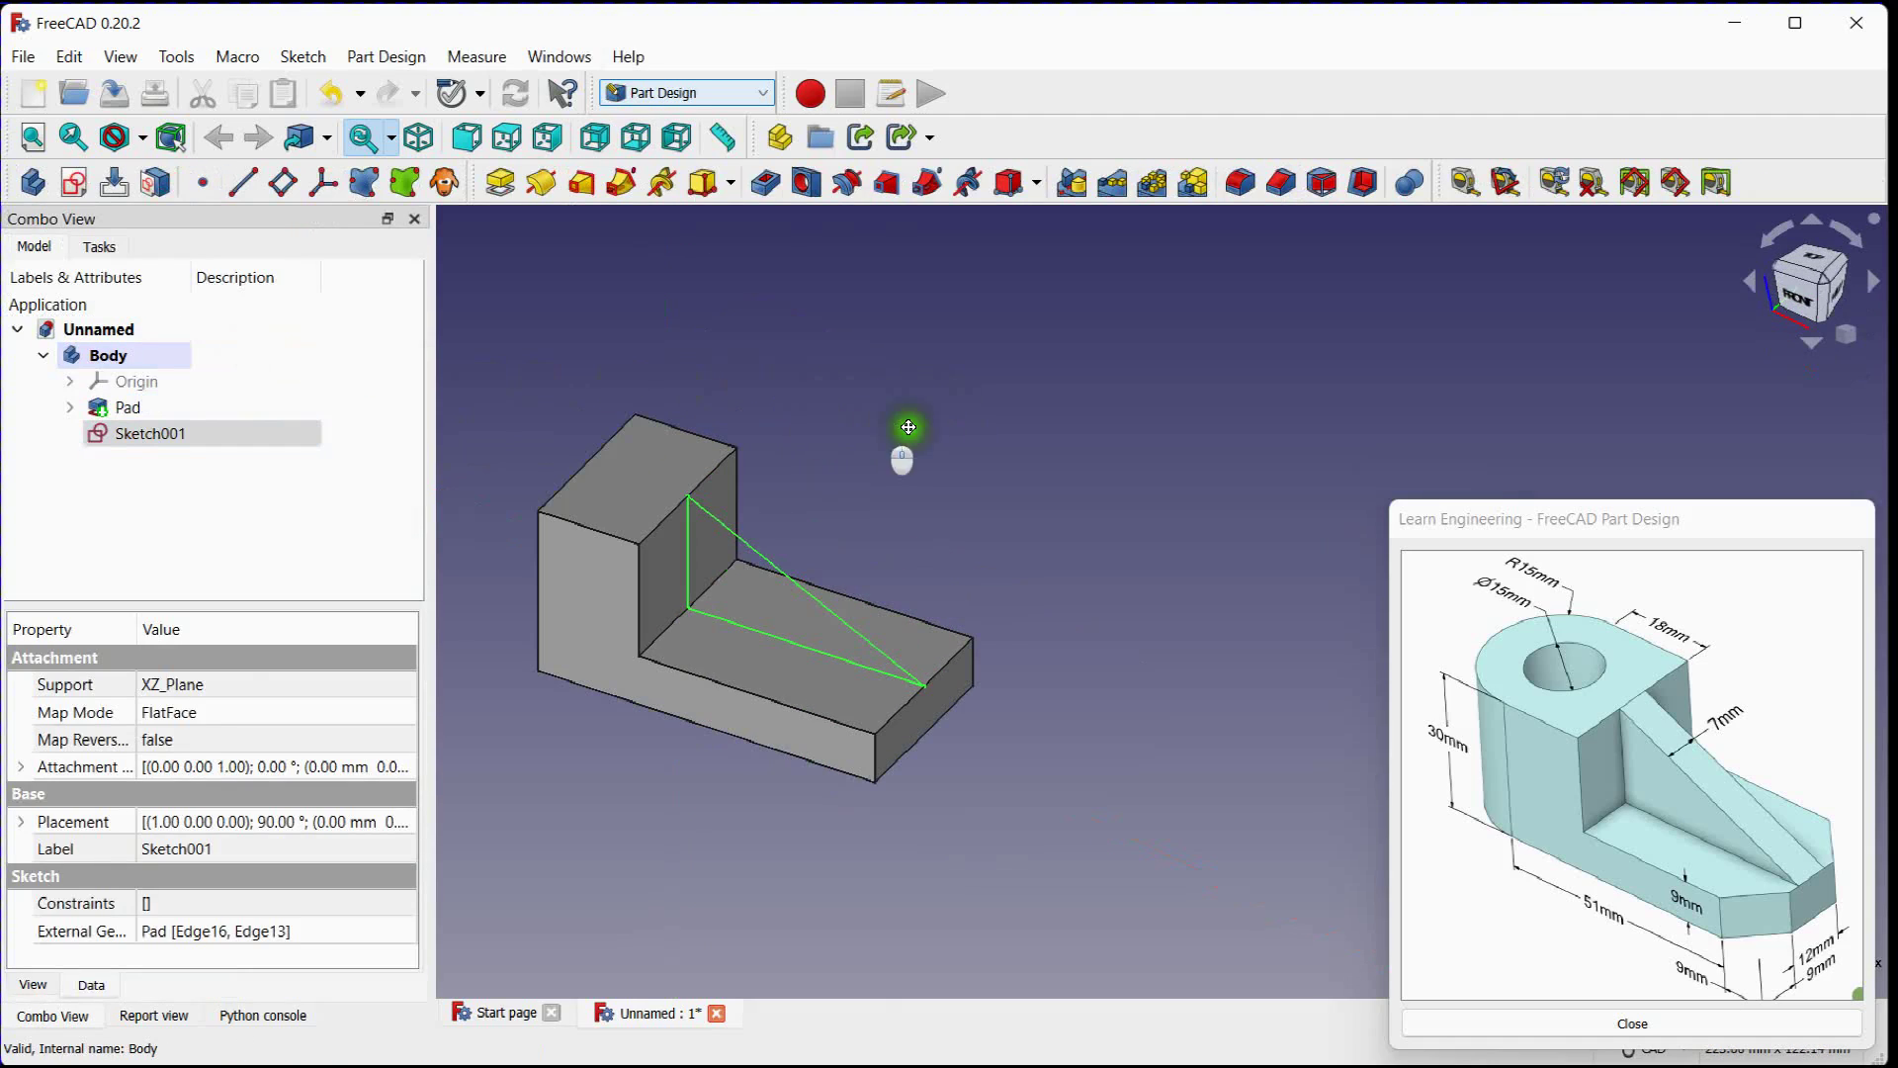
middle_drag(903, 424, 974, 419)
click(500, 182)
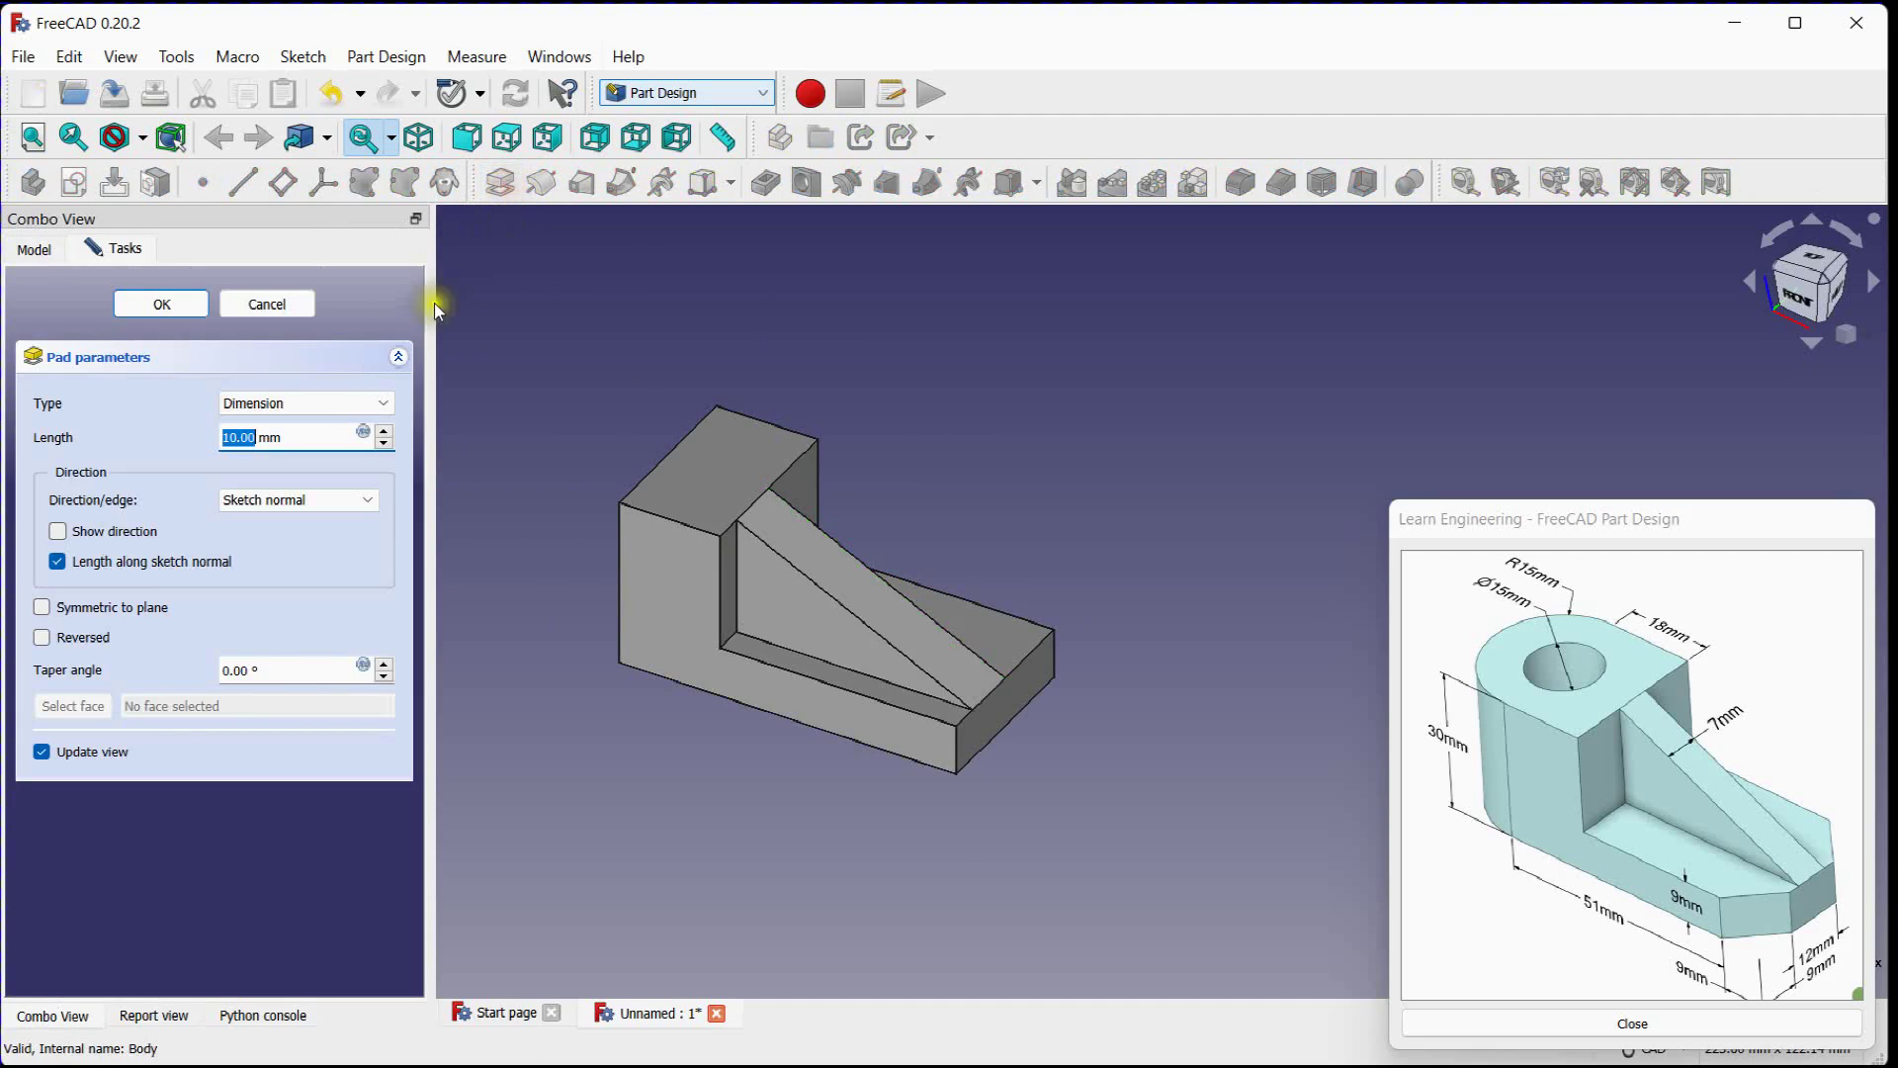
click(89, 611)
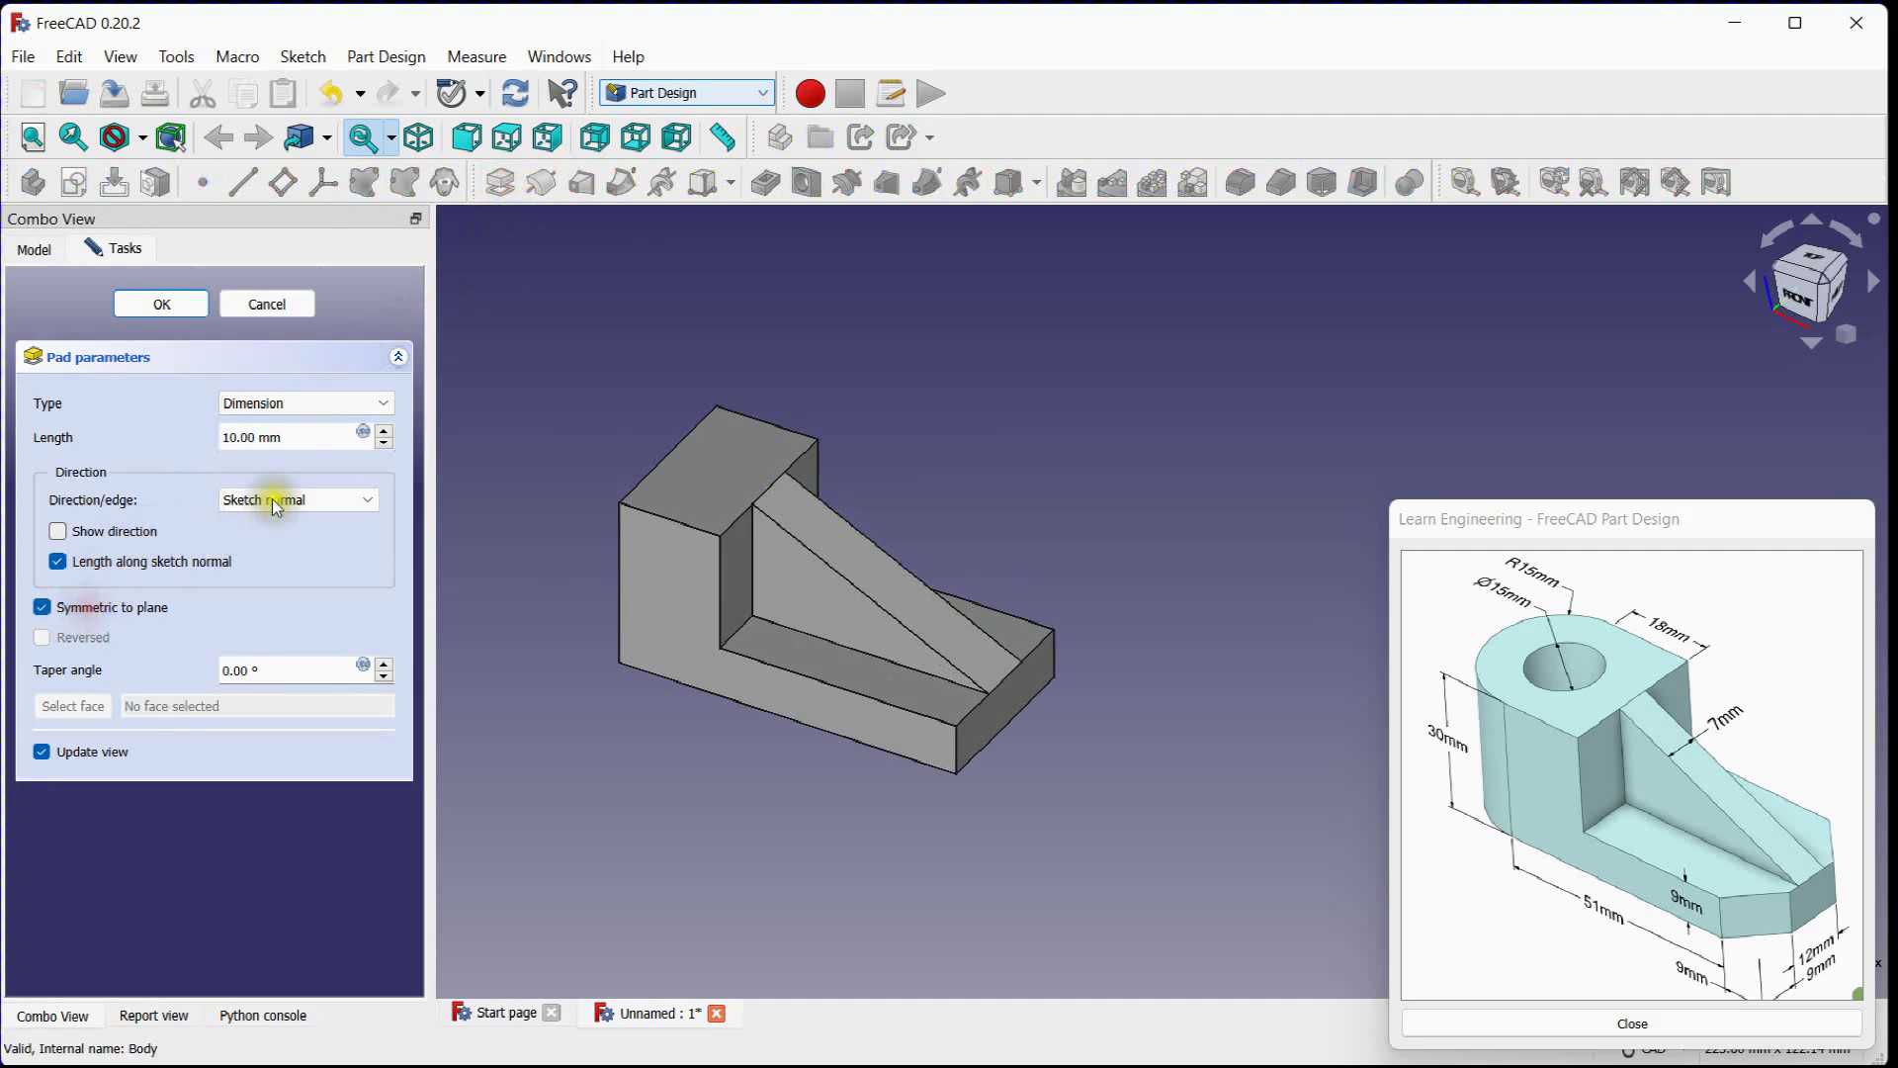
scroll(300, 440, down, 3)
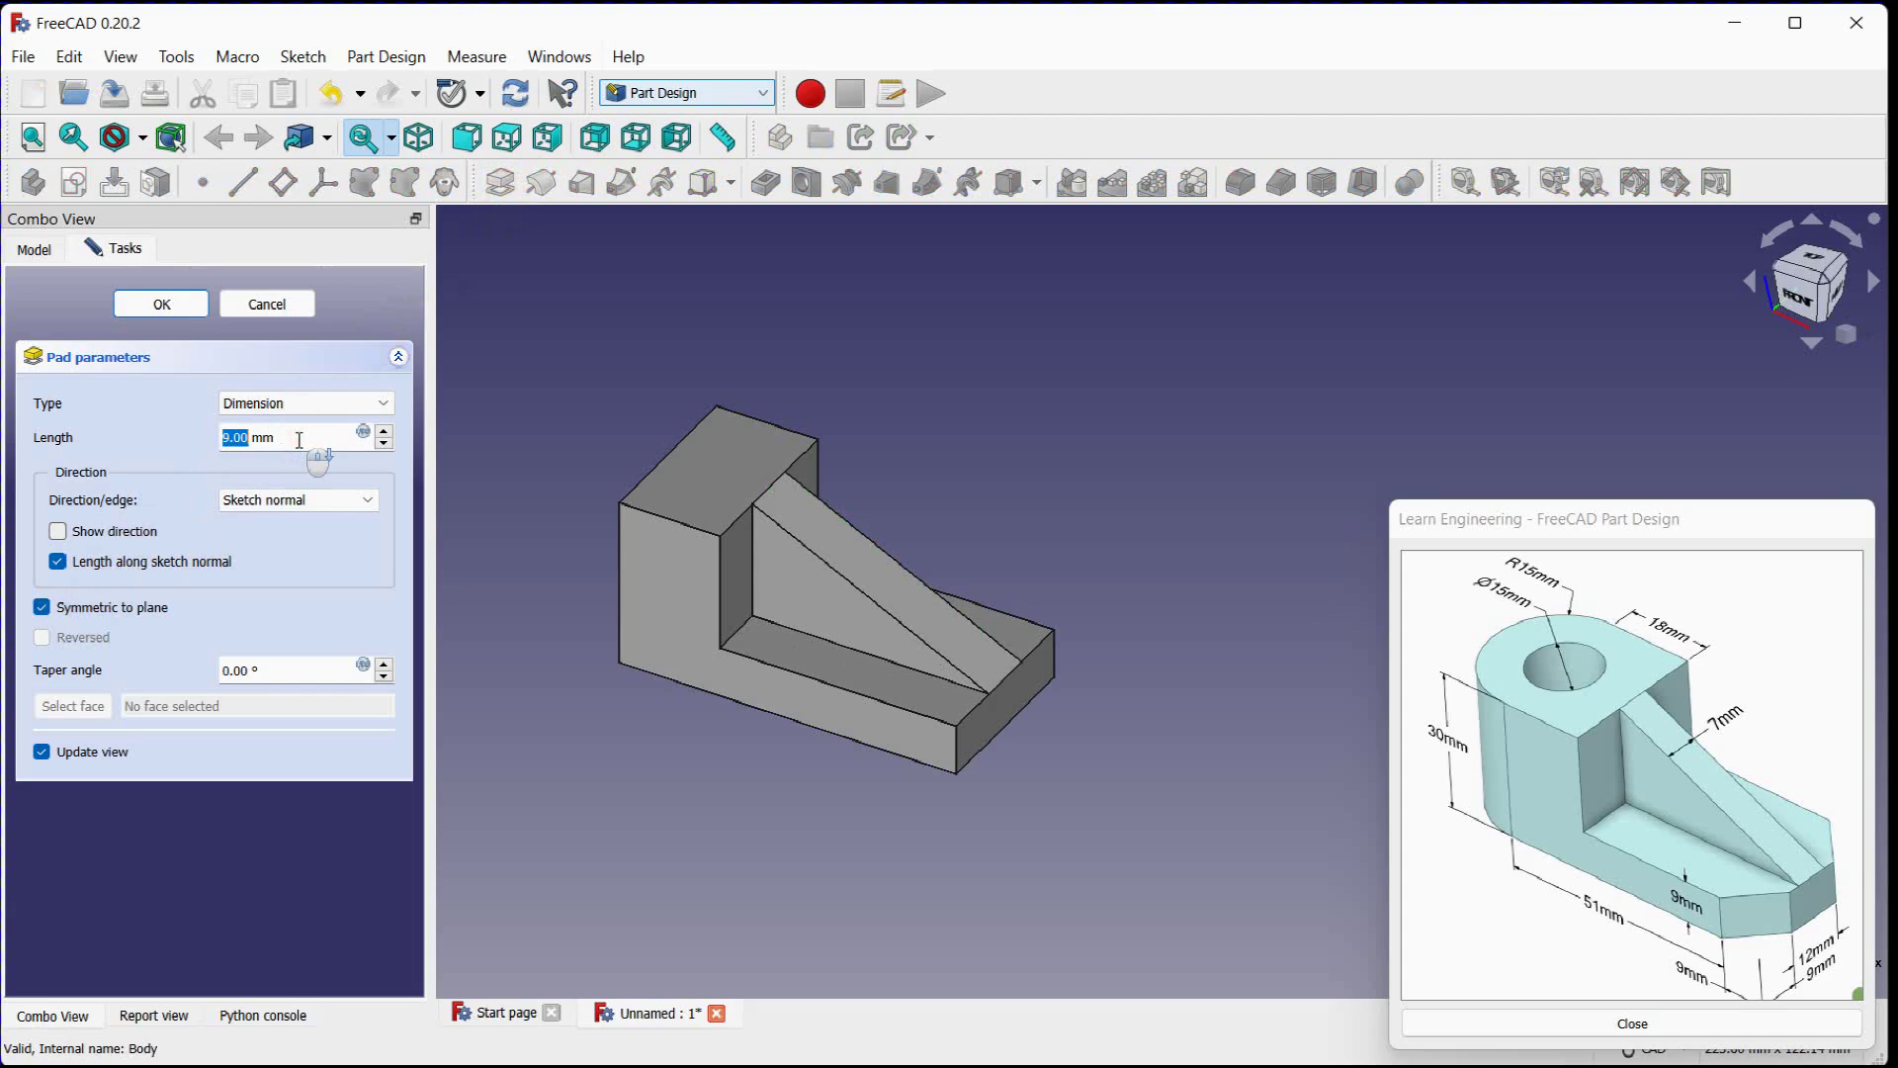
scroll(555, 411, down, 3)
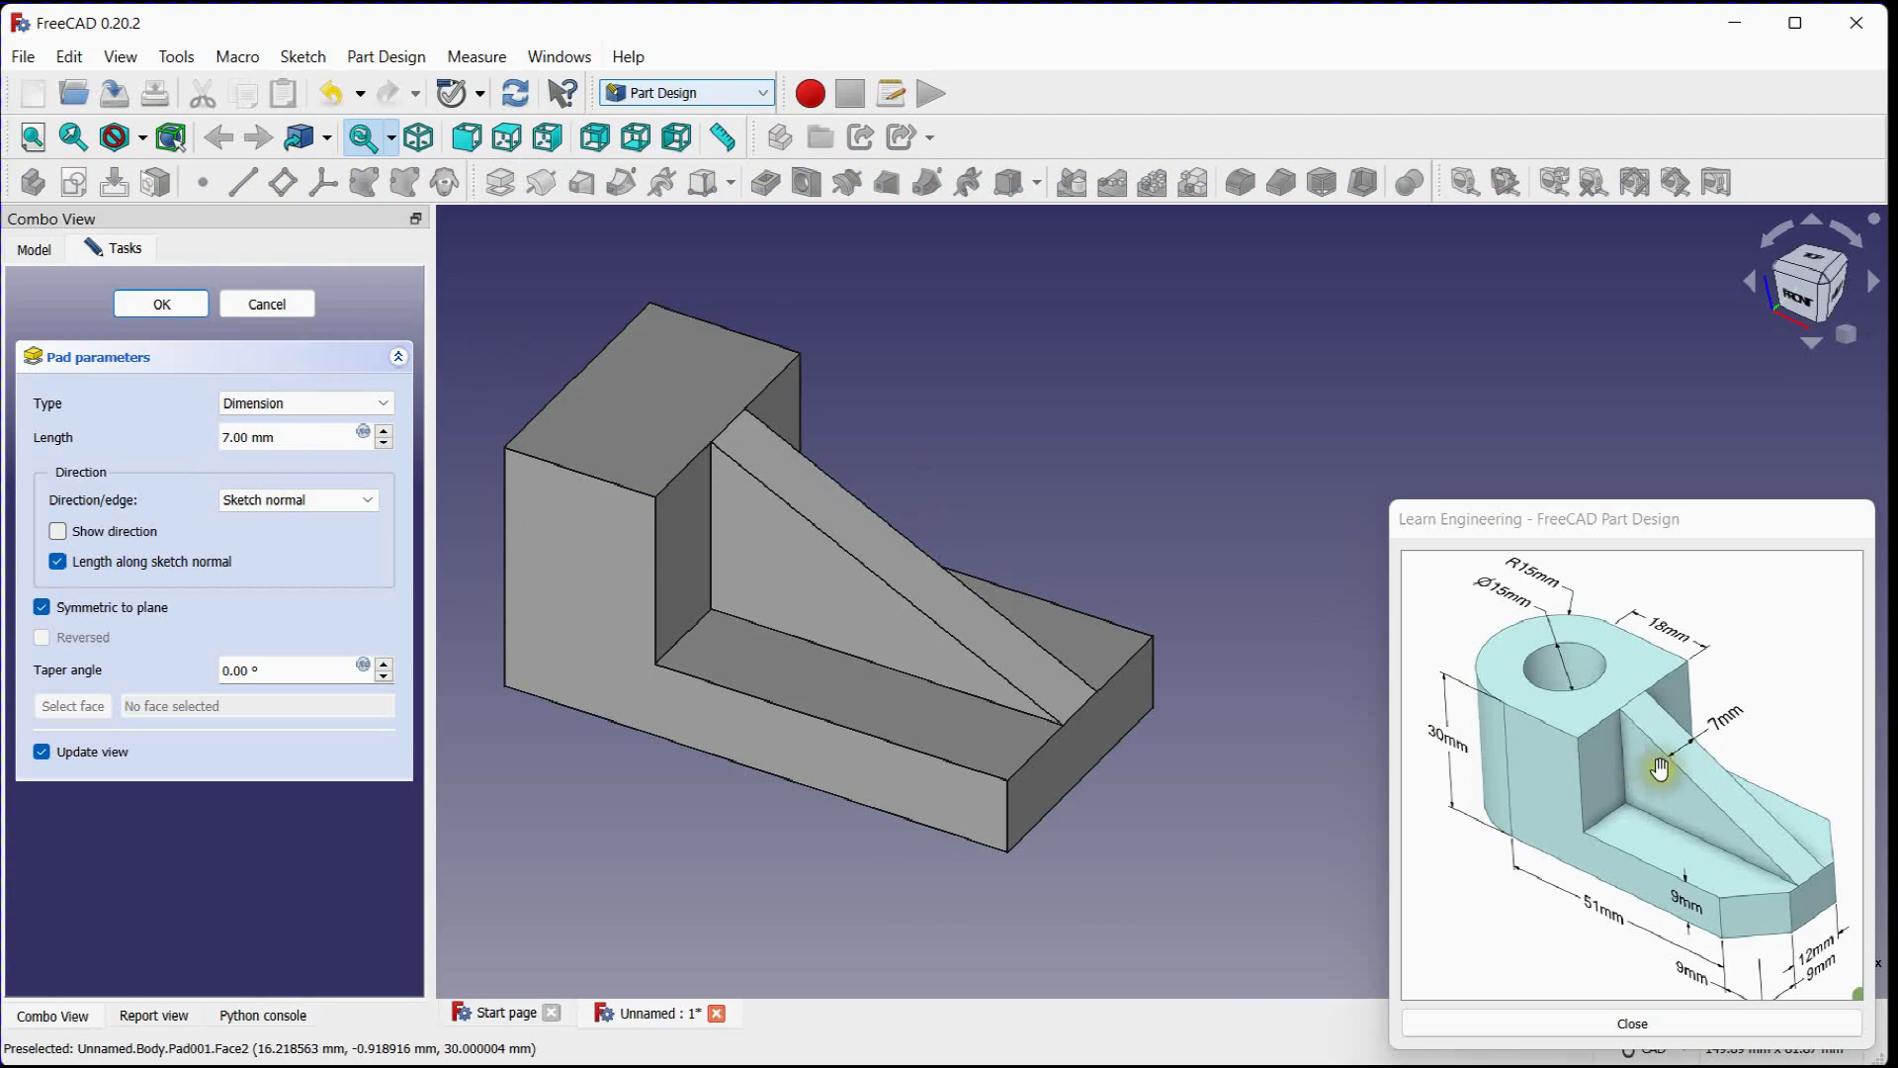
click(162, 305)
middle_drag(1002, 442, 1013, 461)
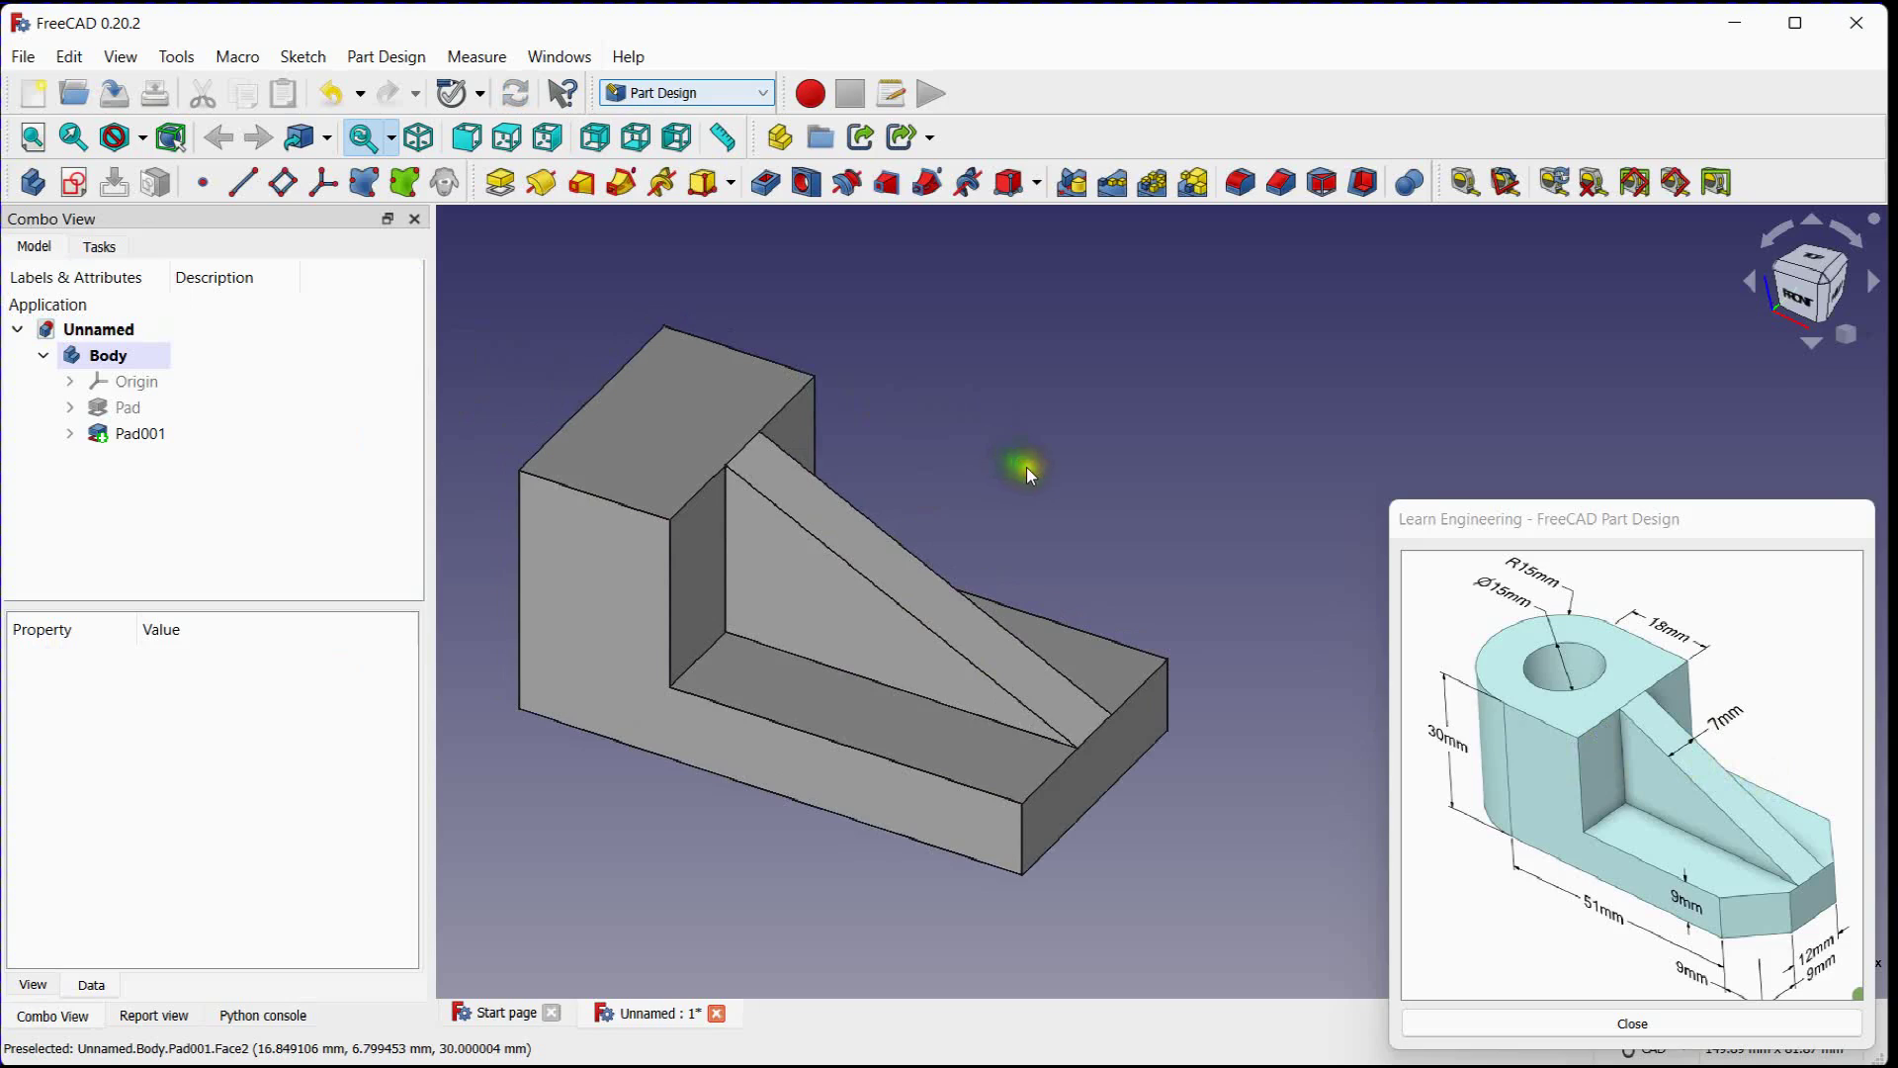
Step: Chamfer the front vertical corner edge at the base's free end with an equal distance of 9 mm
click(1024, 848)
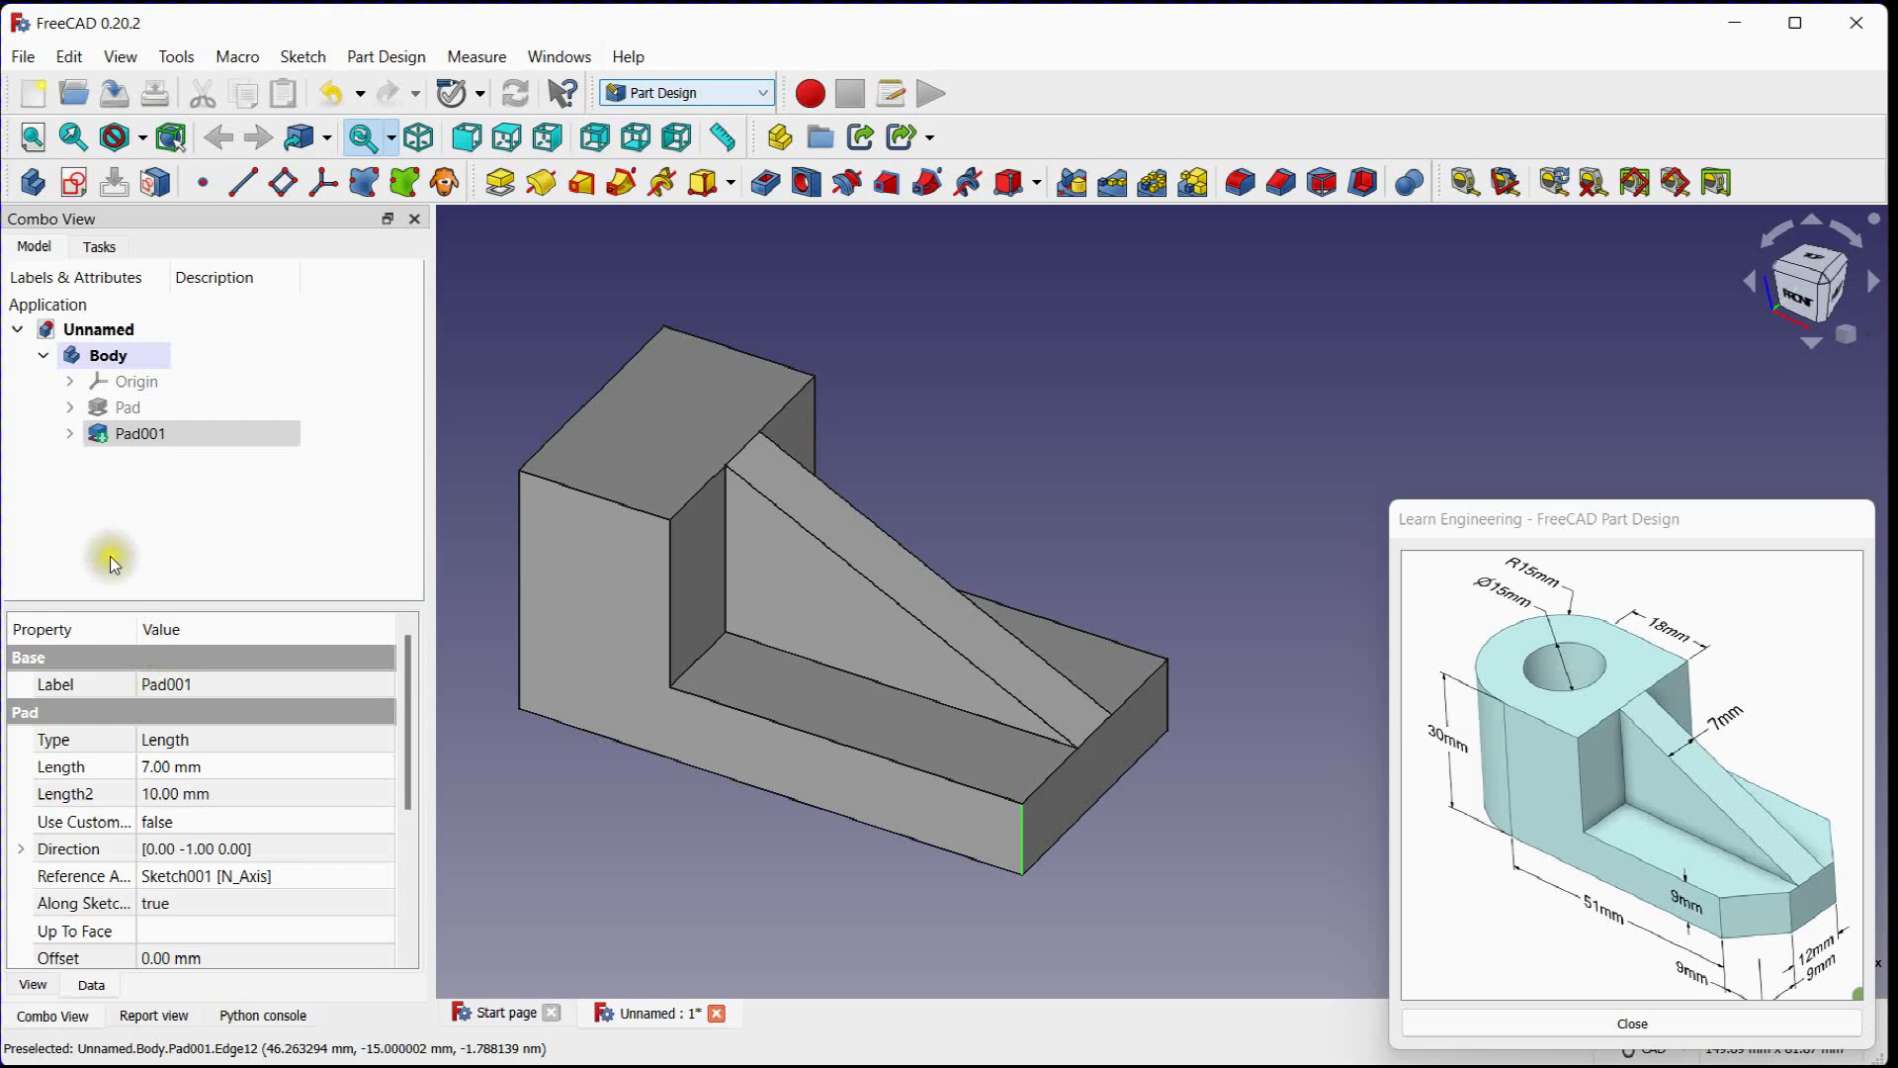
click(91, 249)
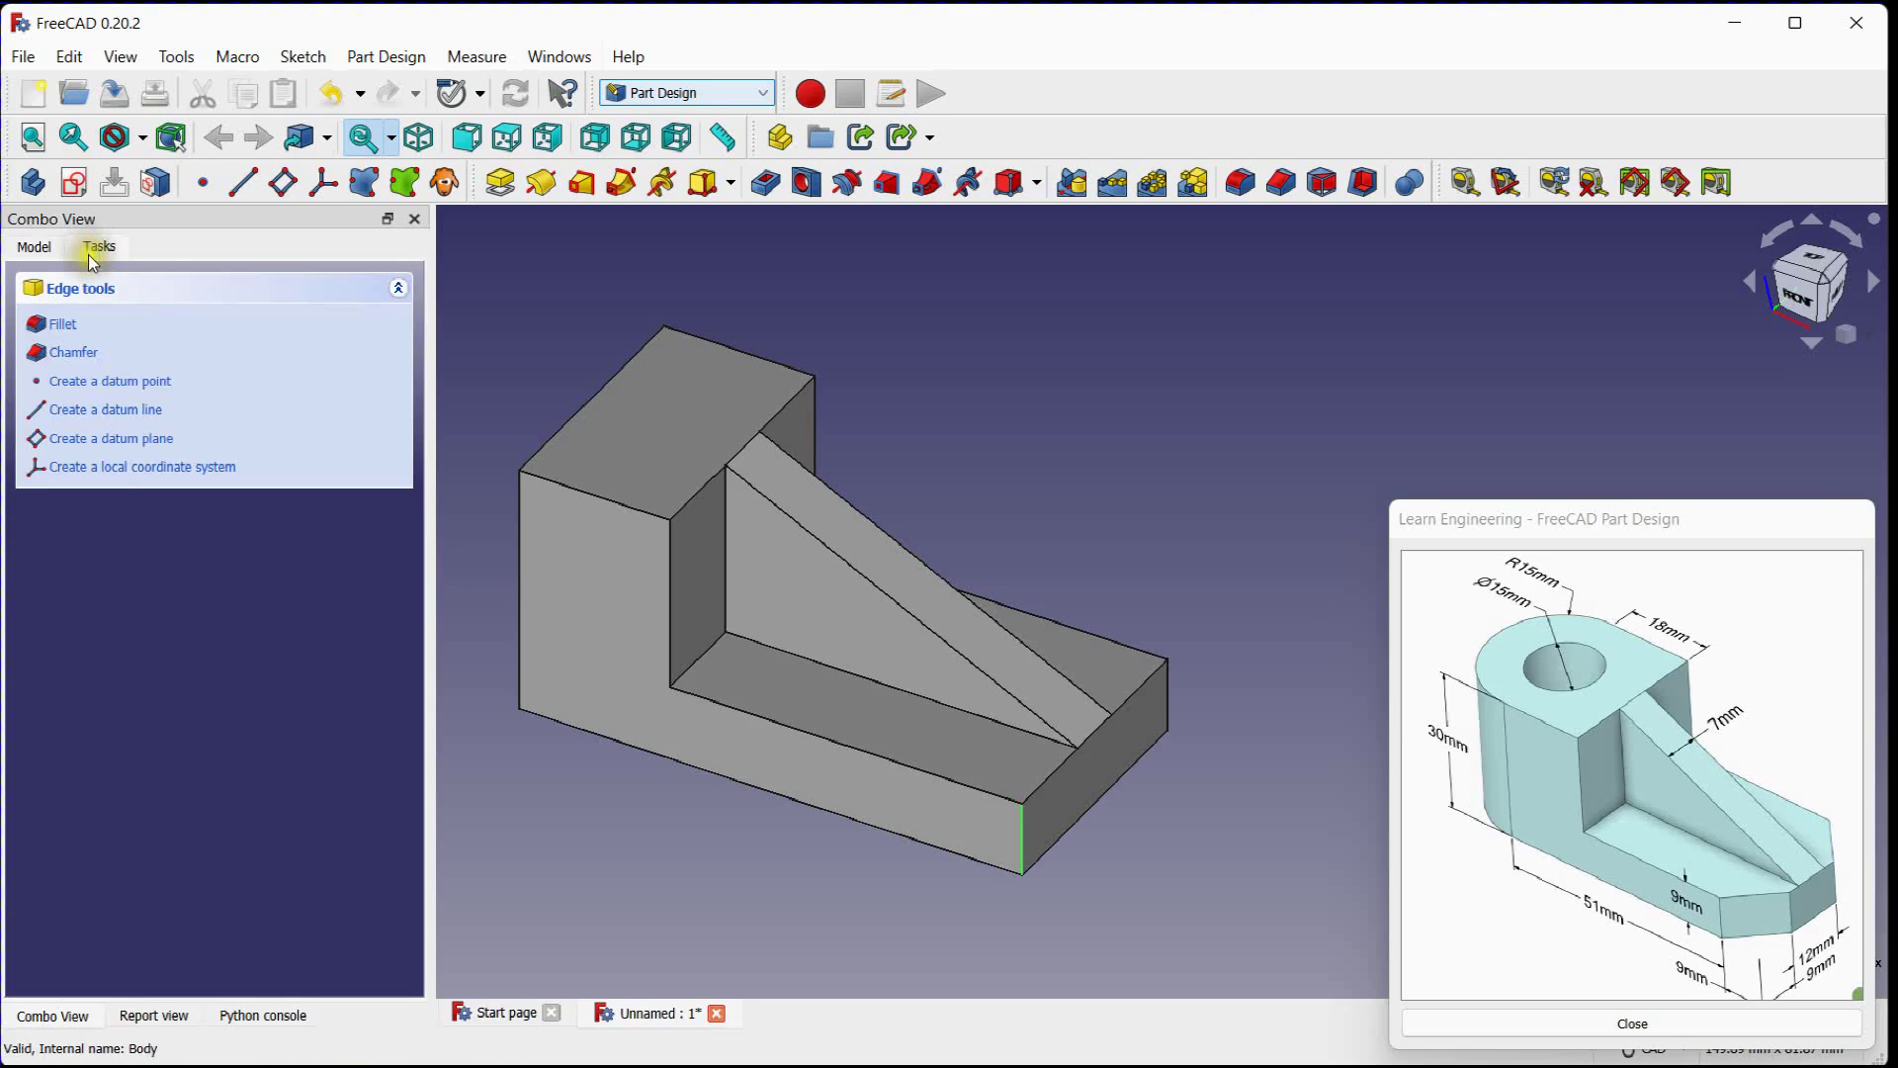
click(65, 352)
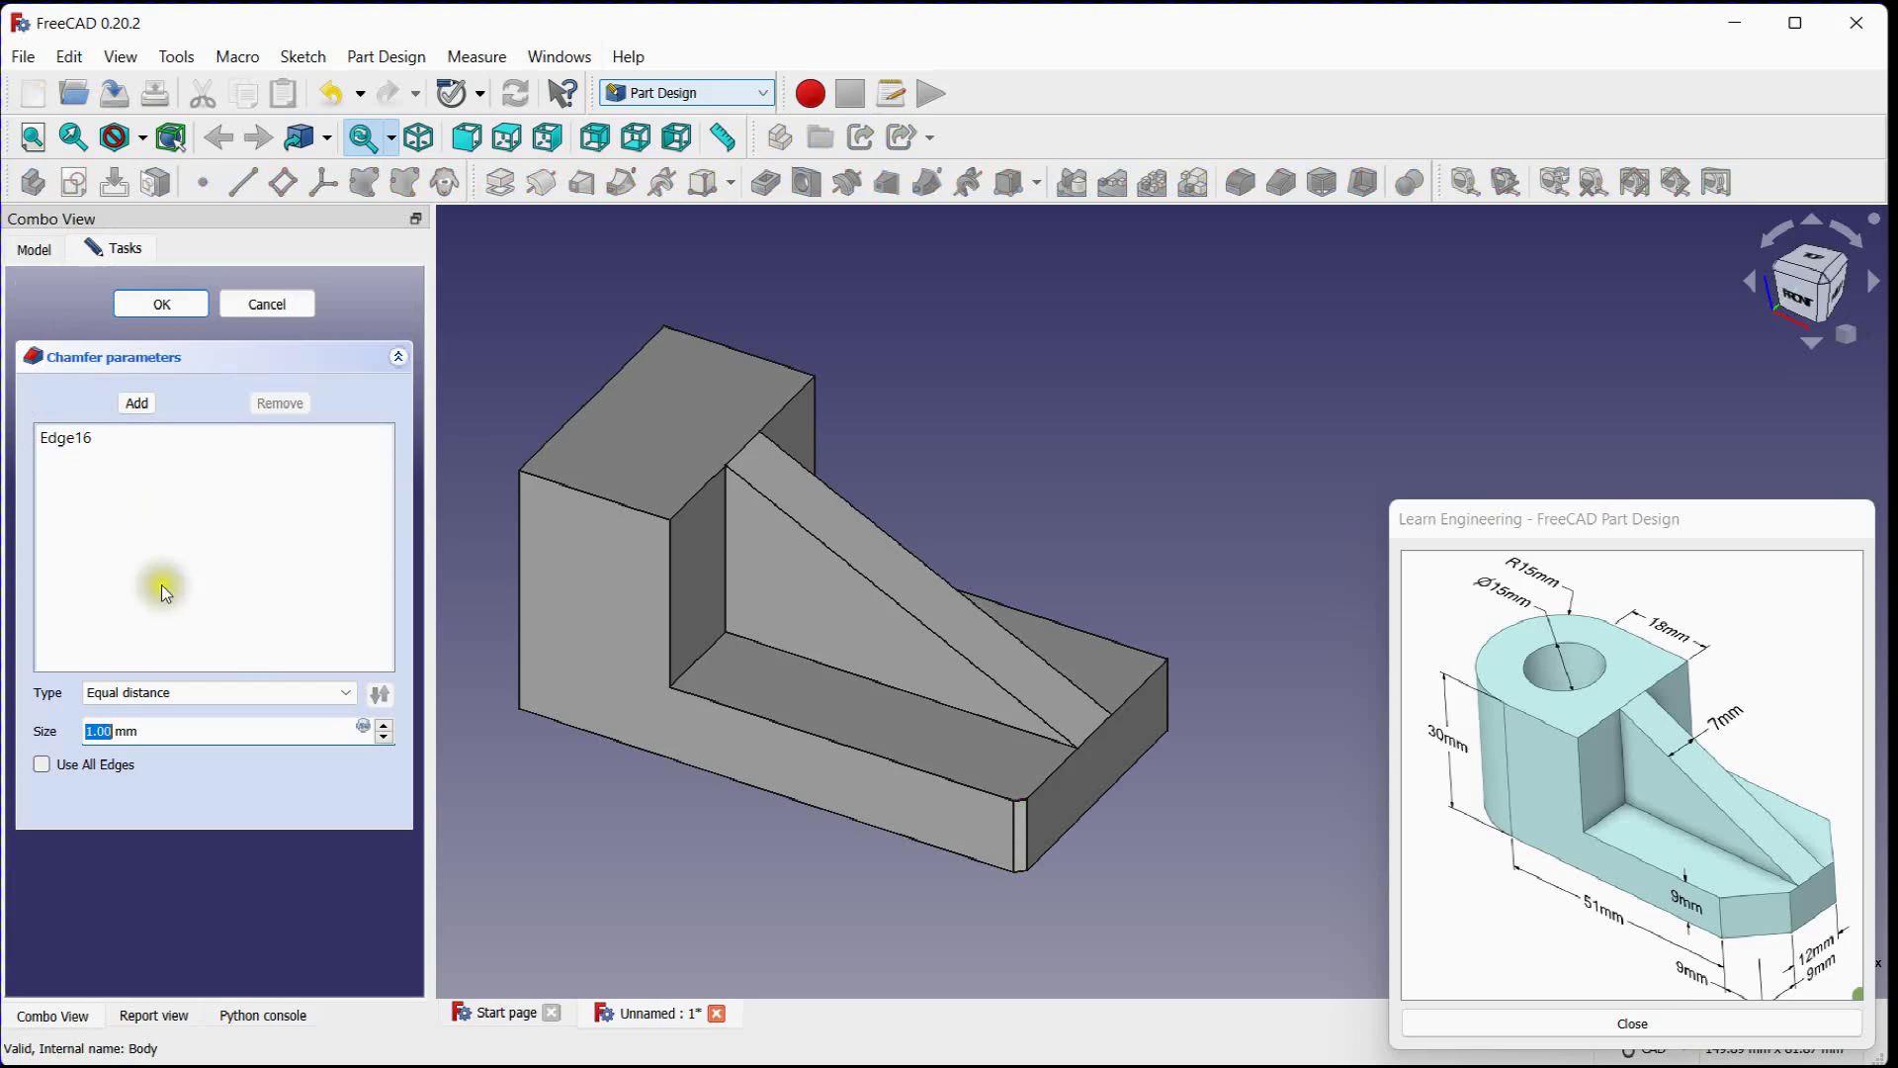
click(324, 731)
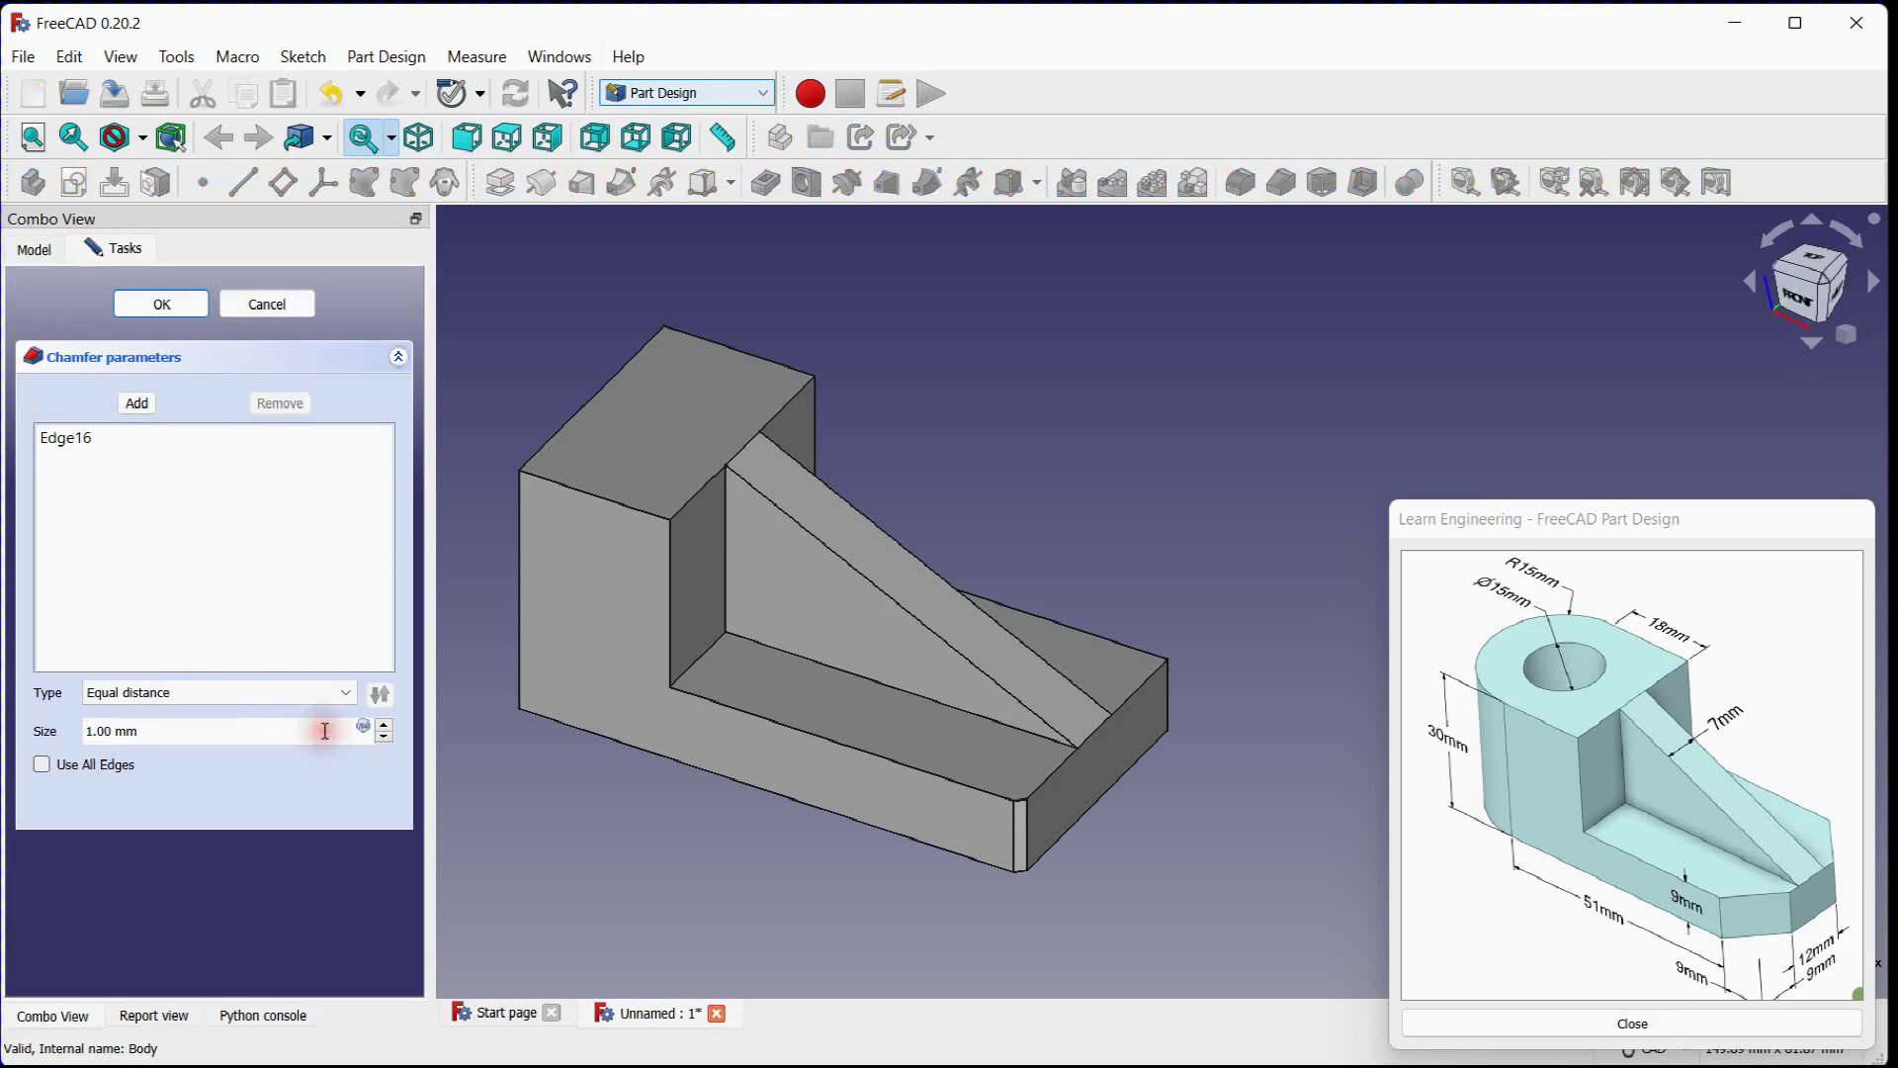
scroll(324, 731, up, 9)
scroll(324, 731, down, 1)
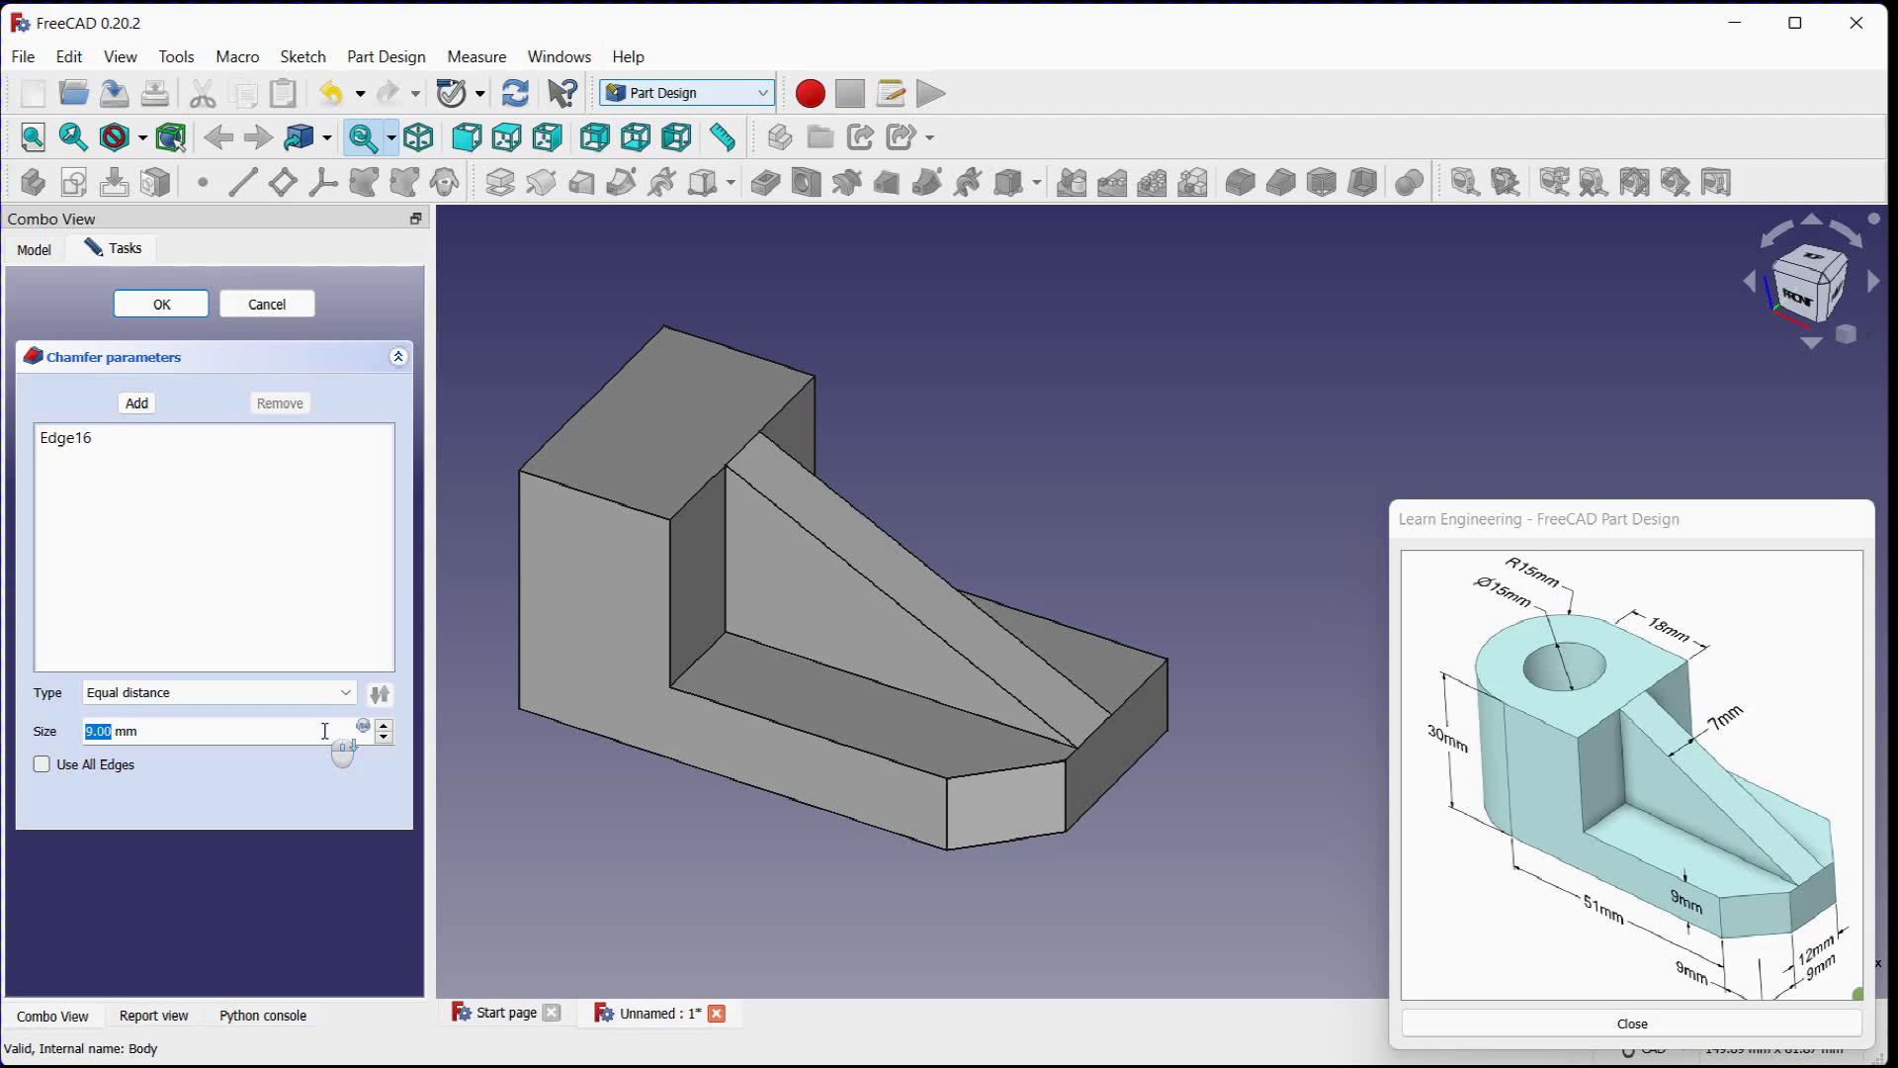
click(182, 303)
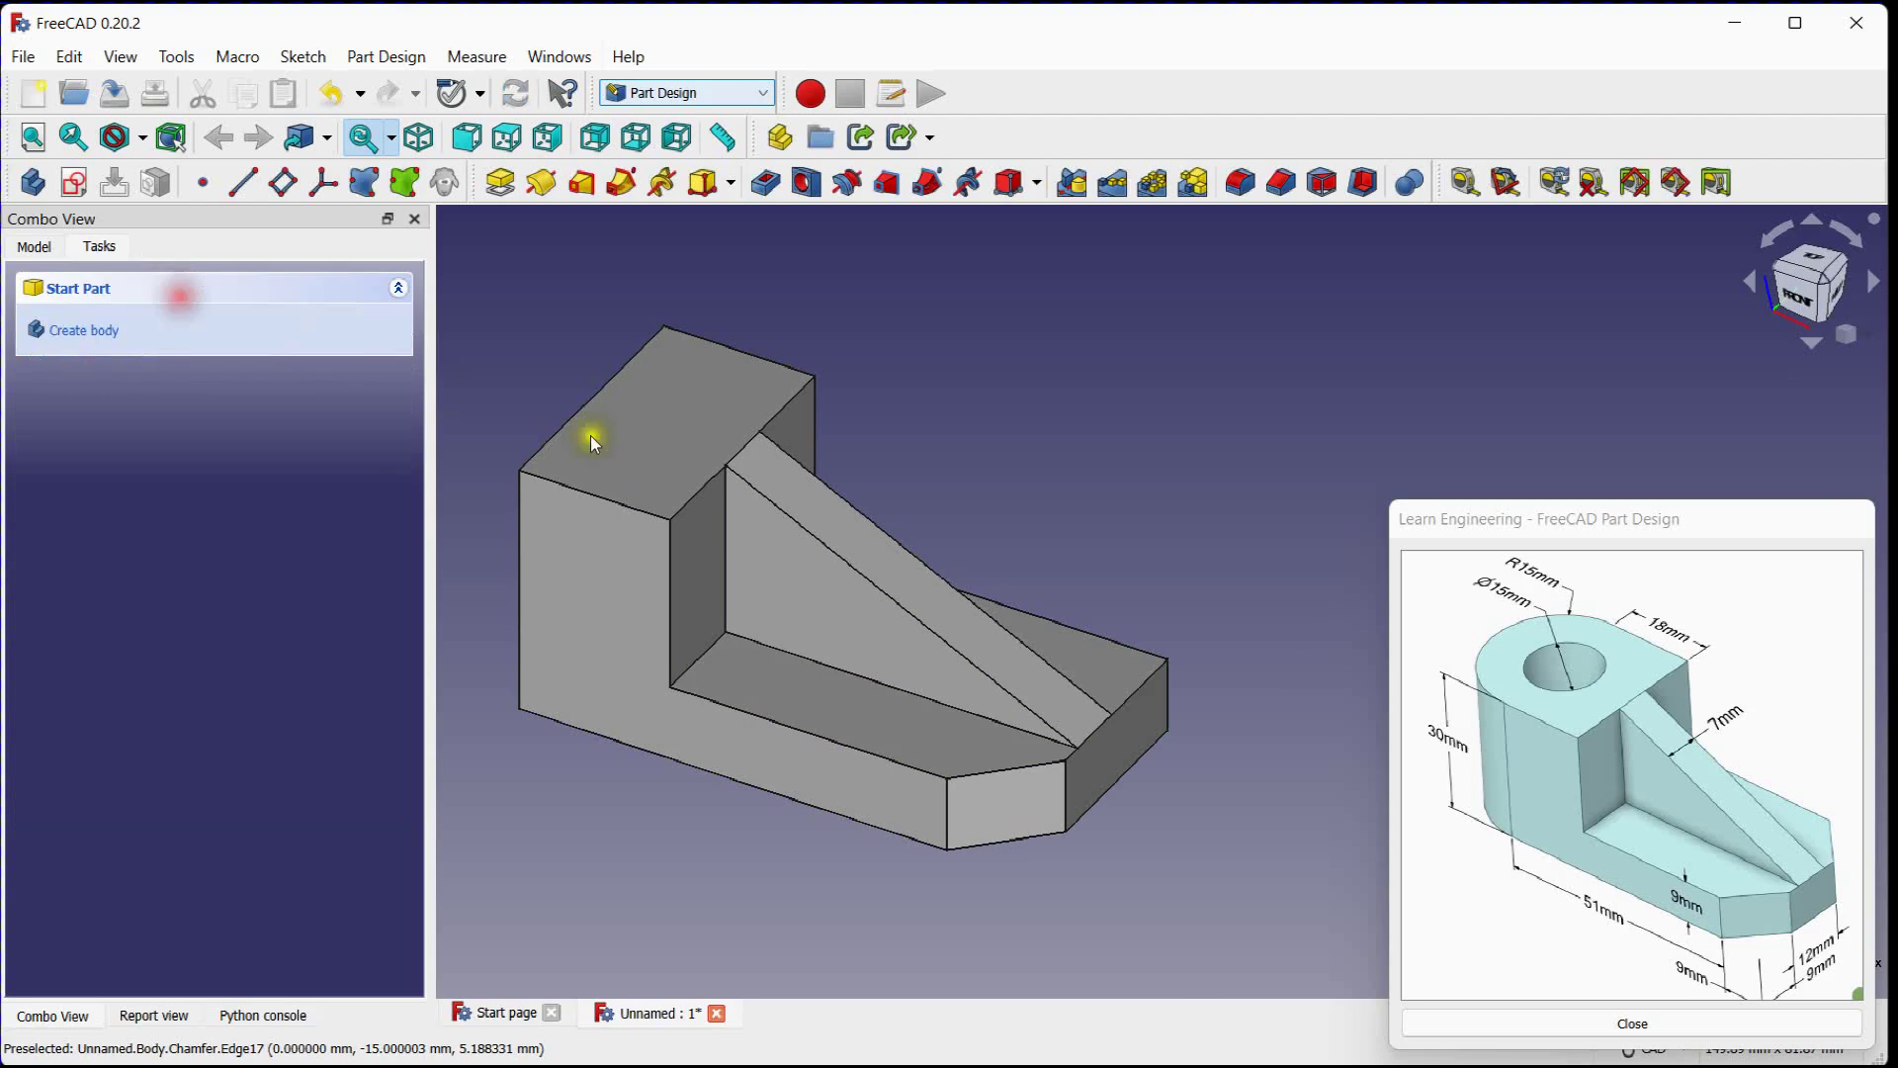
Step: Chamfer the rear vertical corner edge at the base's free end with an equal distance of 9 mm
click(1172, 679)
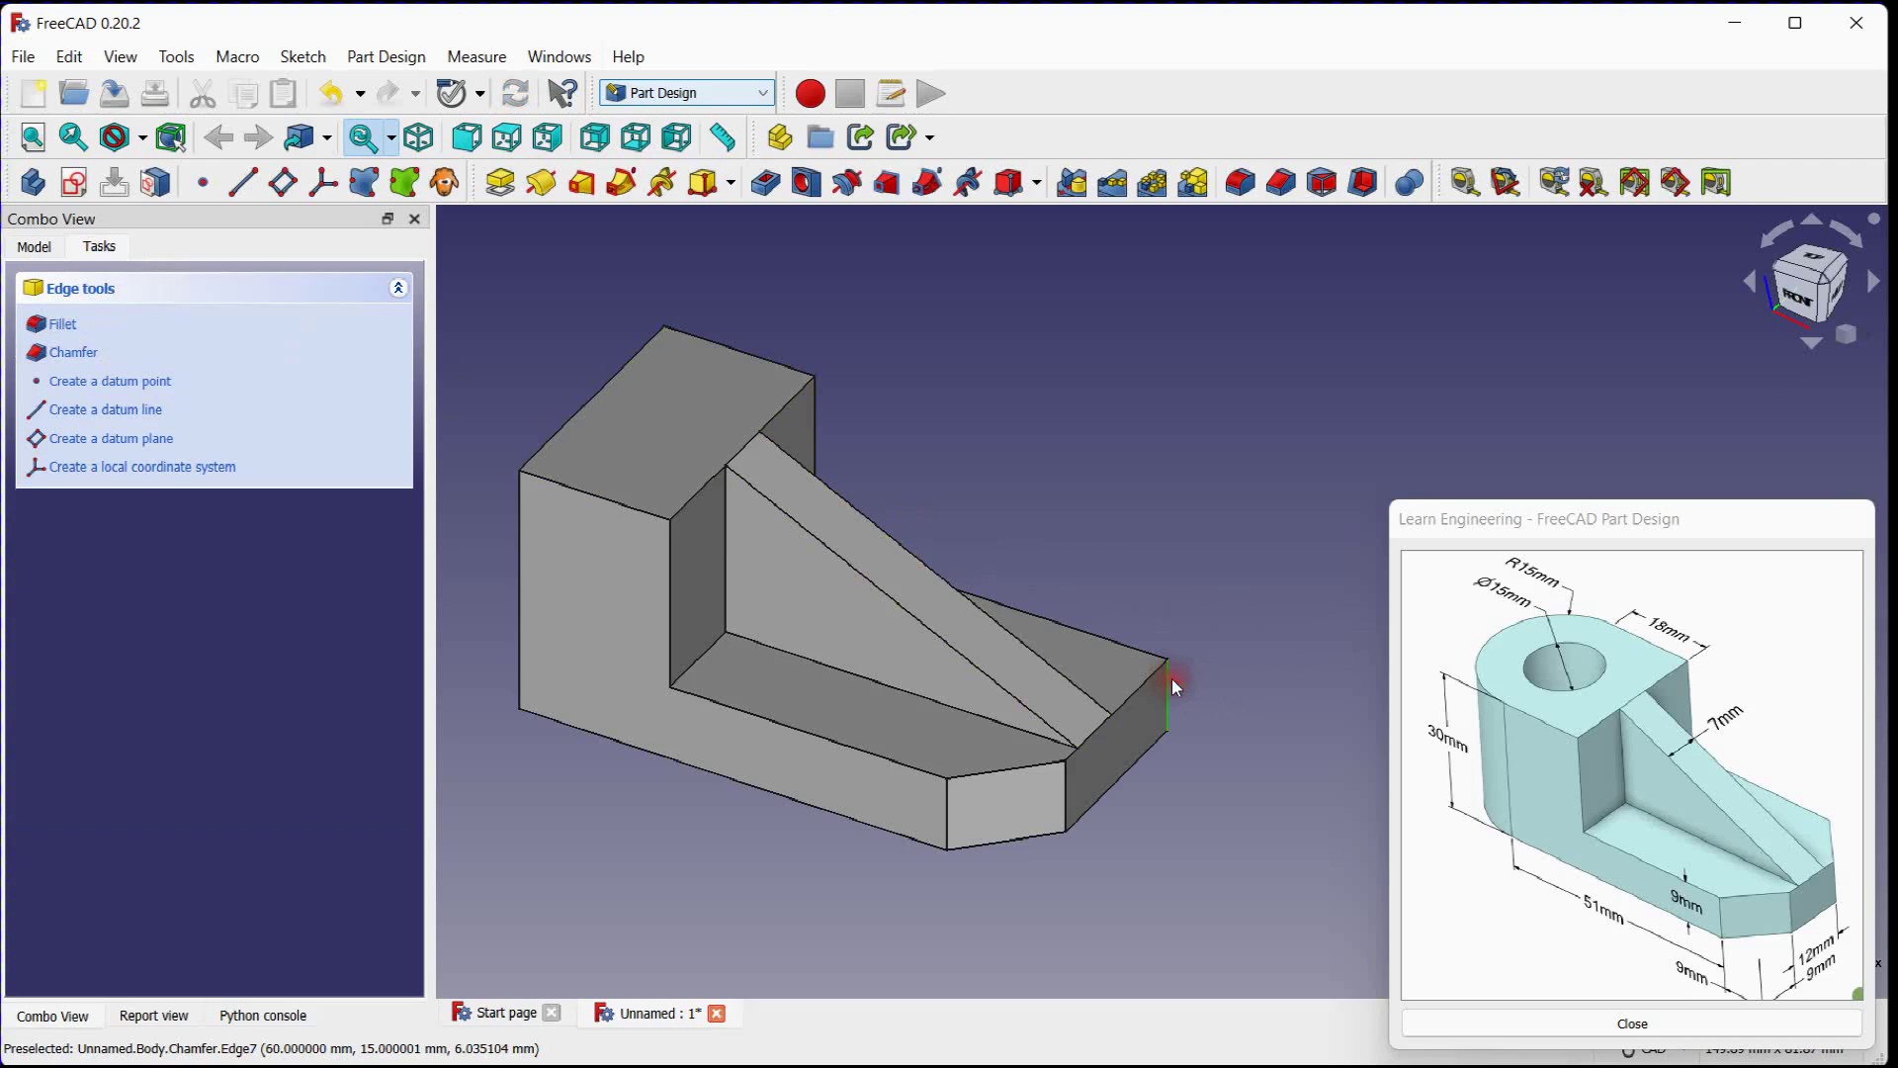
click(61, 356)
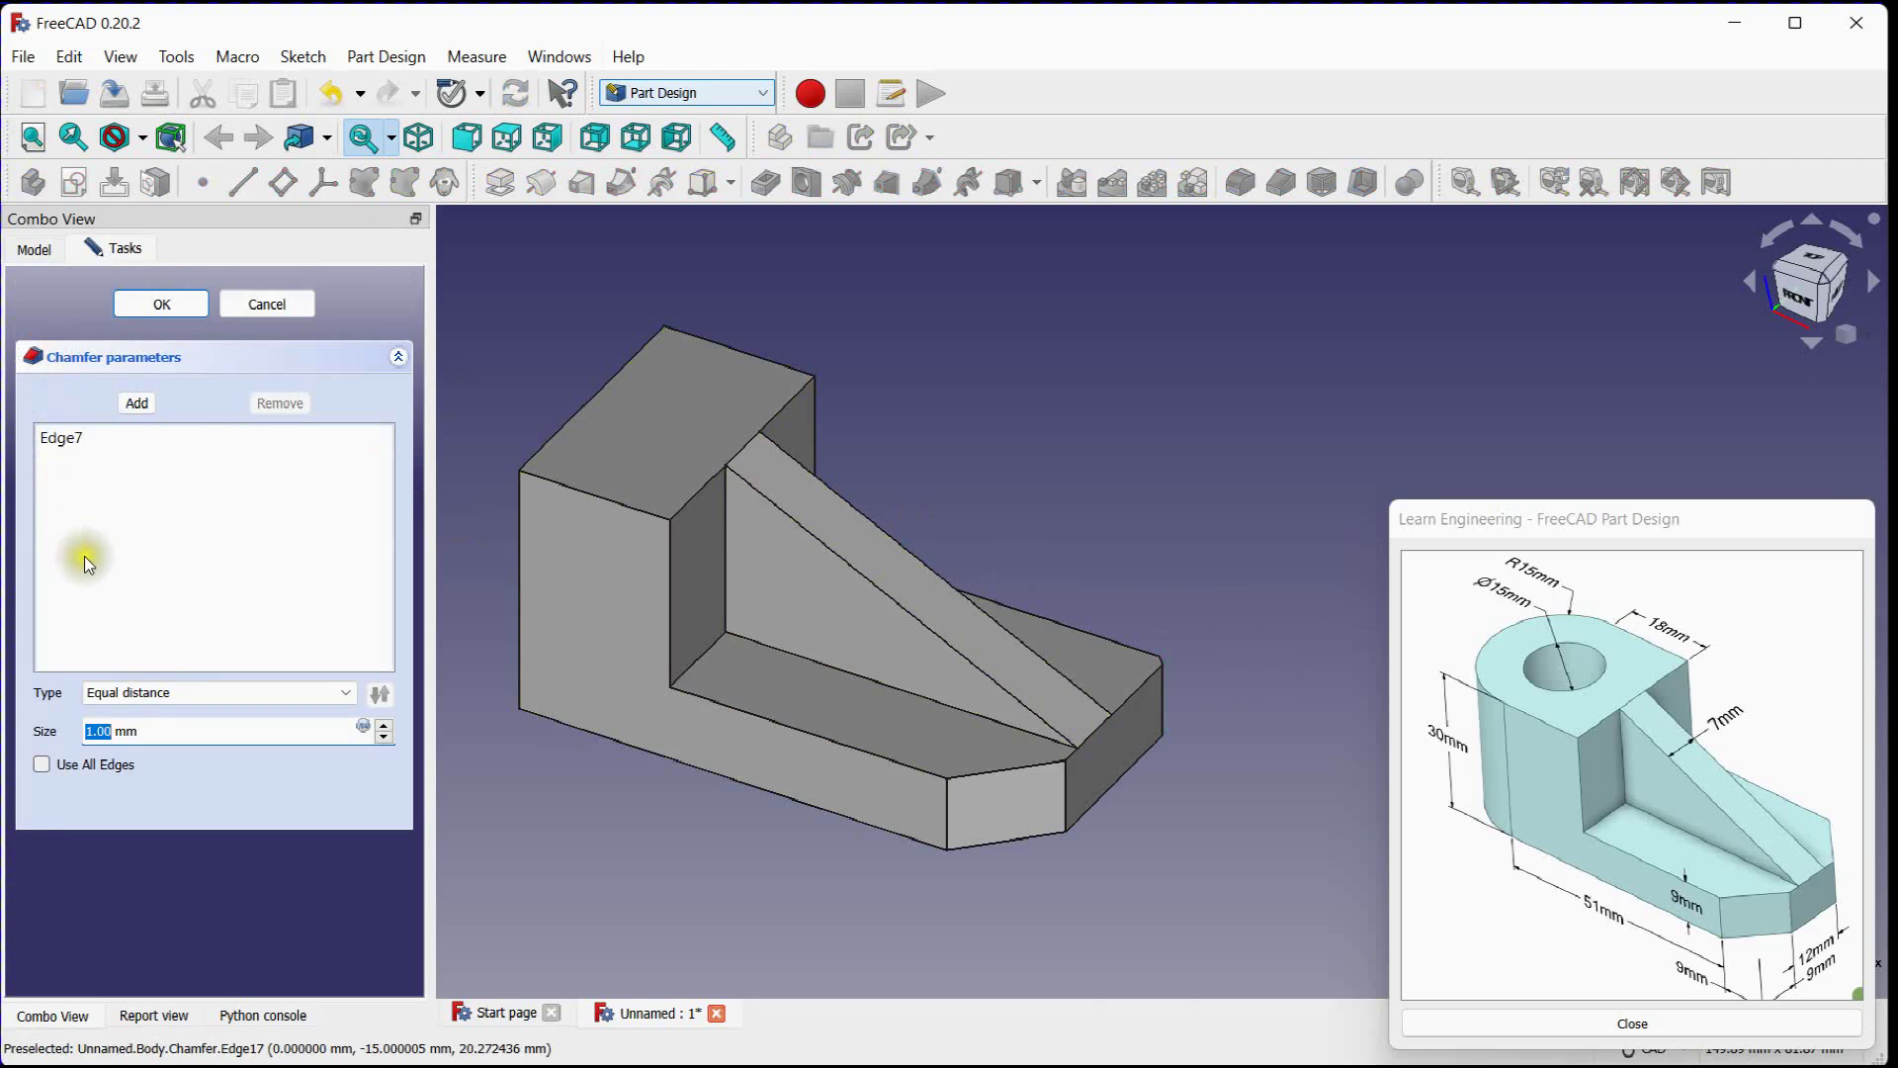
scroll(131, 731, up, 9)
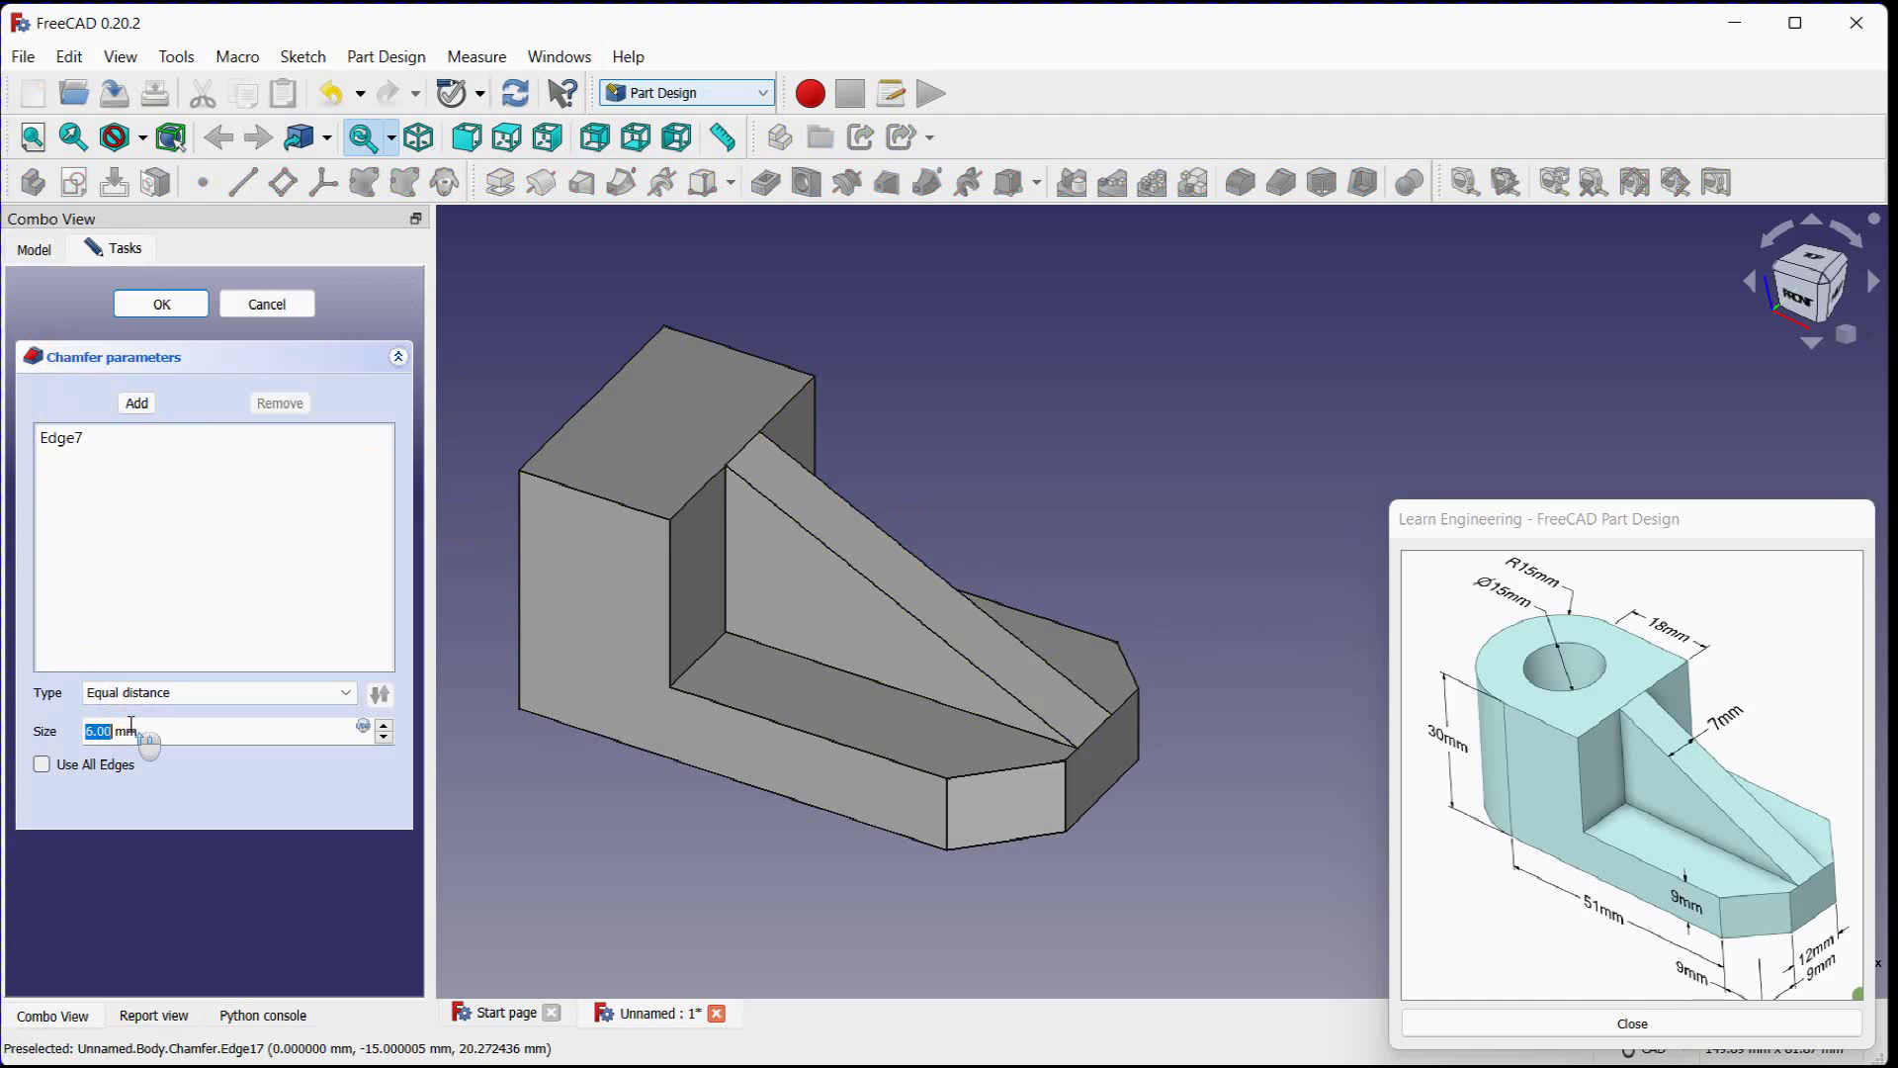
scroll(131, 731, down, 1)
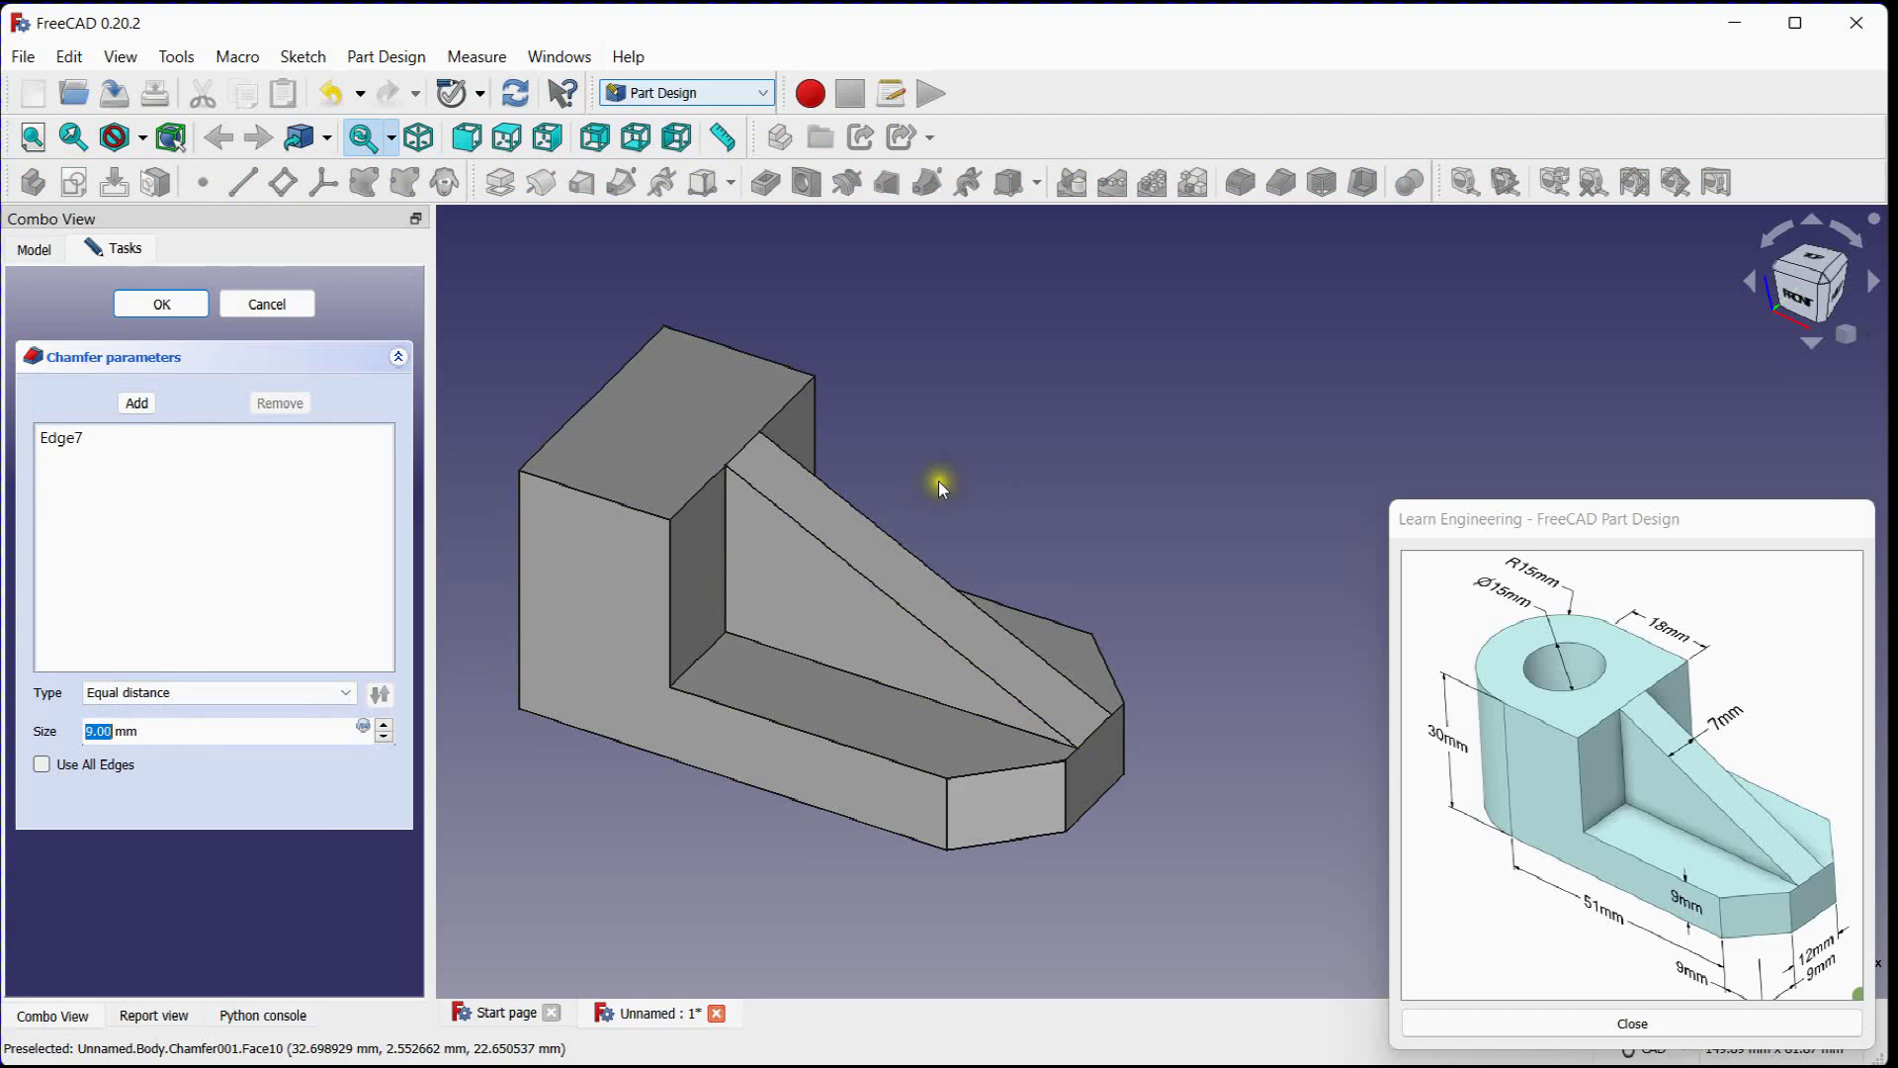
click(163, 305)
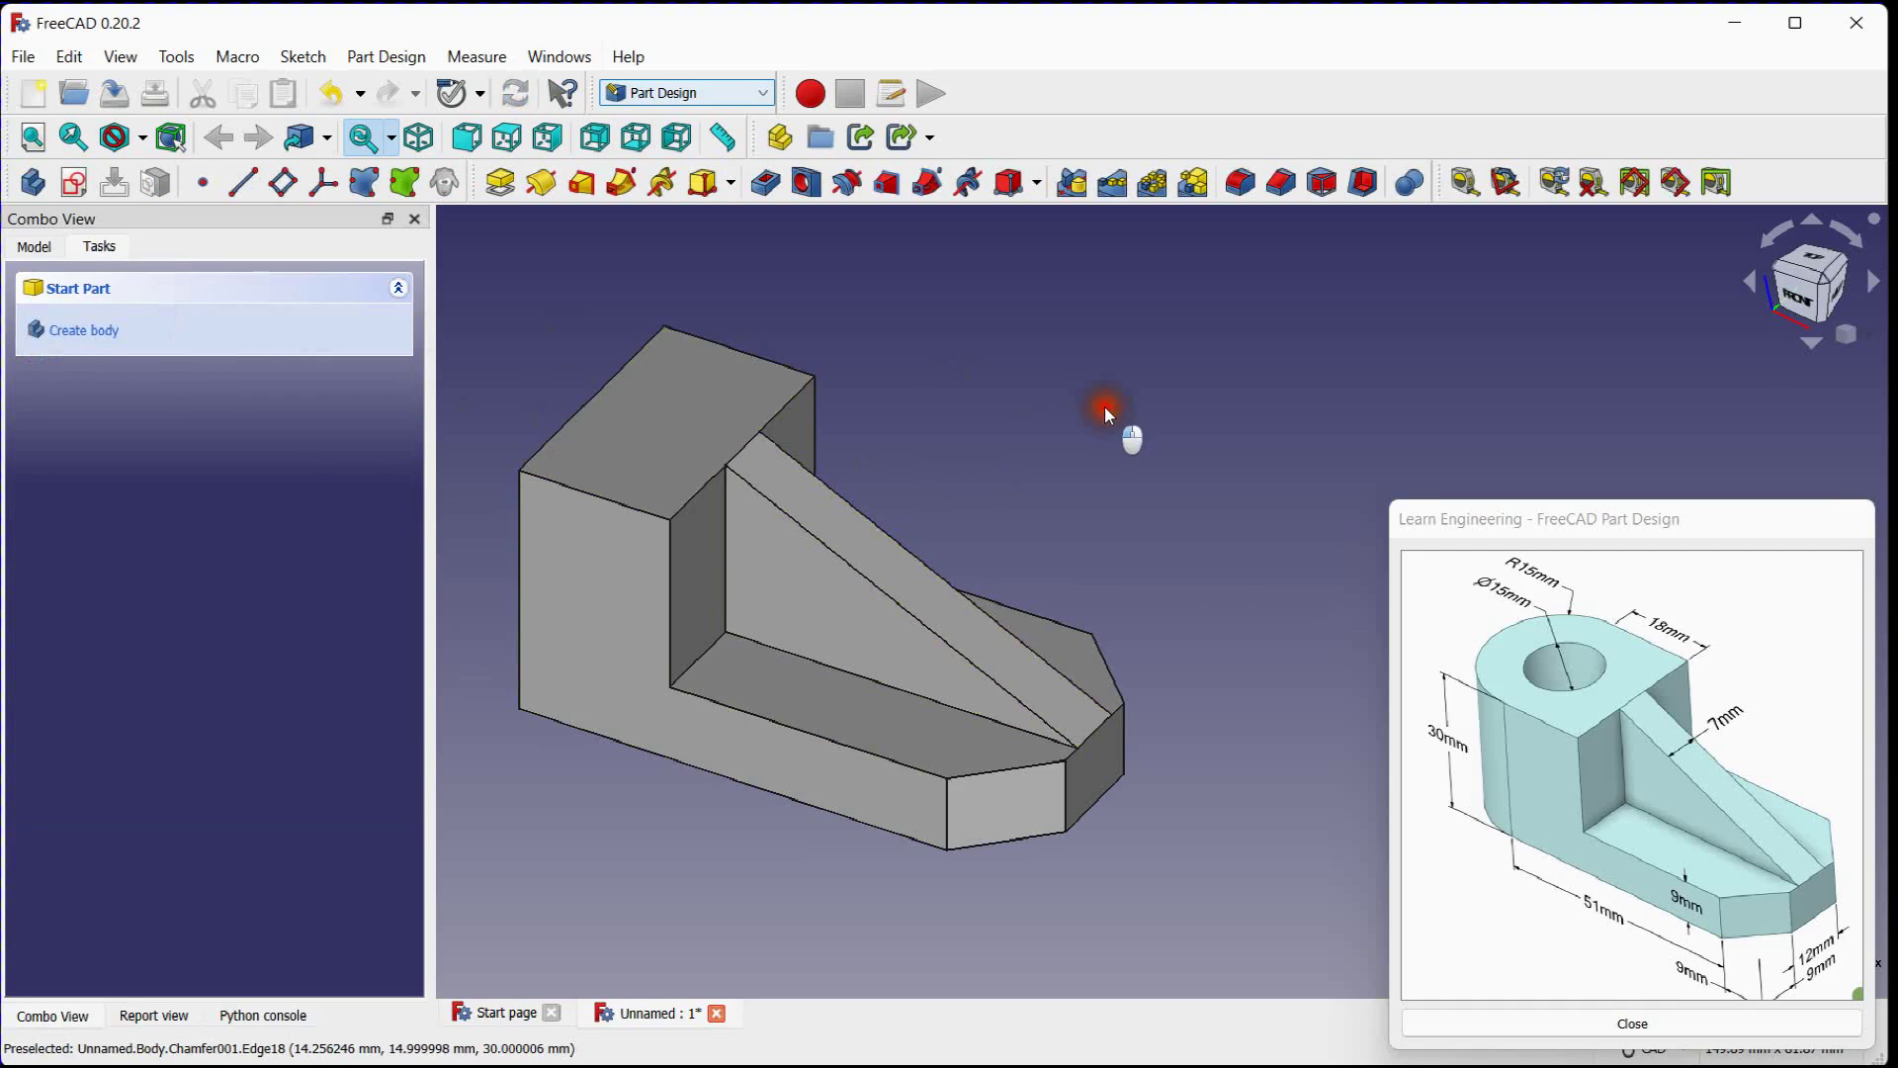
click(40, 246)
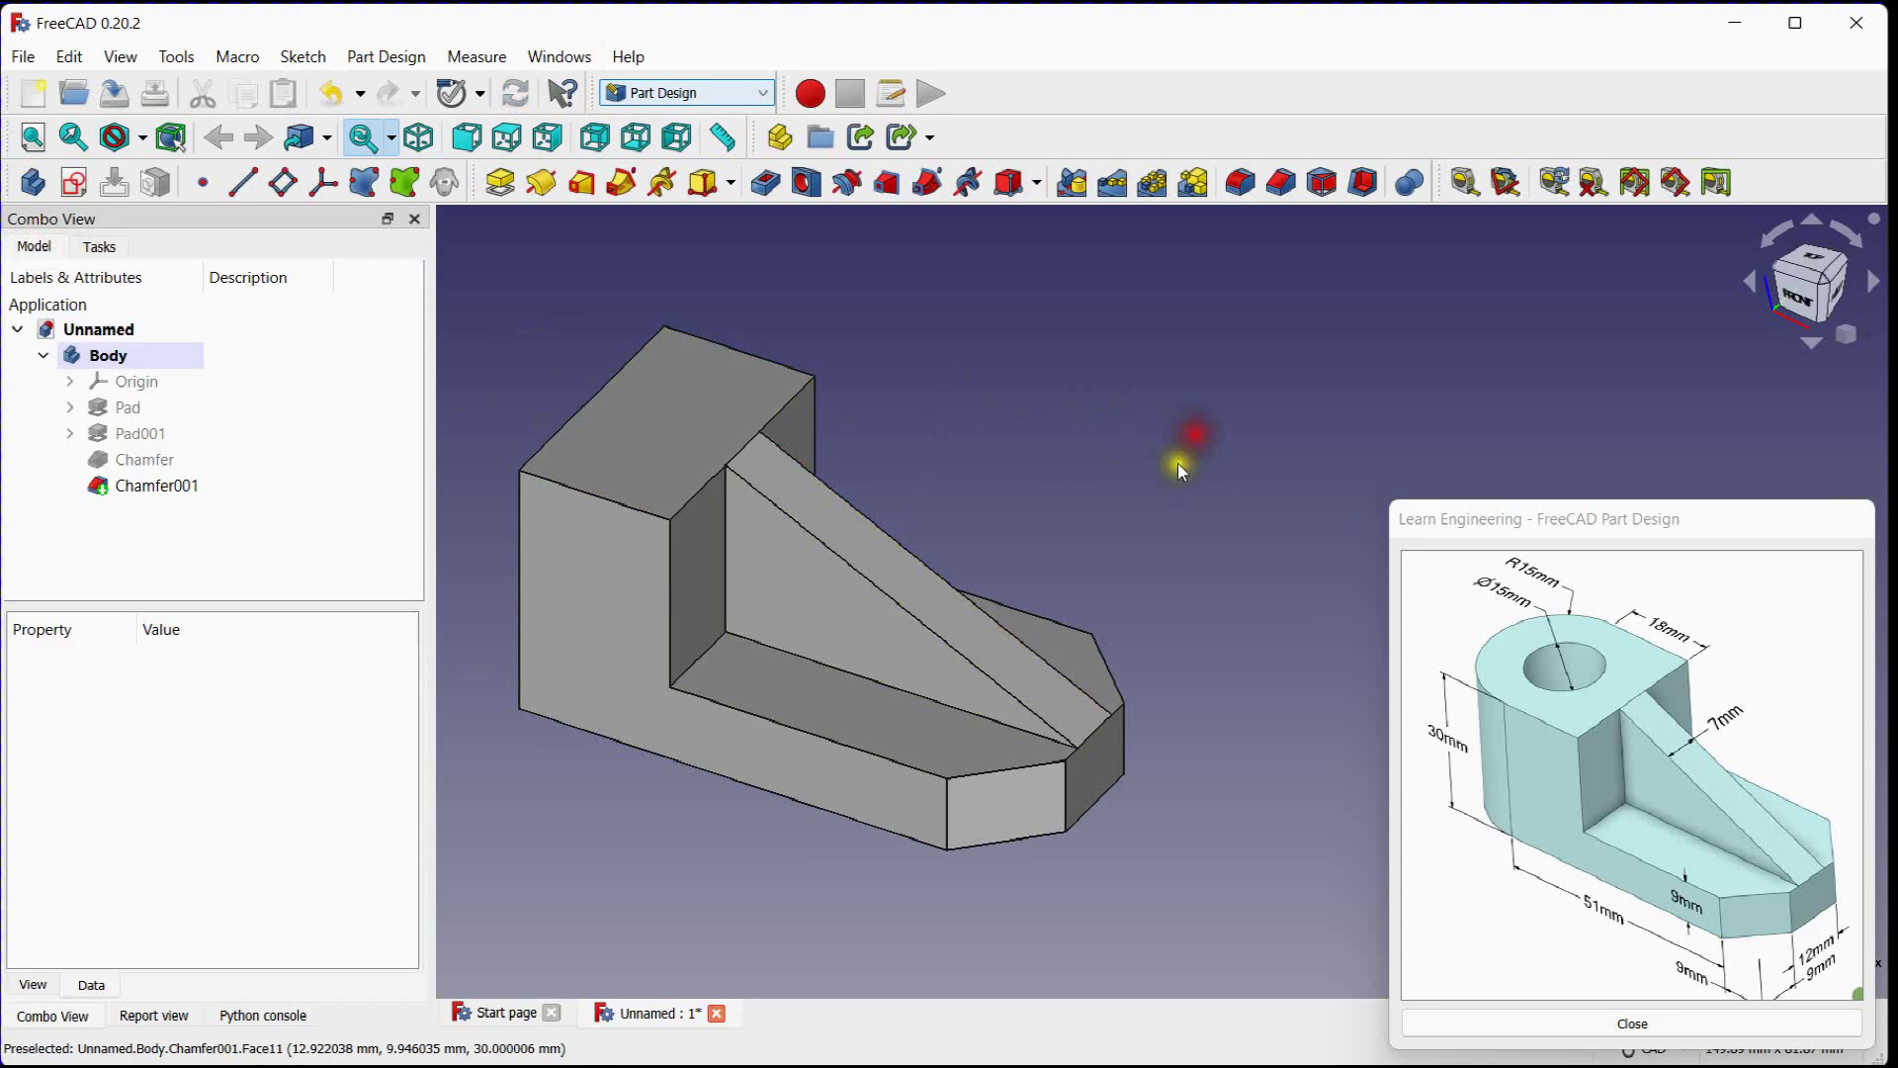
Step: Start an additive cylinder at the tall end of the bracket with a radius of 15 mm and a height of 30 mm
middle_drag(1148, 524, 1152, 518)
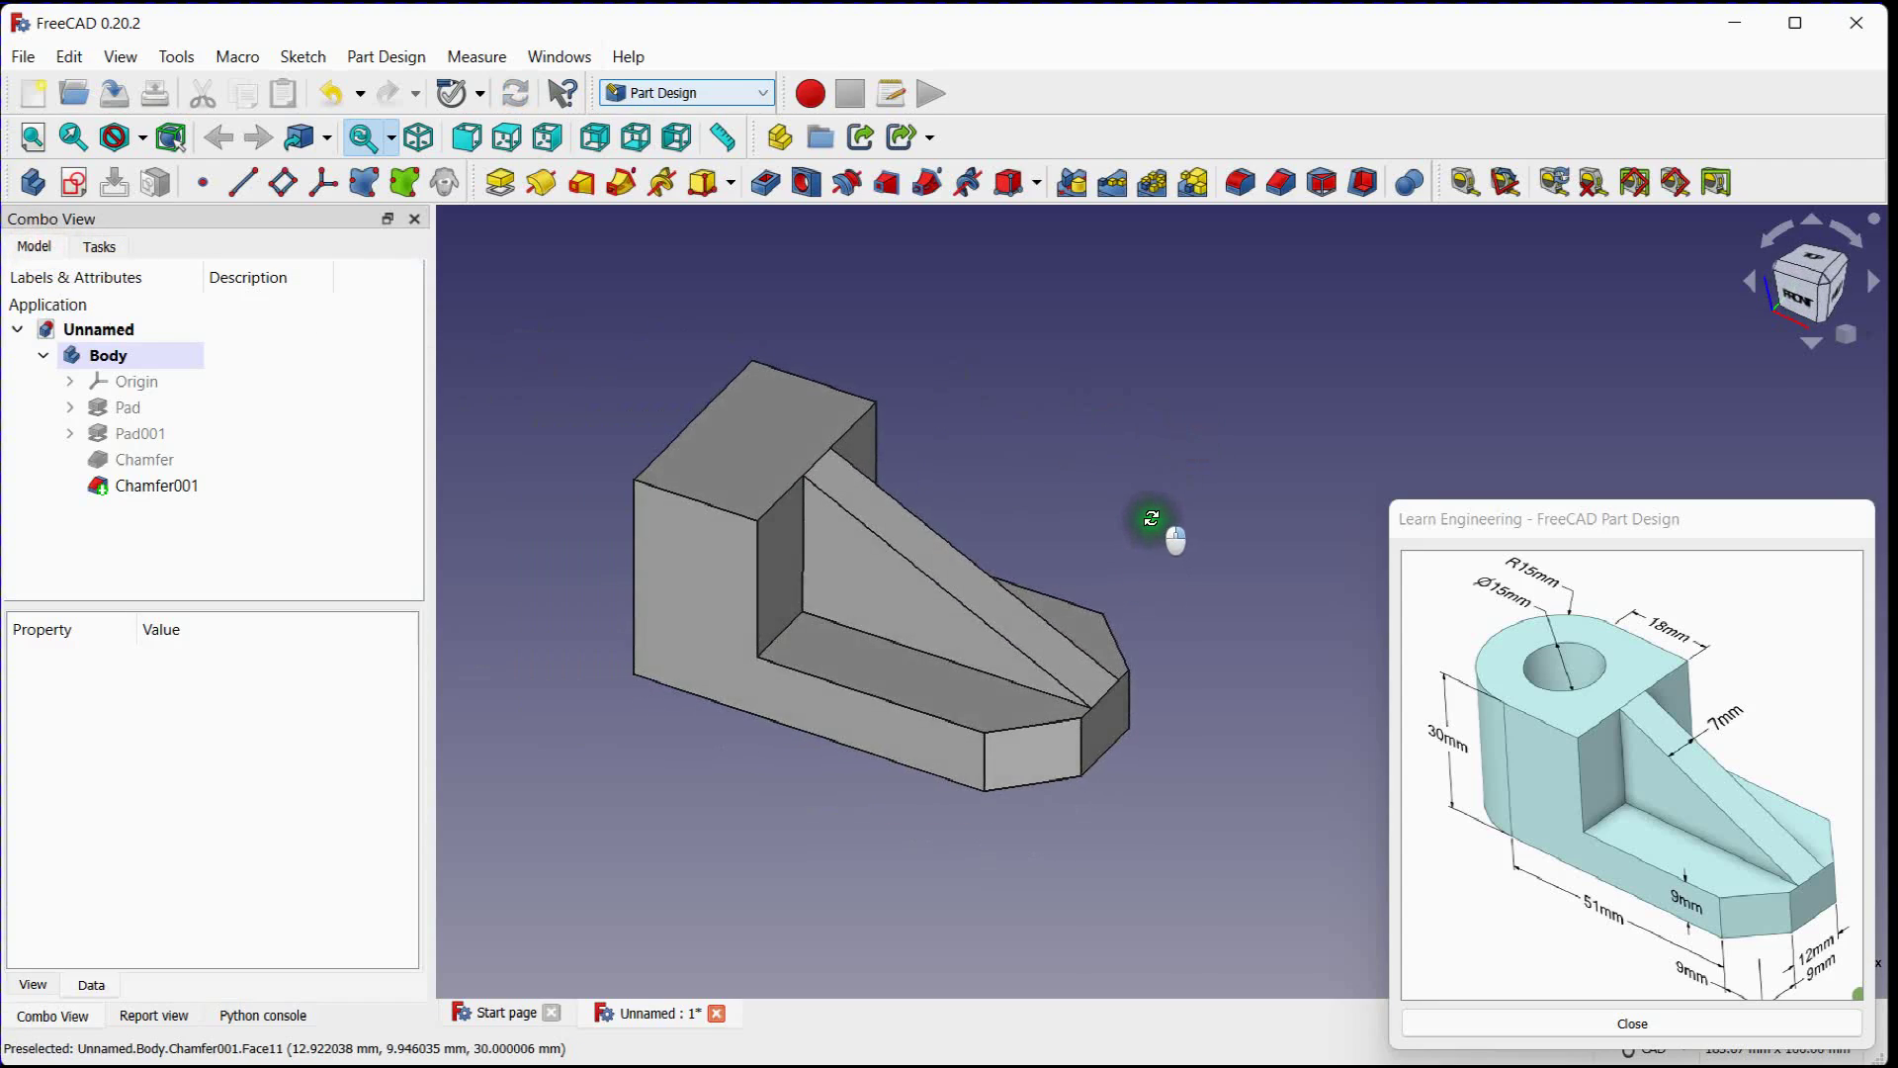
scroll(1046, 521, up, 3)
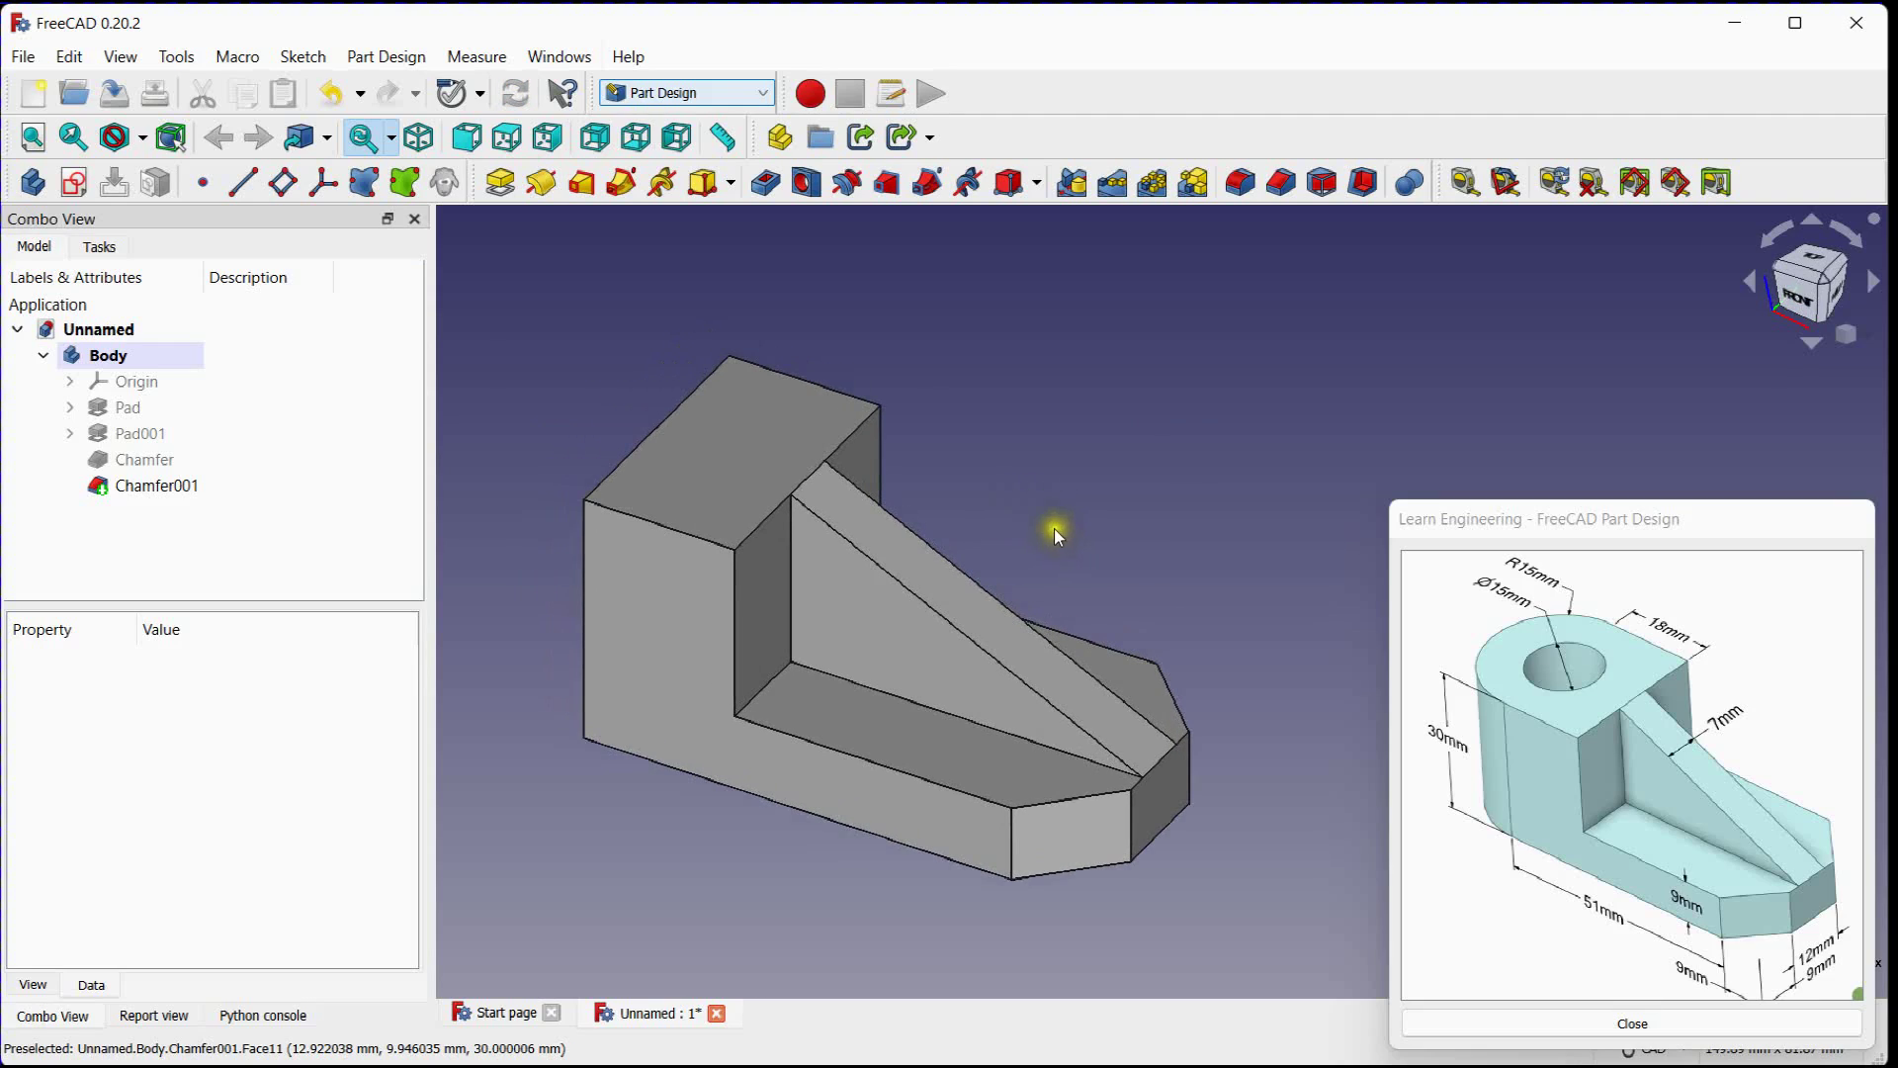
click(731, 183)
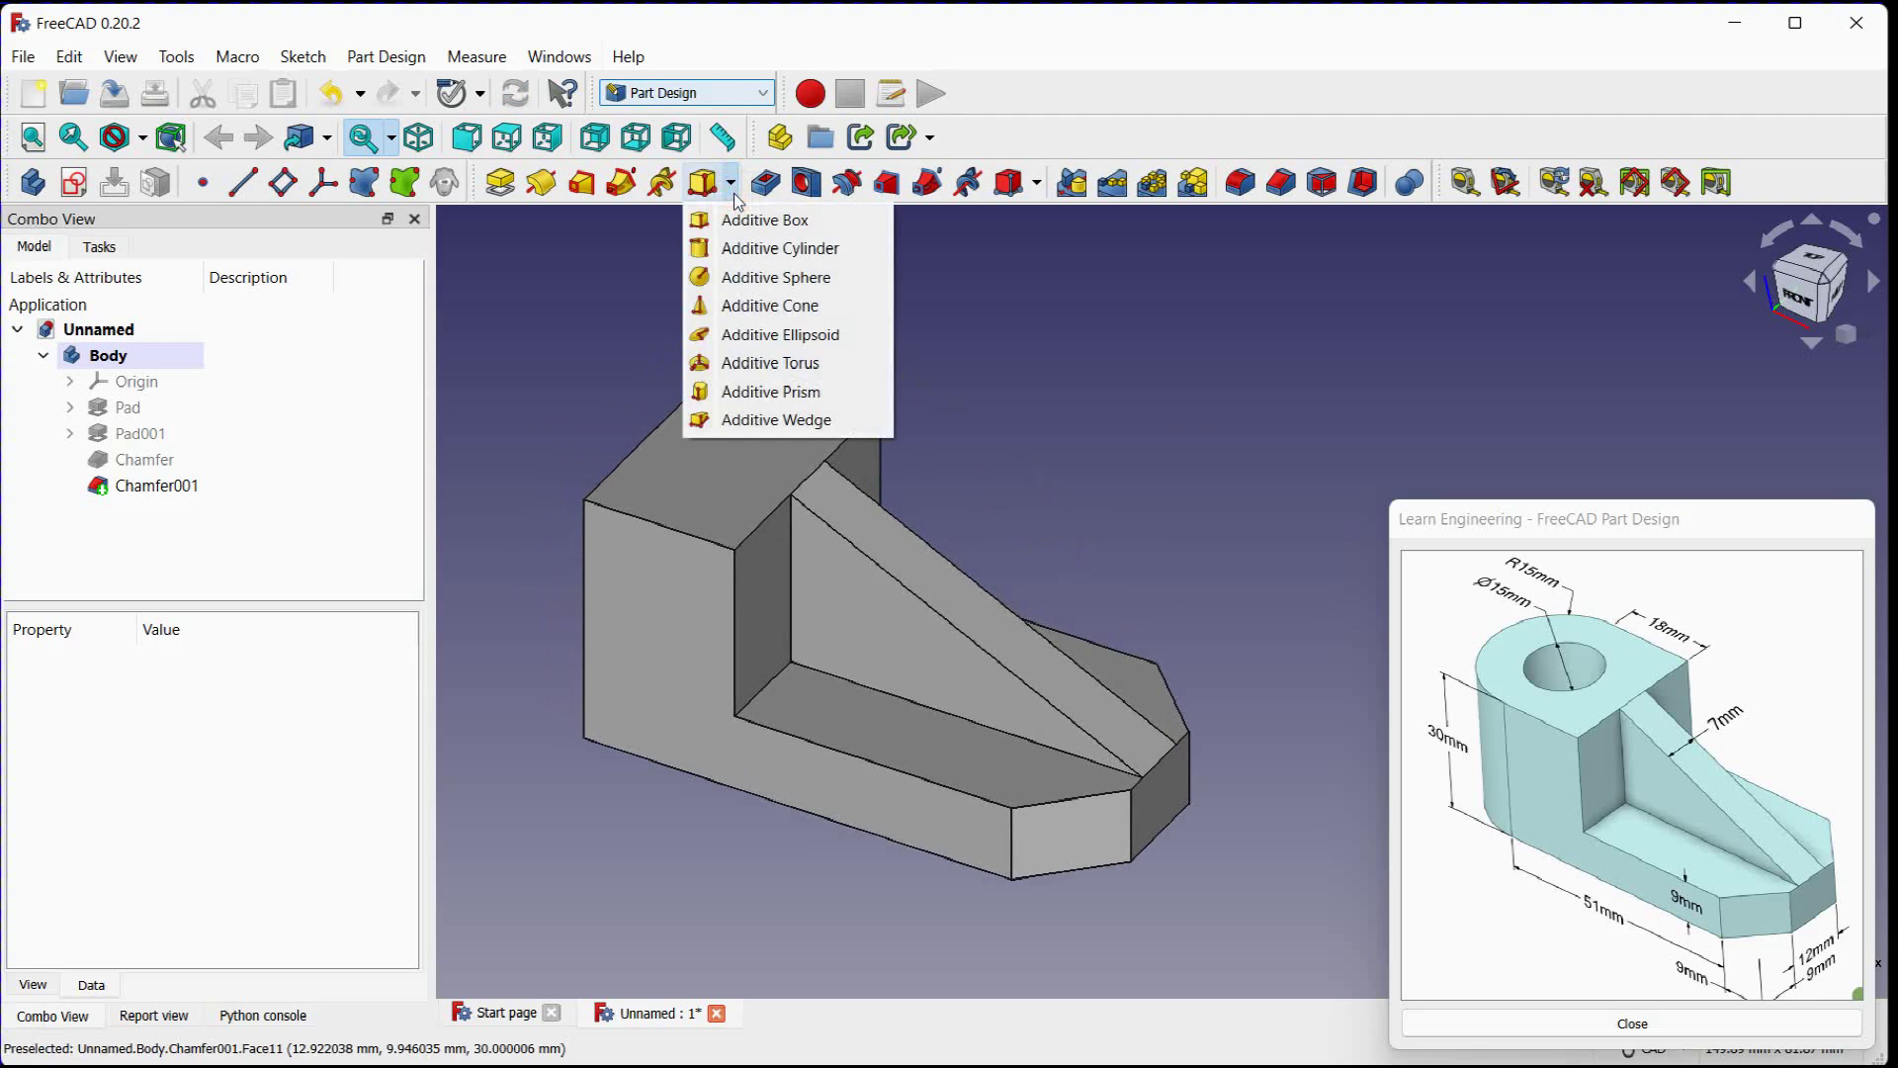
click(756, 248)
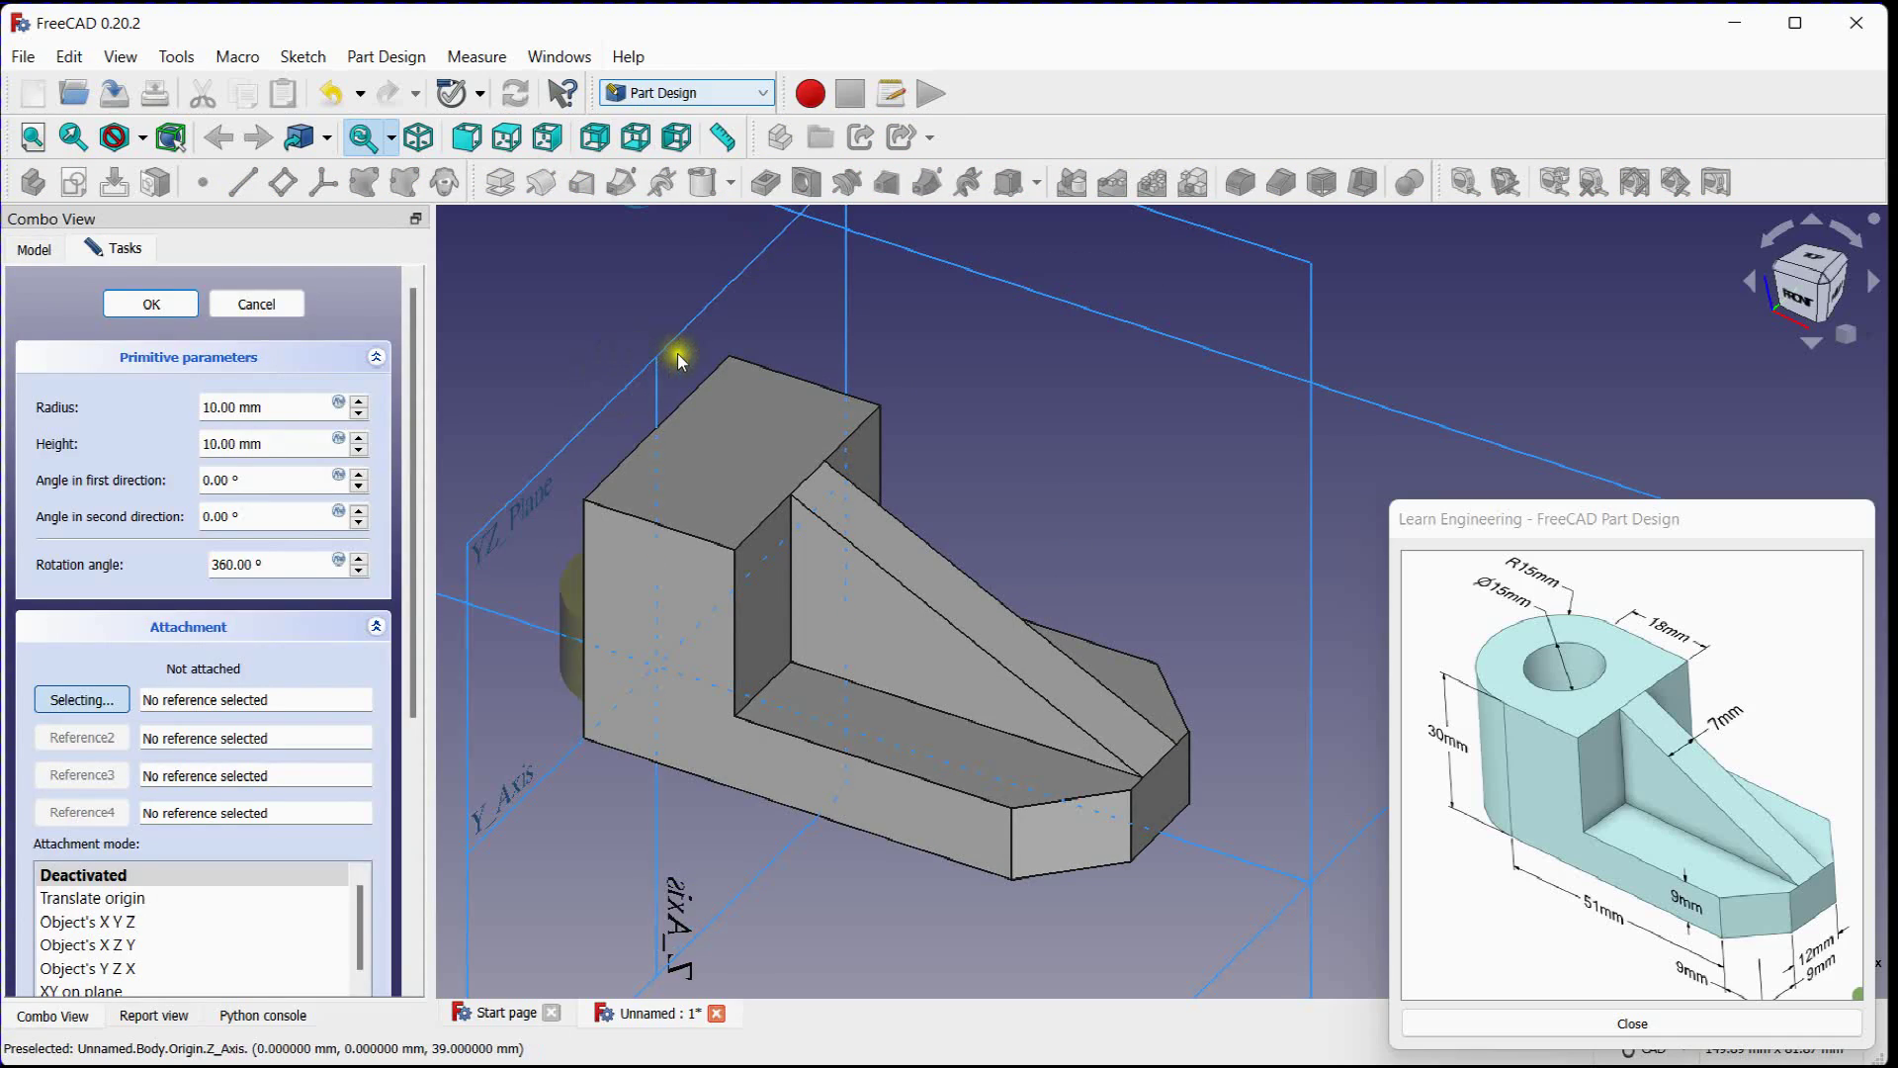
scroll(679, 353, down, 3)
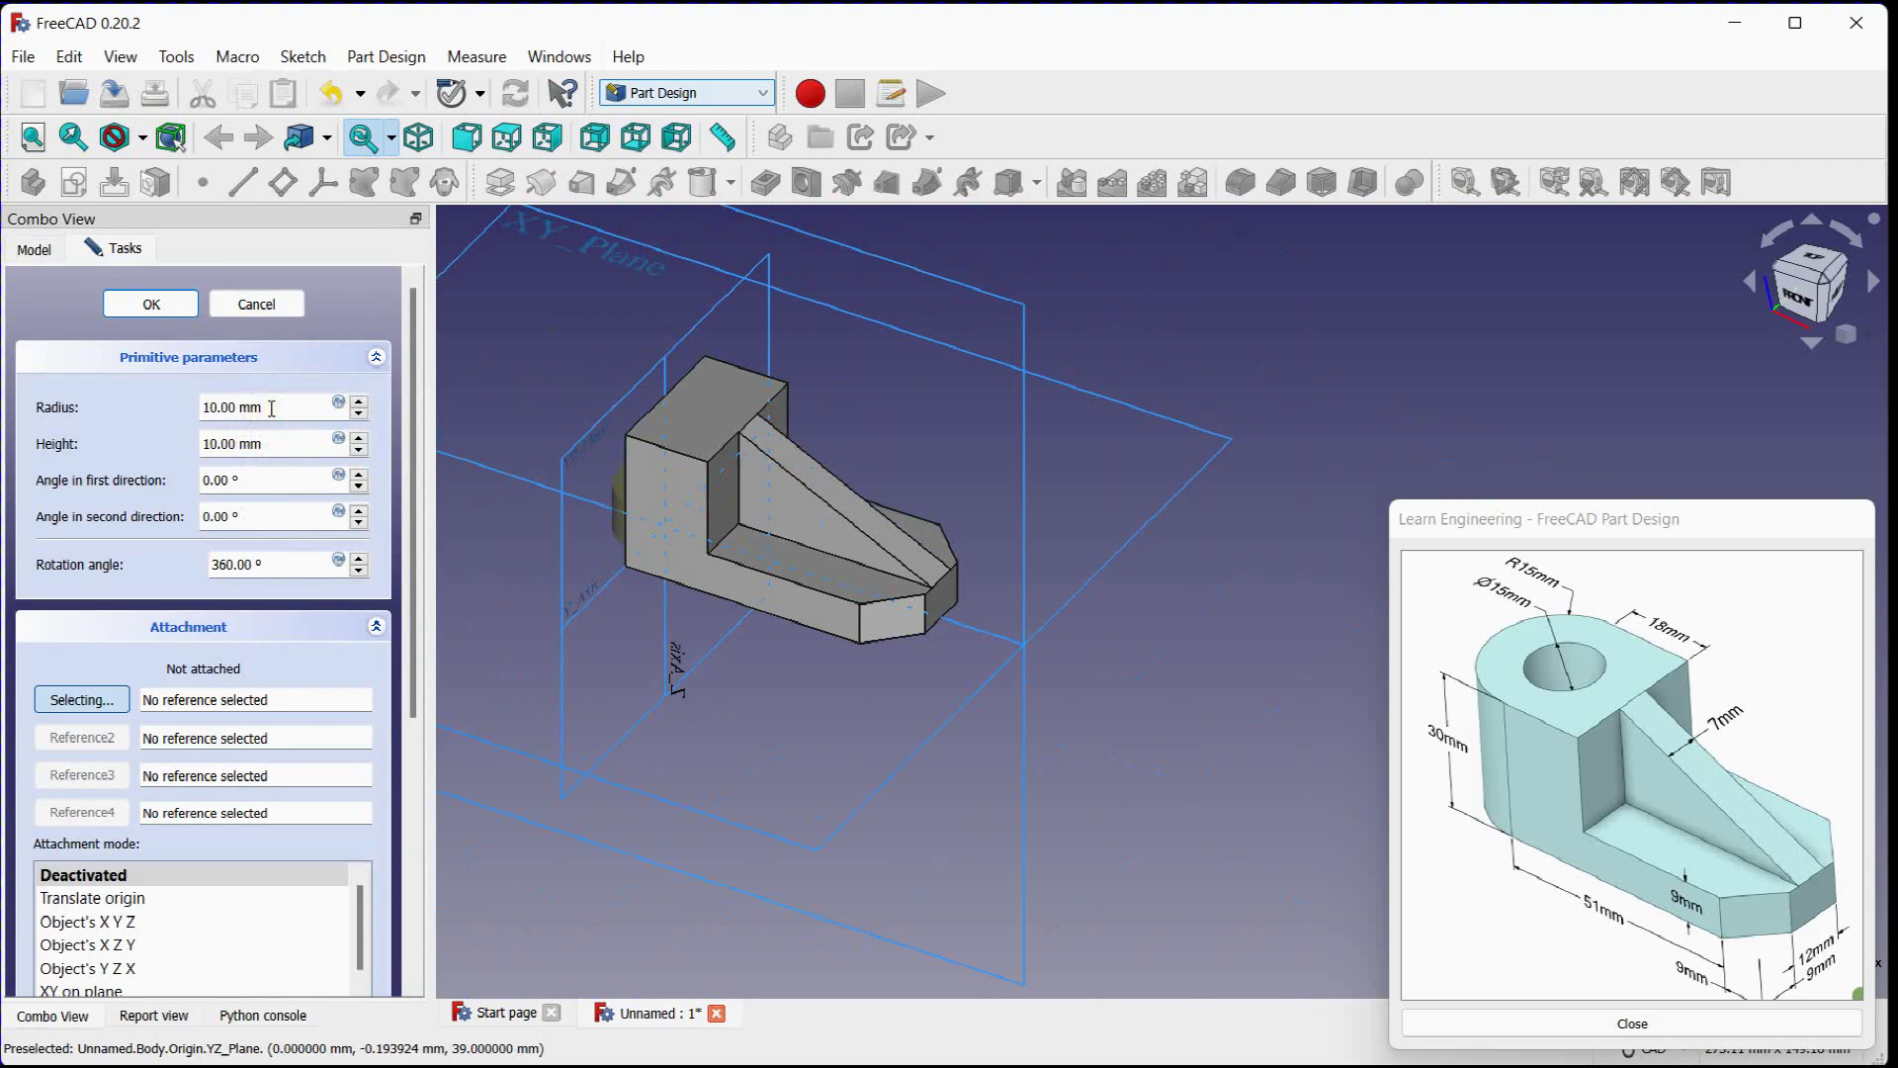
mouse_move(508, 488)
middle_down()
mouse_move(1039, 636)
mouse_move(778, 583)
mouse_move(988, 521)
mouse_move(958, 483)
mouse_move(1120, 664)
middle_up()
right_click(989, 521)
scroll(989, 521, down, 2)
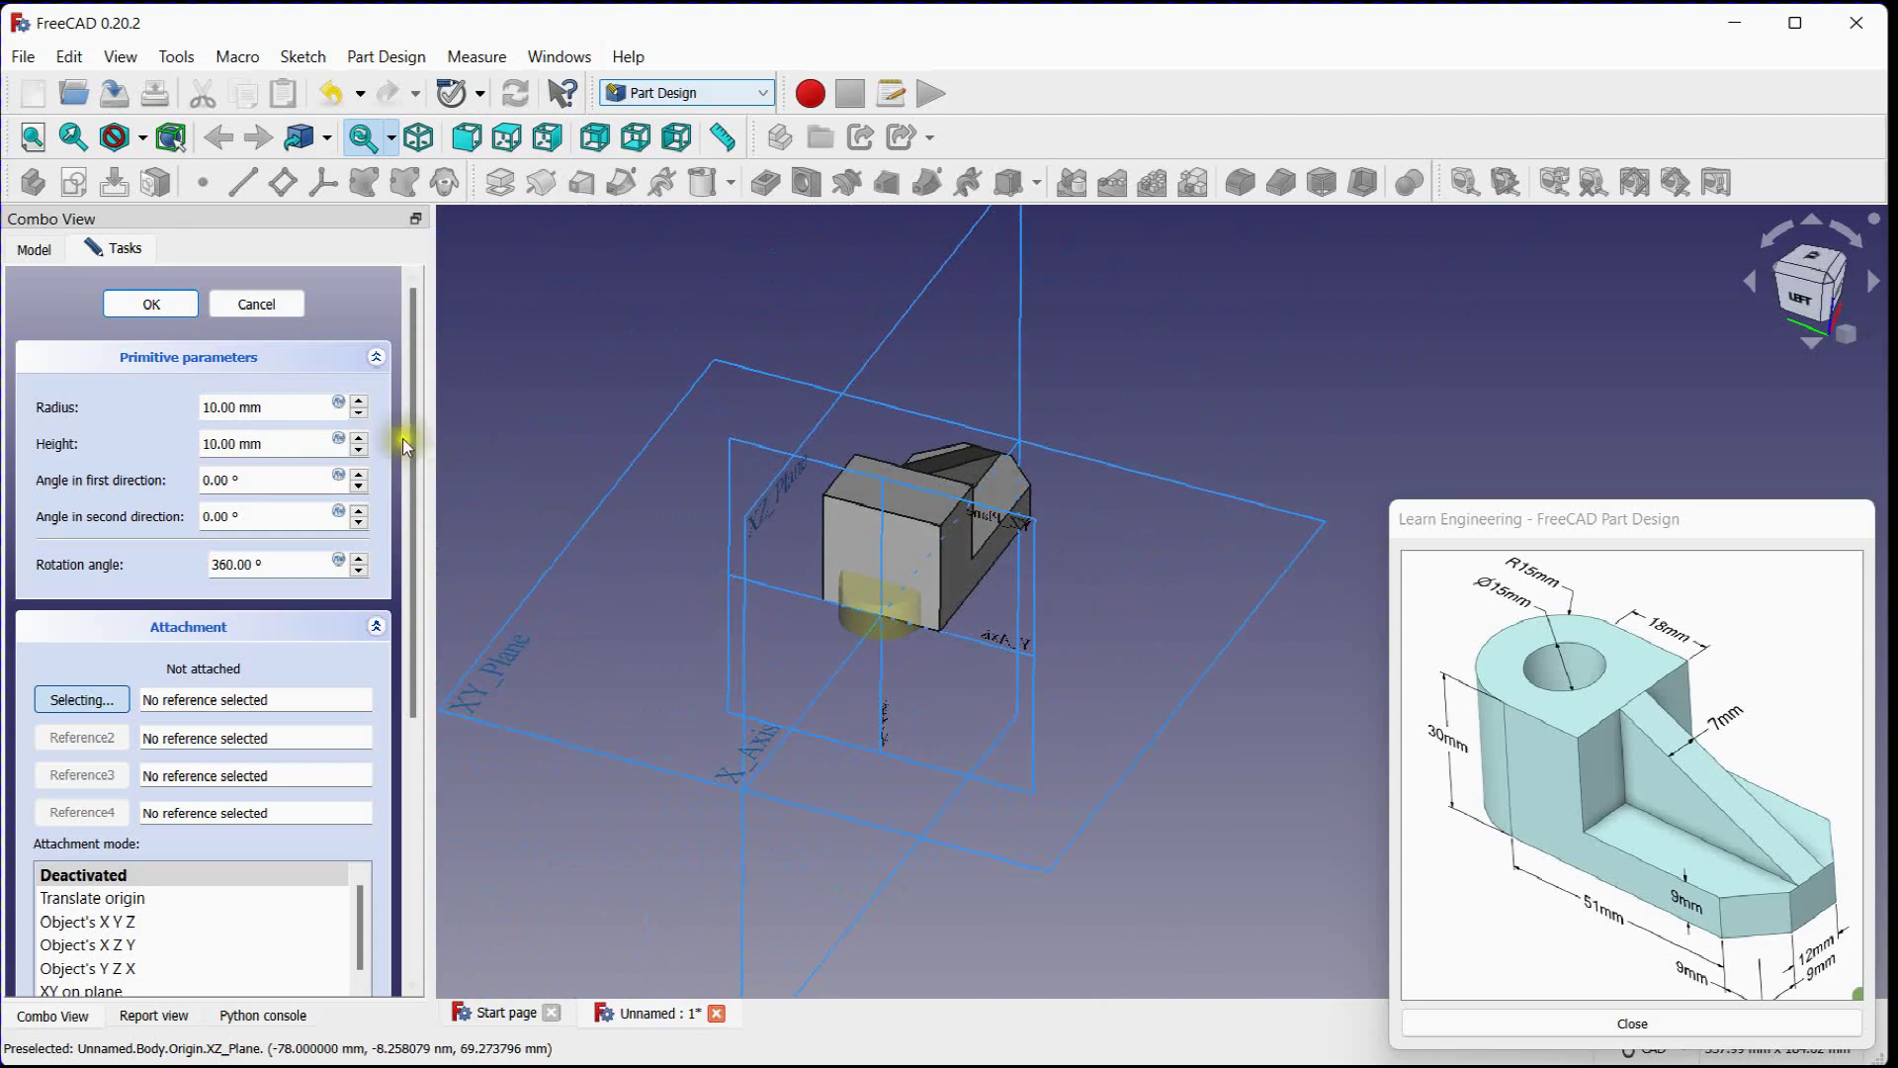
scroll(282, 406, up, 4)
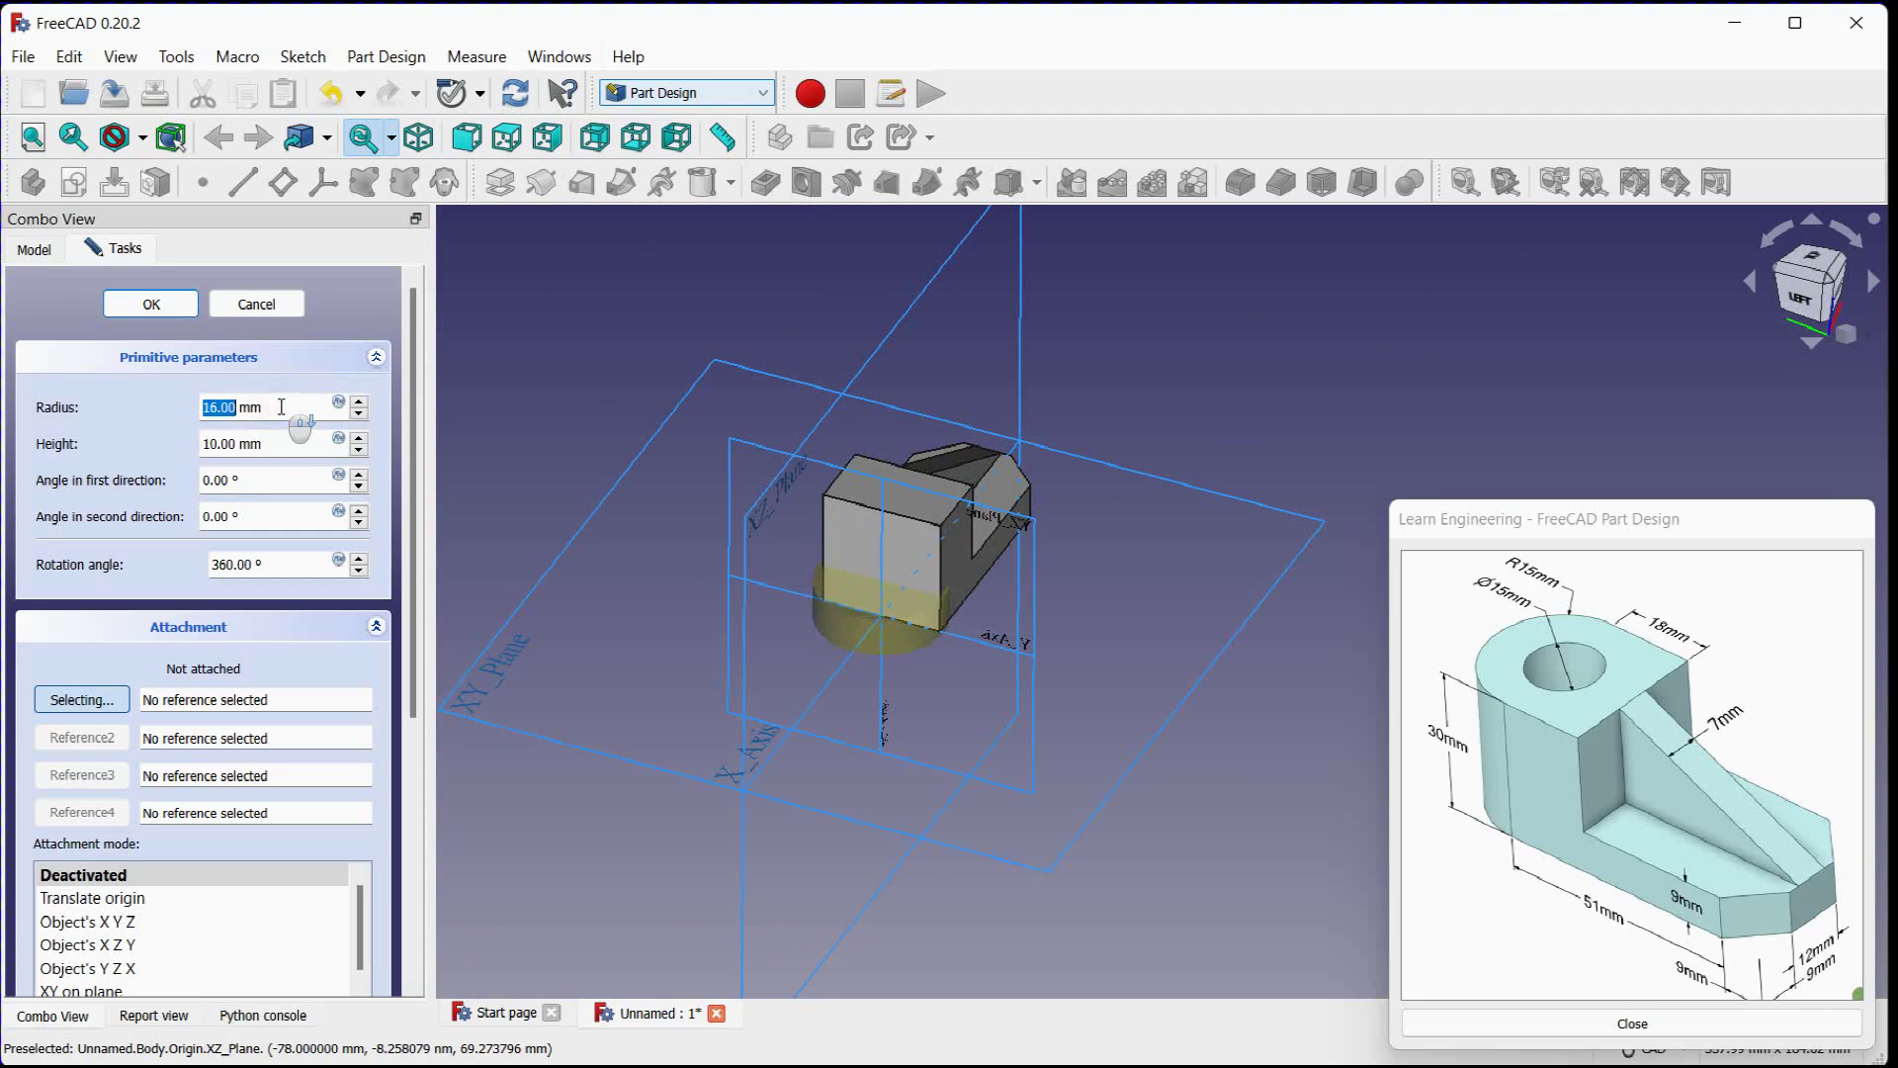
scroll(277, 444, up, 4)
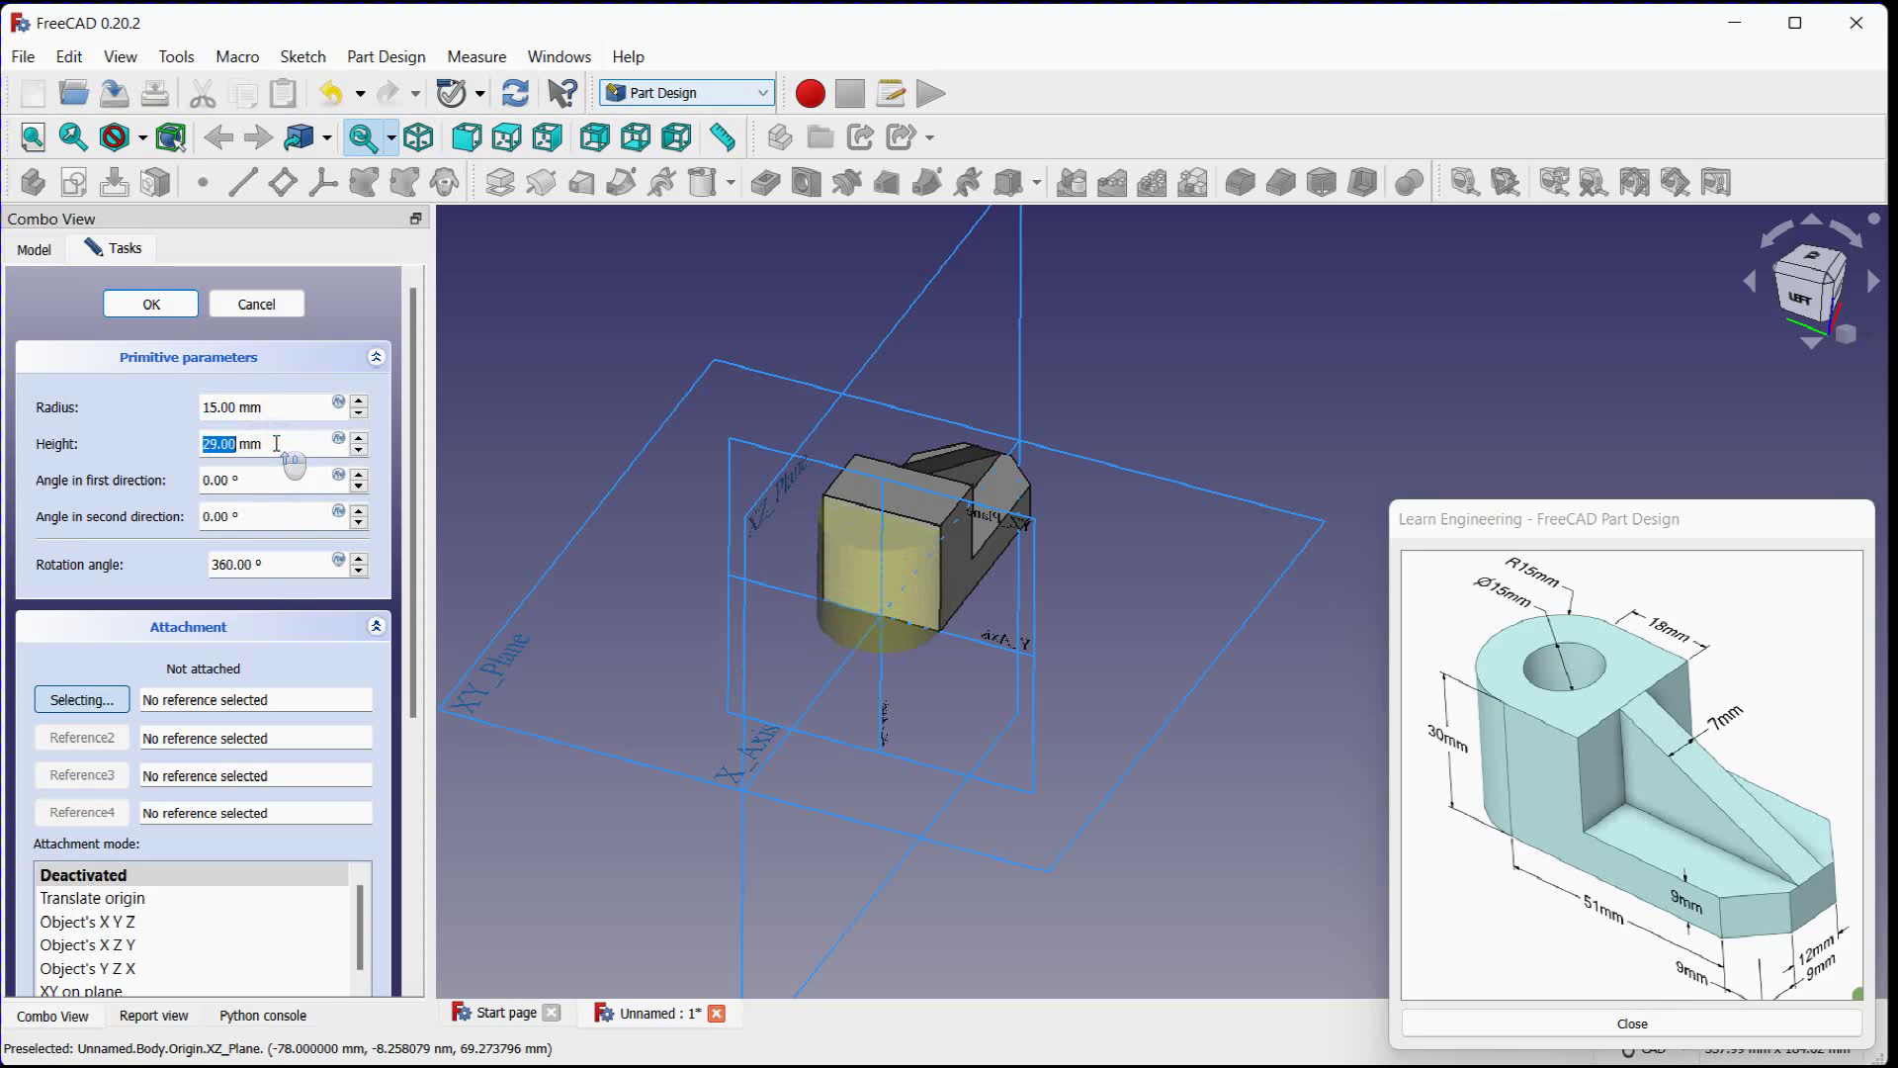
scroll(277, 444, up, 2)
scroll(277, 444, down, 1)
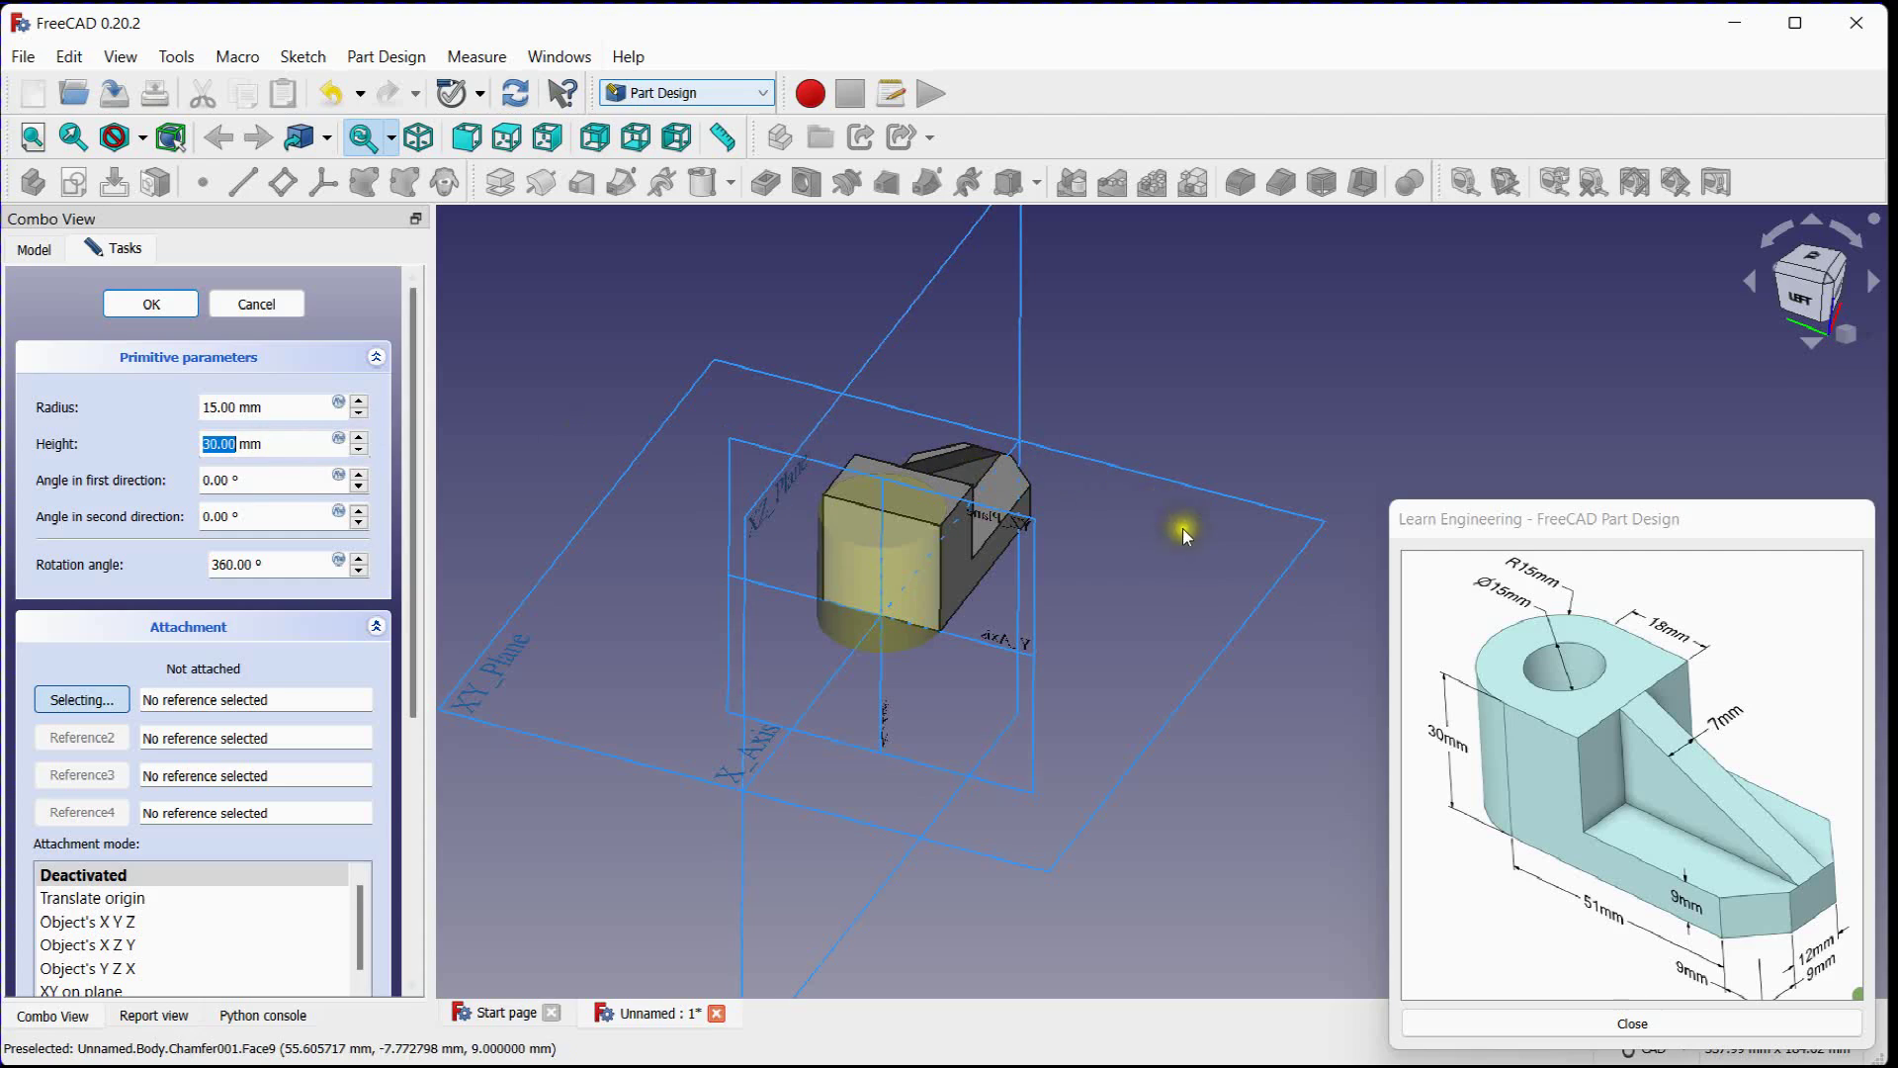
Step: Attach the additive cylinder to the body's XY plane and finish it
middle_drag(1183, 530, 1159, 575)
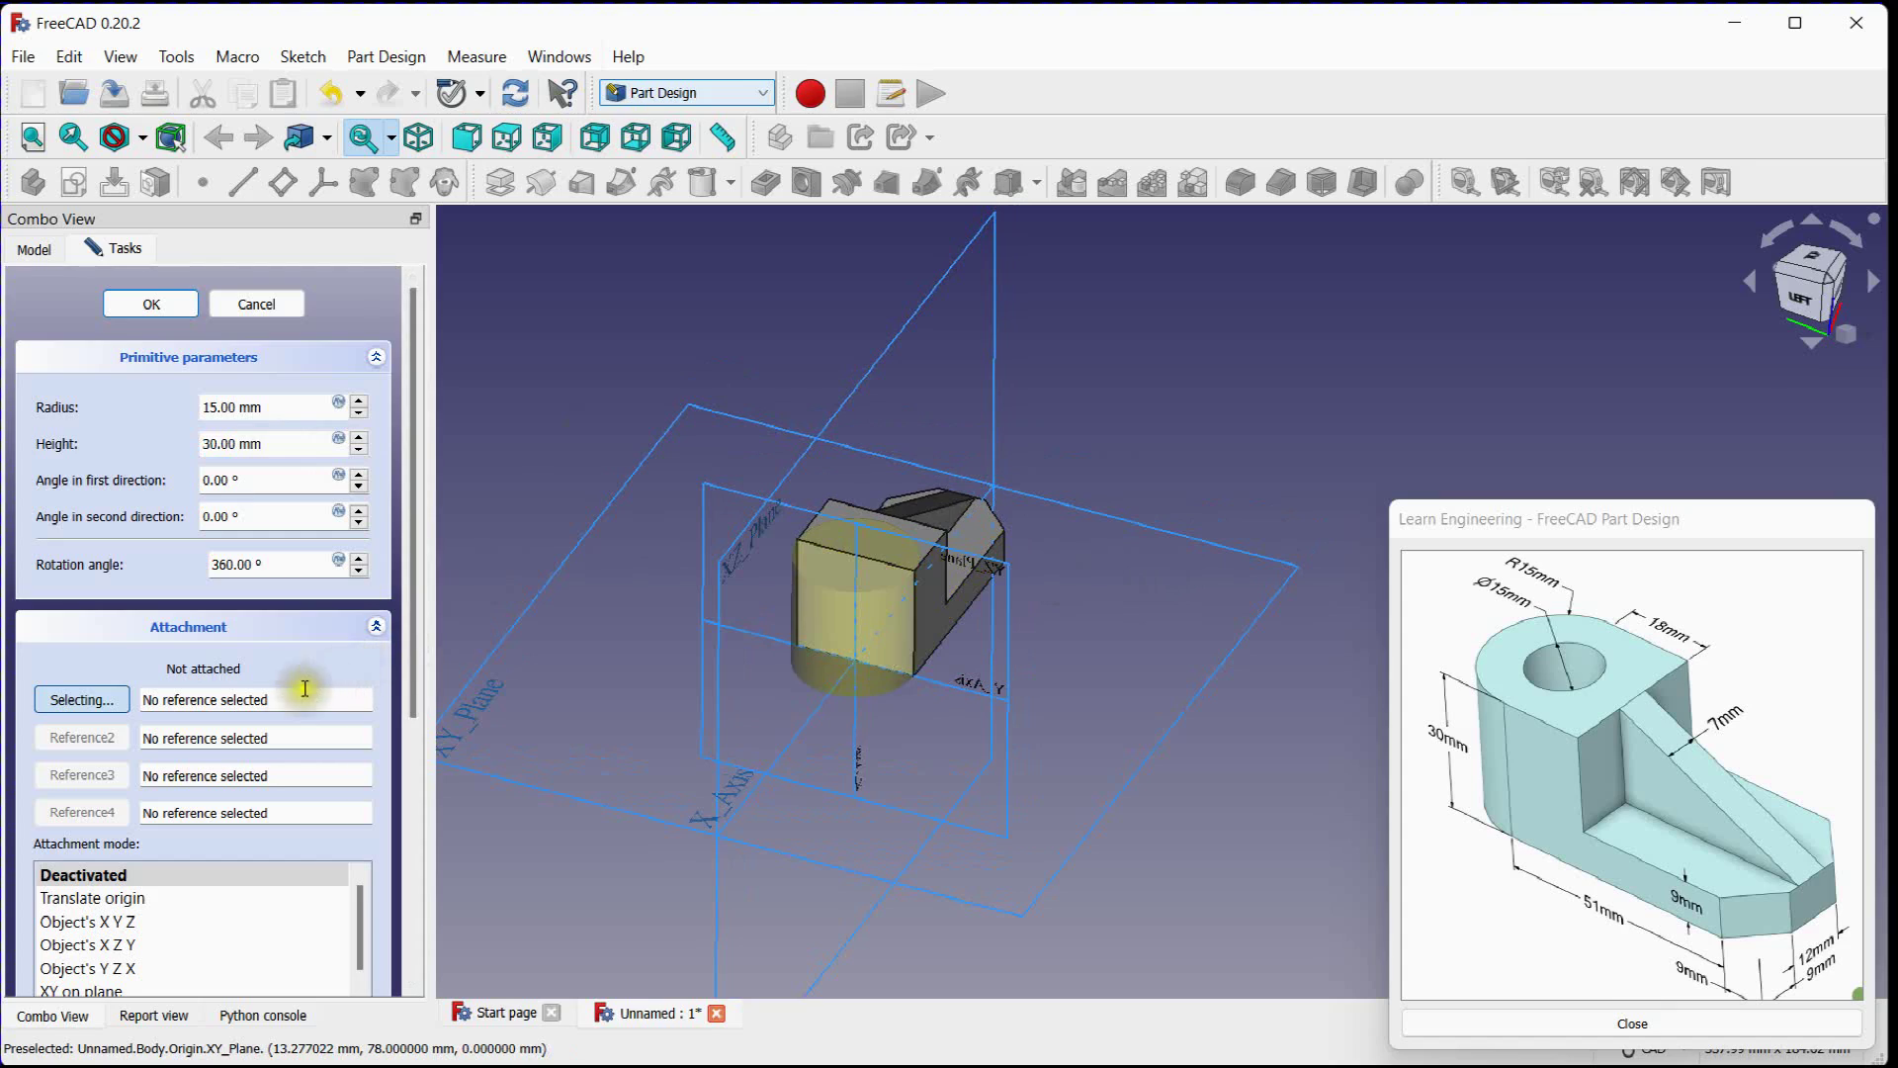
click(539, 596)
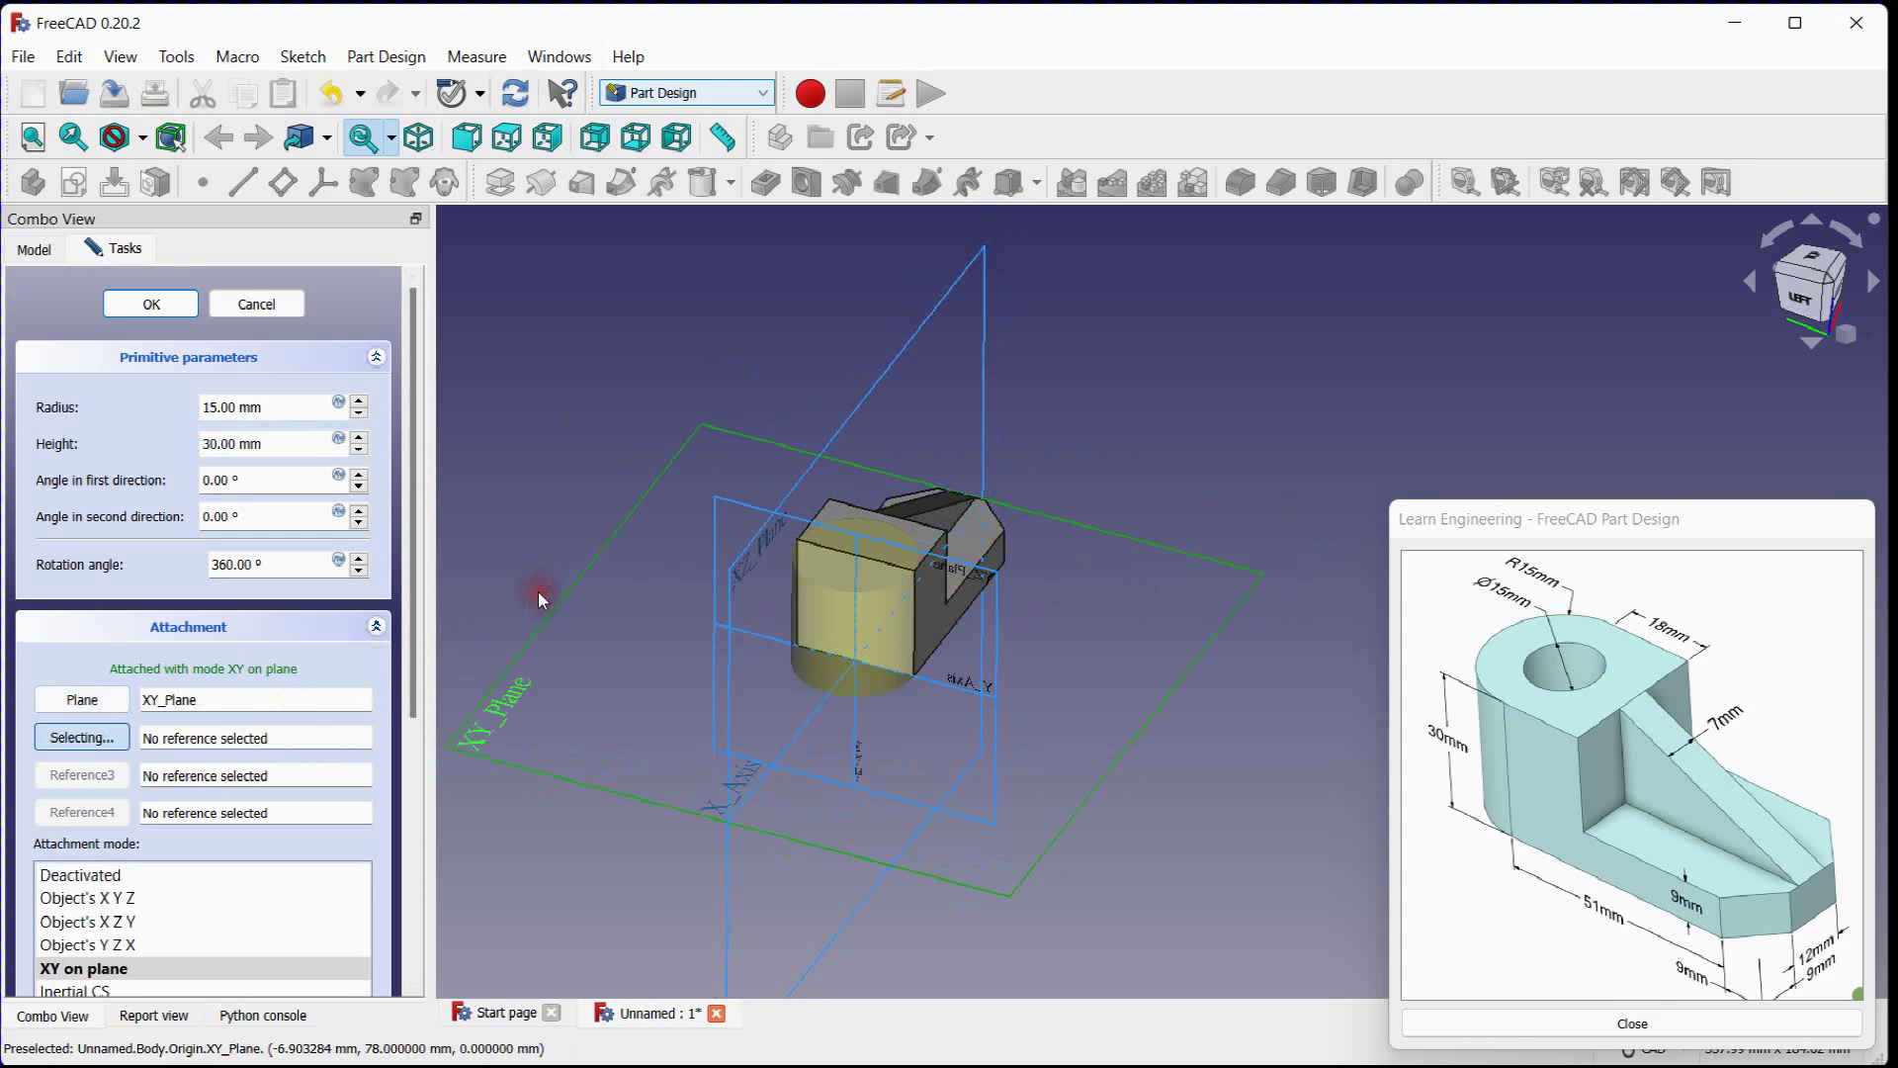
click(143, 302)
Step: Cut a through hole in the rounded end with a subtractive cylinder of 7.5 mm radius and 30 mm height
scroll(739, 499, up, 4)
middle_drag(740, 501, 567, 481)
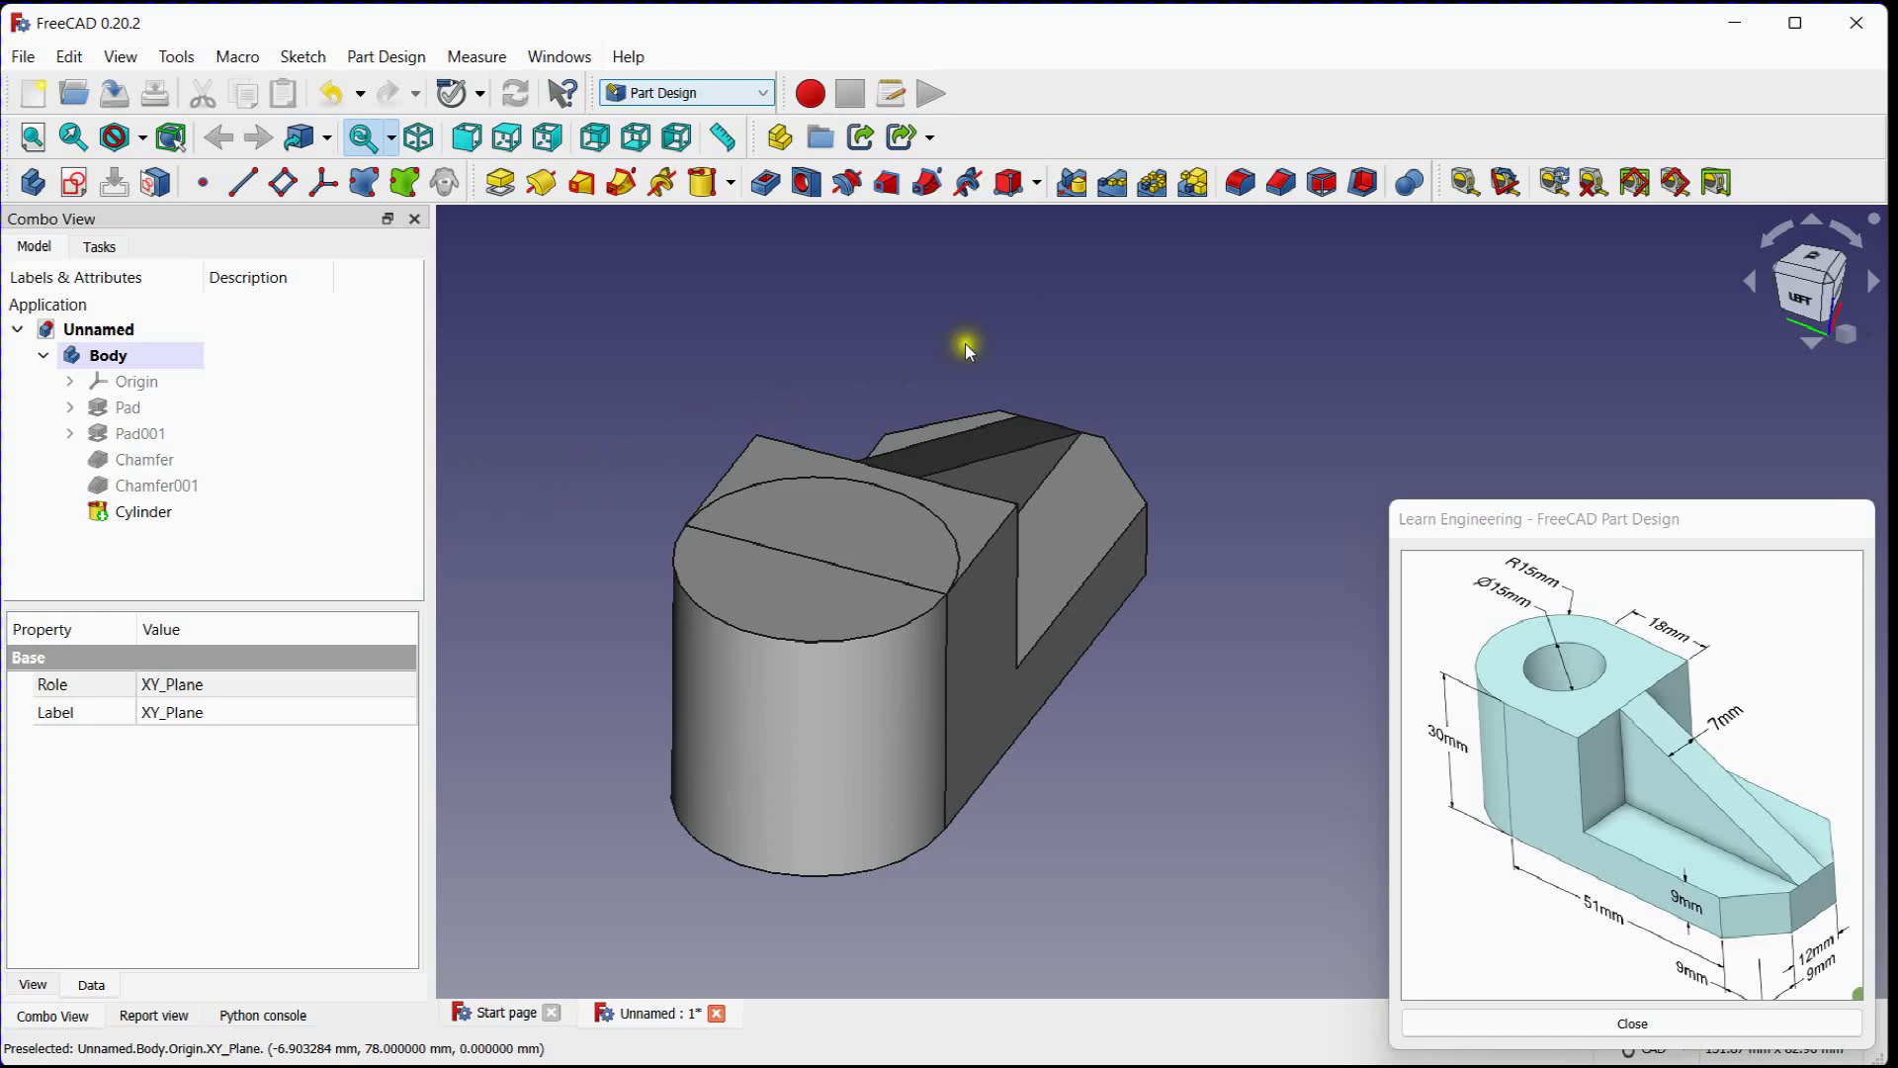
click(1041, 185)
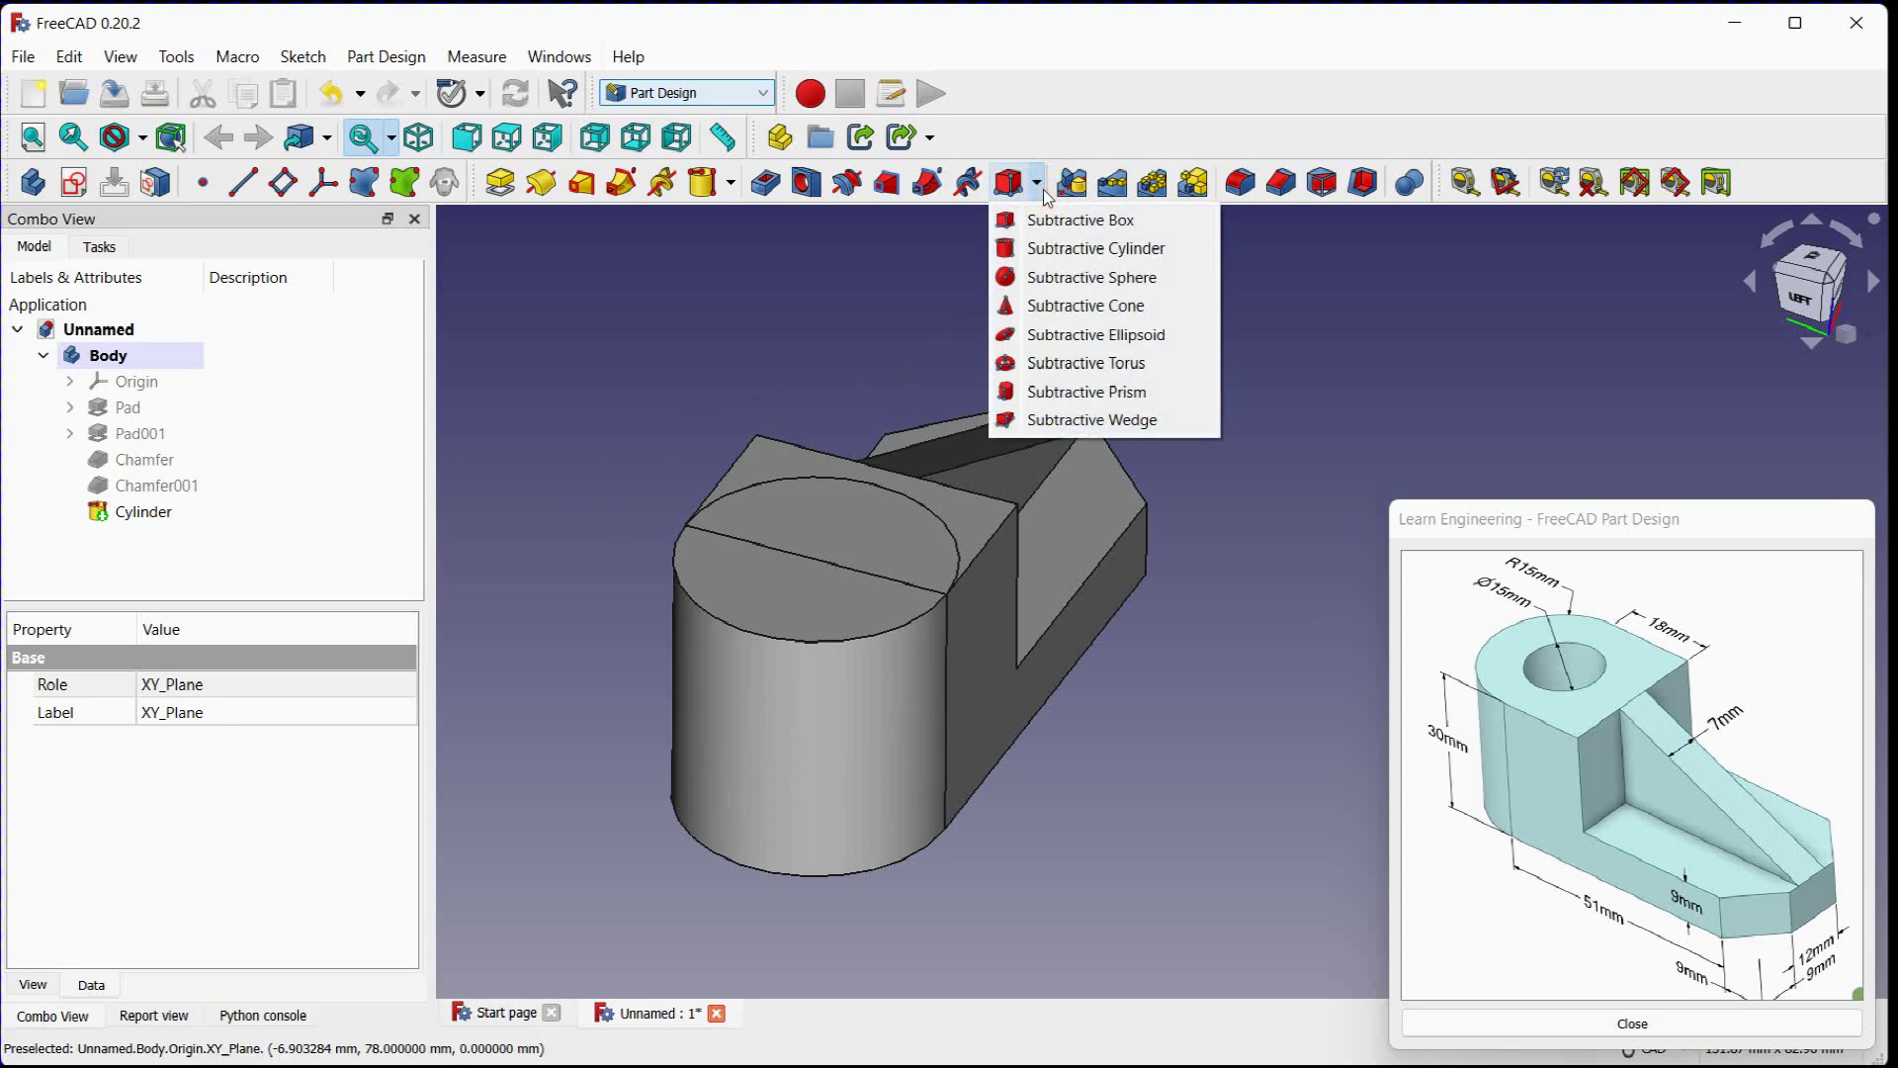
click(1049, 248)
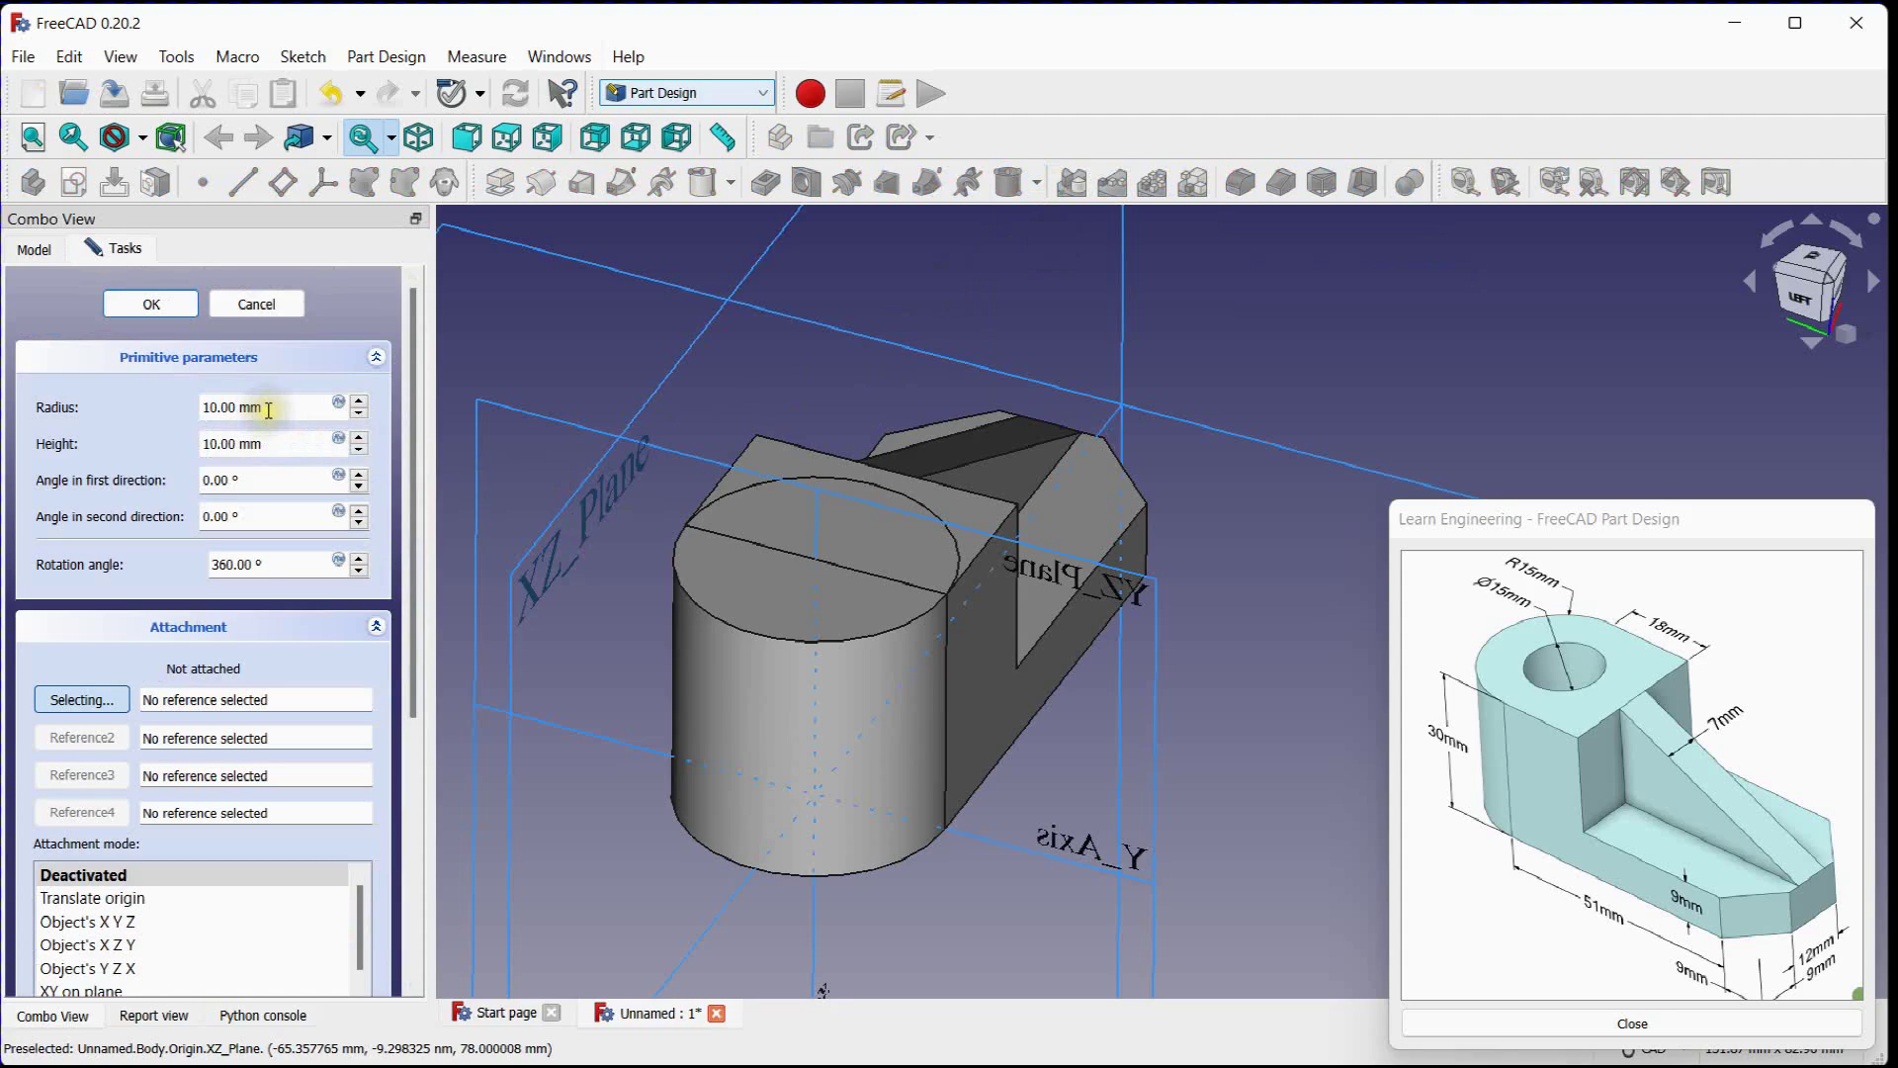
scroll(270, 409, down, 2)
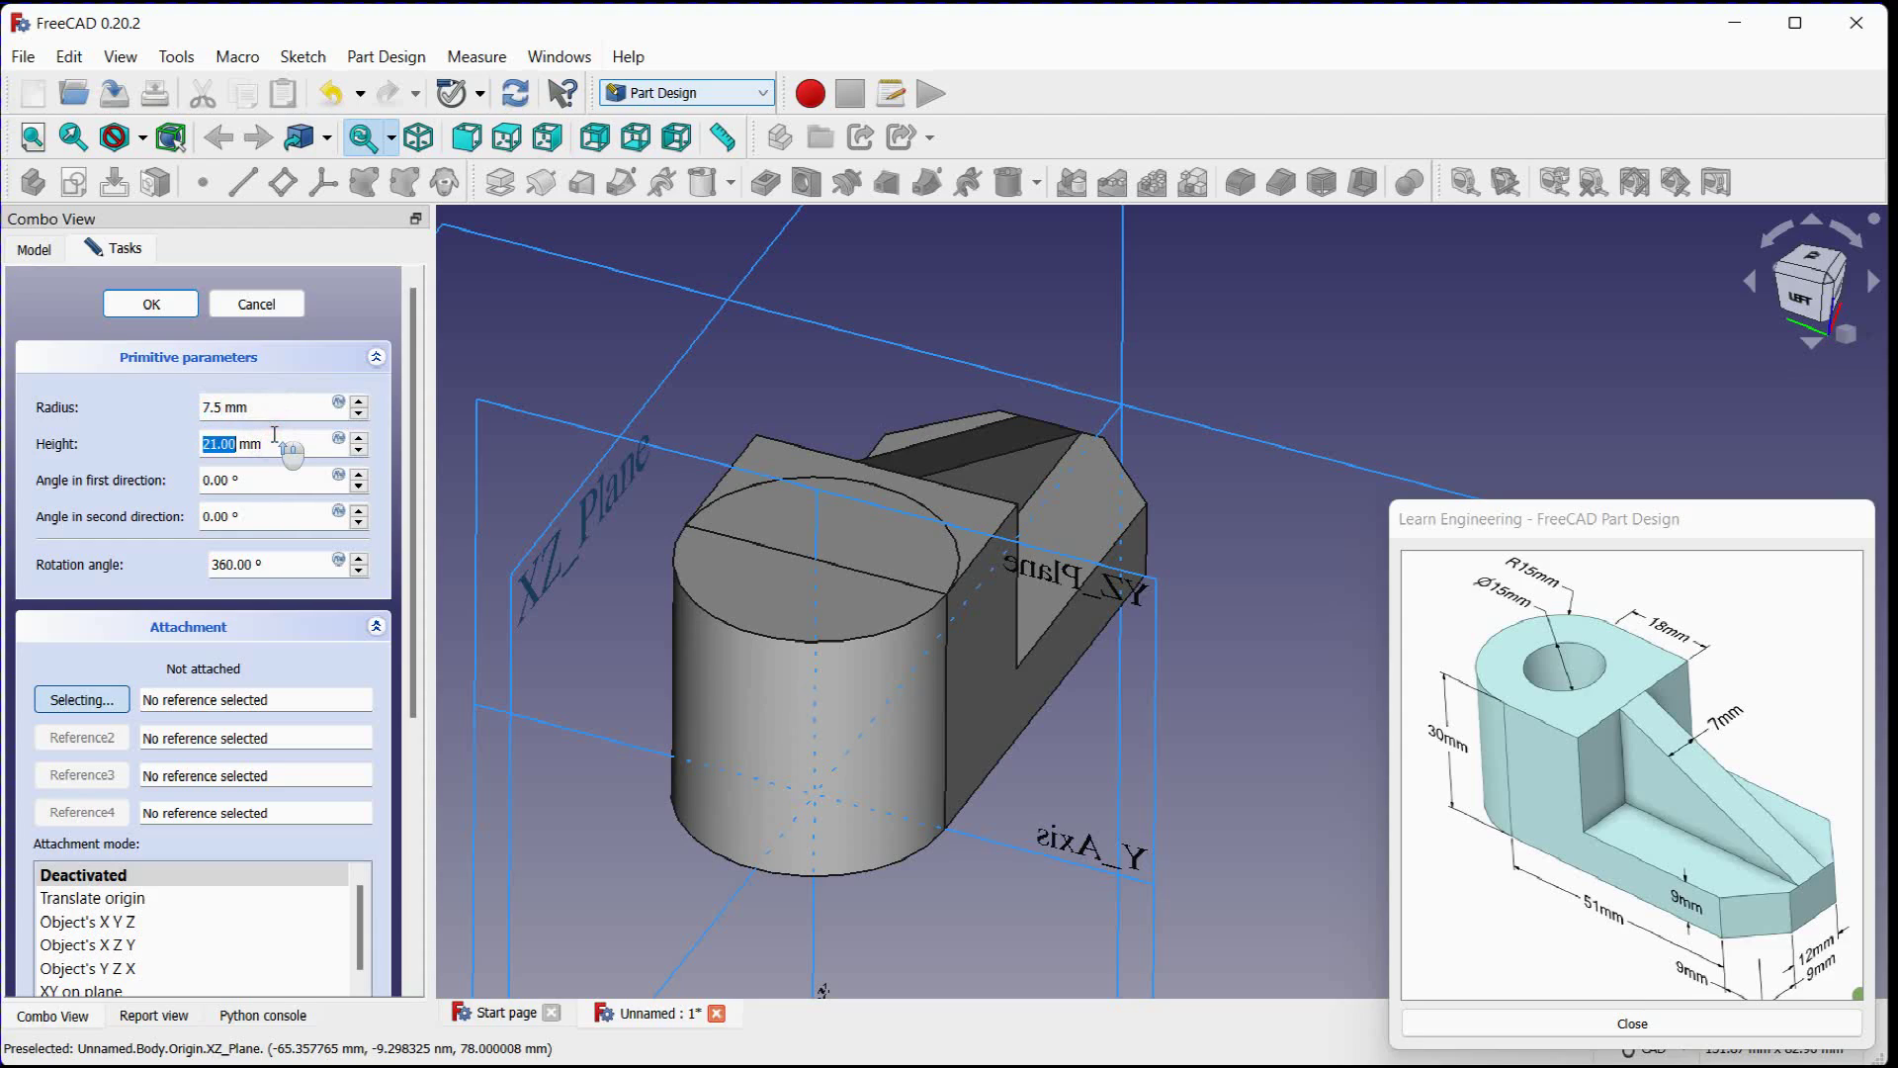
scroll(275, 435, up, 4)
scroll(275, 435, down, 1)
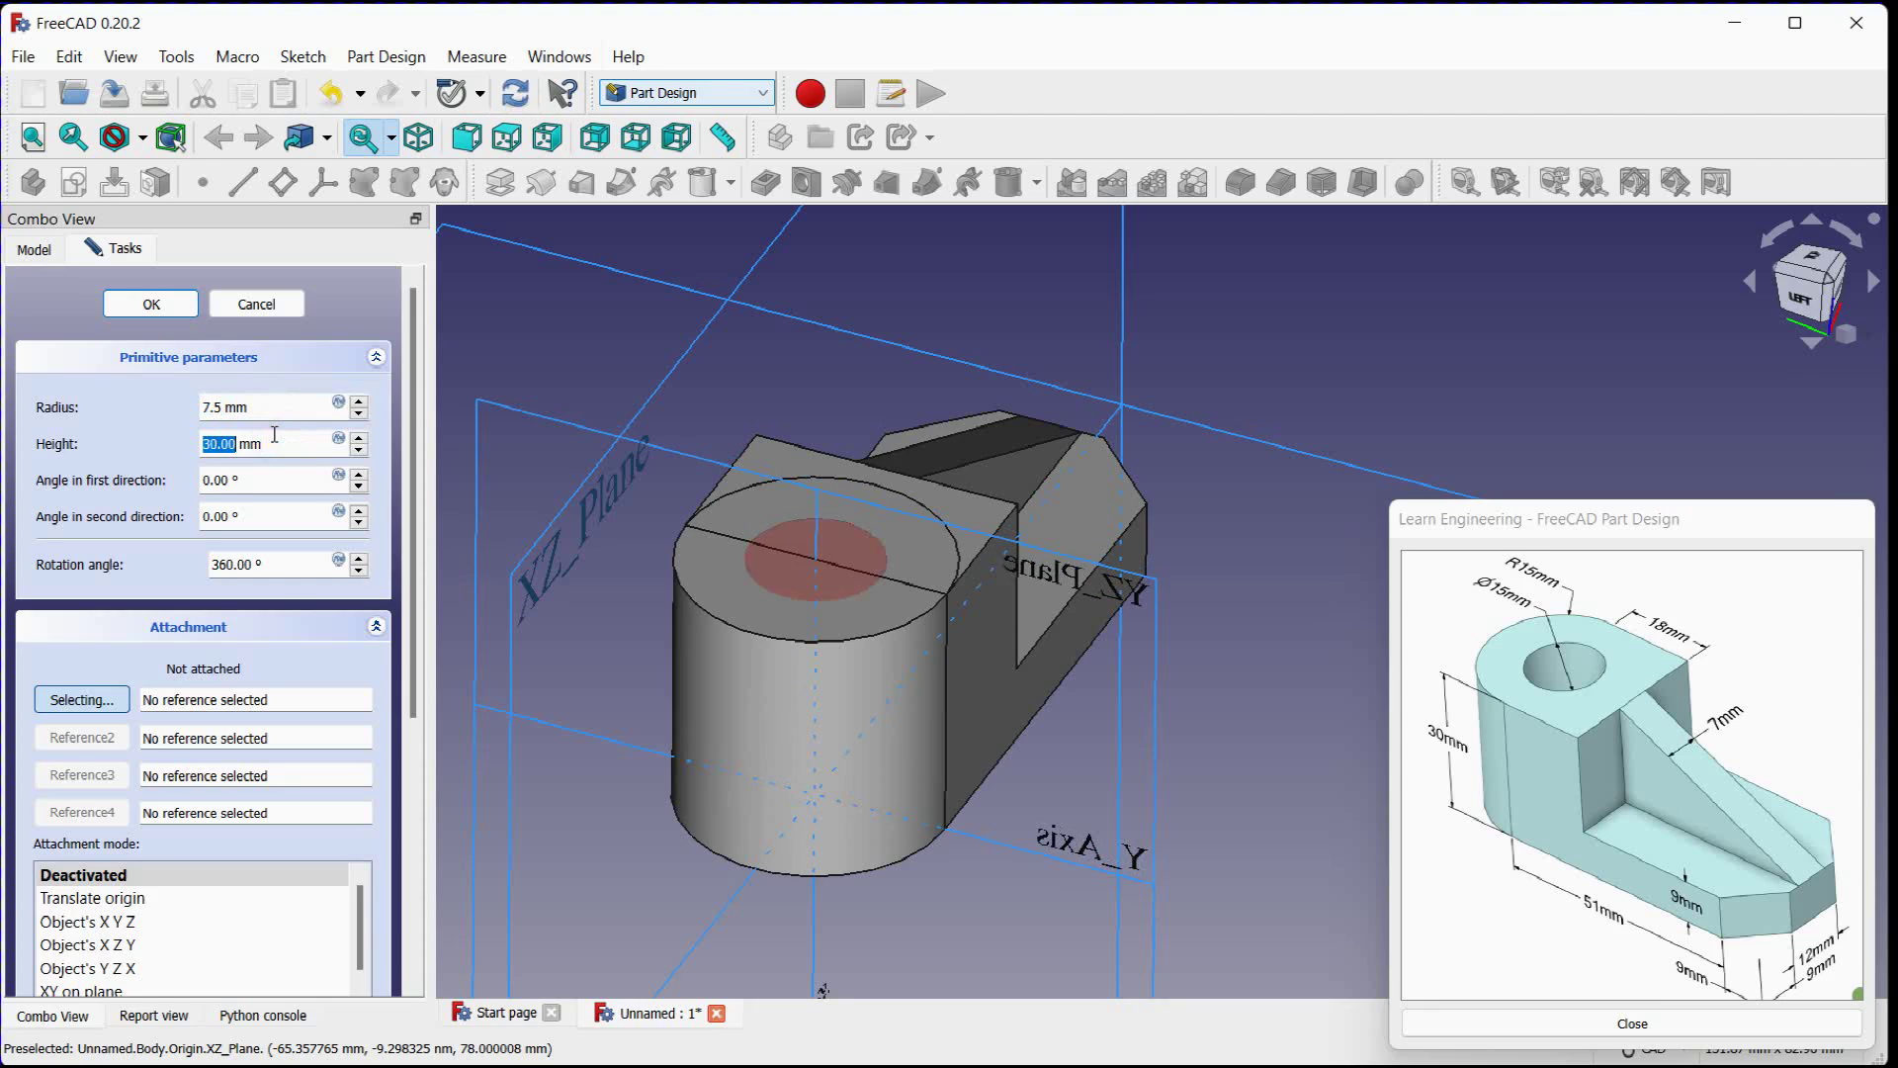
click(168, 305)
Step: Set the Refine property of the subtractive cylinder feature to true
middle_drag(652, 385, 508, 490)
click(199, 540)
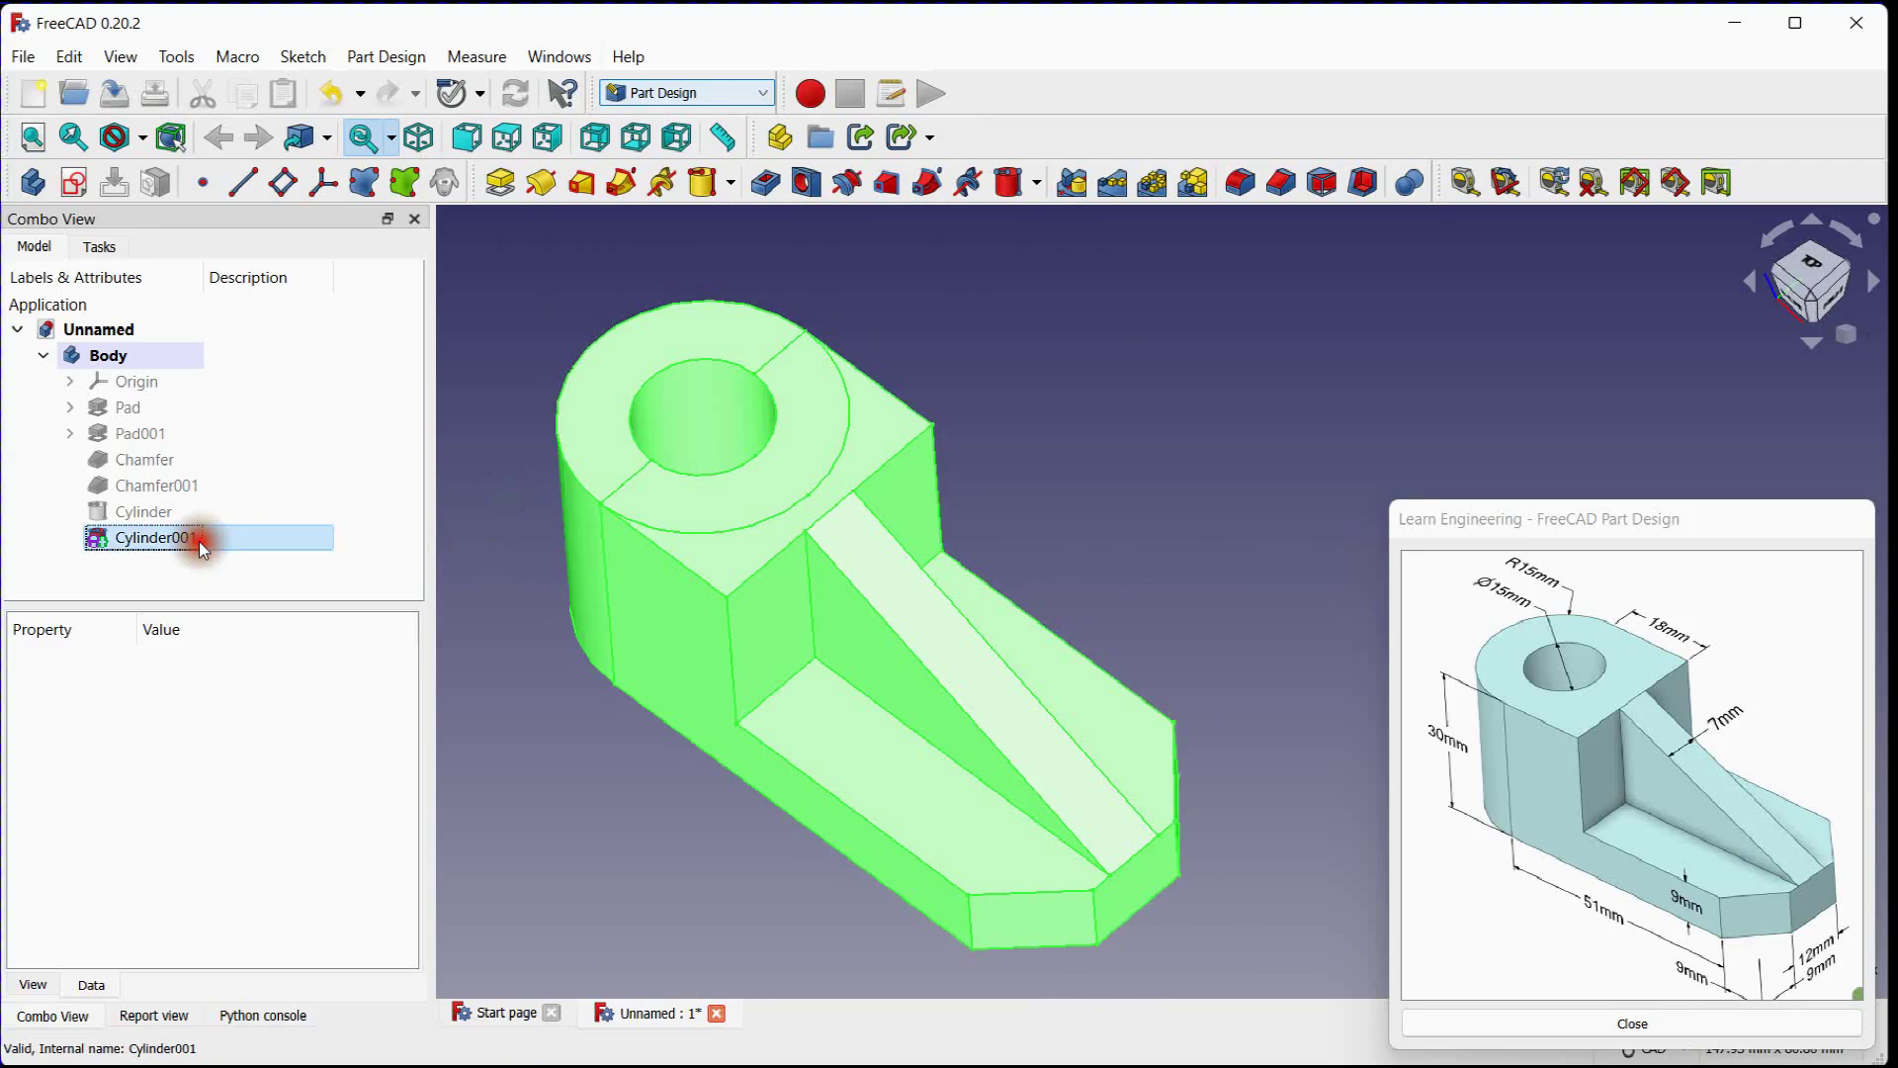
scroll(276, 838, down, 1)
click(227, 872)
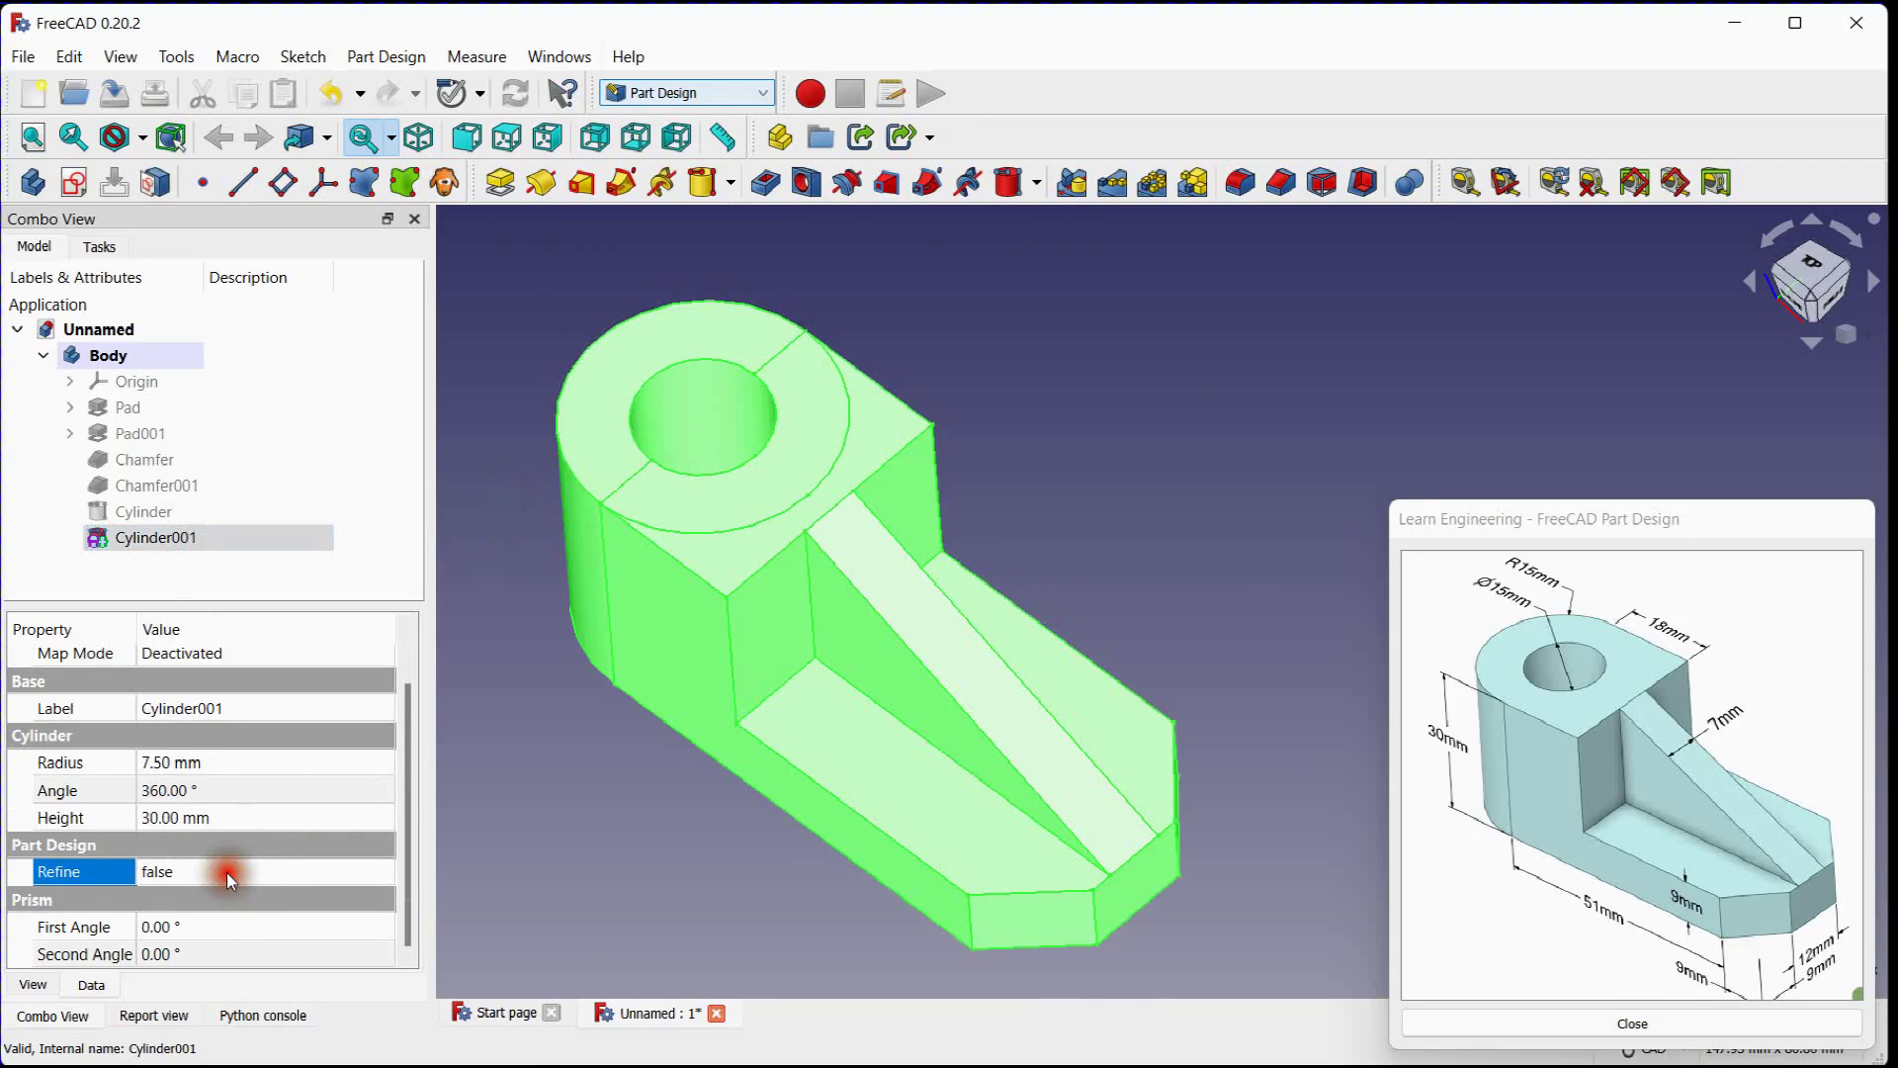
click(222, 880)
click(215, 912)
click(510, 762)
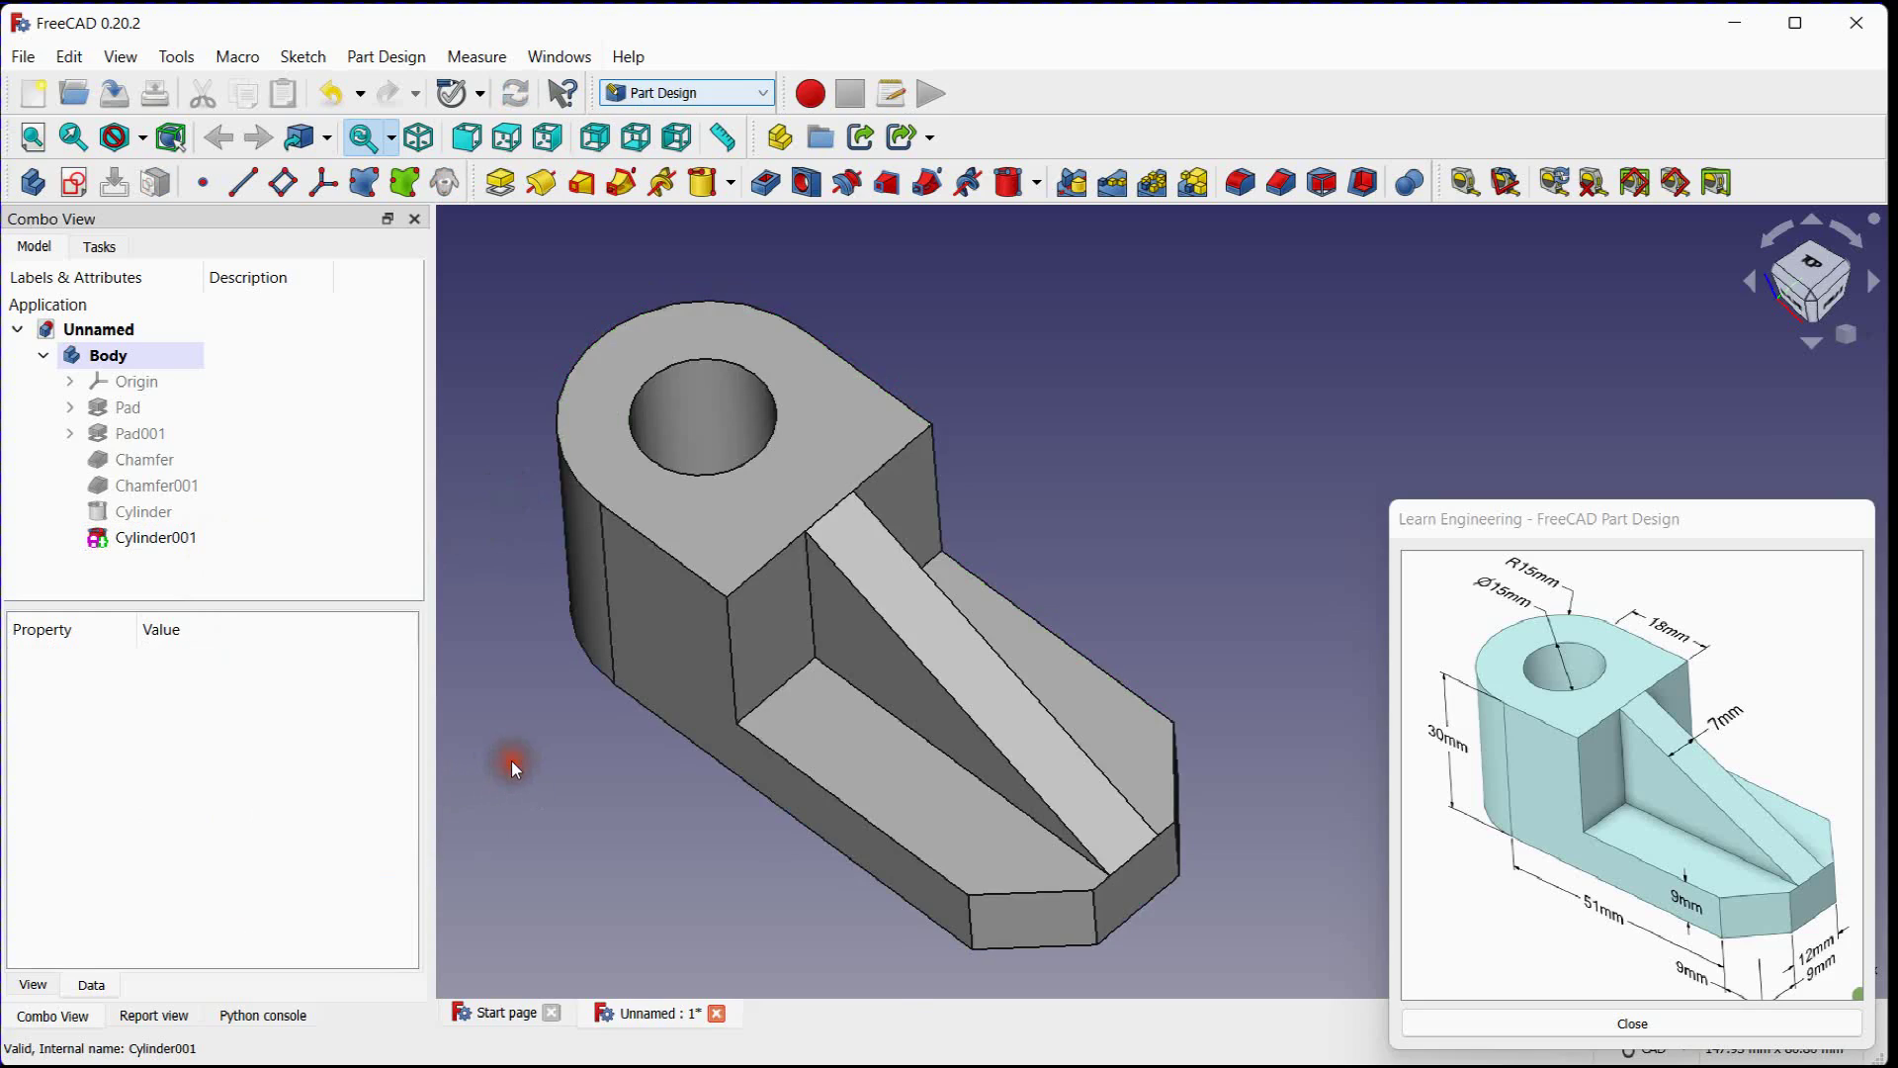
Step: Export the finished bracket solid as an STL mesh named part on the Desktop, overwriting the existing file
middle_drag(537, 733, 475, 767)
scroll(534, 717, down, 1)
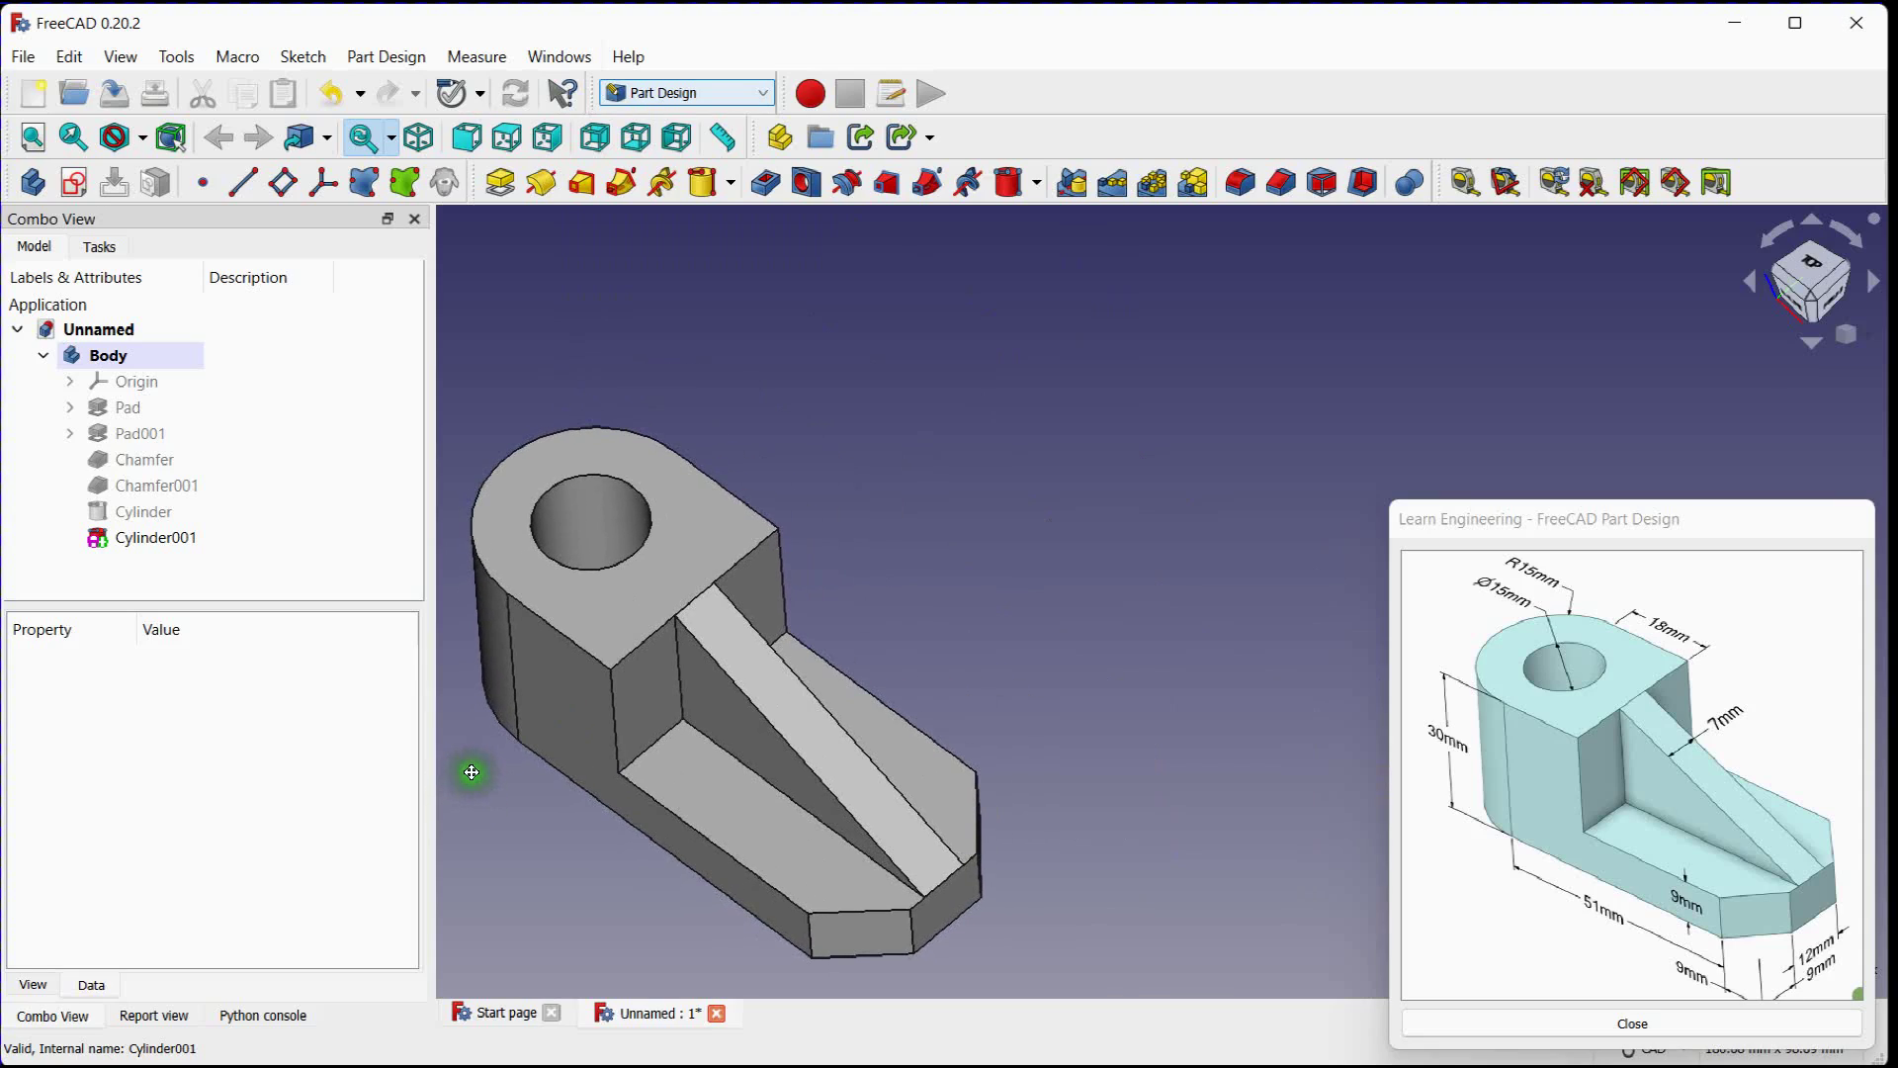
click(170, 543)
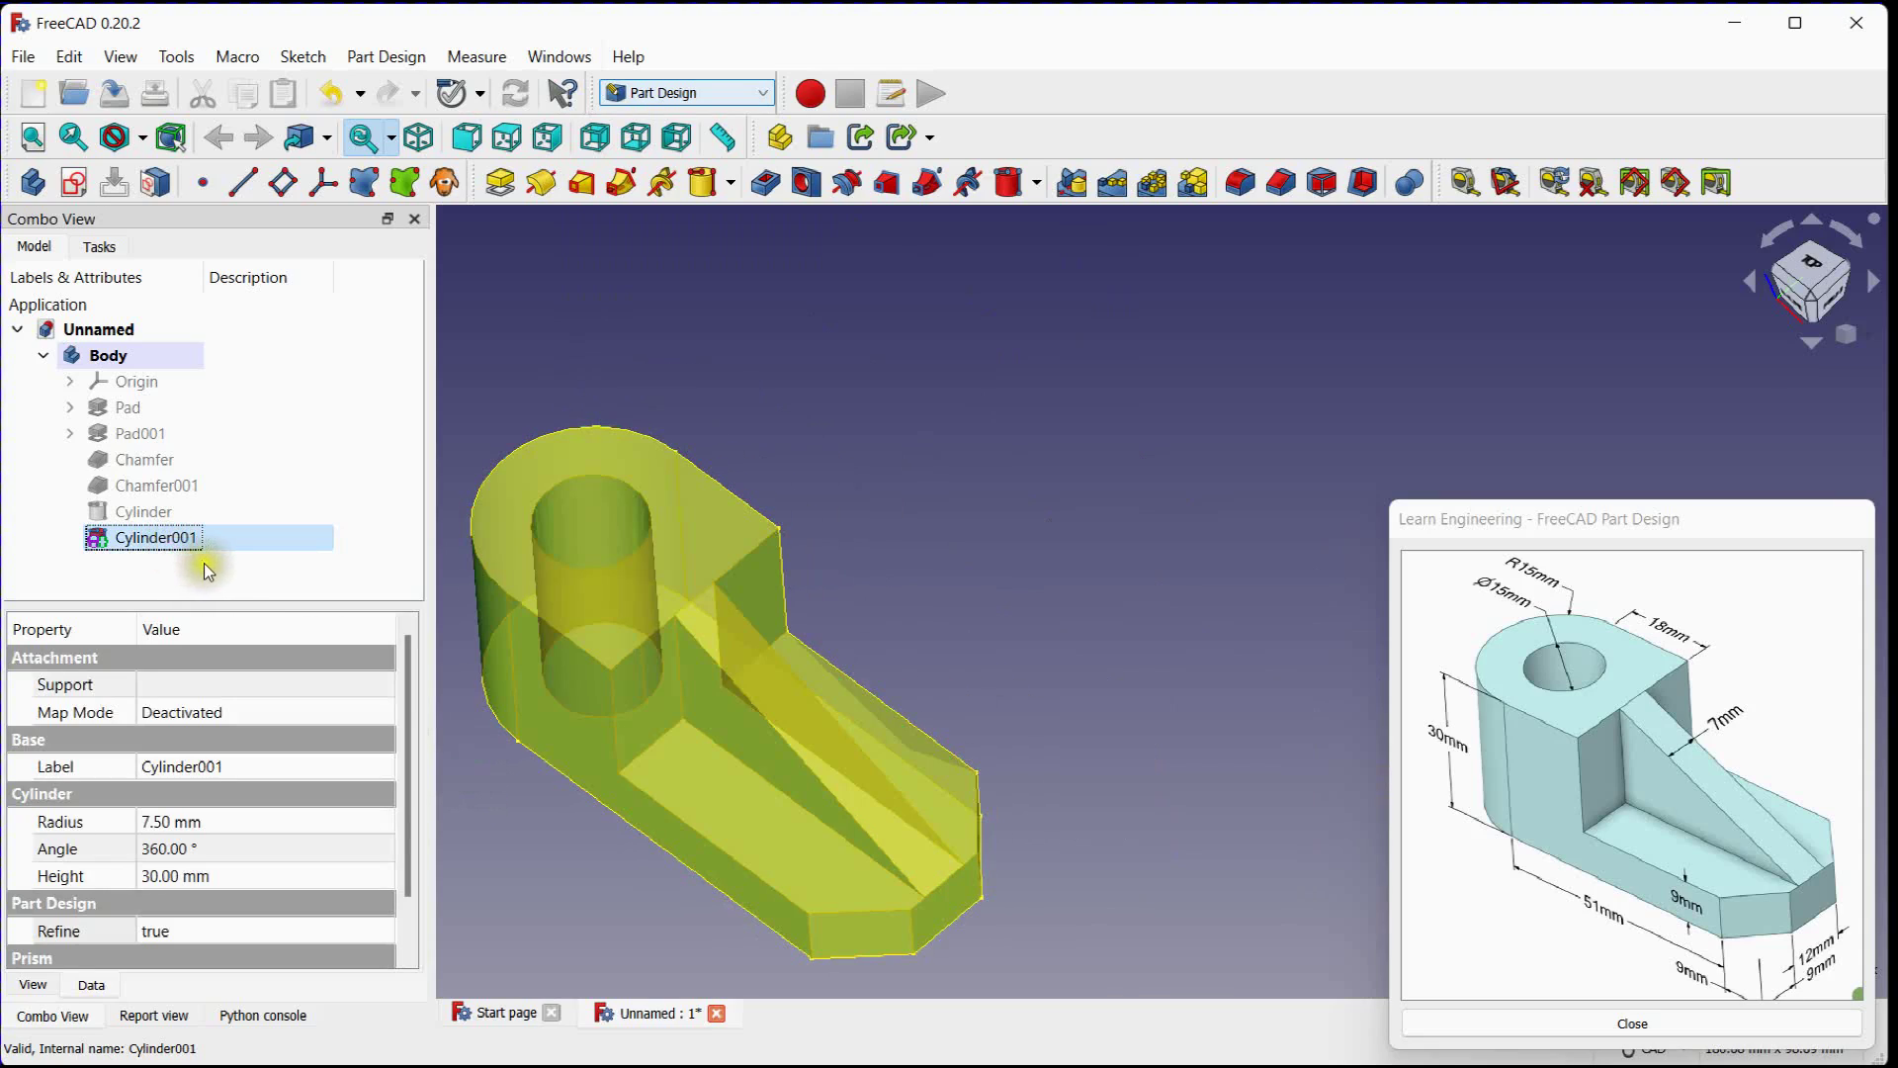
click(22, 56)
click(89, 409)
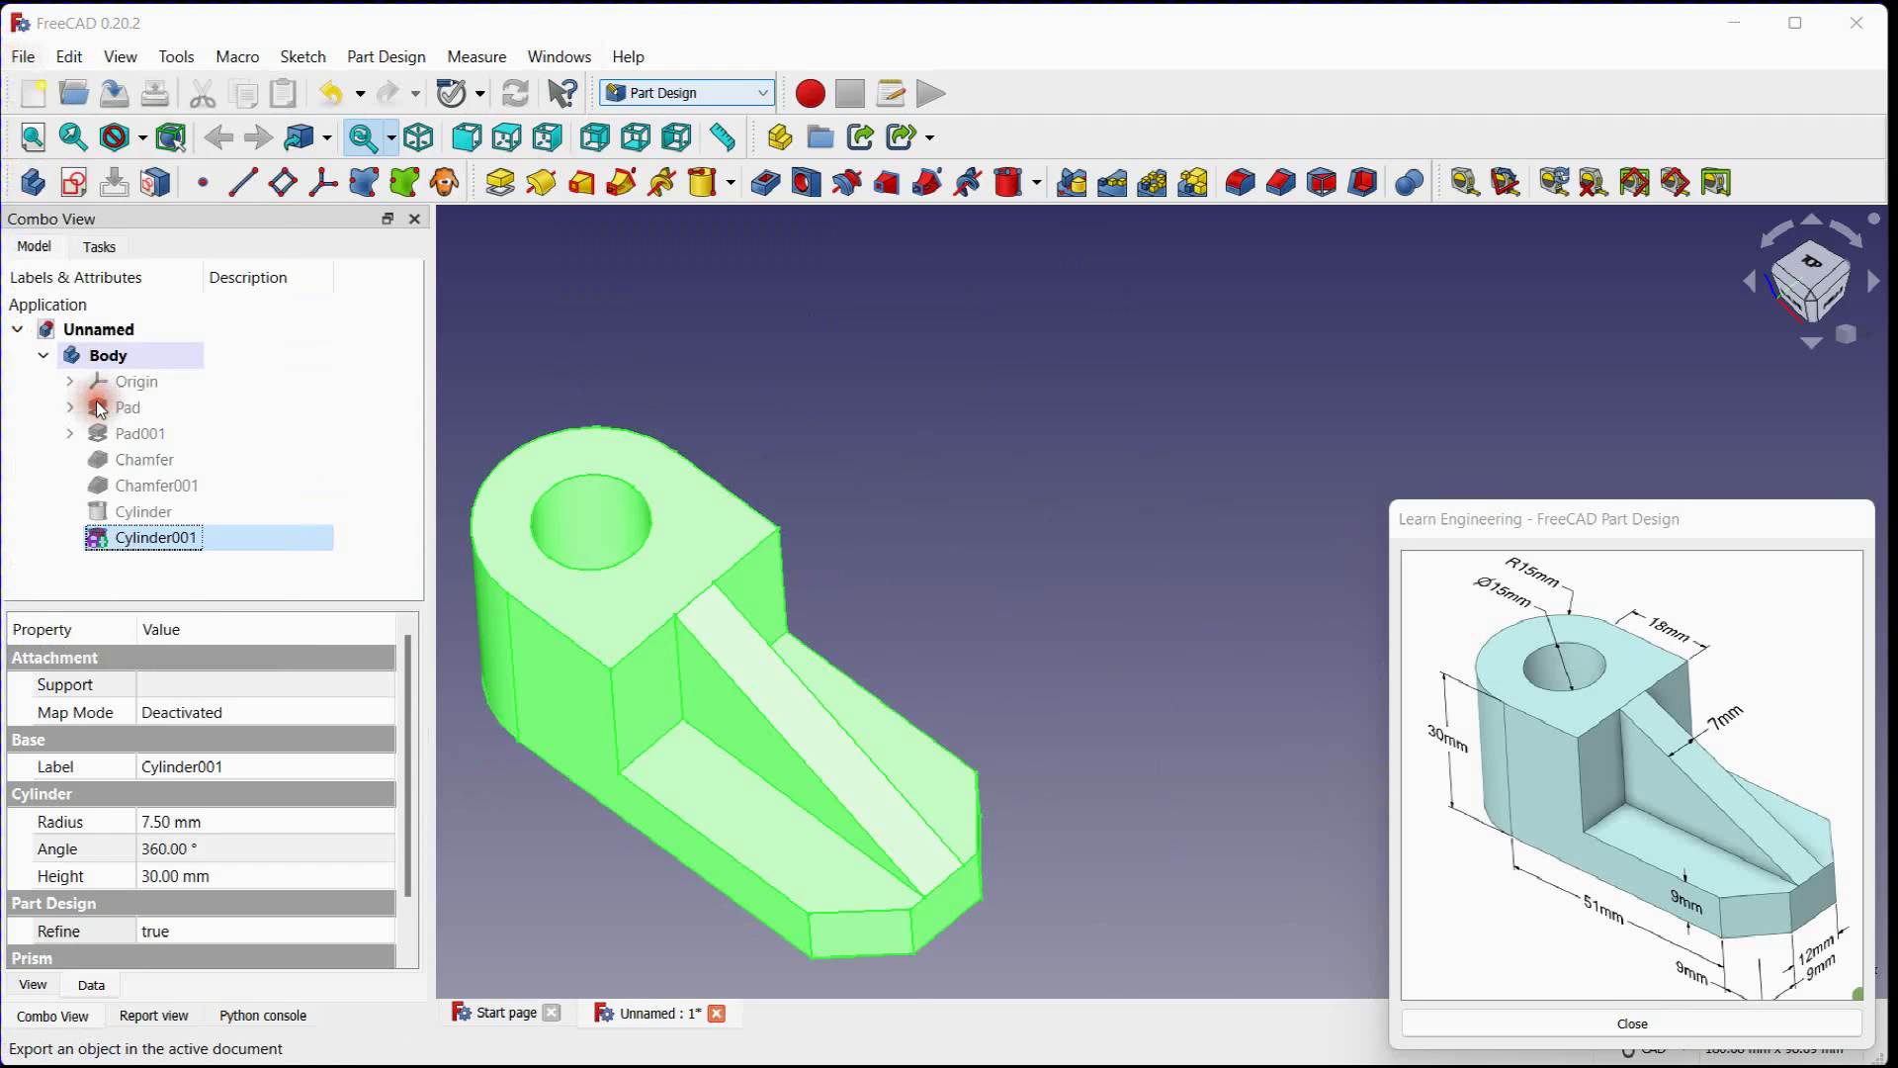
click(287, 294)
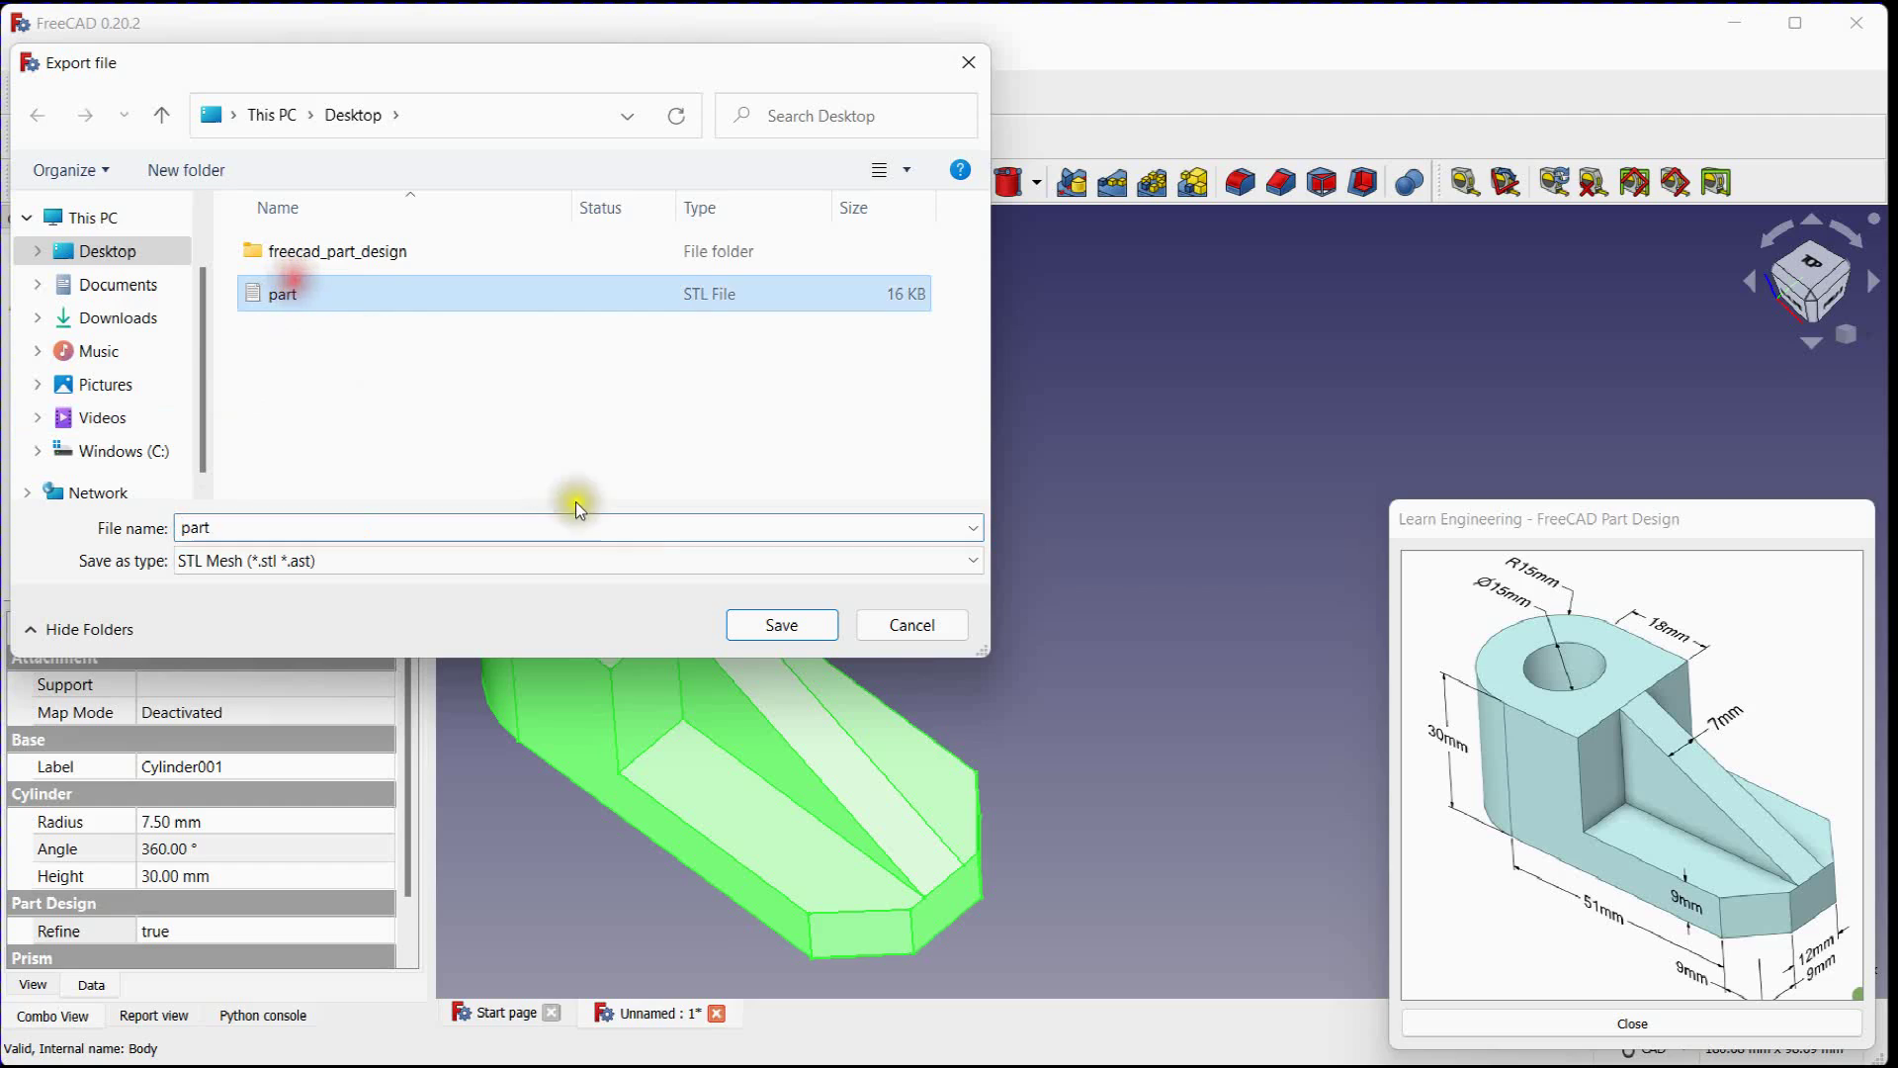
click(781, 623)
click(1059, 550)
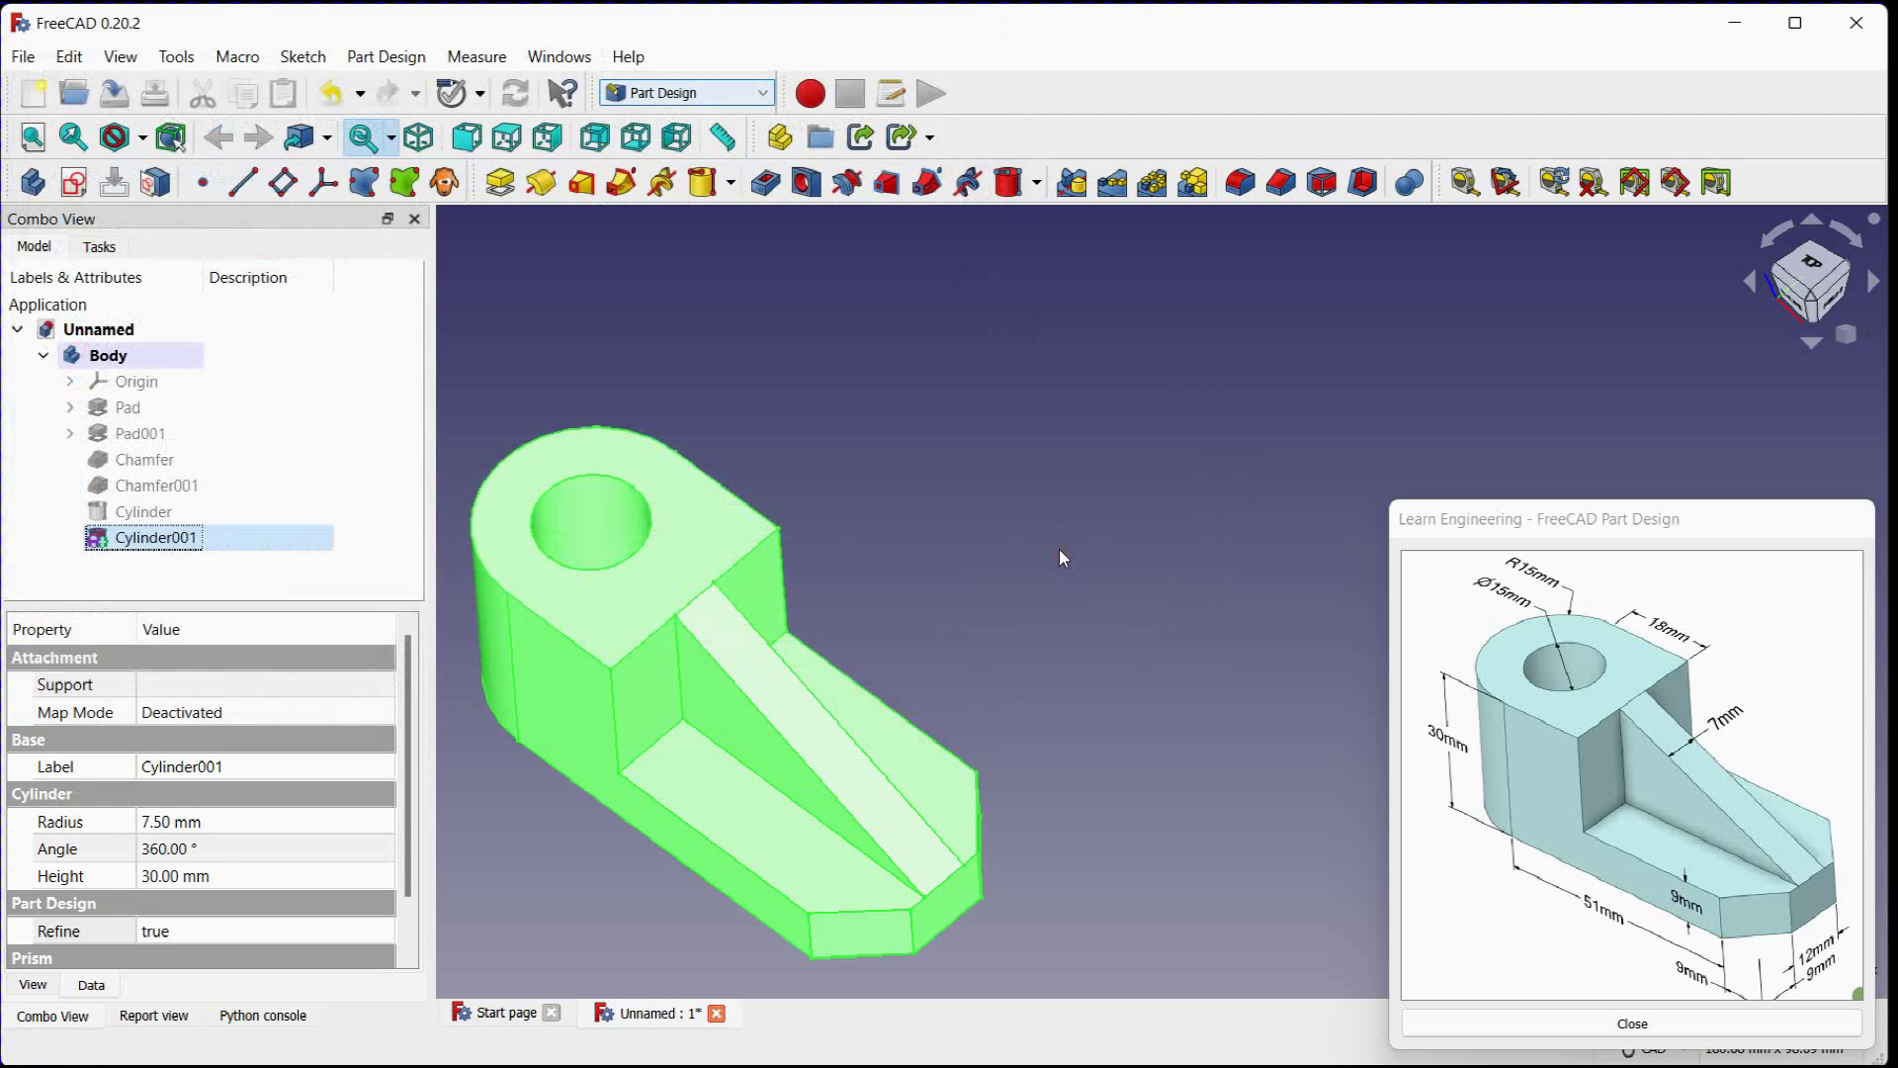
Step: Import the part STL file from the Desktop into the current document
click(22, 56)
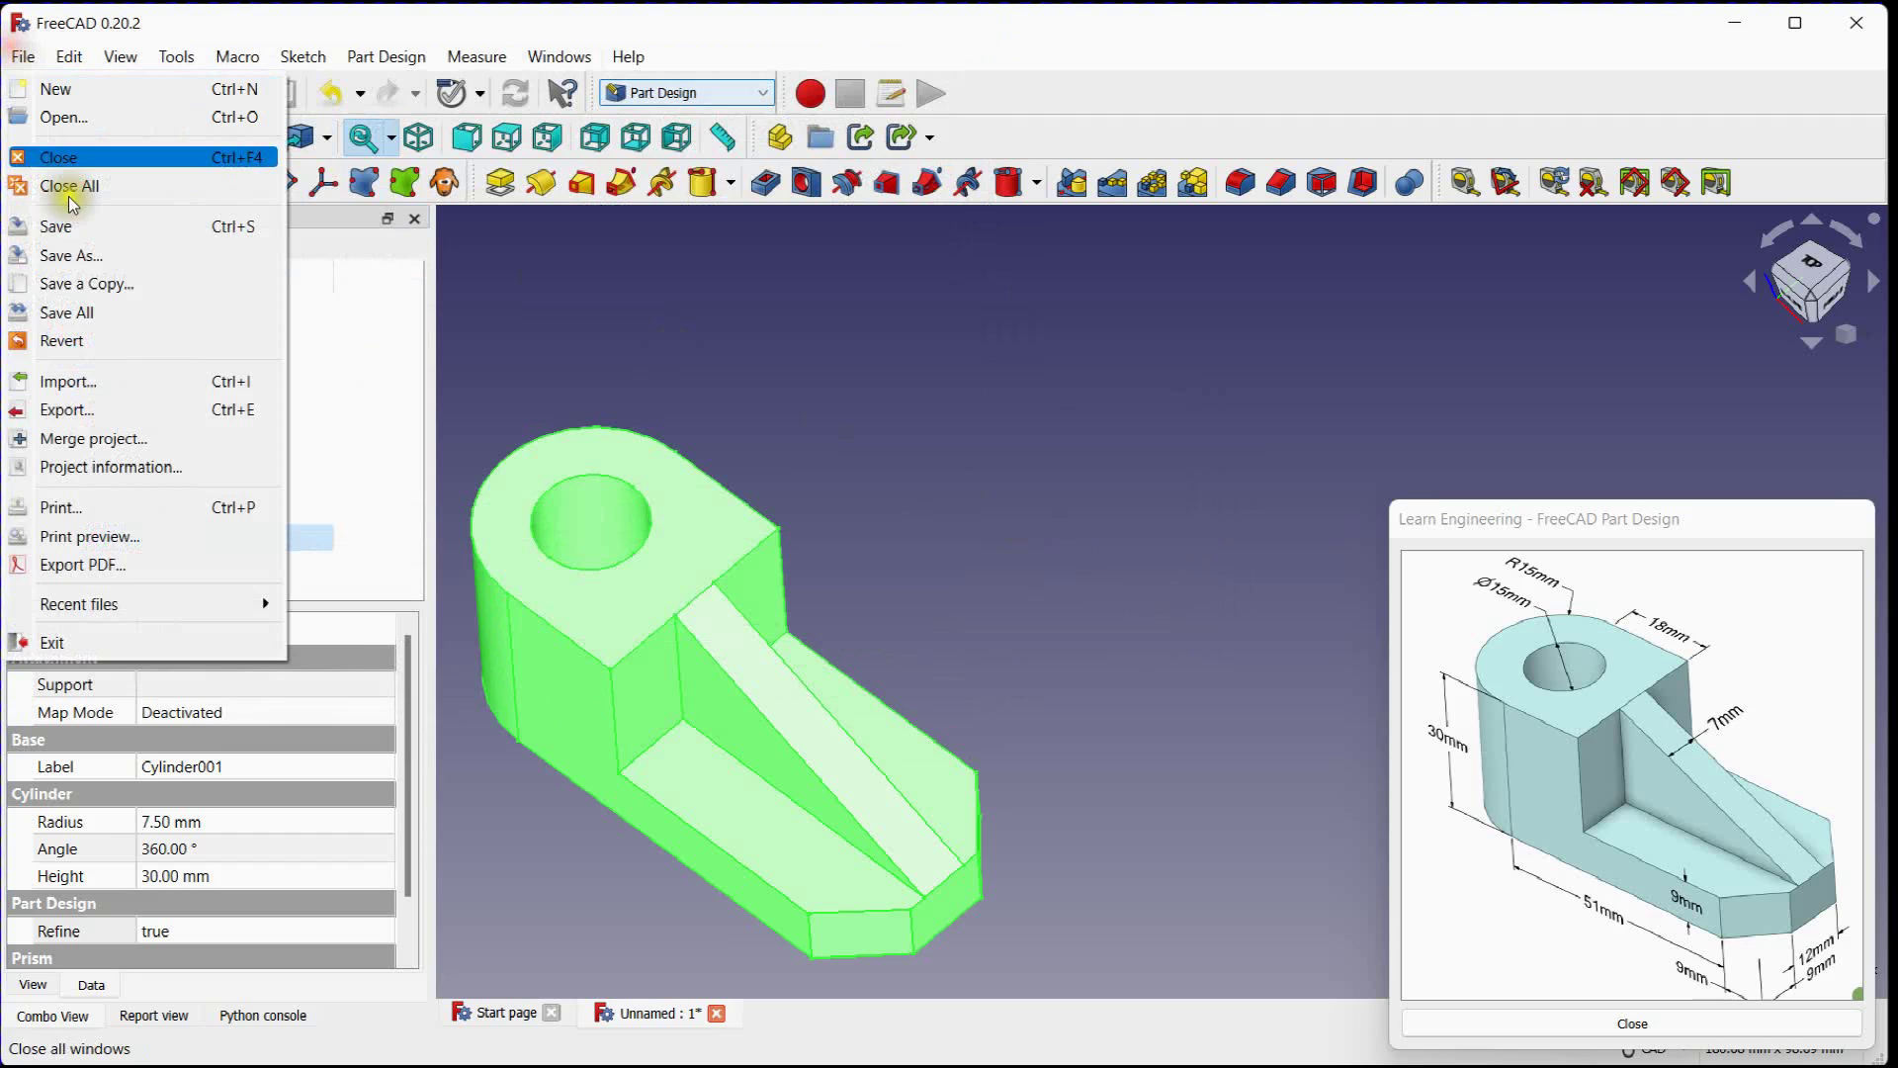
click(105, 383)
click(353, 294)
click(781, 623)
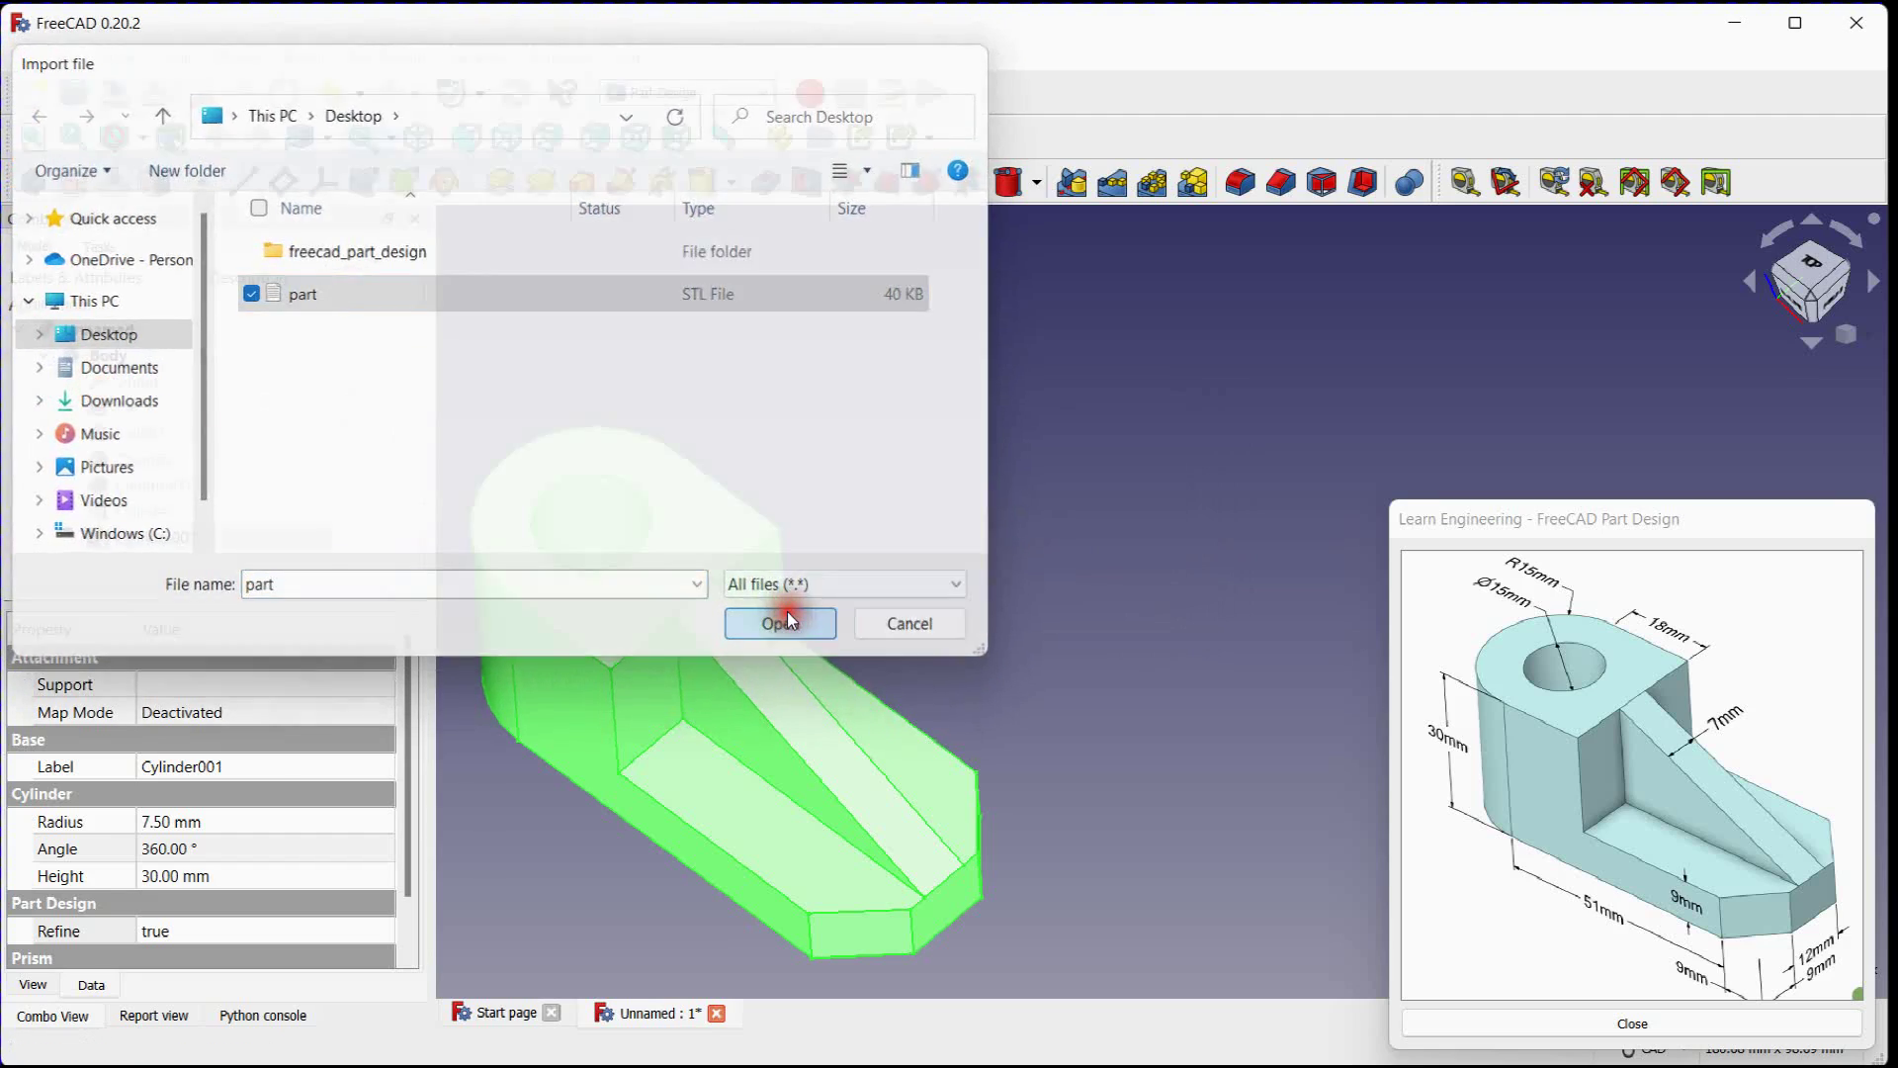
click(758, 555)
scroll(745, 524, down, 2)
middle_drag(724, 513, 496, 580)
Step: Move the imported part mesh away from the body by setting its placement position y to 50 mm
click(103, 563)
middle_drag(732, 386, 657, 460)
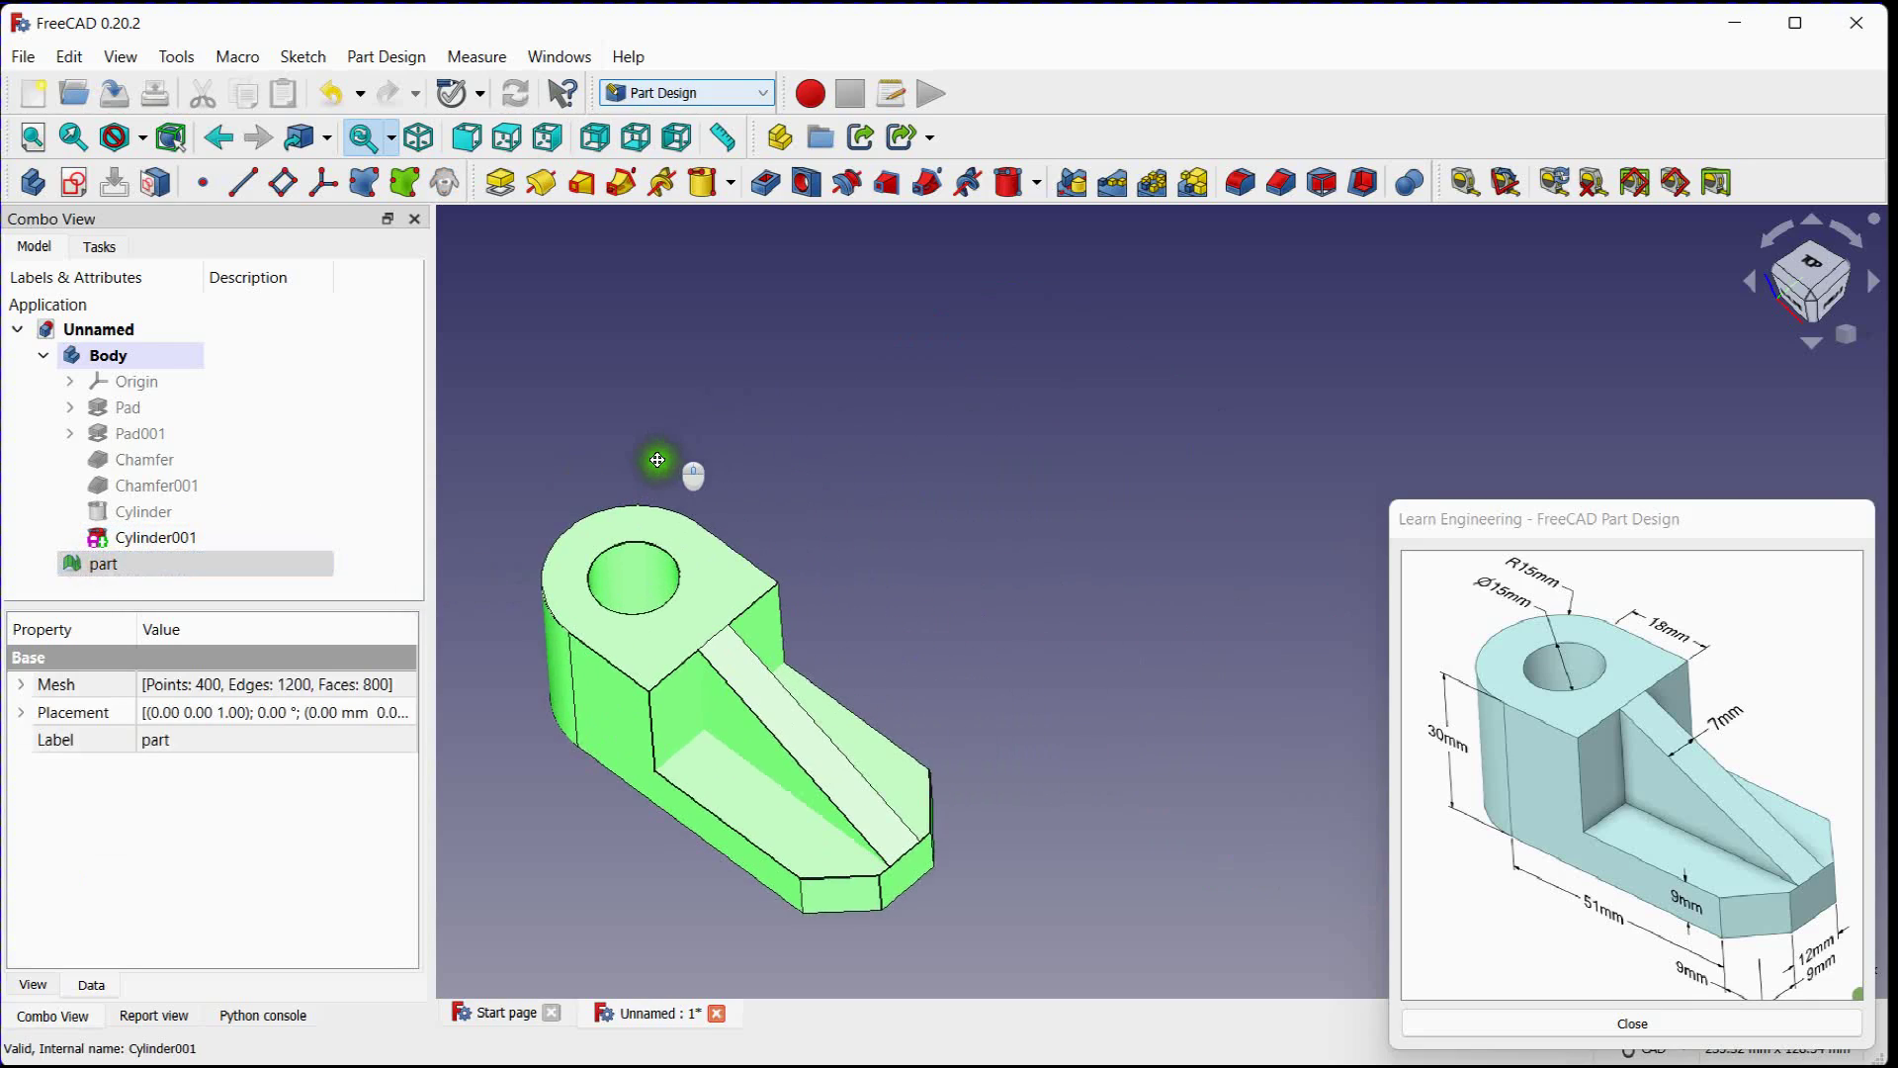
click(22, 713)
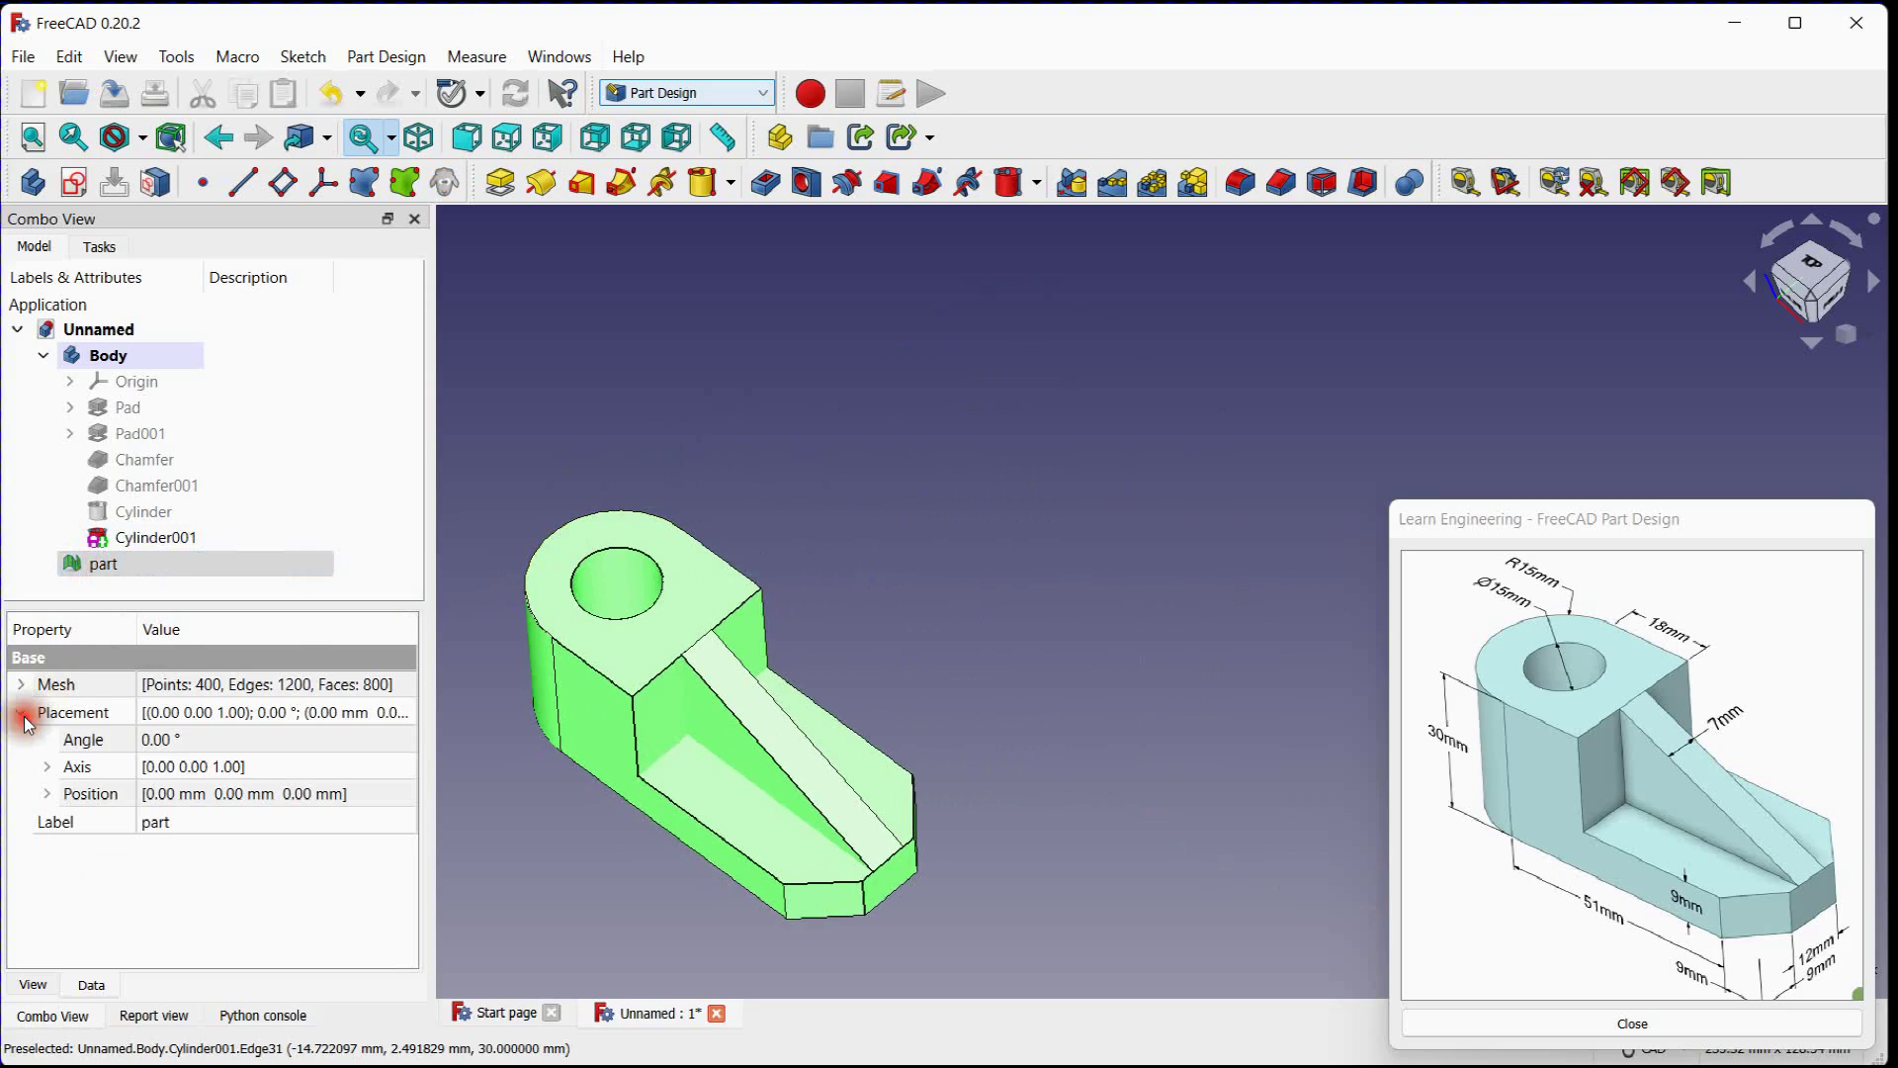
click(46, 794)
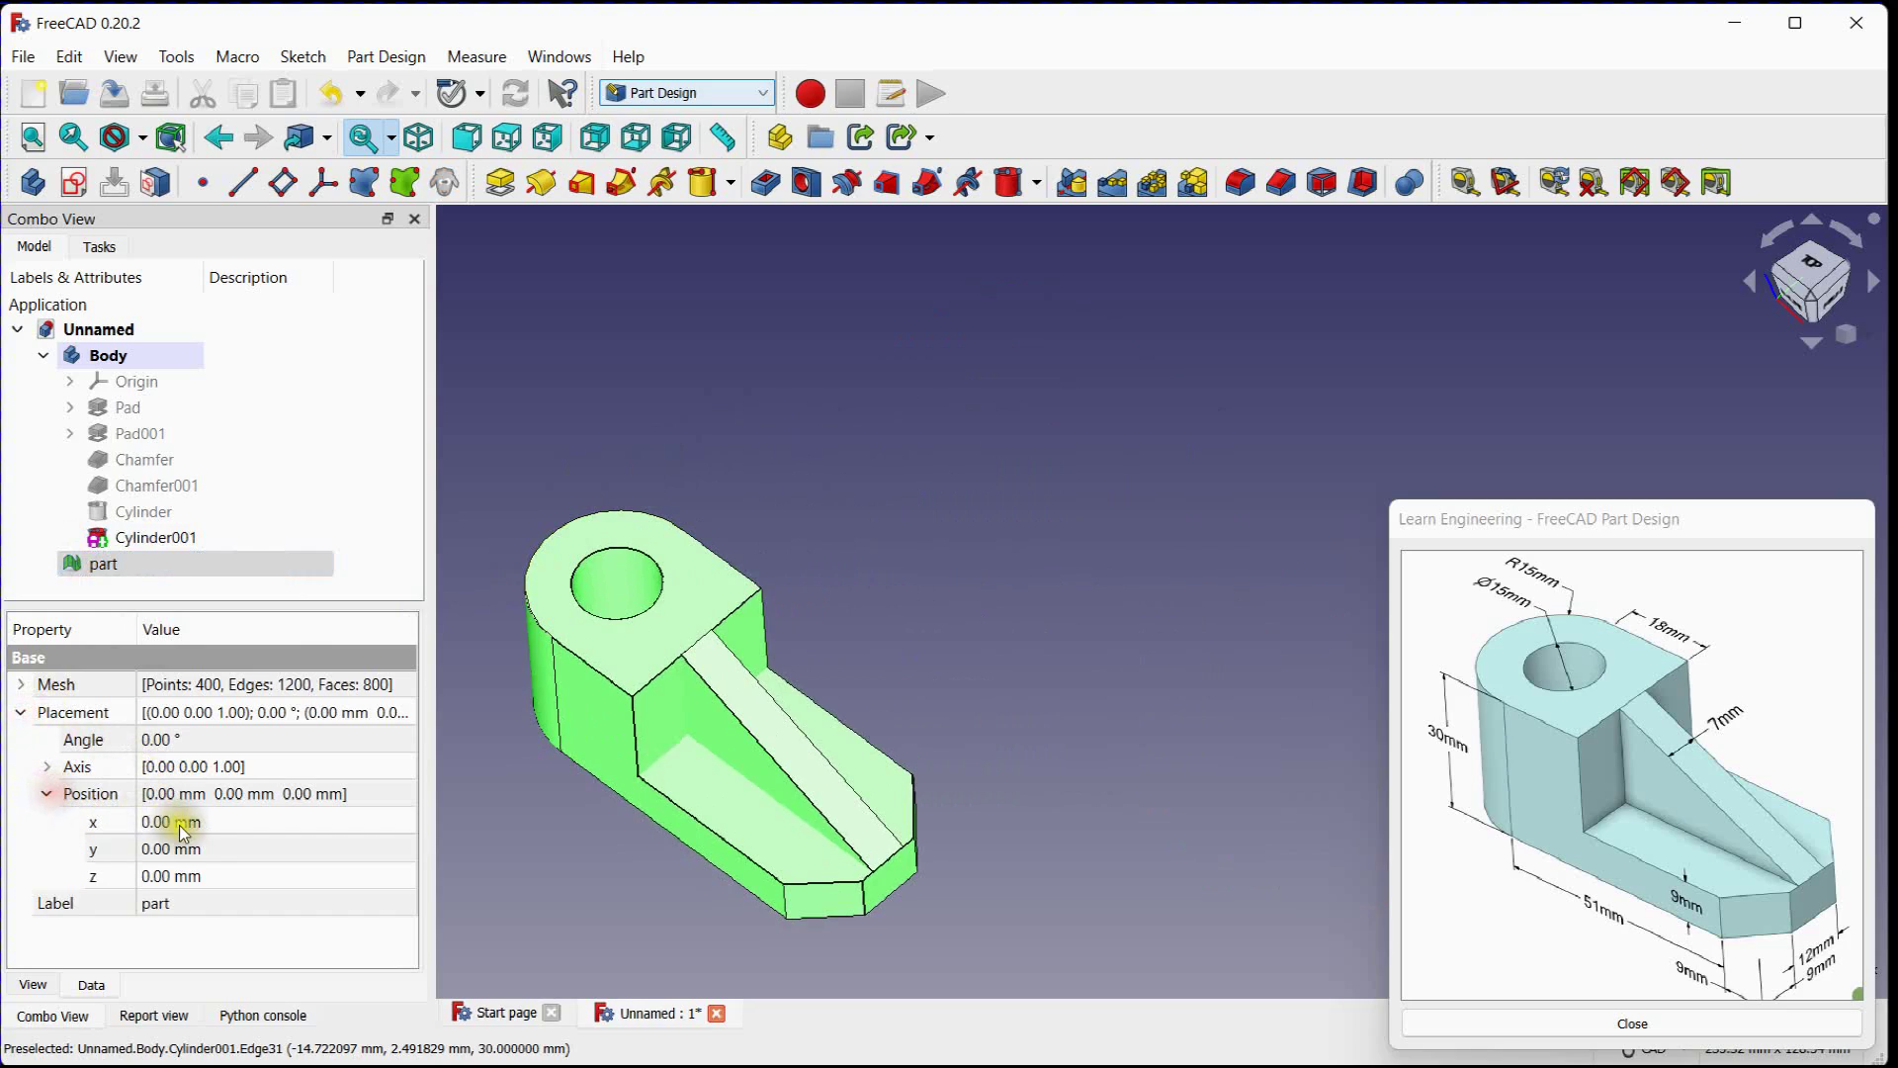
click(178, 847)
scroll(195, 843, up, 20)
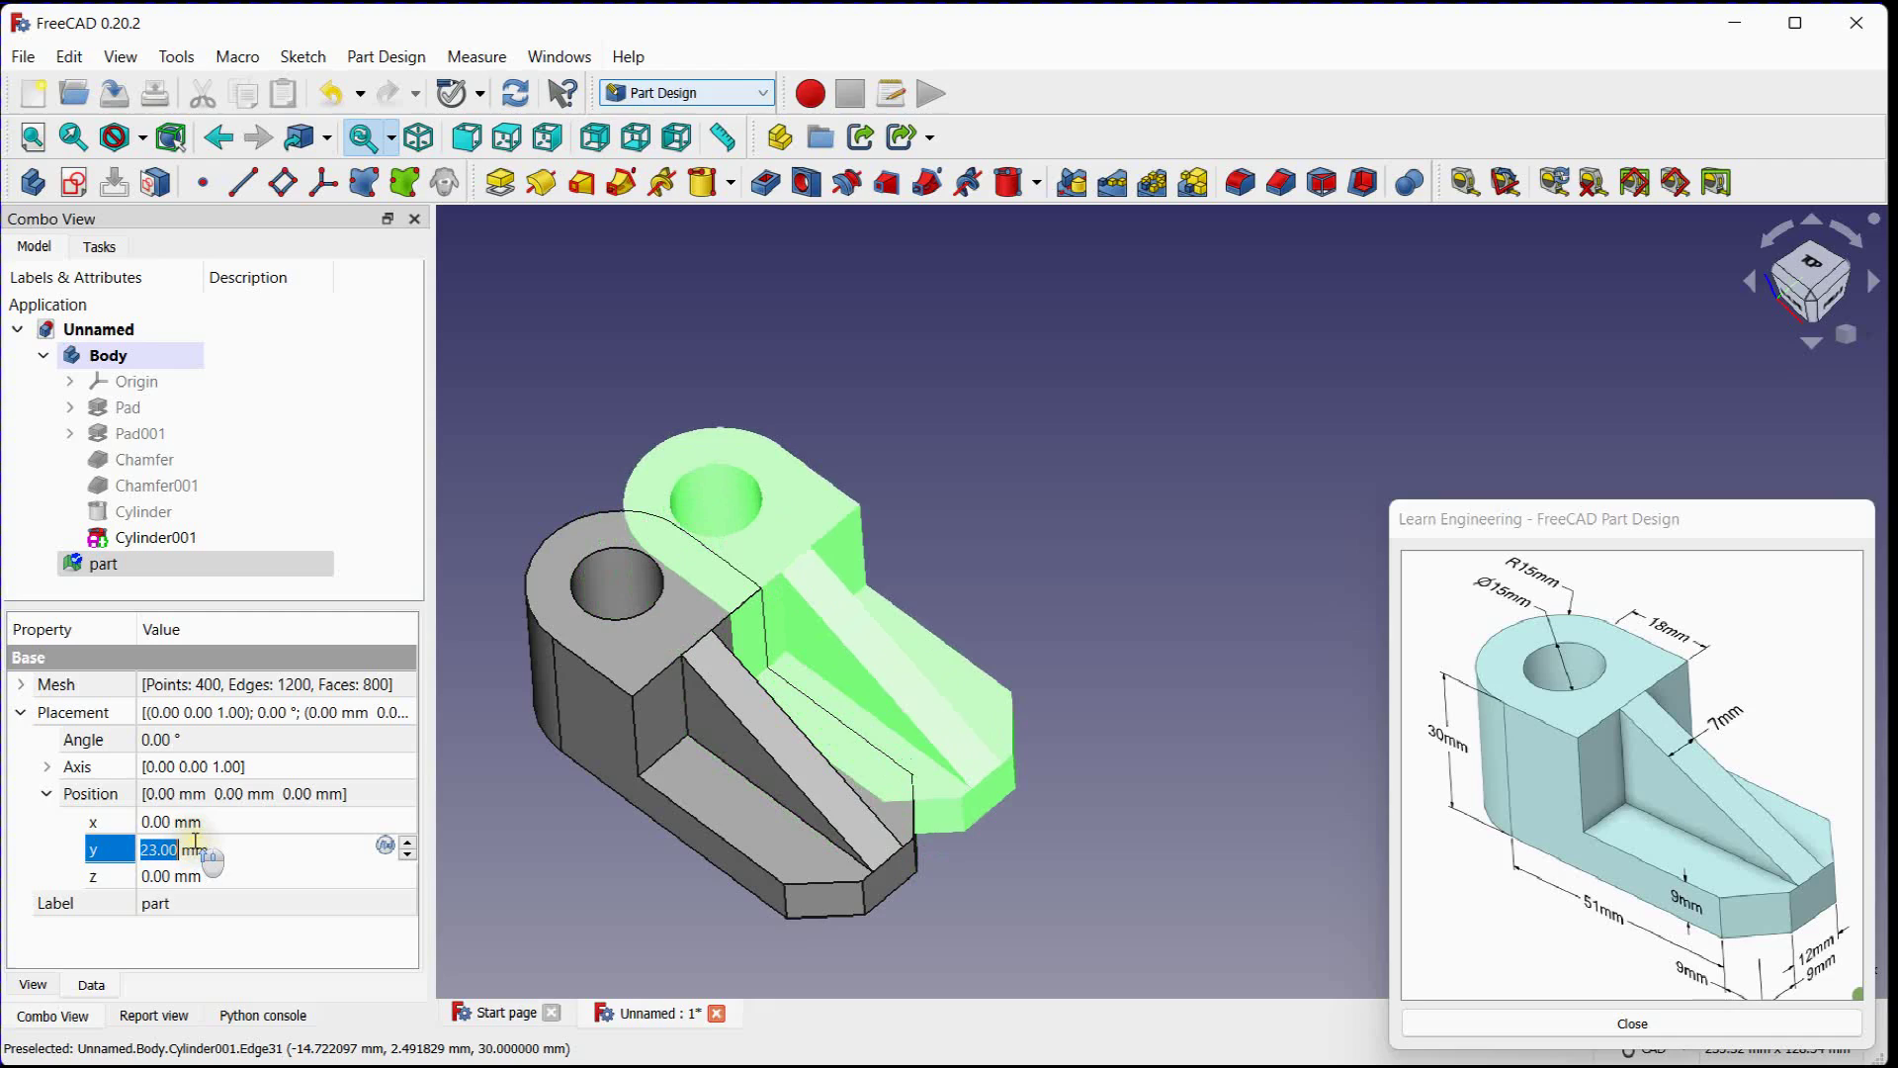
scroll(194, 841, up, 20)
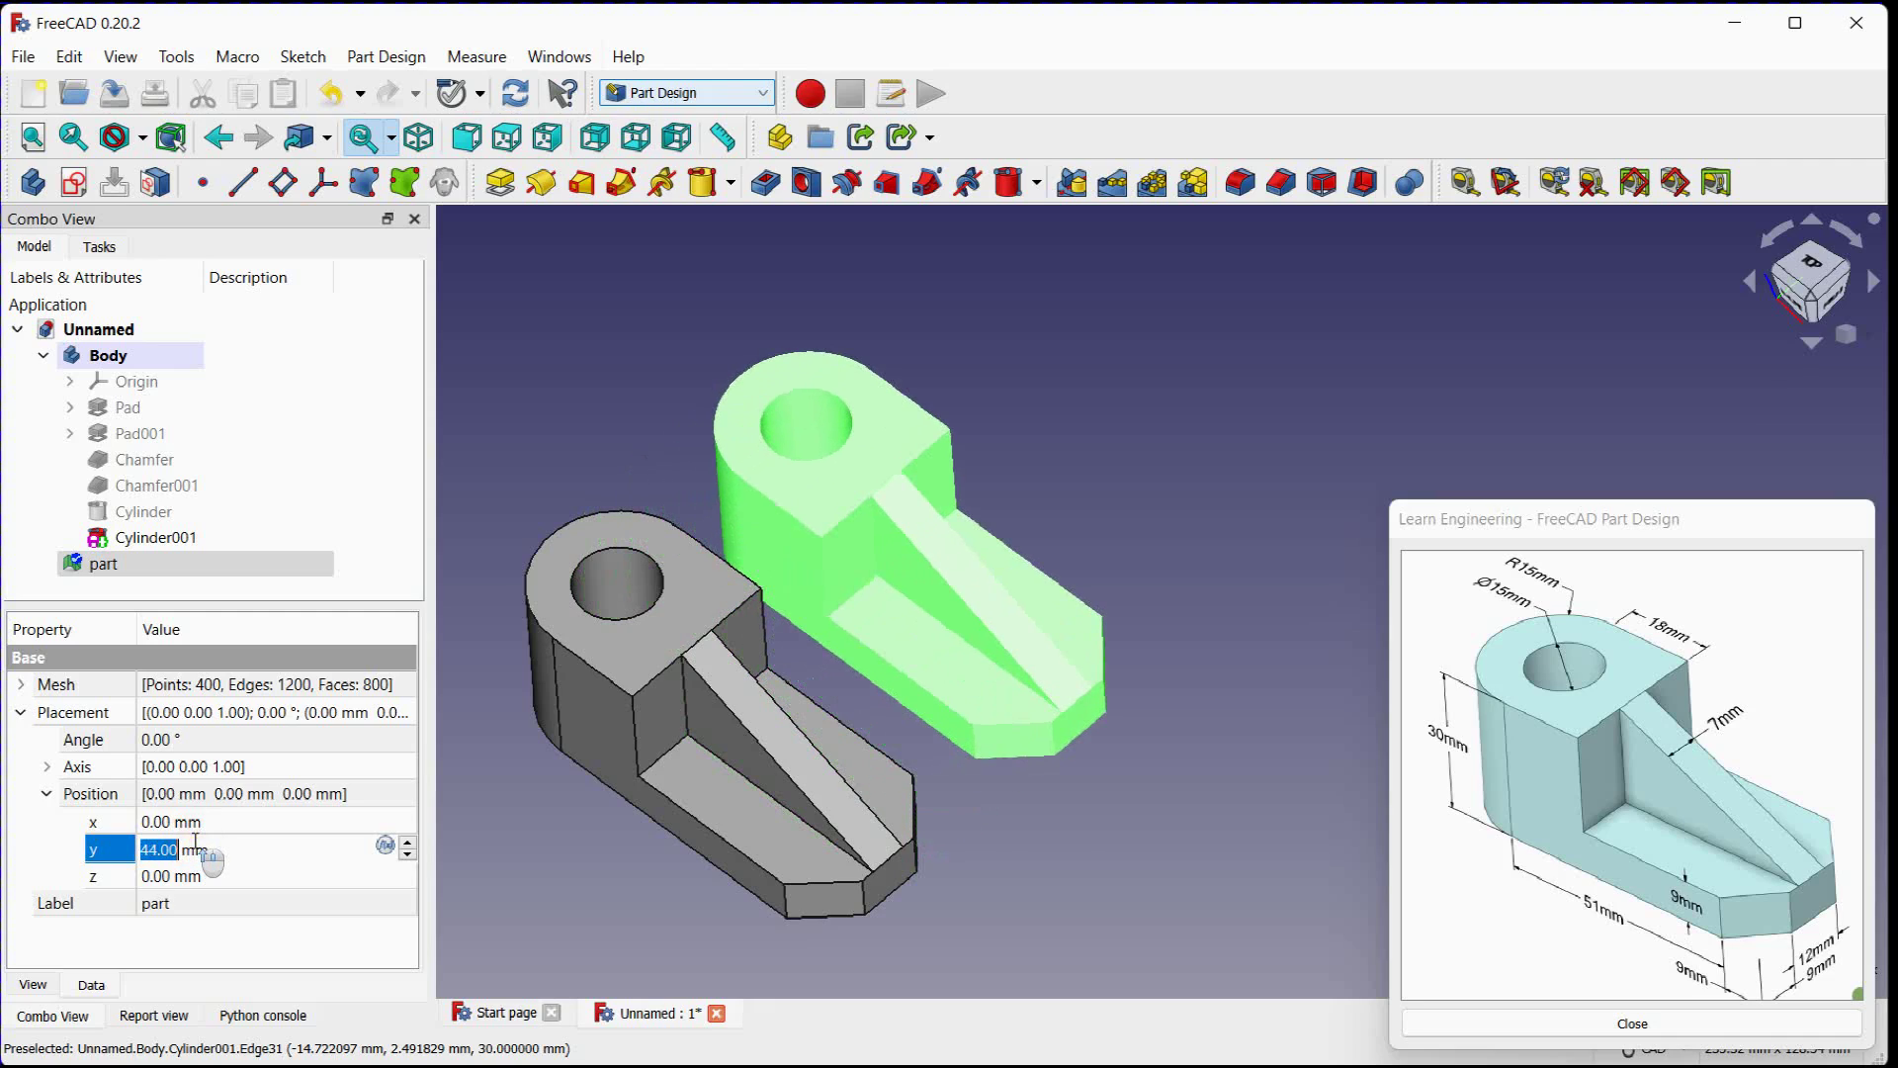
scroll(195, 842, up, 6)
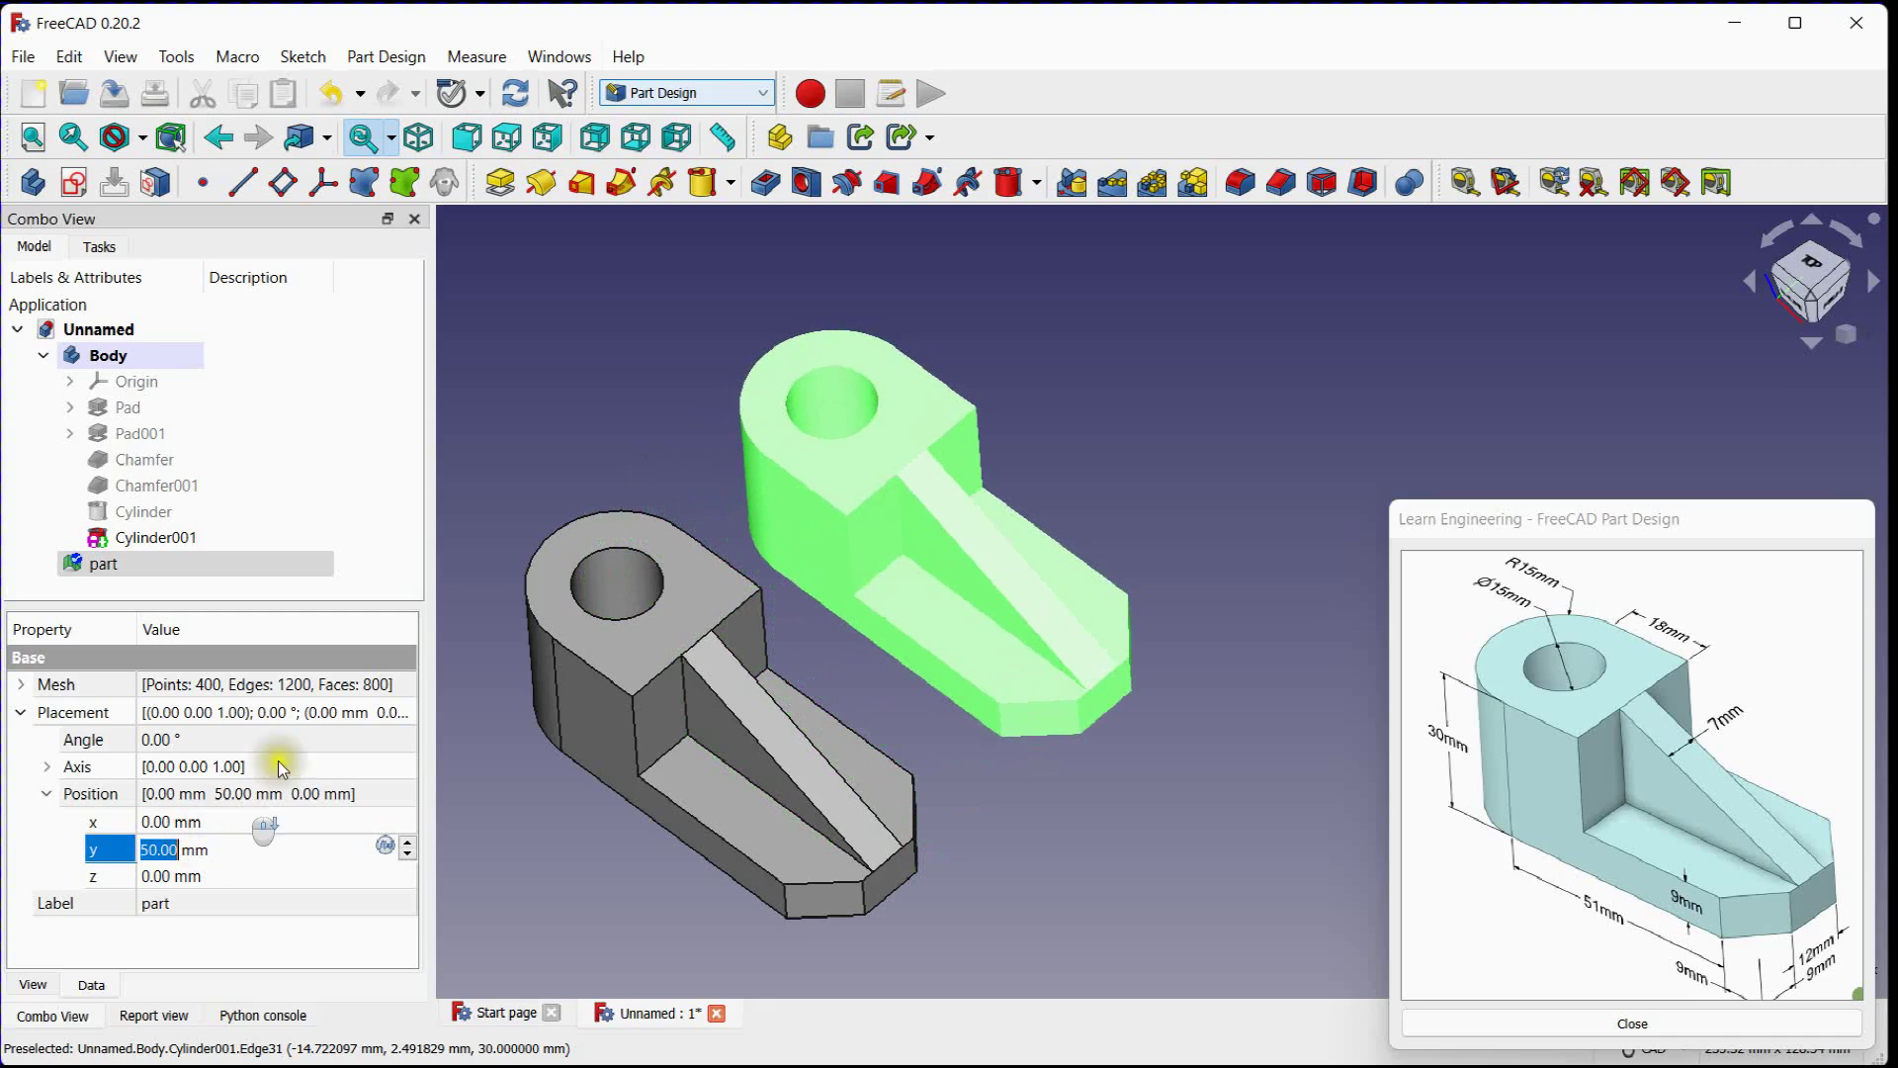
click(542, 407)
Step: Change the shape color of the imported part mesh to red in its appearance settings
middle_drag(560, 409, 618, 369)
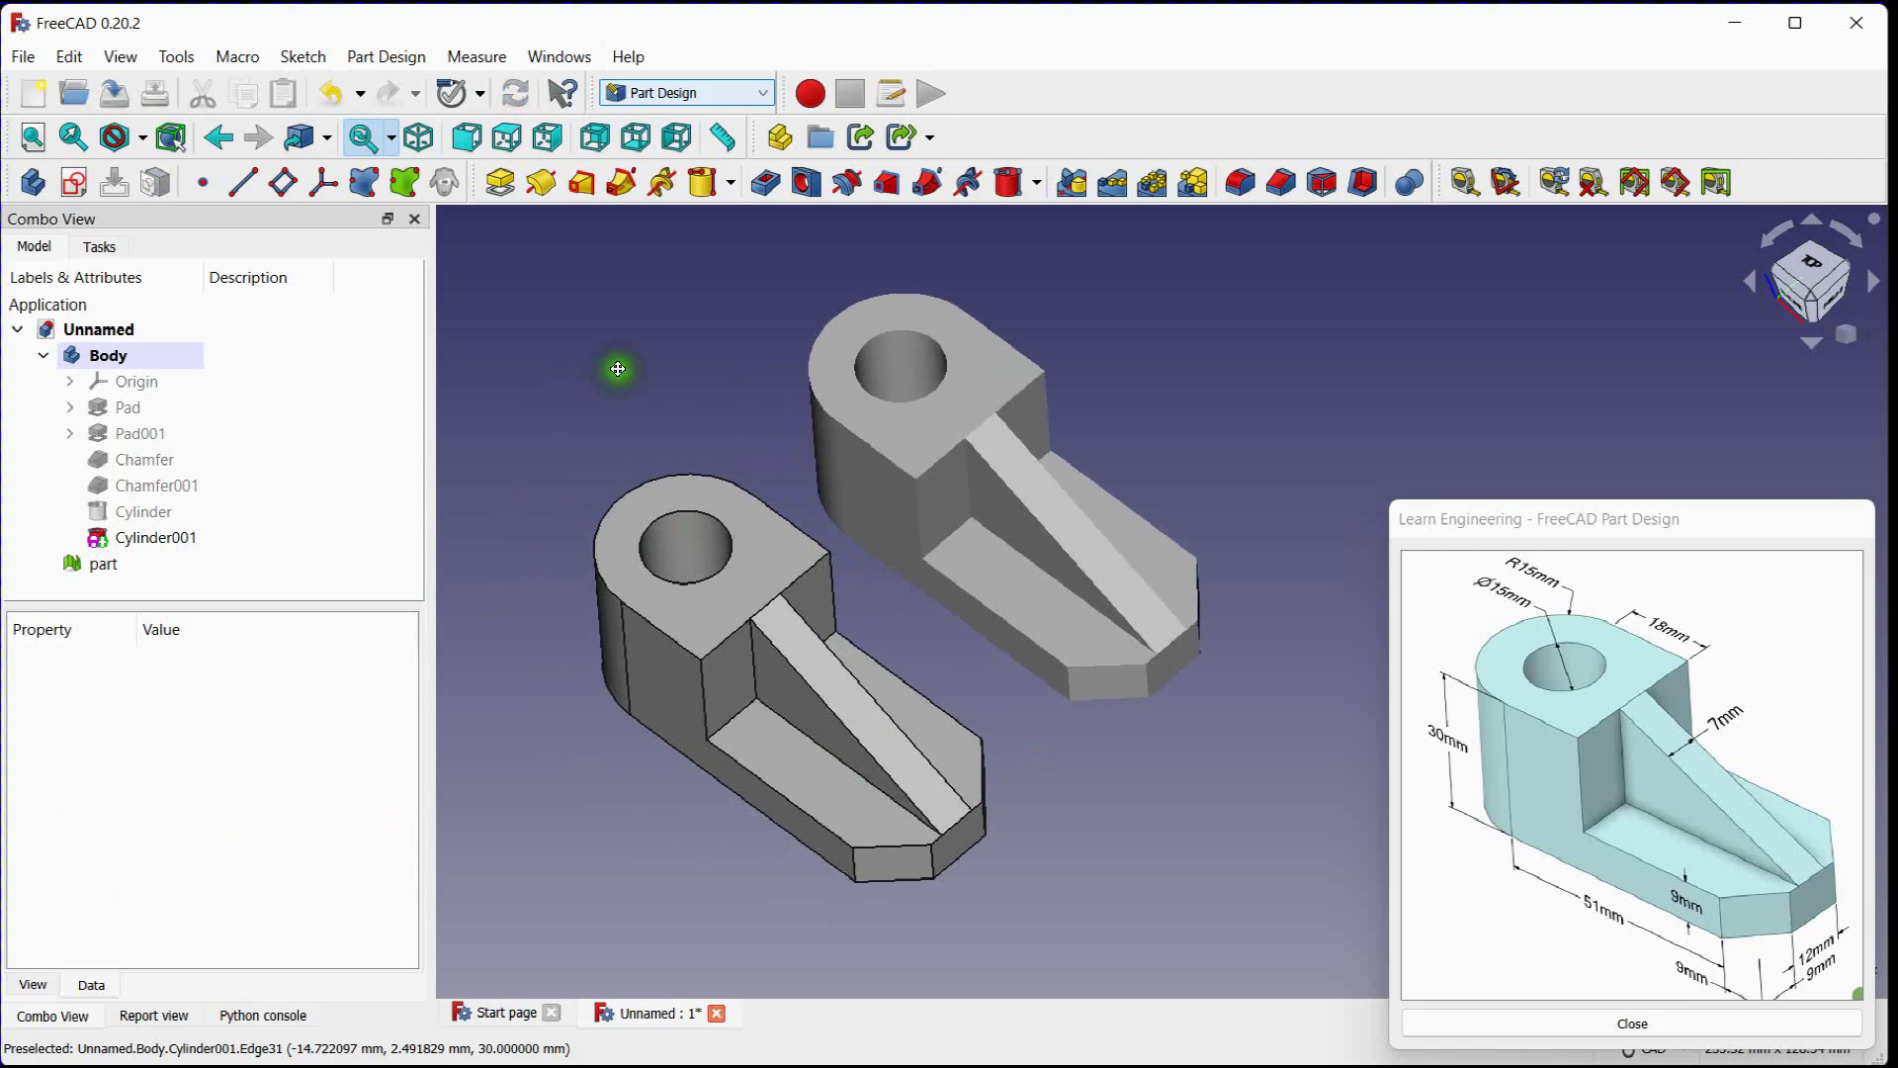
click(893, 430)
right_click(894, 430)
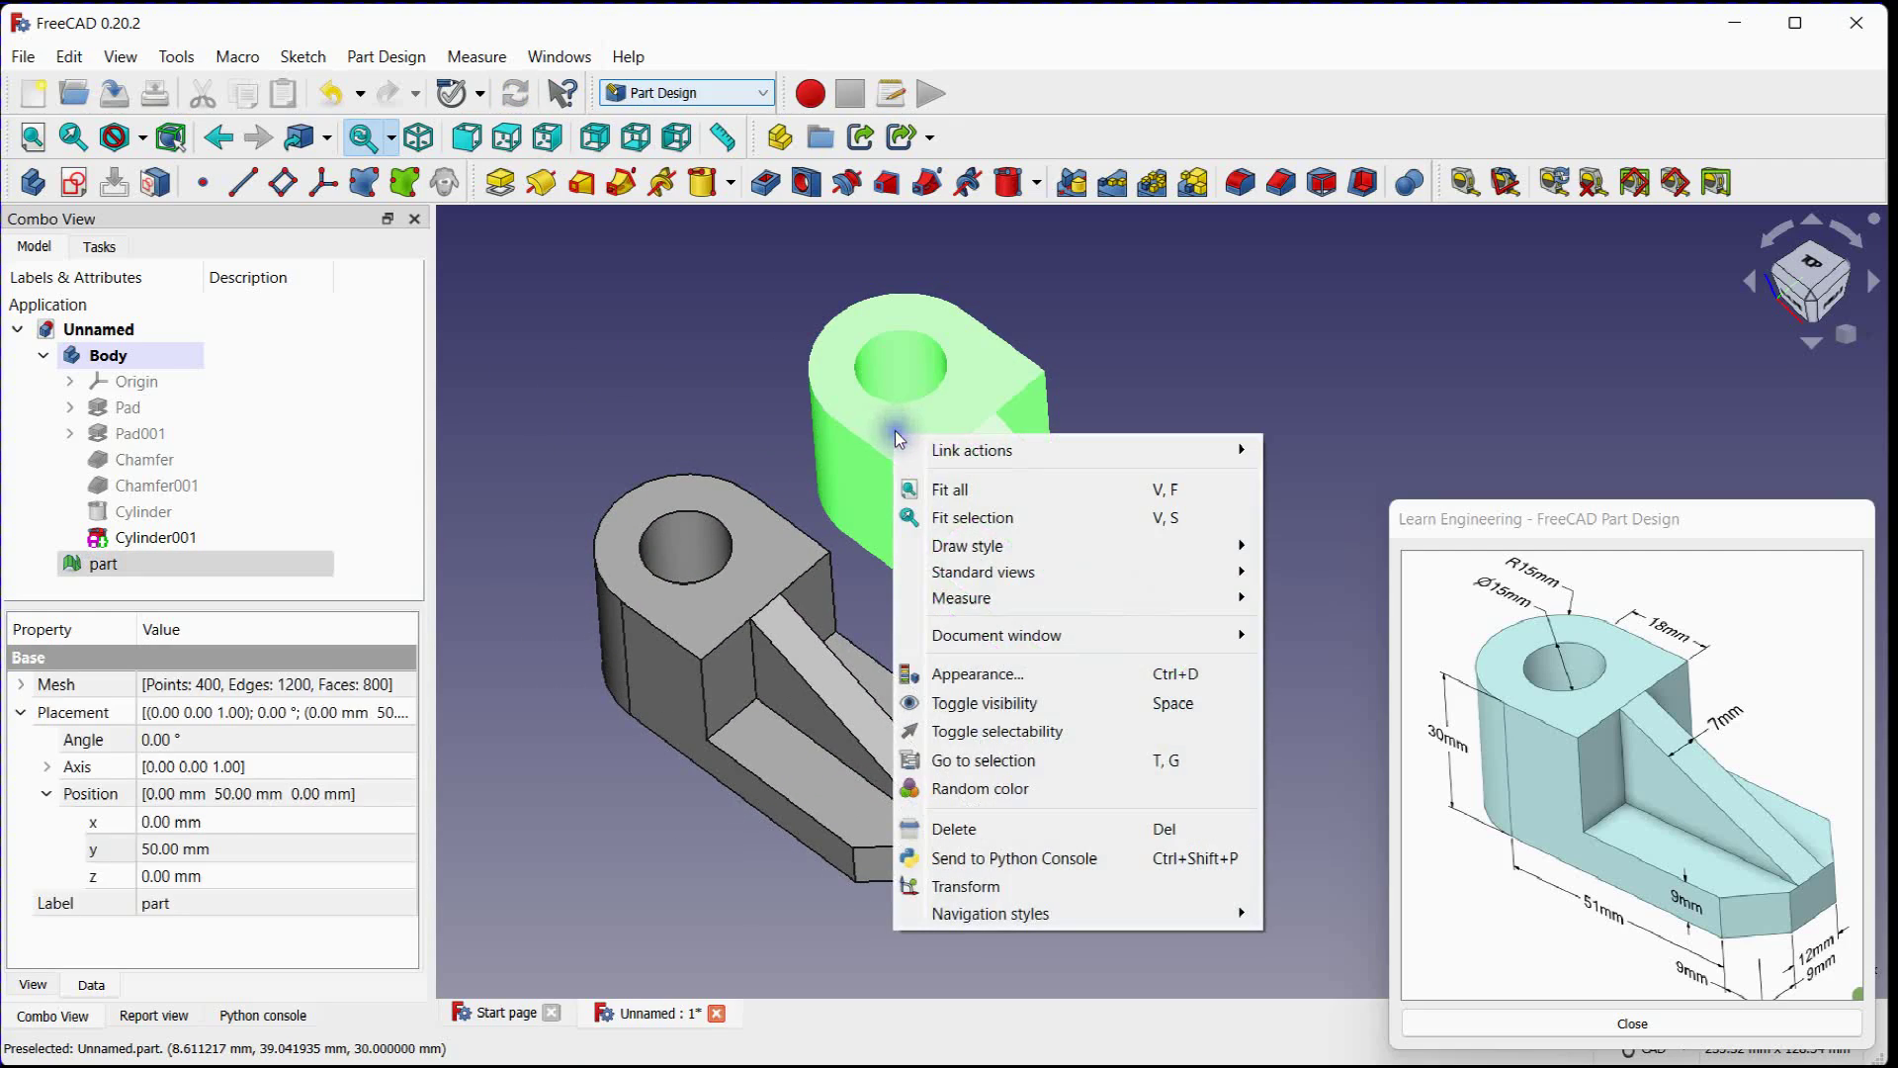
click(1020, 675)
click(306, 531)
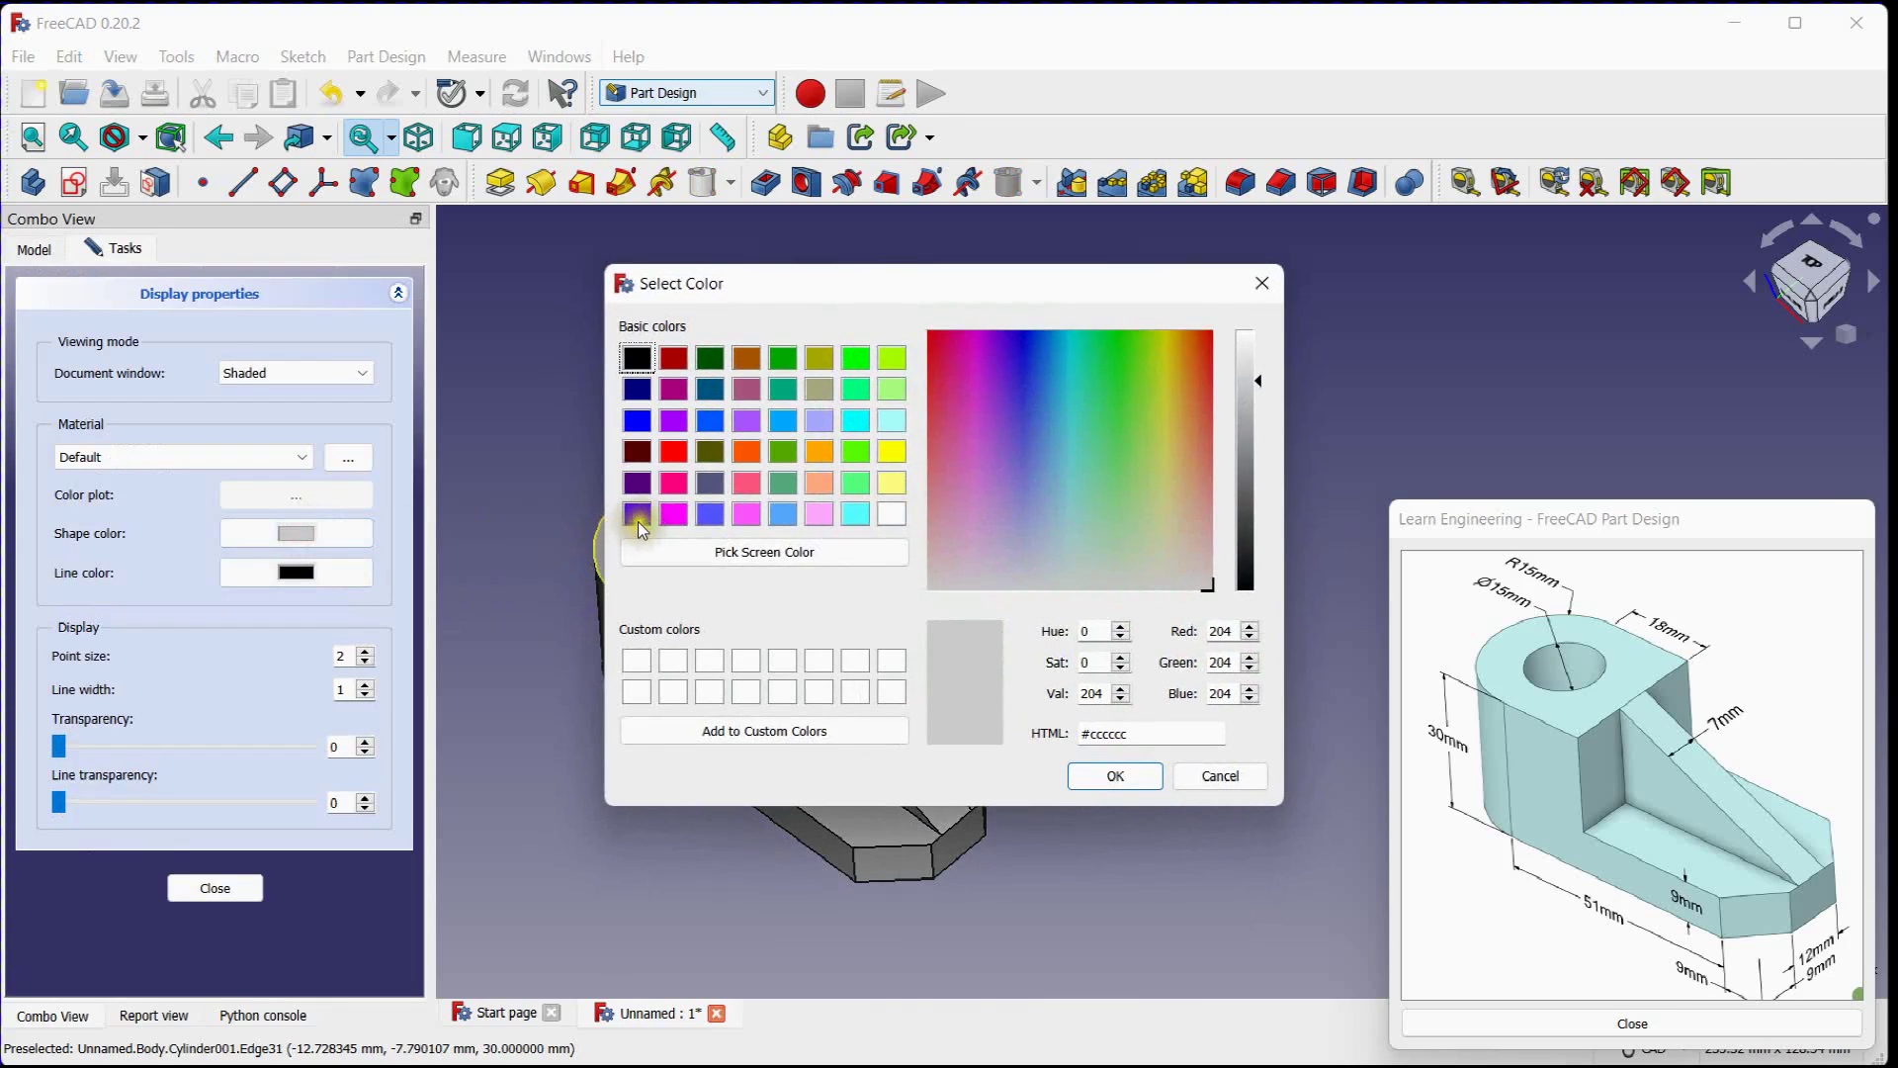
click(683, 457)
click(1117, 774)
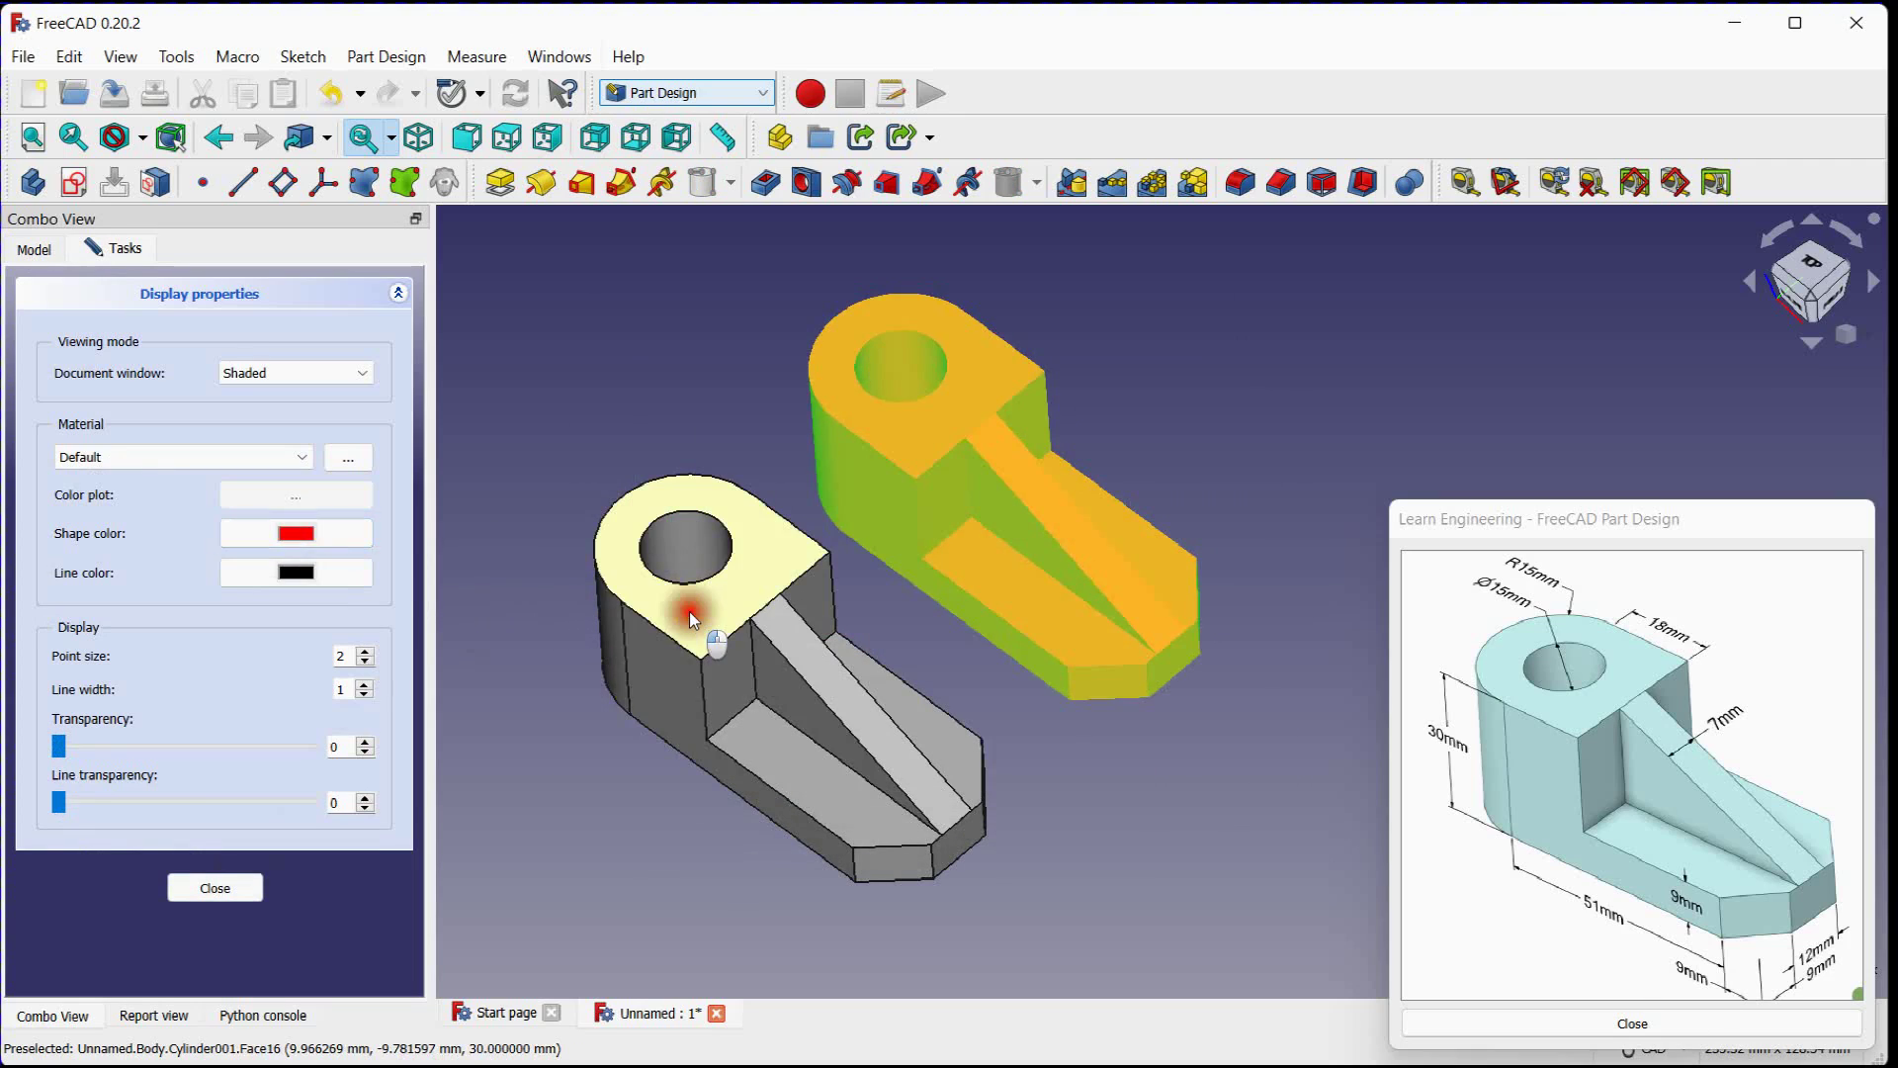
Step: Set the original bracket solid's shape color to blue and close the display properties
click(690, 611)
click(299, 531)
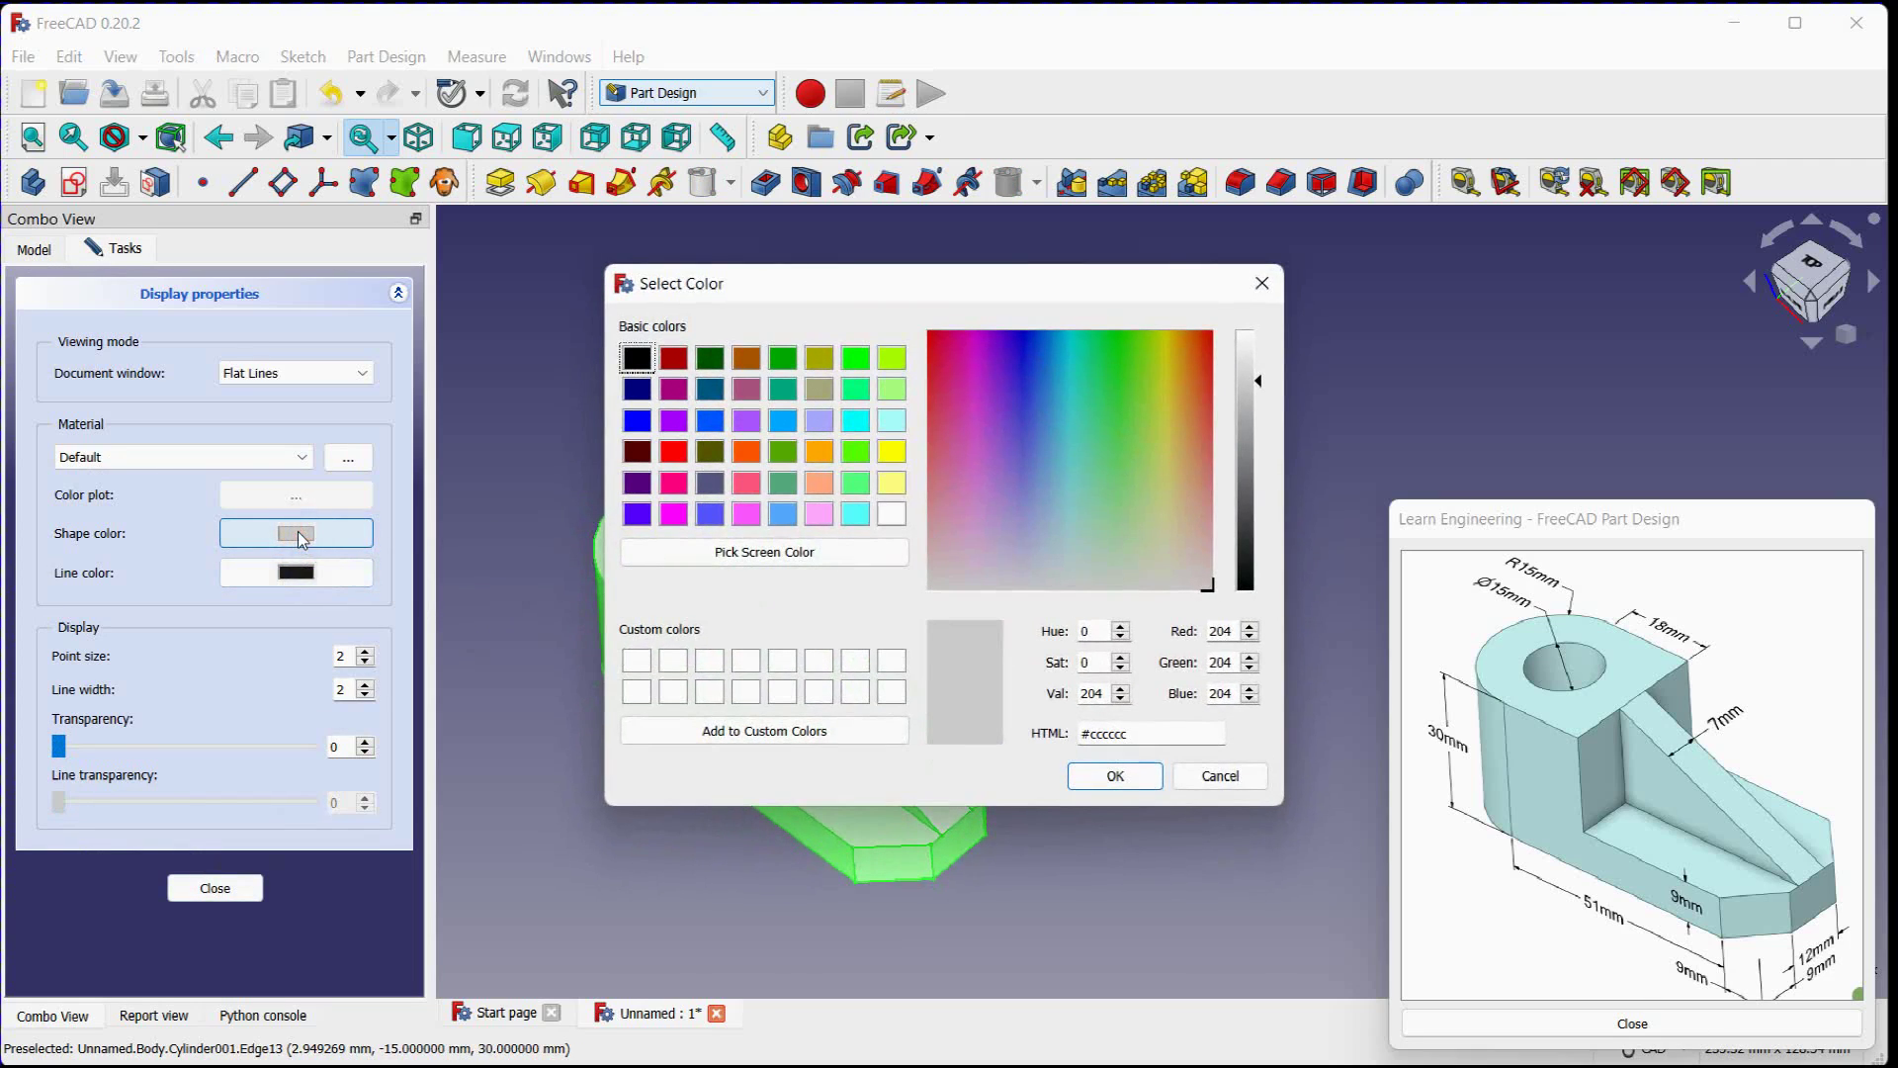
click(634, 422)
click(1115, 776)
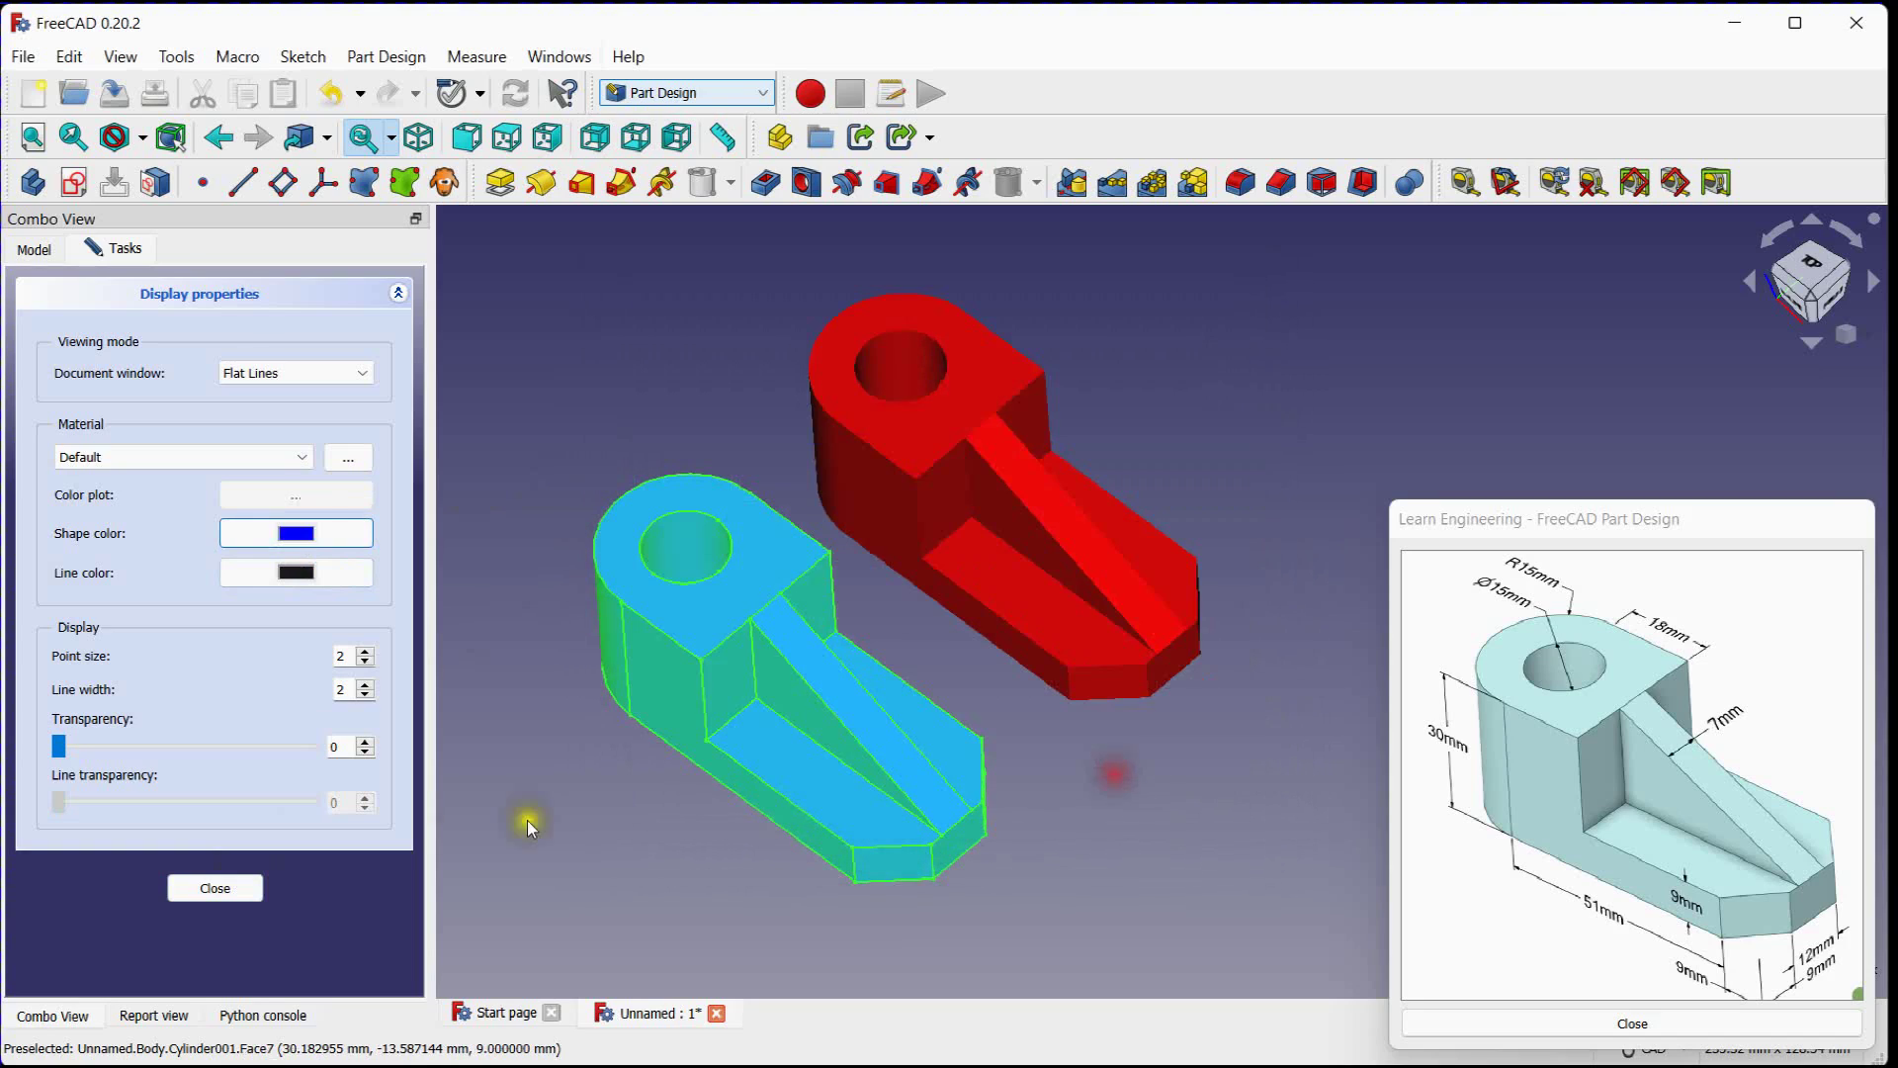
click(237, 883)
click(613, 400)
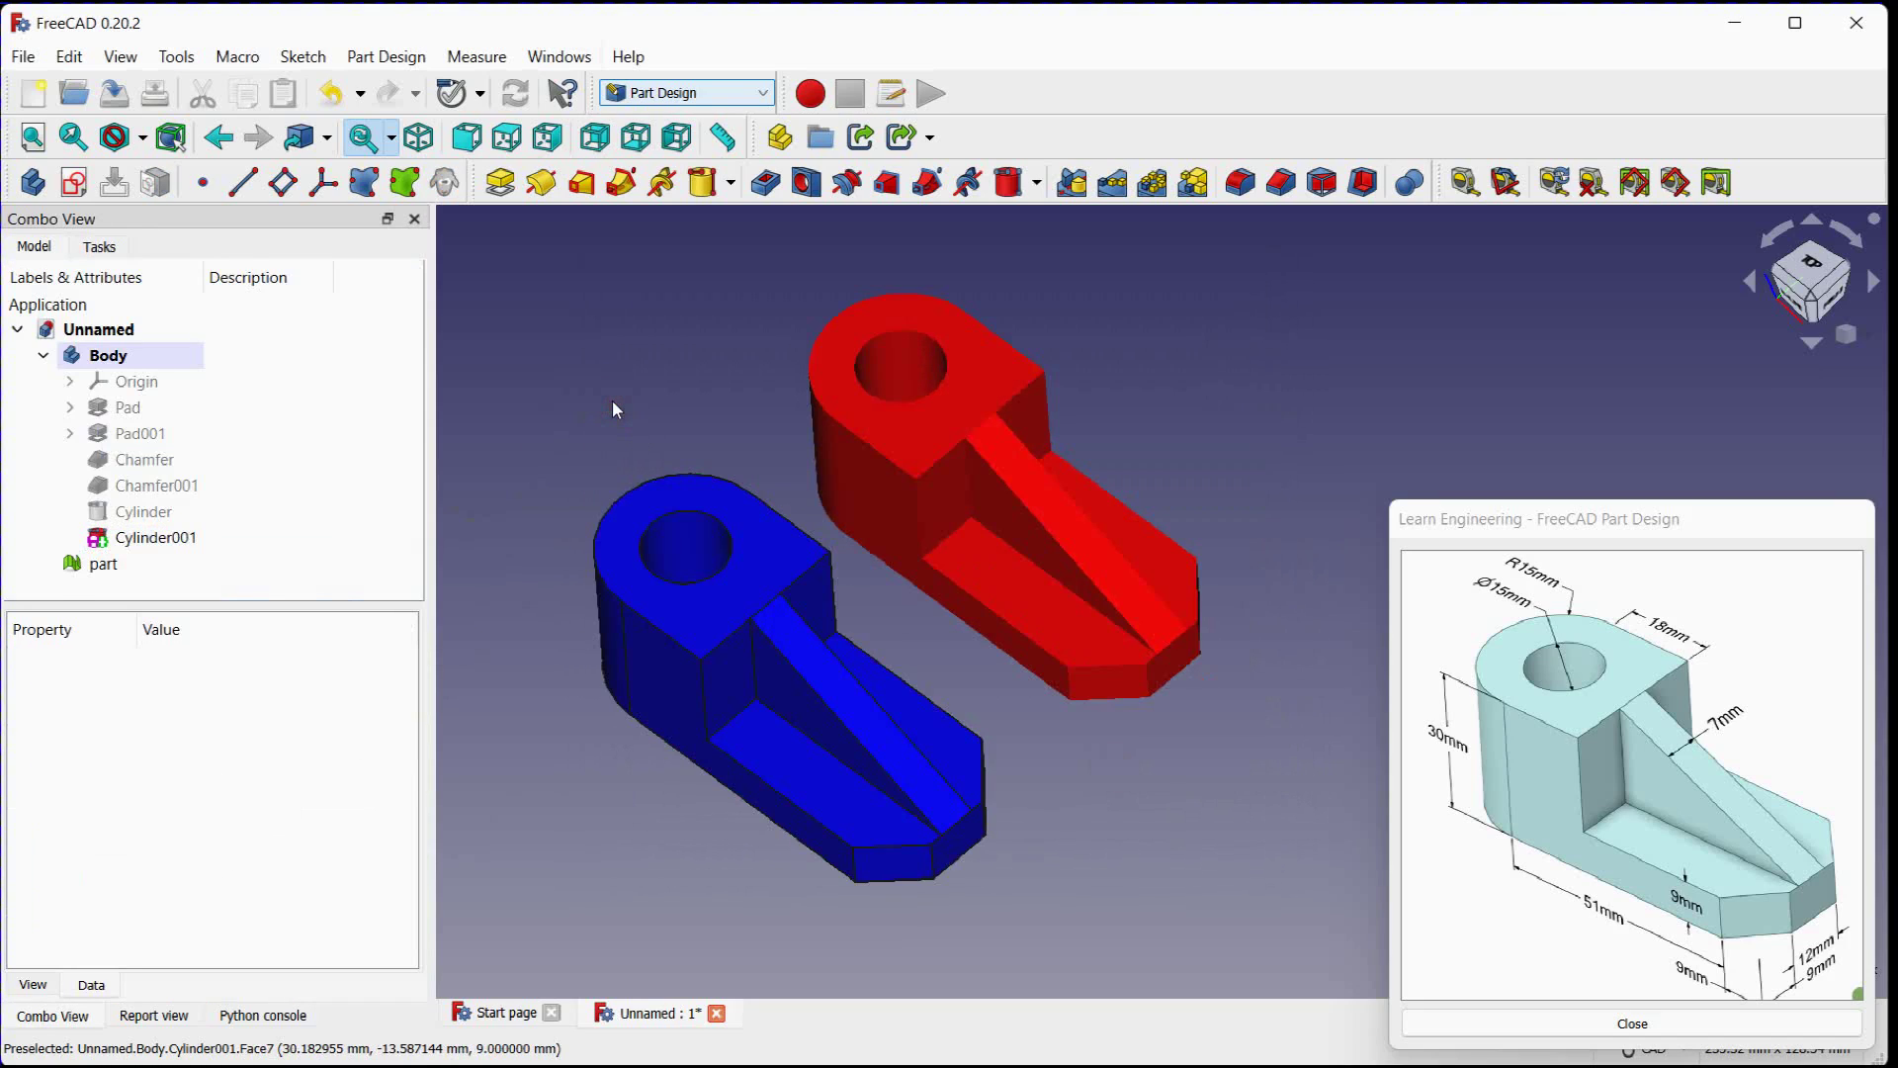
scroll(613, 400, up, 2)
scroll(613, 405, down, 1)
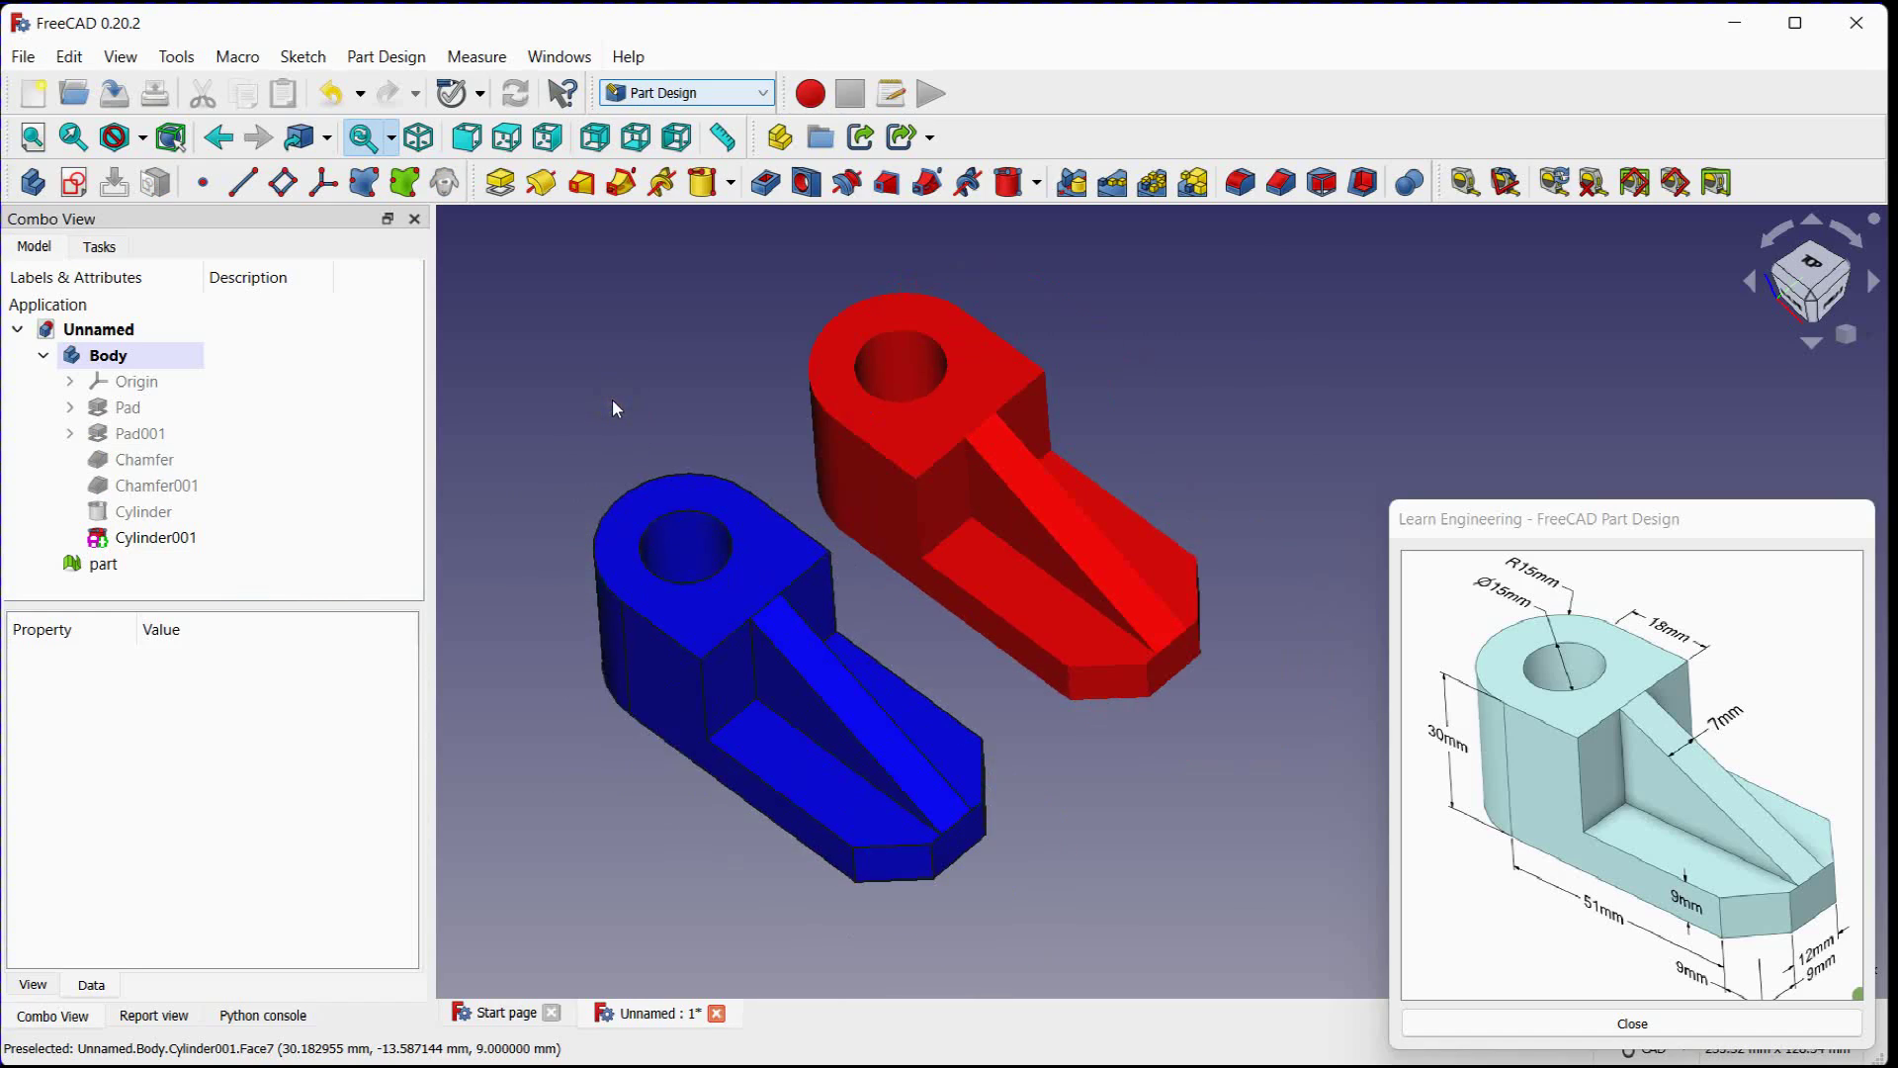